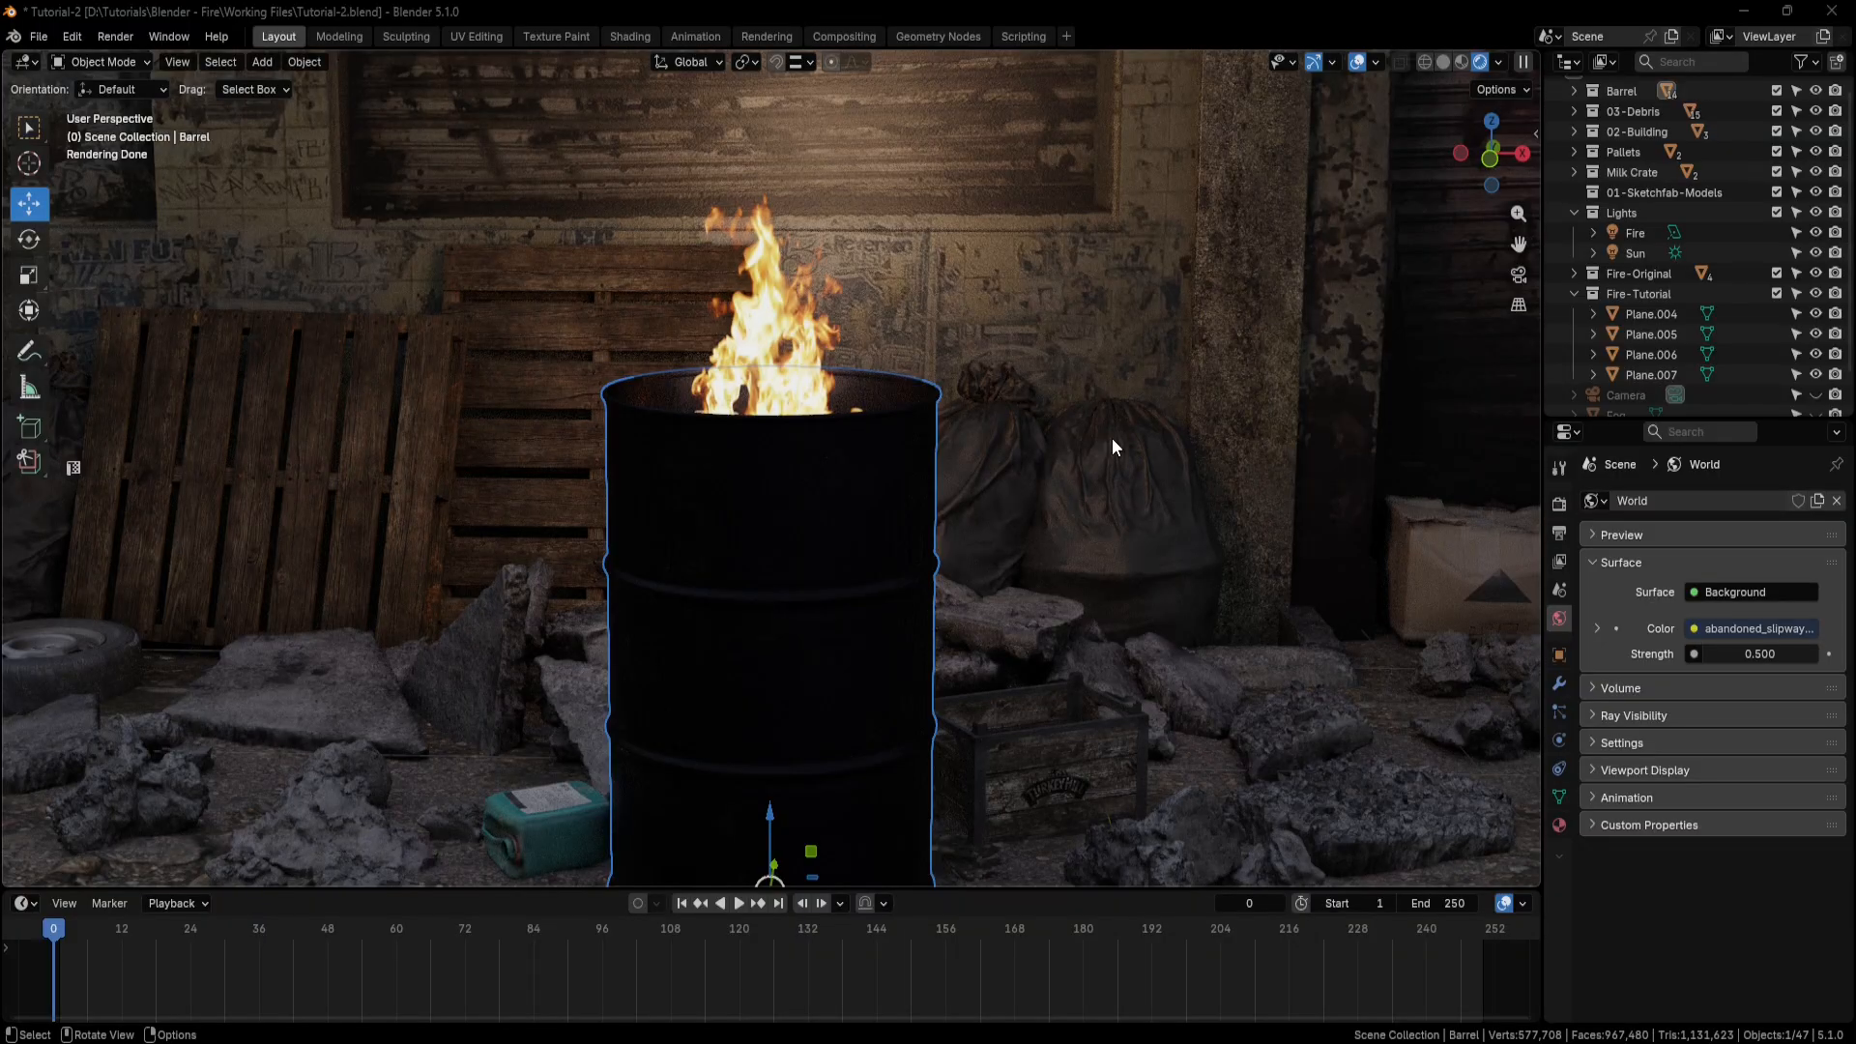
Select the front plane standing inside the barrel that has no fire in it.
middle_drag(1104, 444, 457, 493)
scroll(1015, 406, up, 3)
scroll(980, 471, down, 2)
scroll(978, 474, down, 2)
click(965, 627)
middle_drag(1015, 629, 1071, 675)
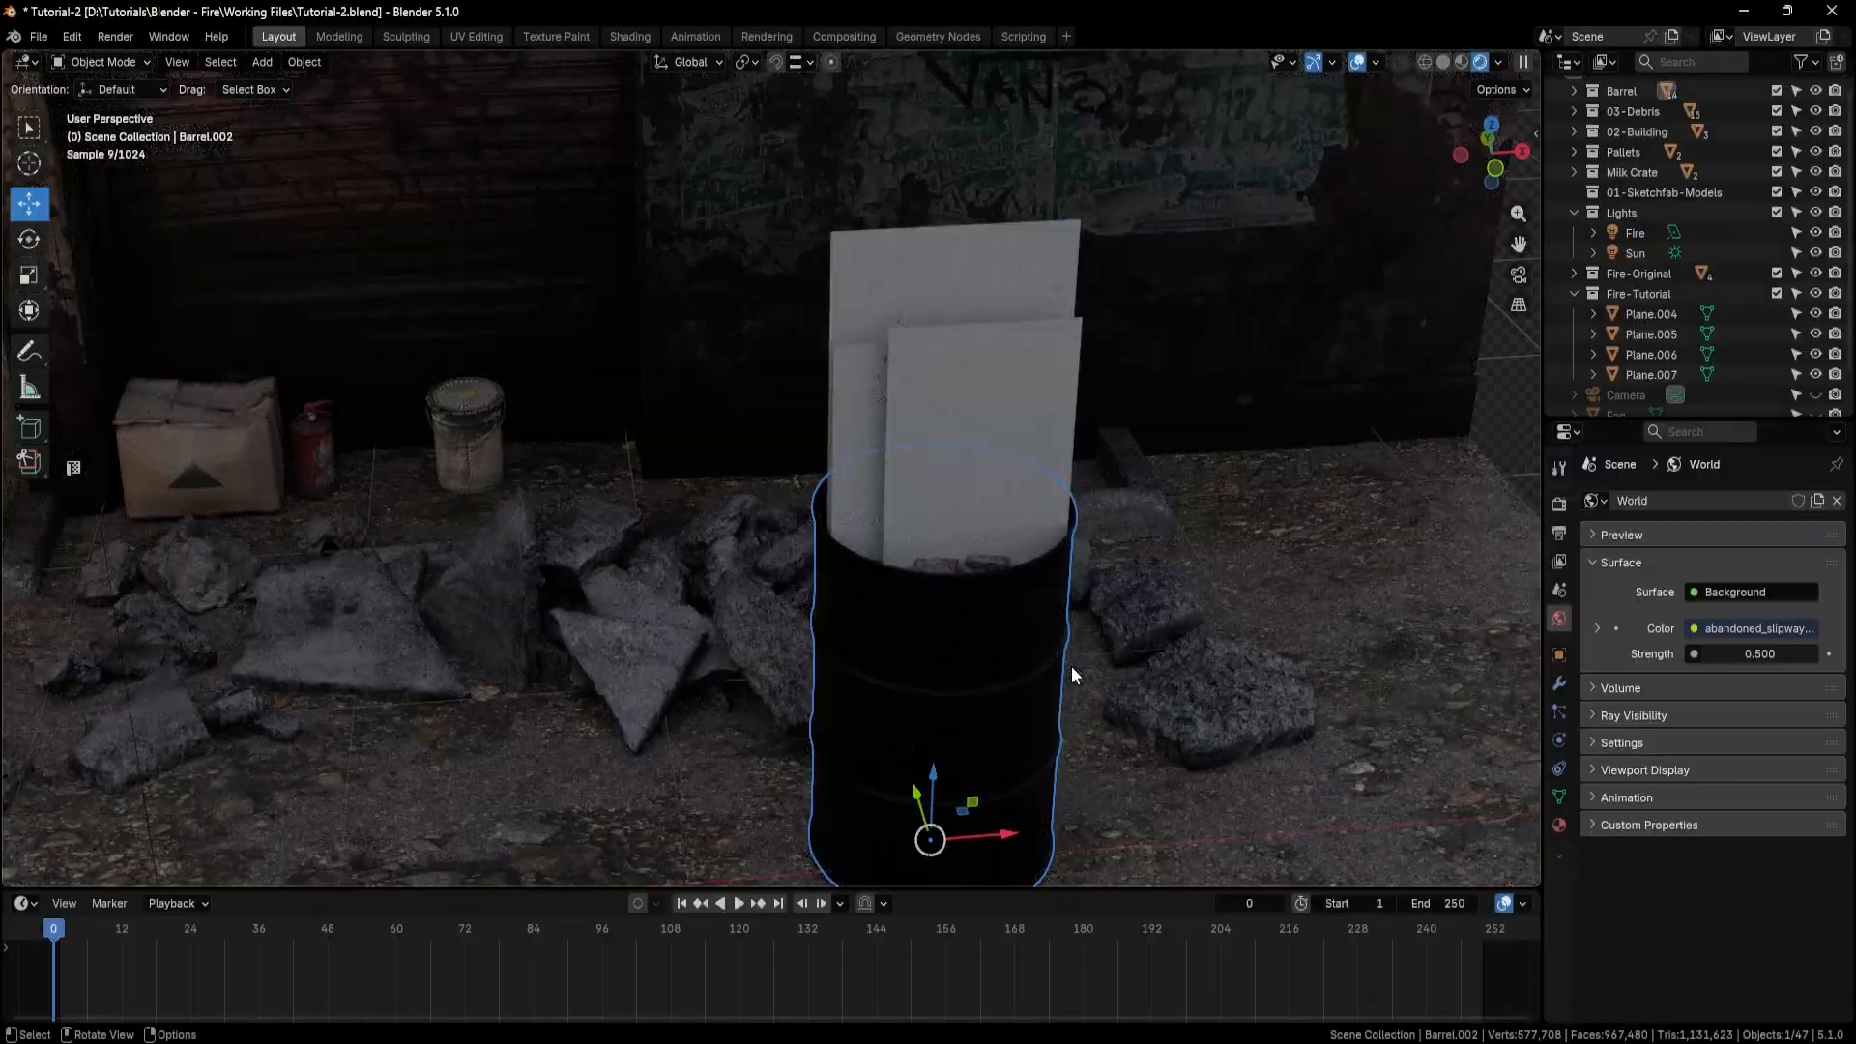
click(1012, 388)
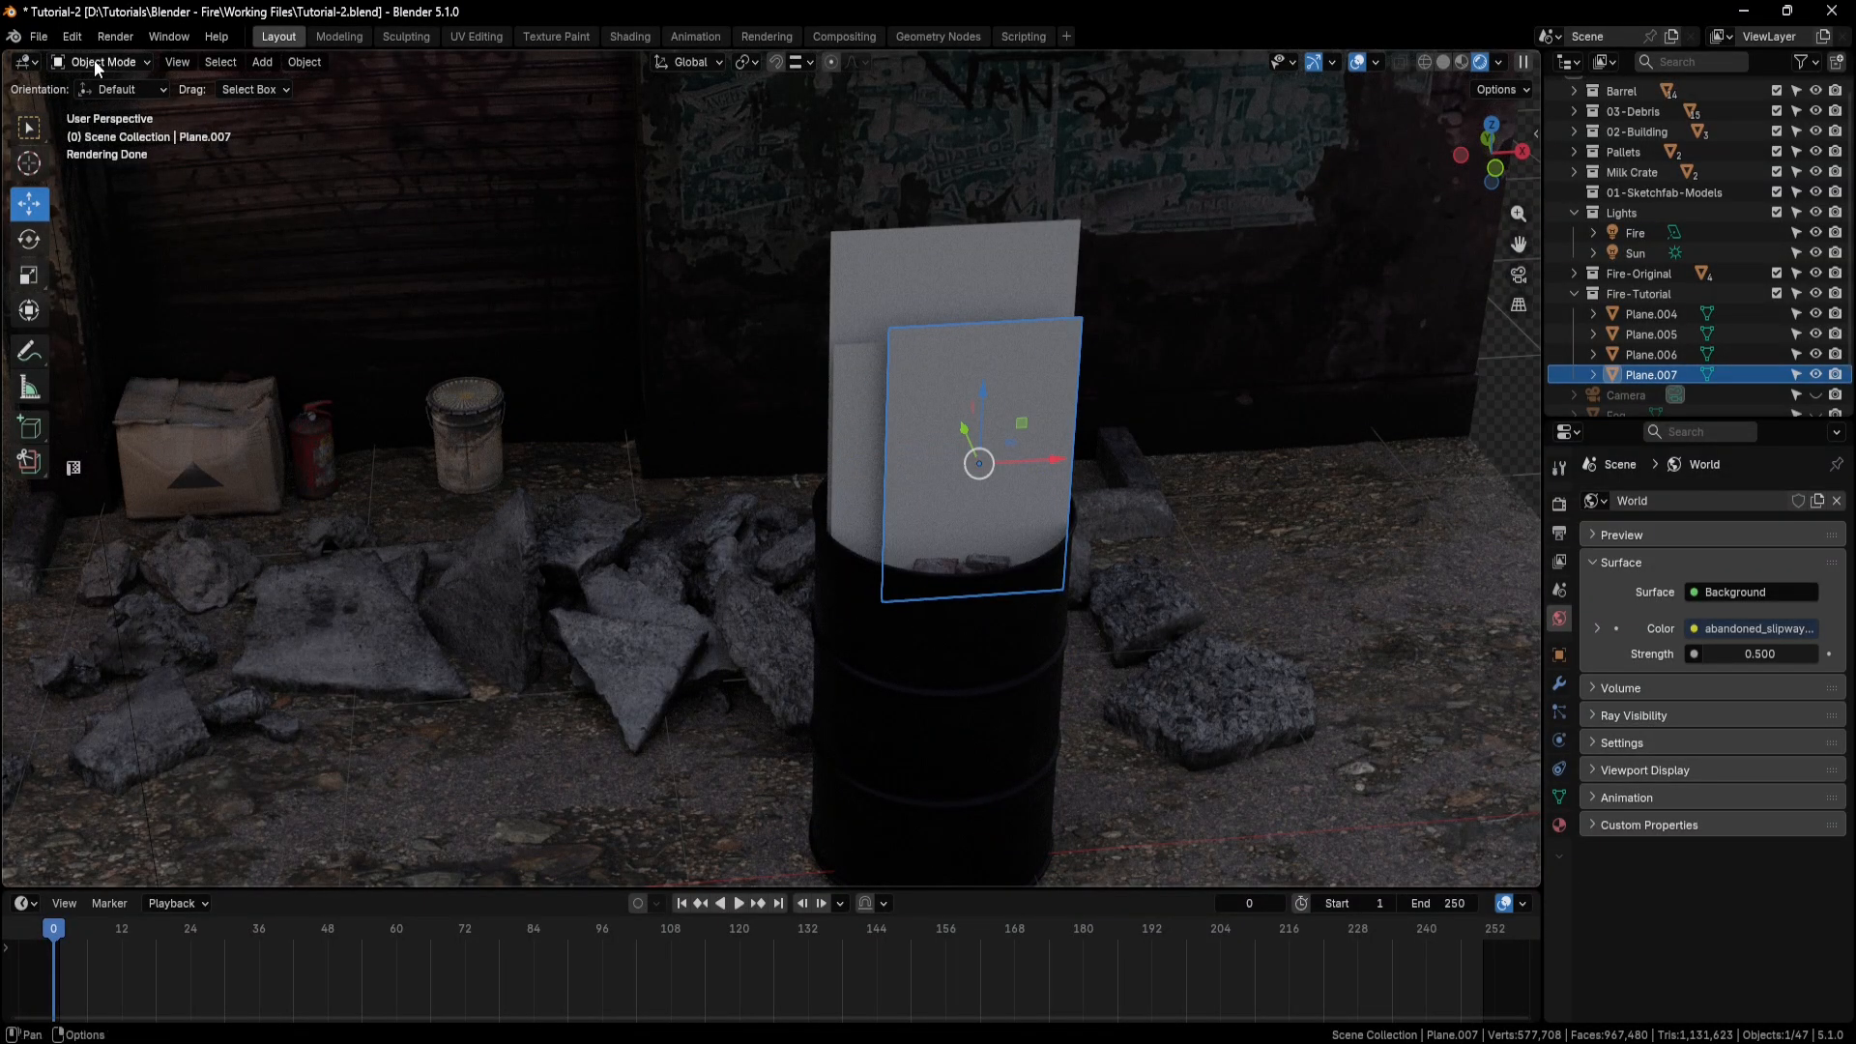
middle_drag(886, 404, 908, 418)
key(ctrl+a)
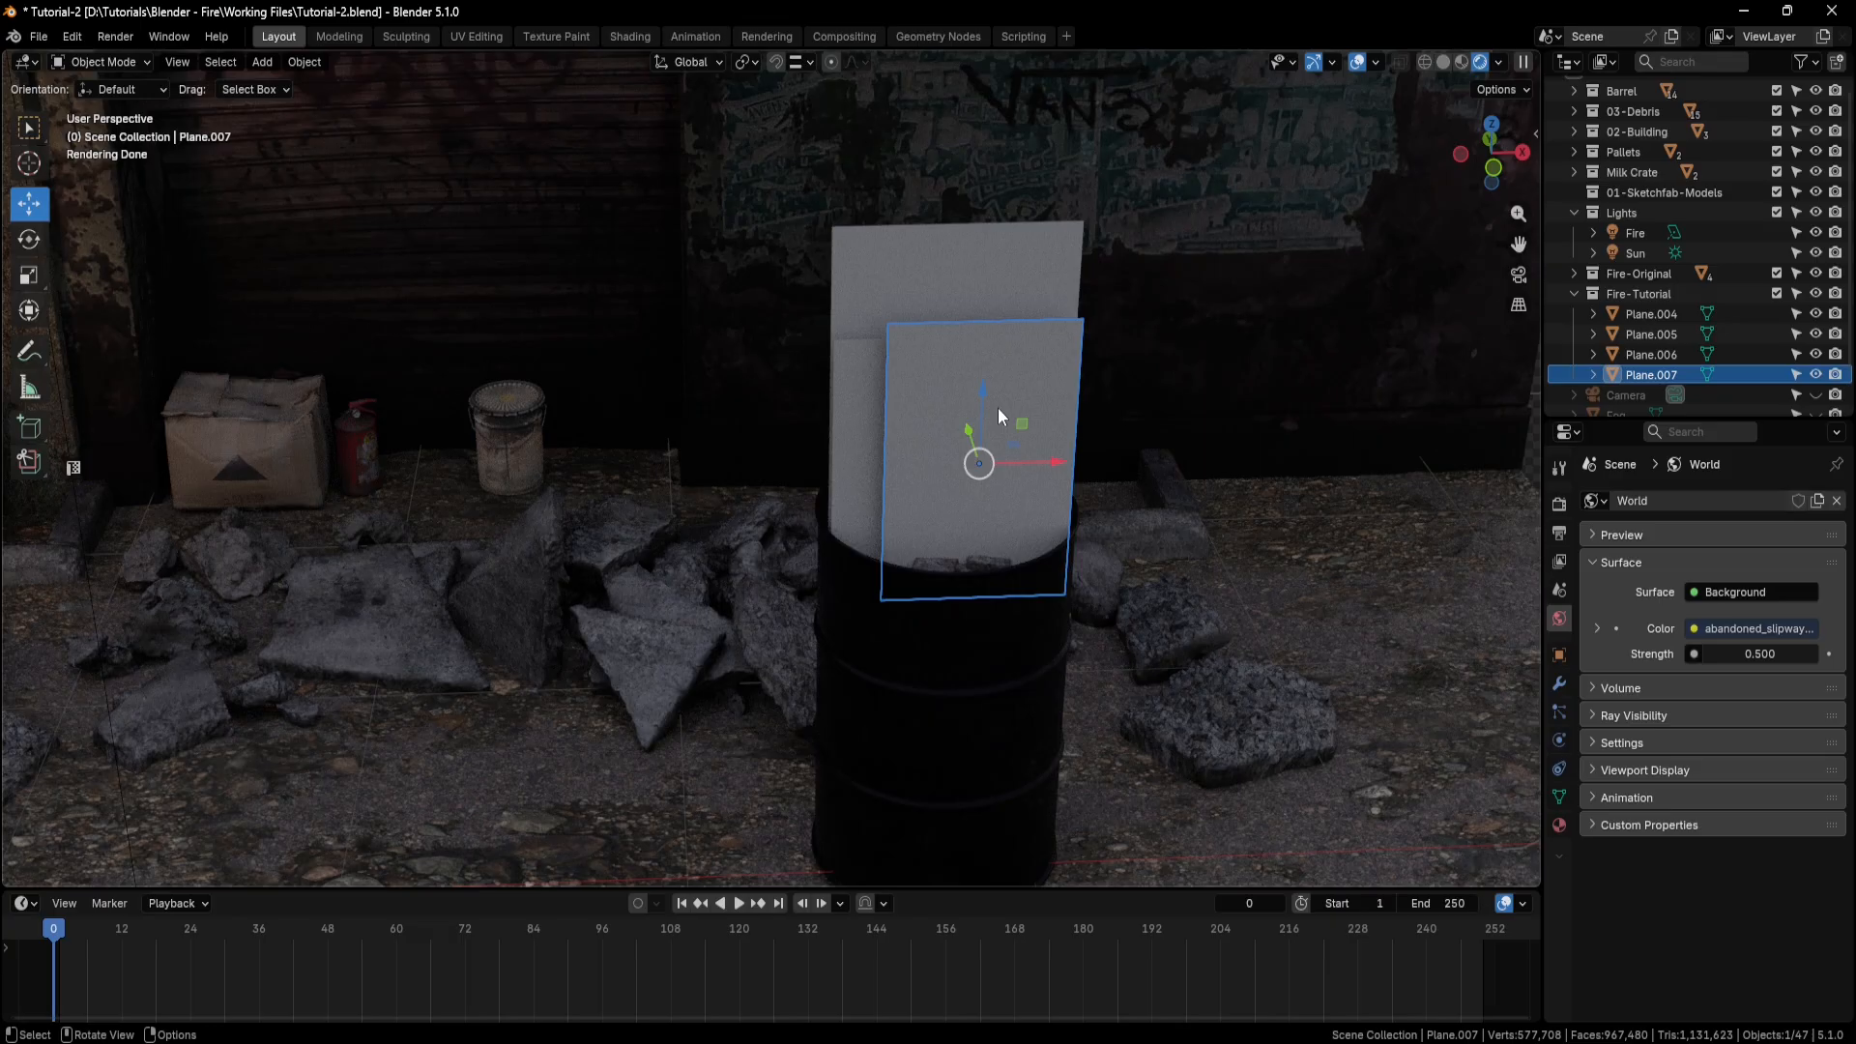
Switch to the Shading workspace and display the scene in rendered shading, framed on the selected plane.
click(636, 34)
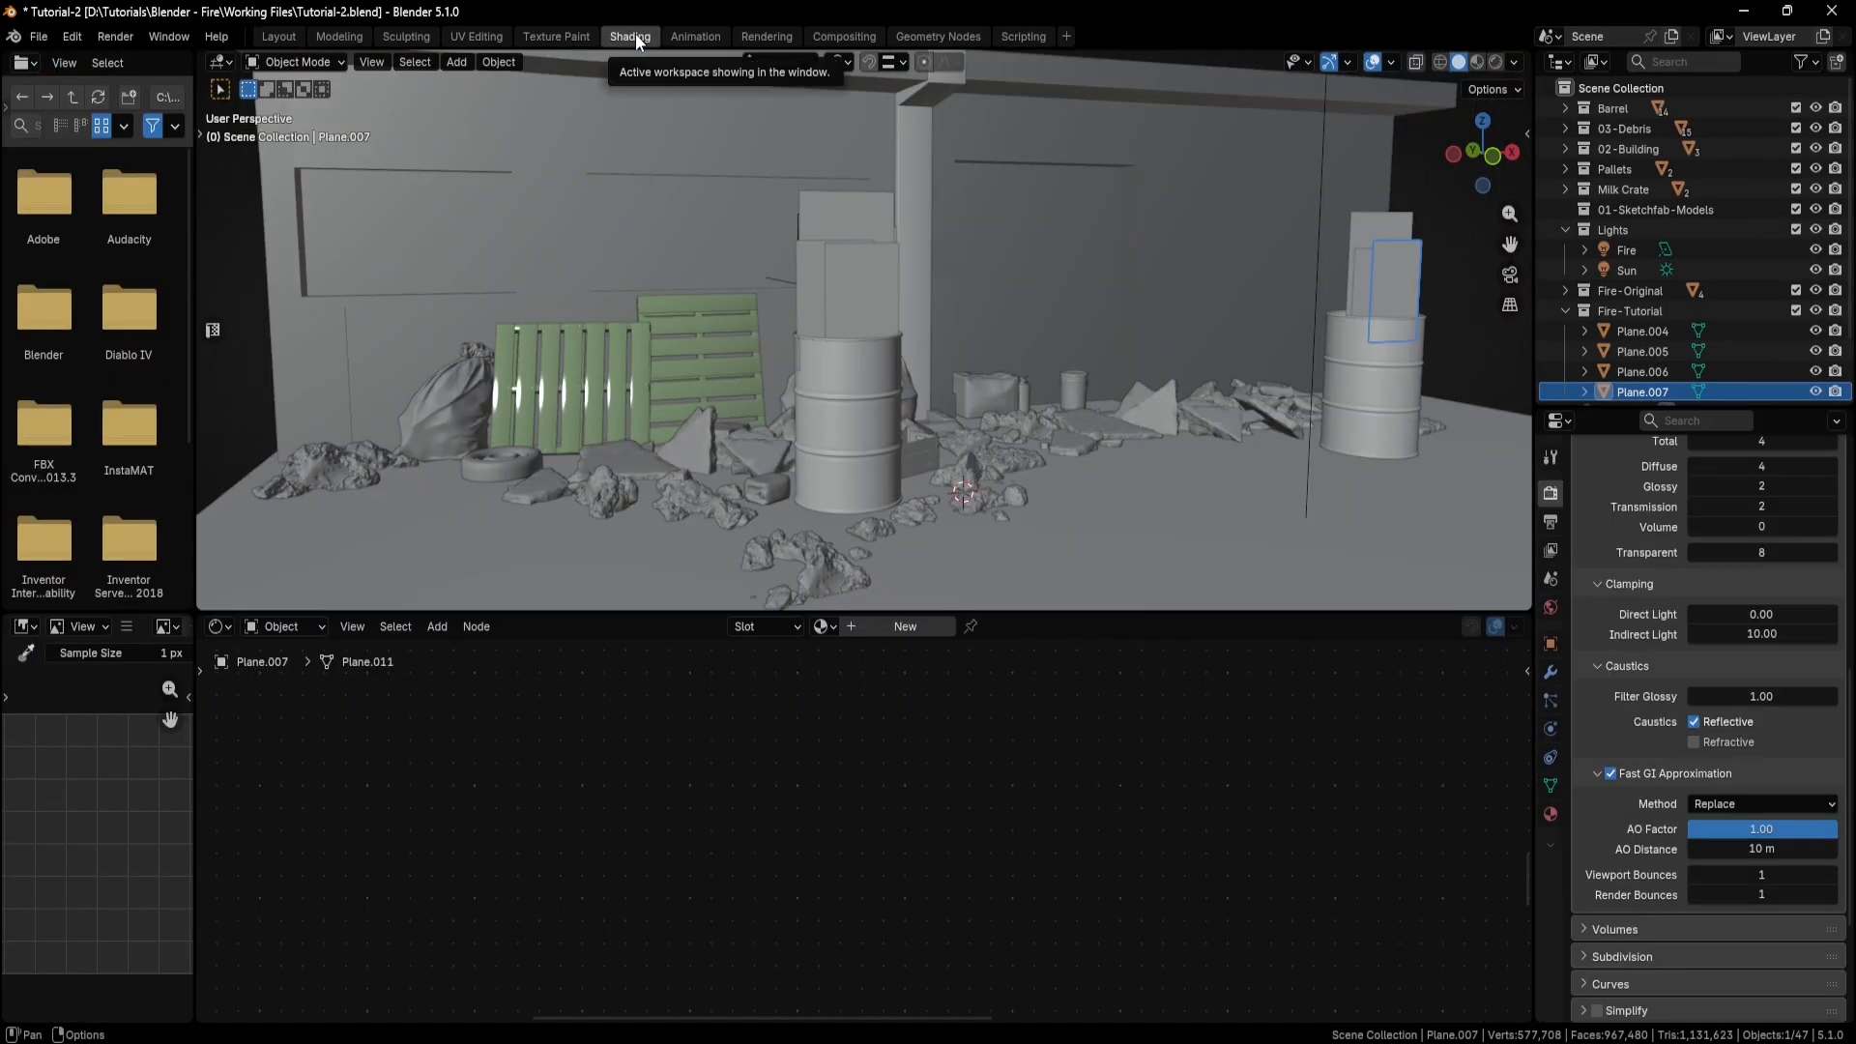
click(1496, 61)
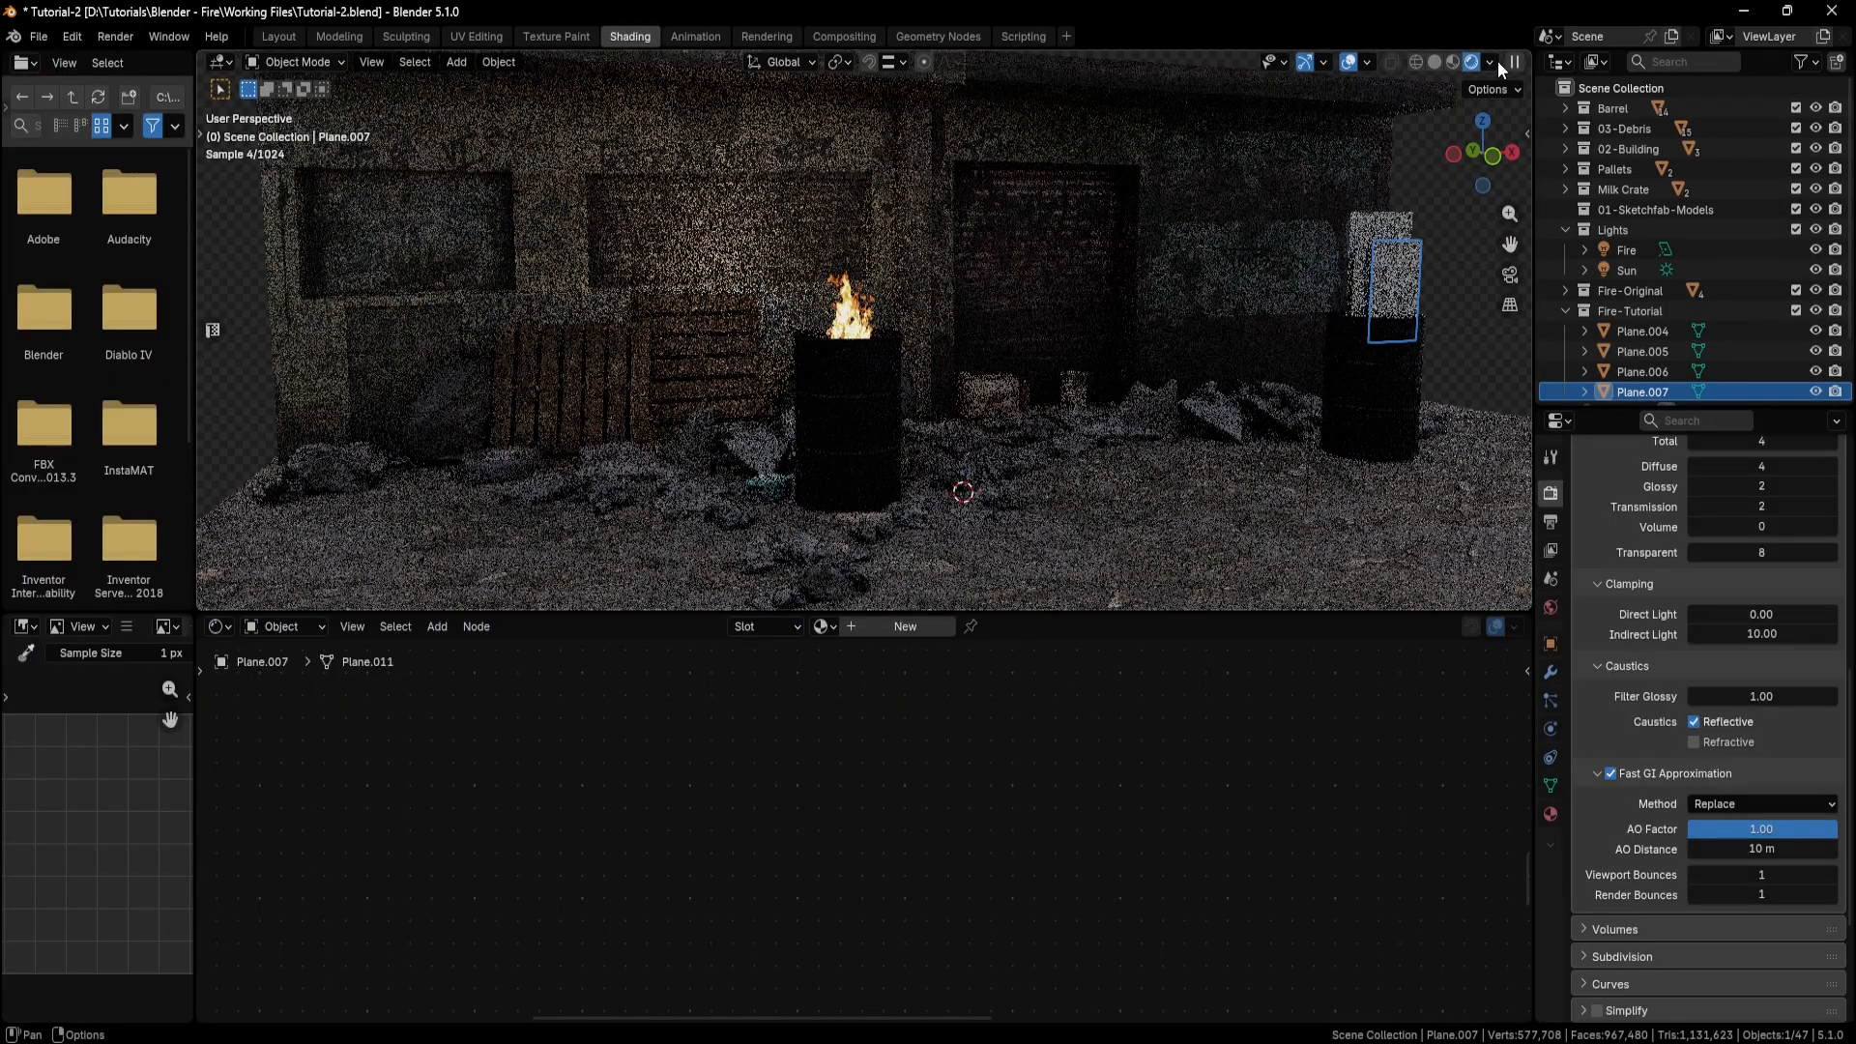
shift+middle_drag(1396, 327, 920, 386)
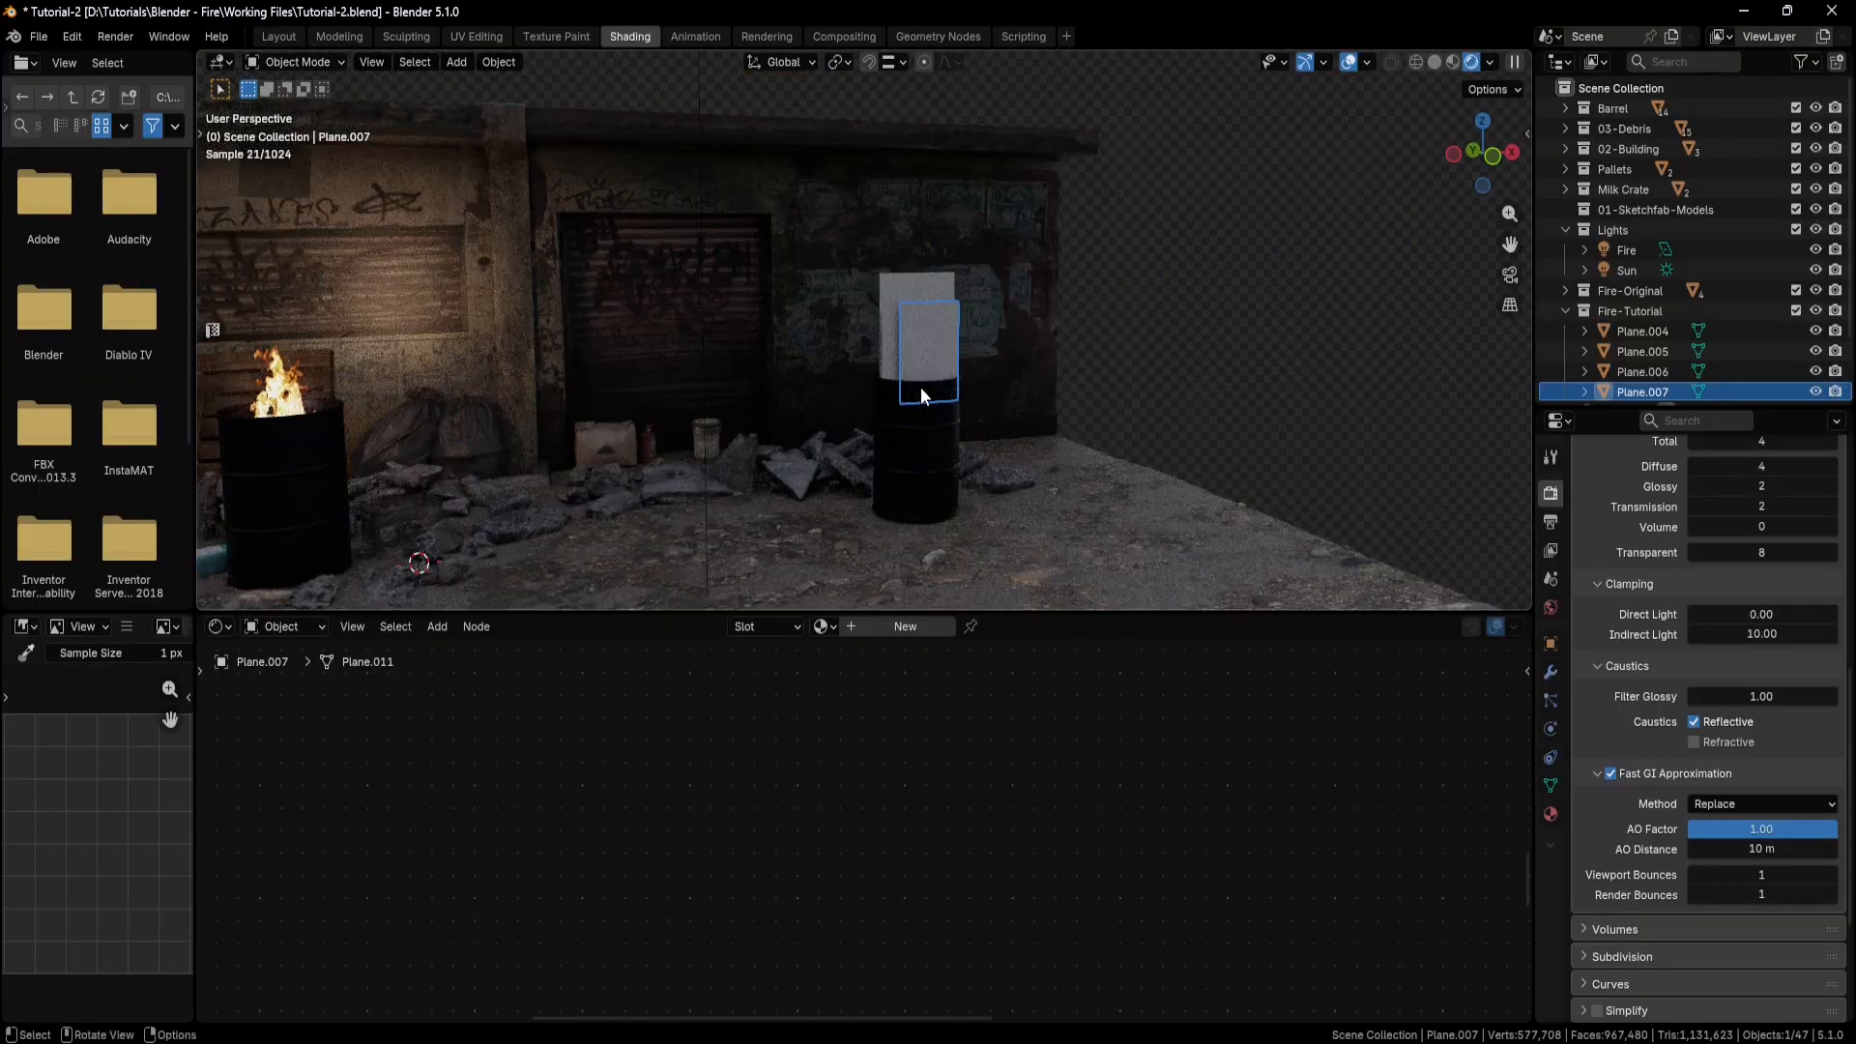
scroll(989, 375, up, 6)
shift+middle_drag(1106, 393, 897, 368)
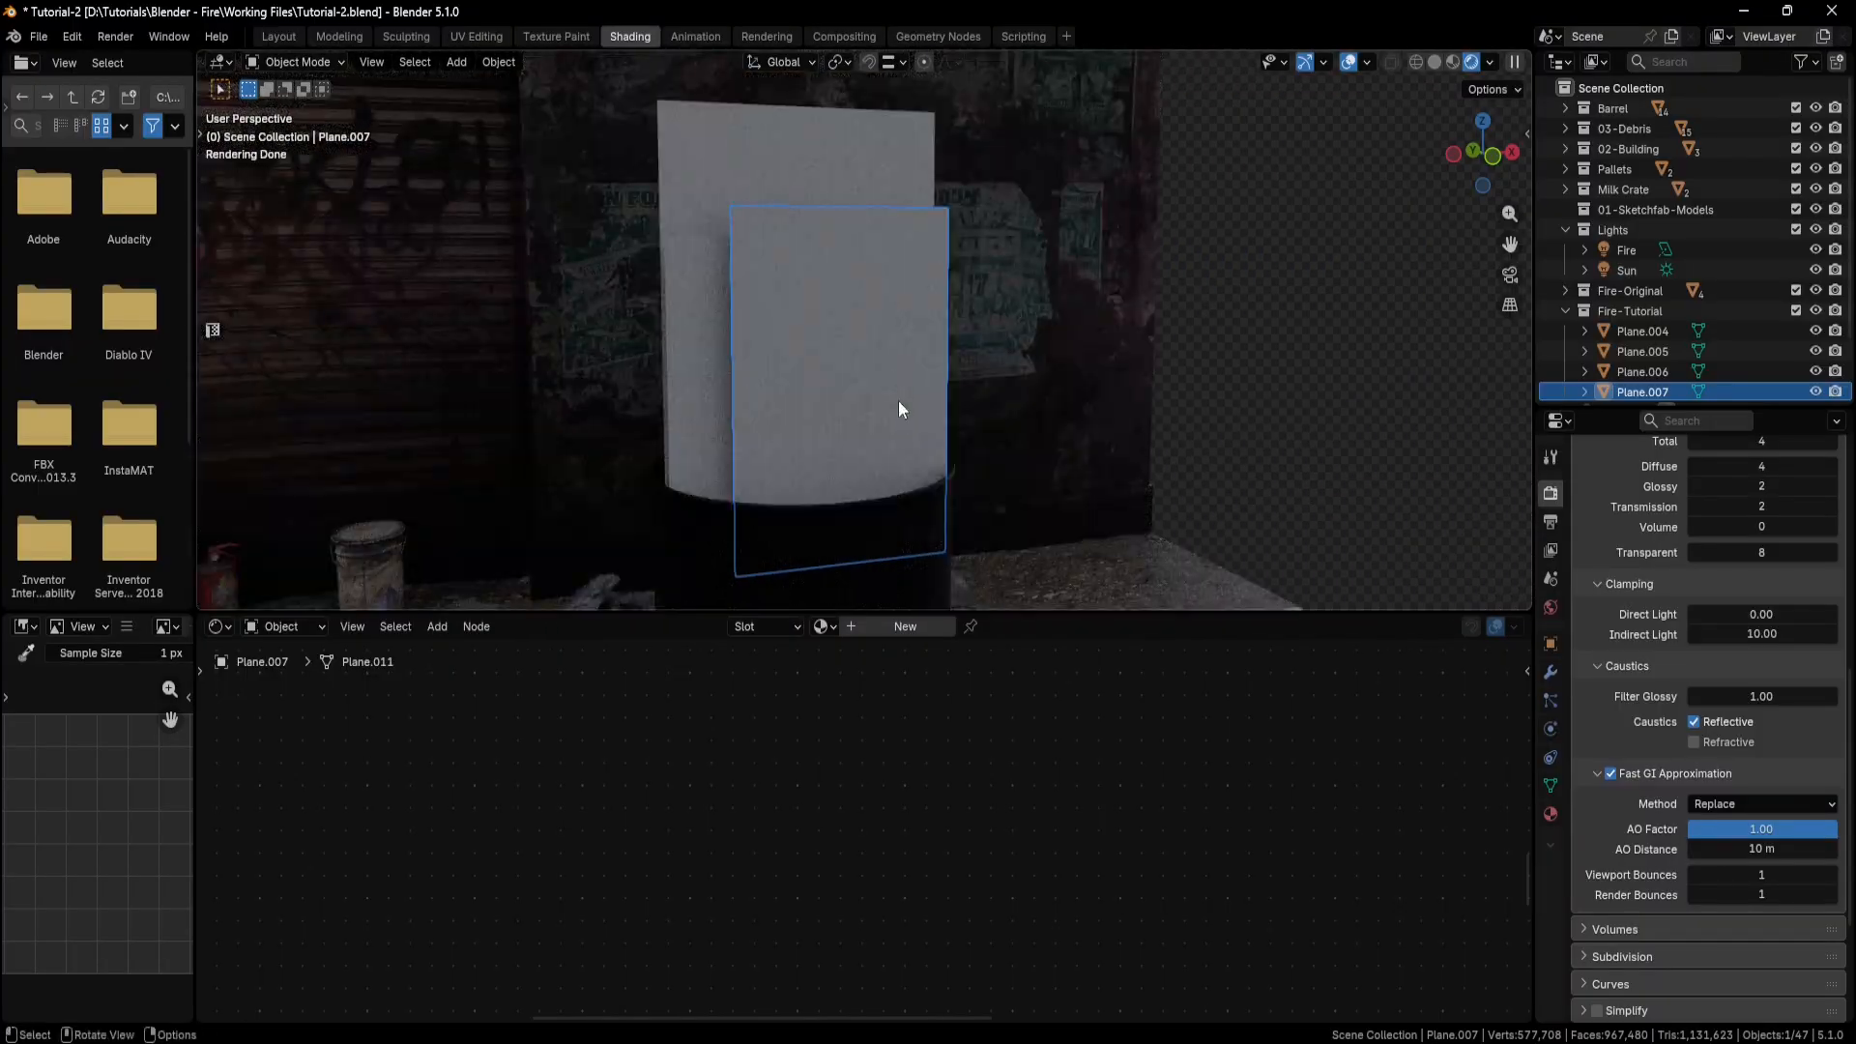
Create a new material named Fire-01 on the plane and delete its Principled BSDF node.
click(901, 626)
double_click(896, 625)
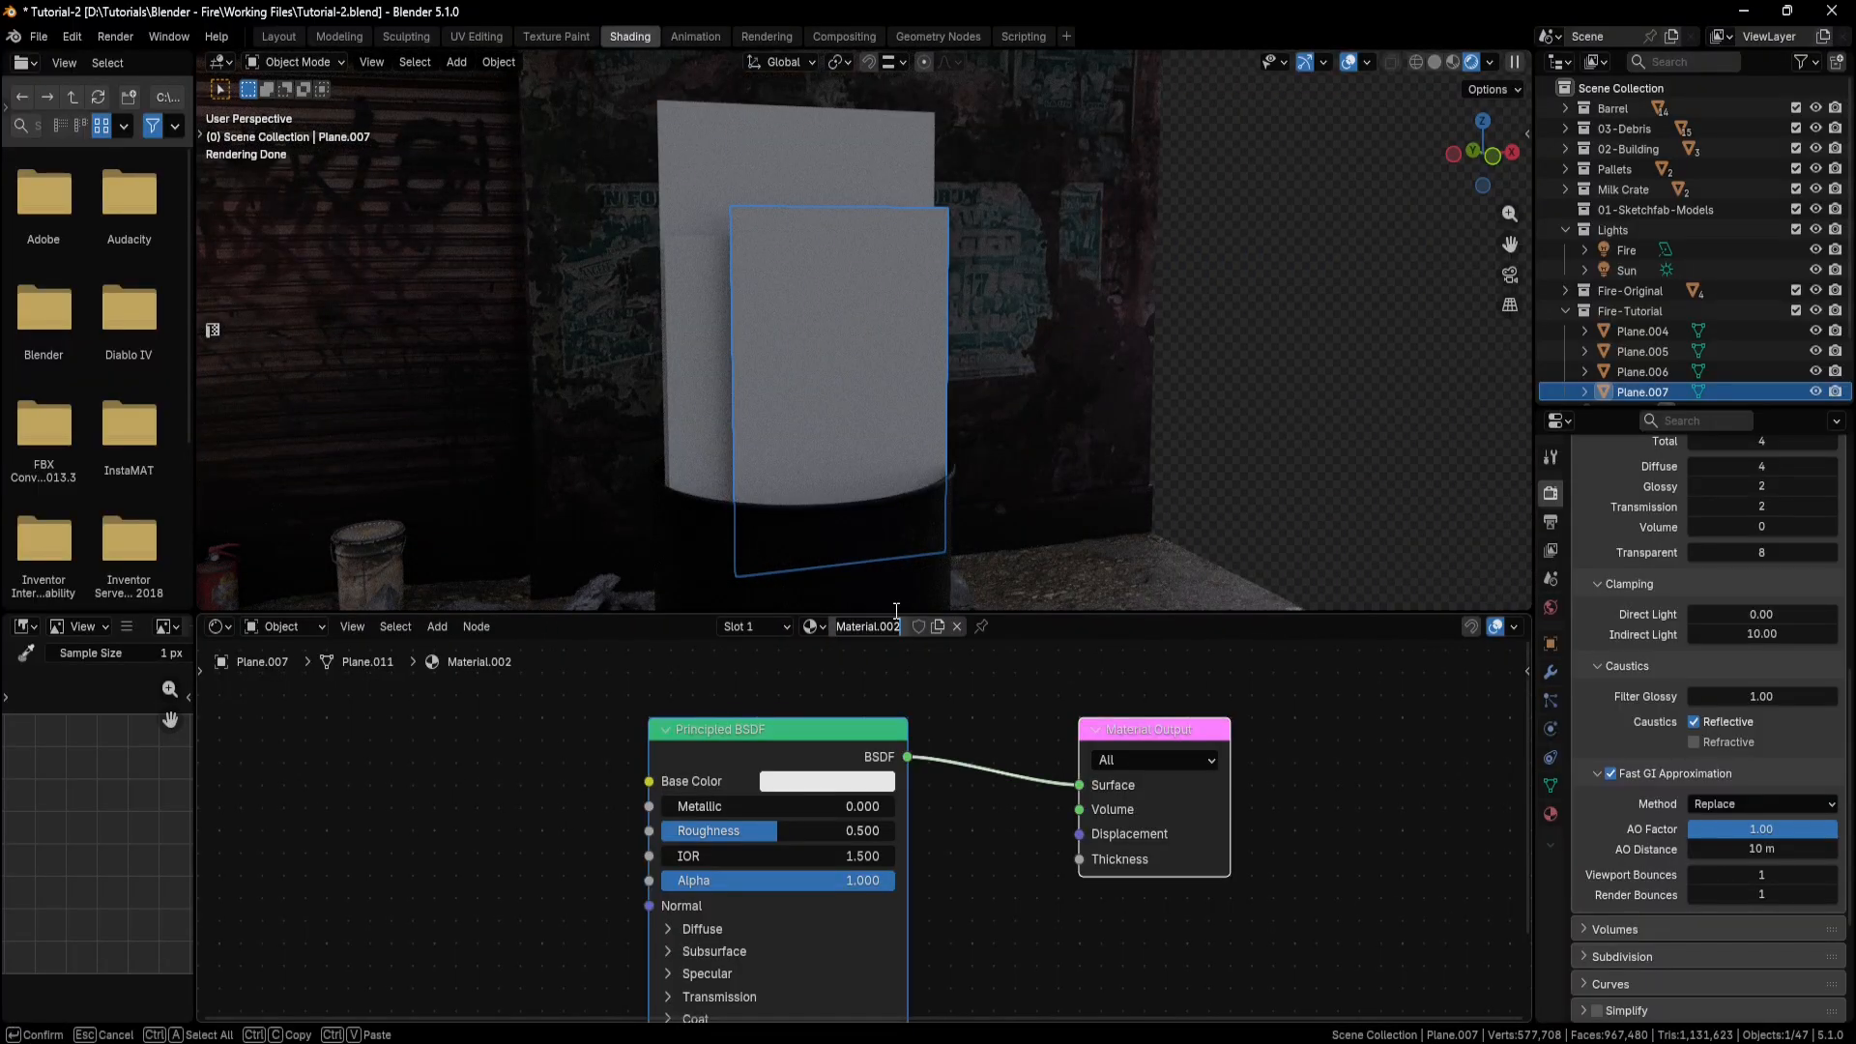
text(Fire-01)
key(Return)
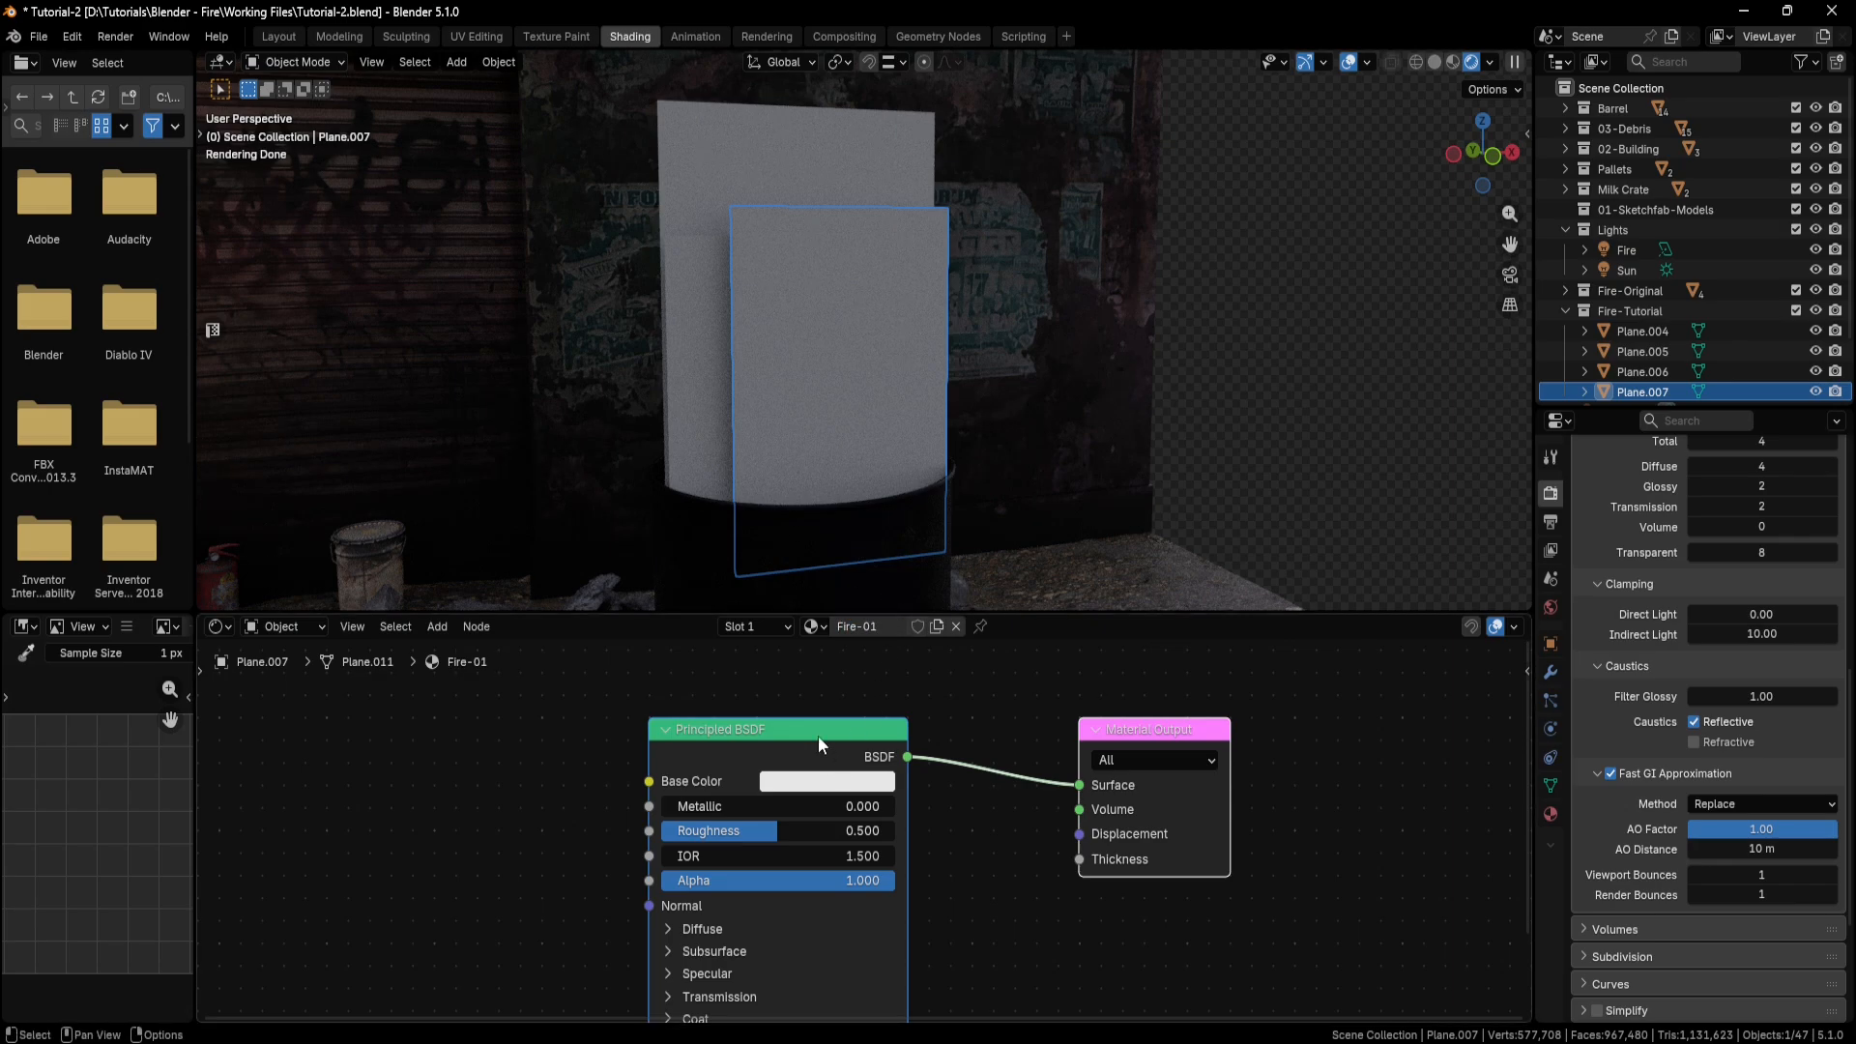
click(818, 735)
key(x)
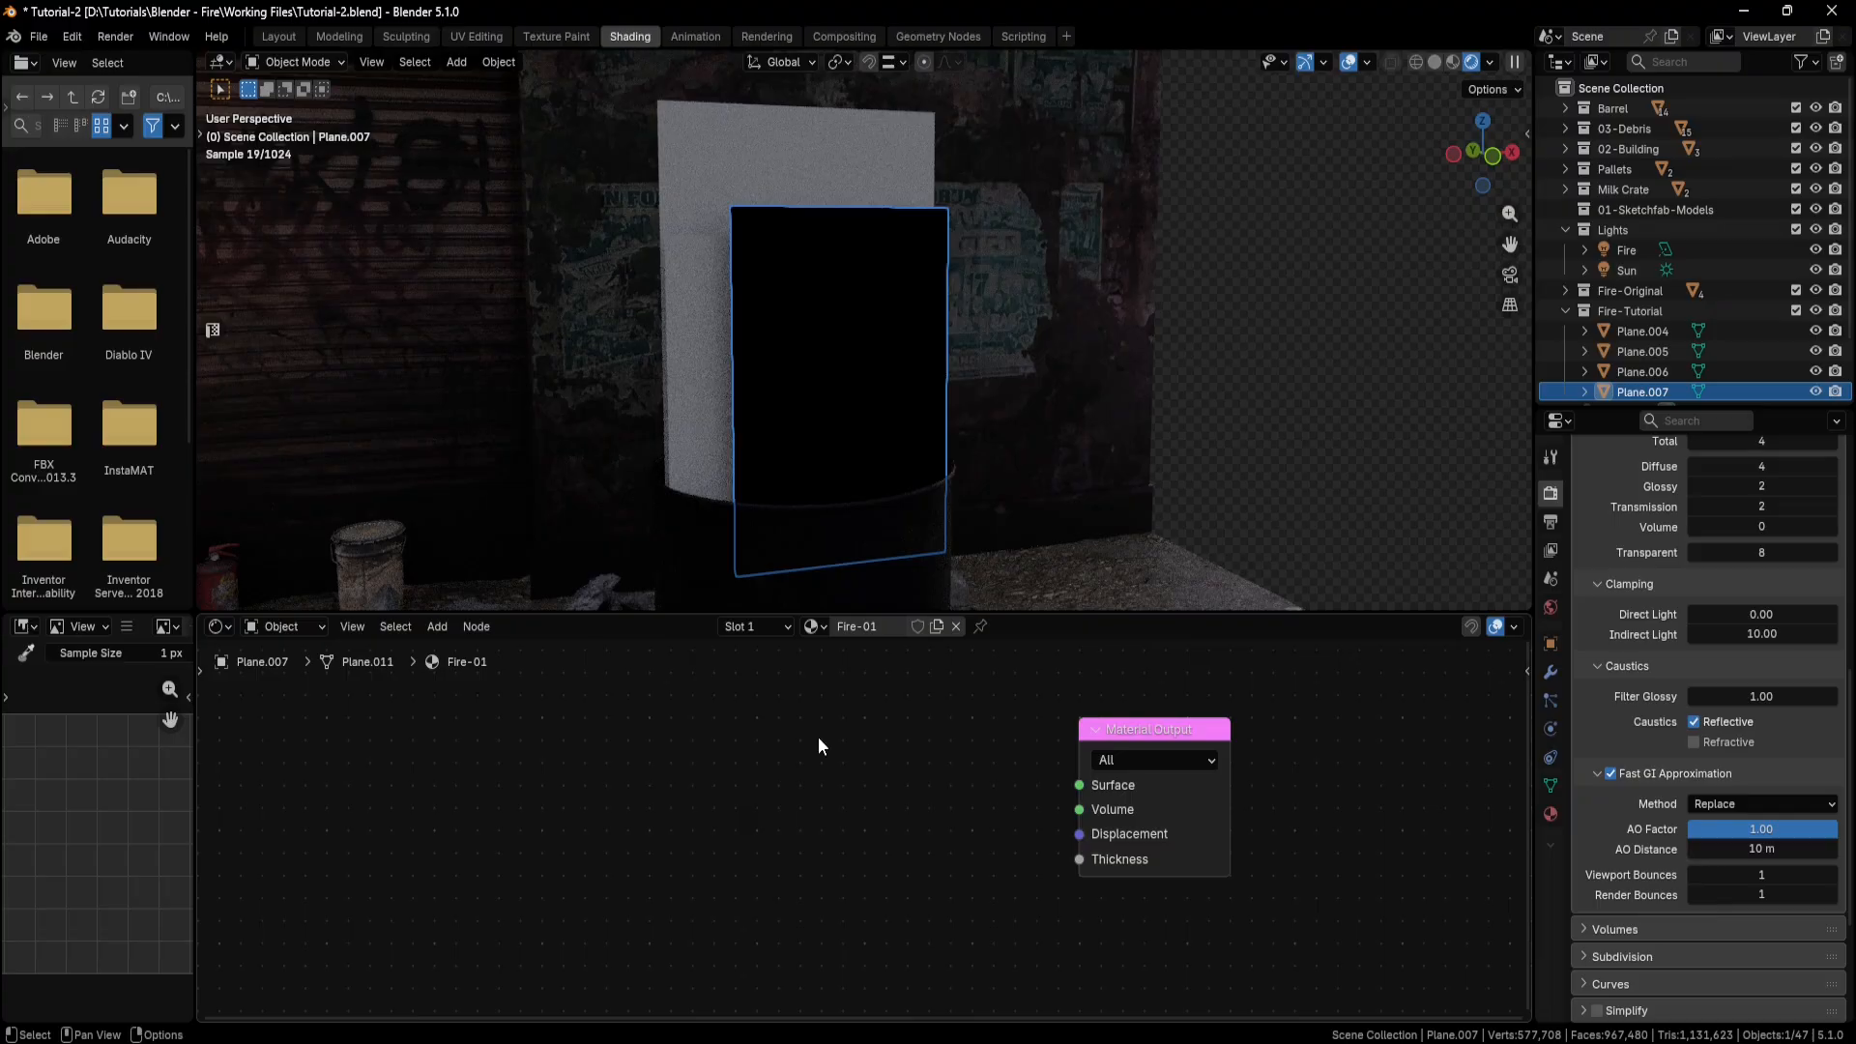
Bring the video vecteezy_fire-torch-burning_11996735.mp4 into the material as a texture node and connect its Color to the Material Output's Surface.
scroll(841, 752, down, 3)
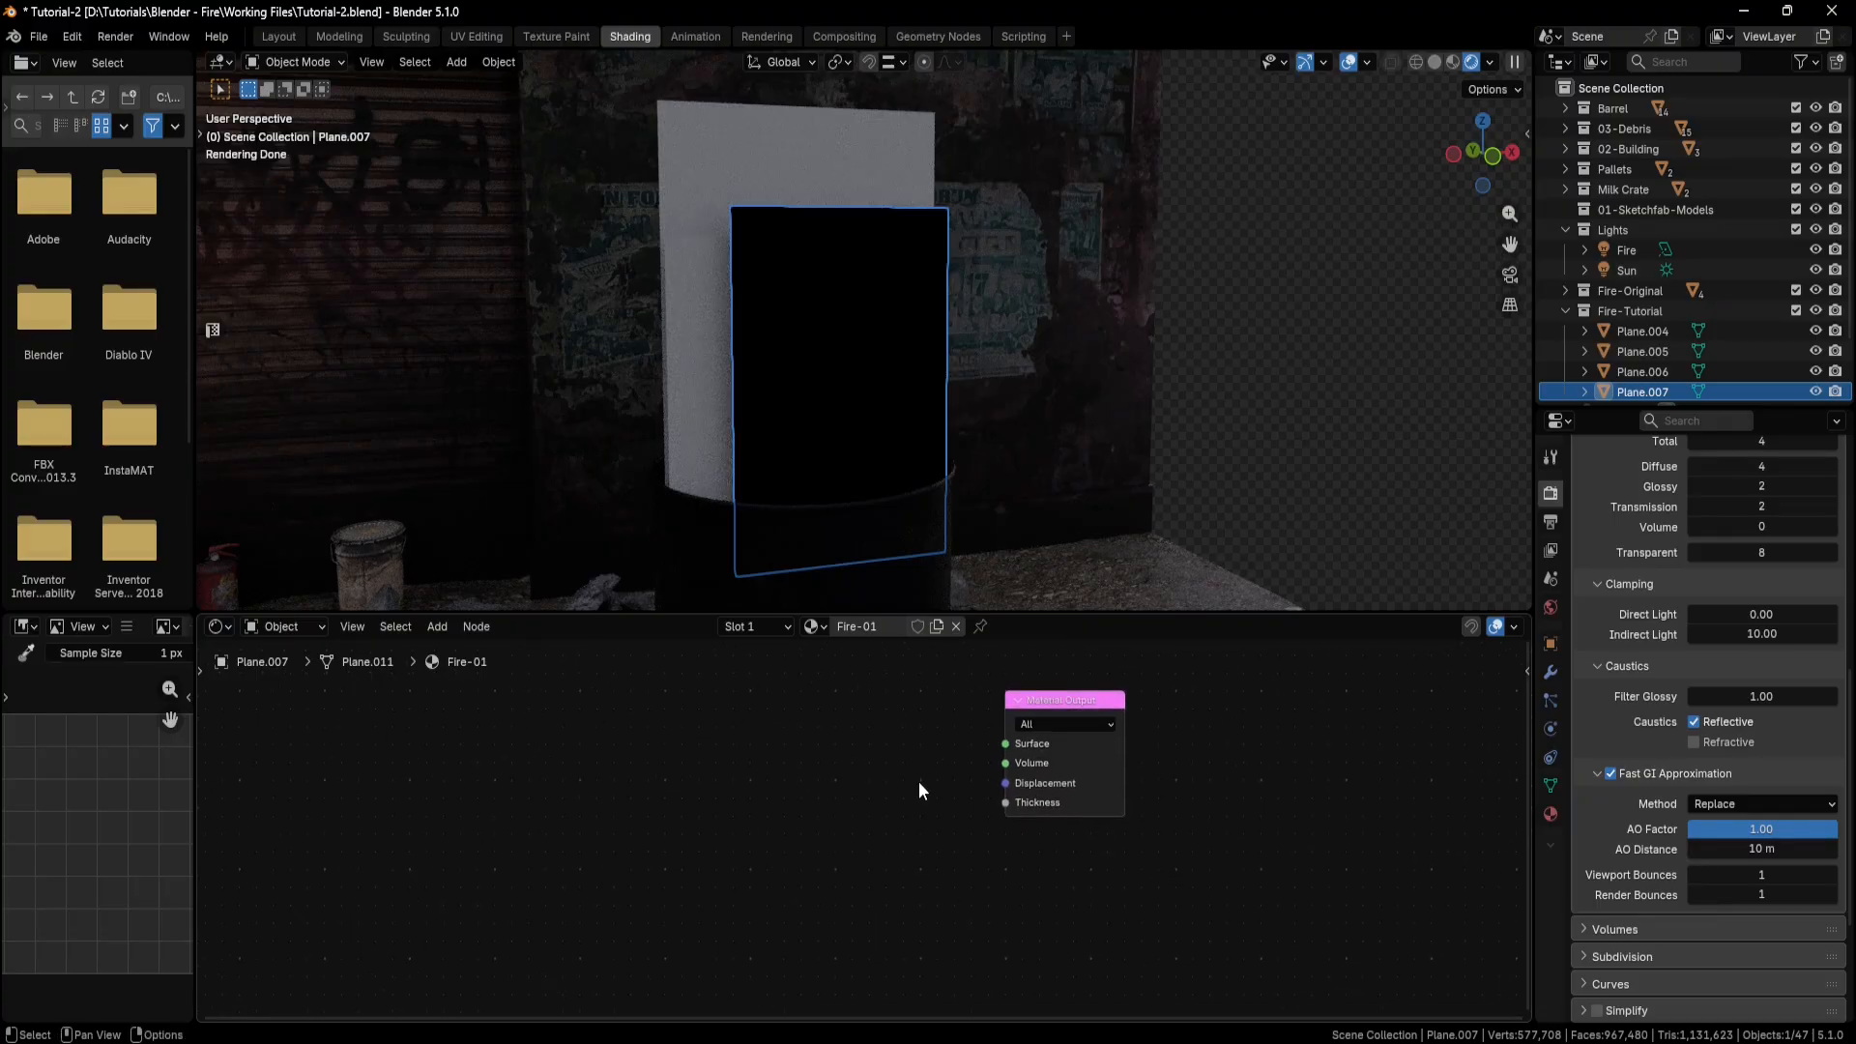
drag(0, 97, 550, 117)
drag(549, 290, 719, 535)
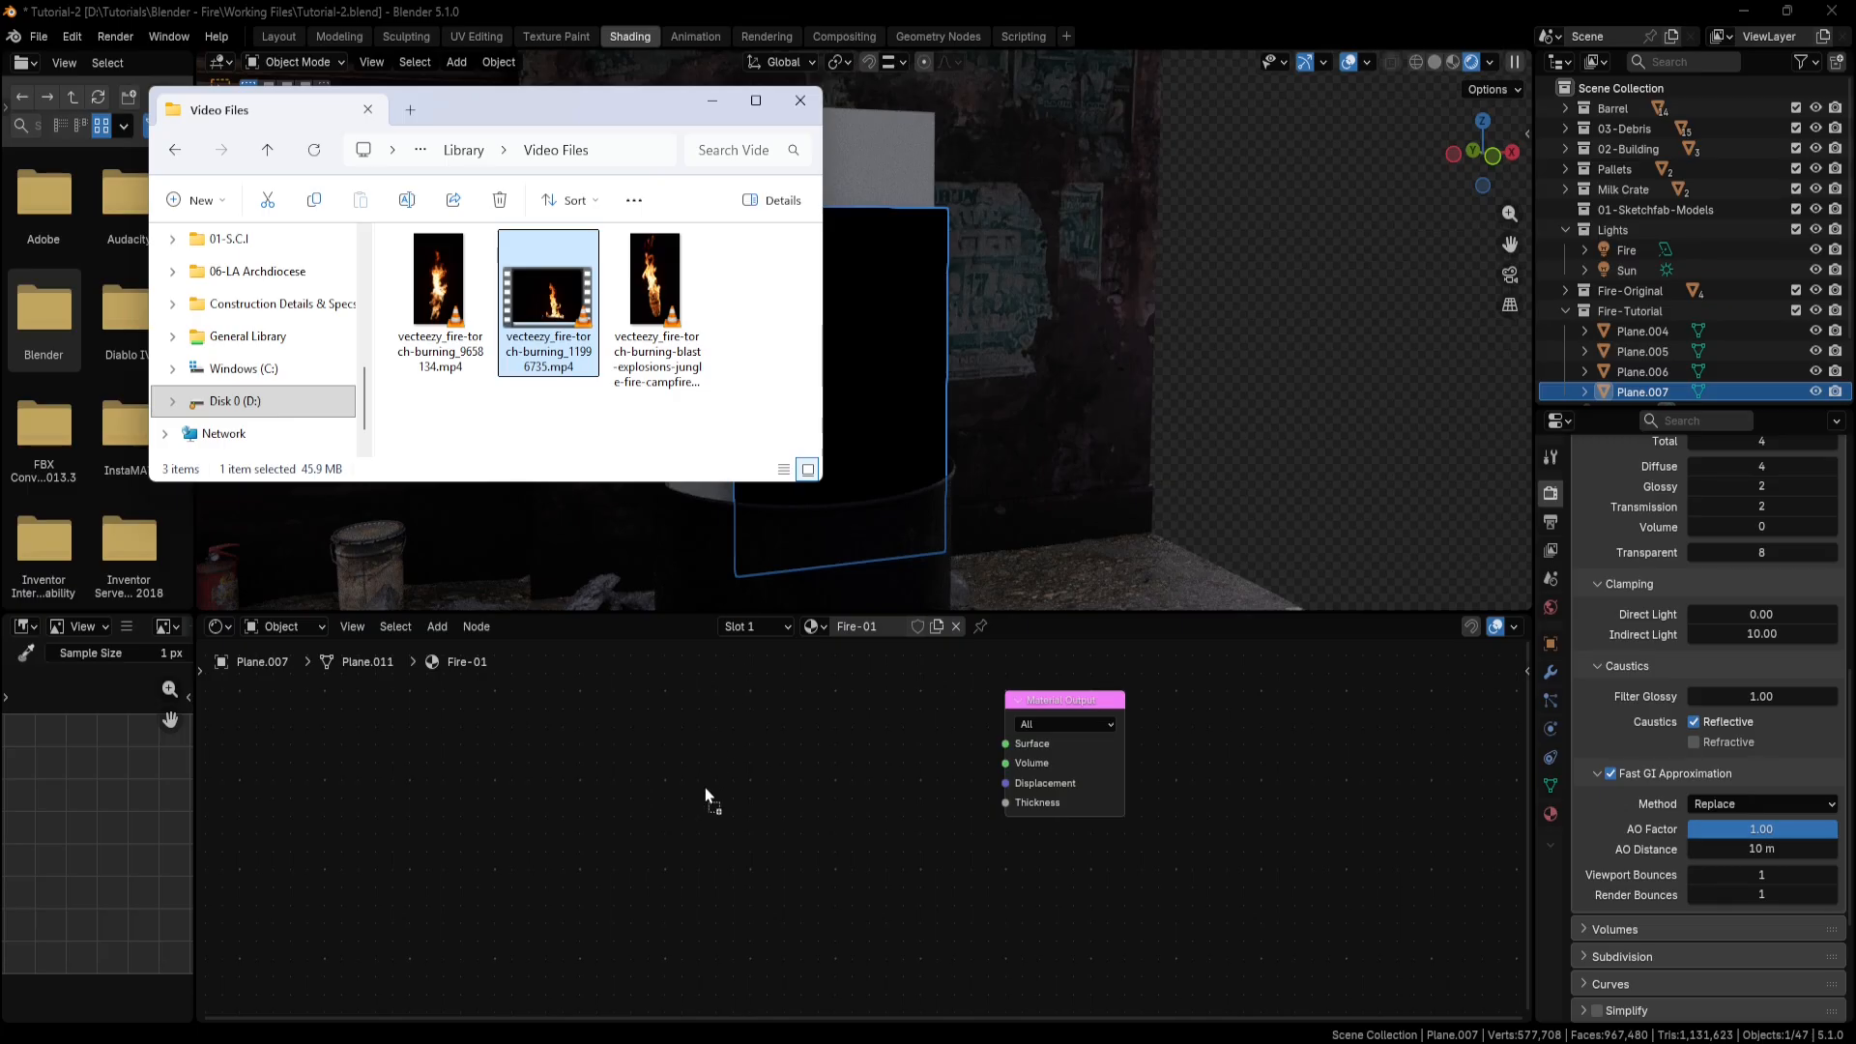
drag(705, 787, 704, 785)
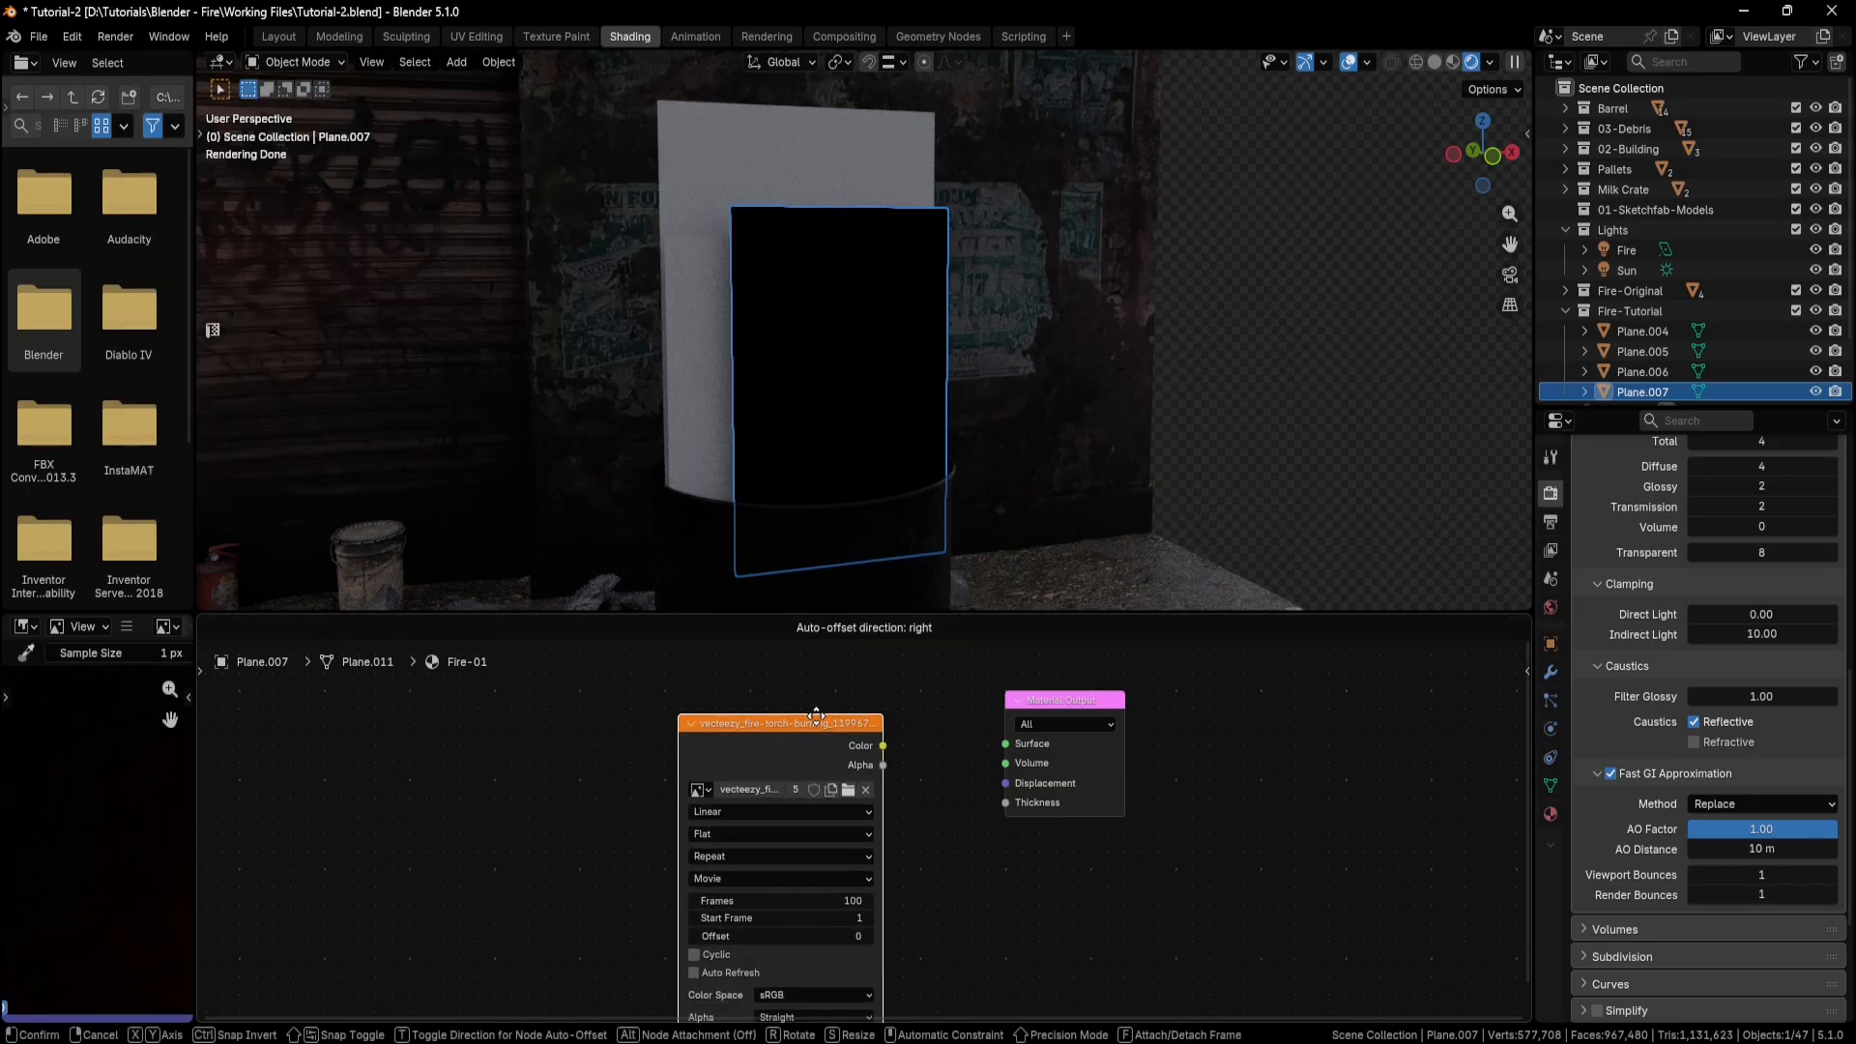
click(802, 698)
drag(868, 719, 1006, 743)
drag(820, 699, 858, 687)
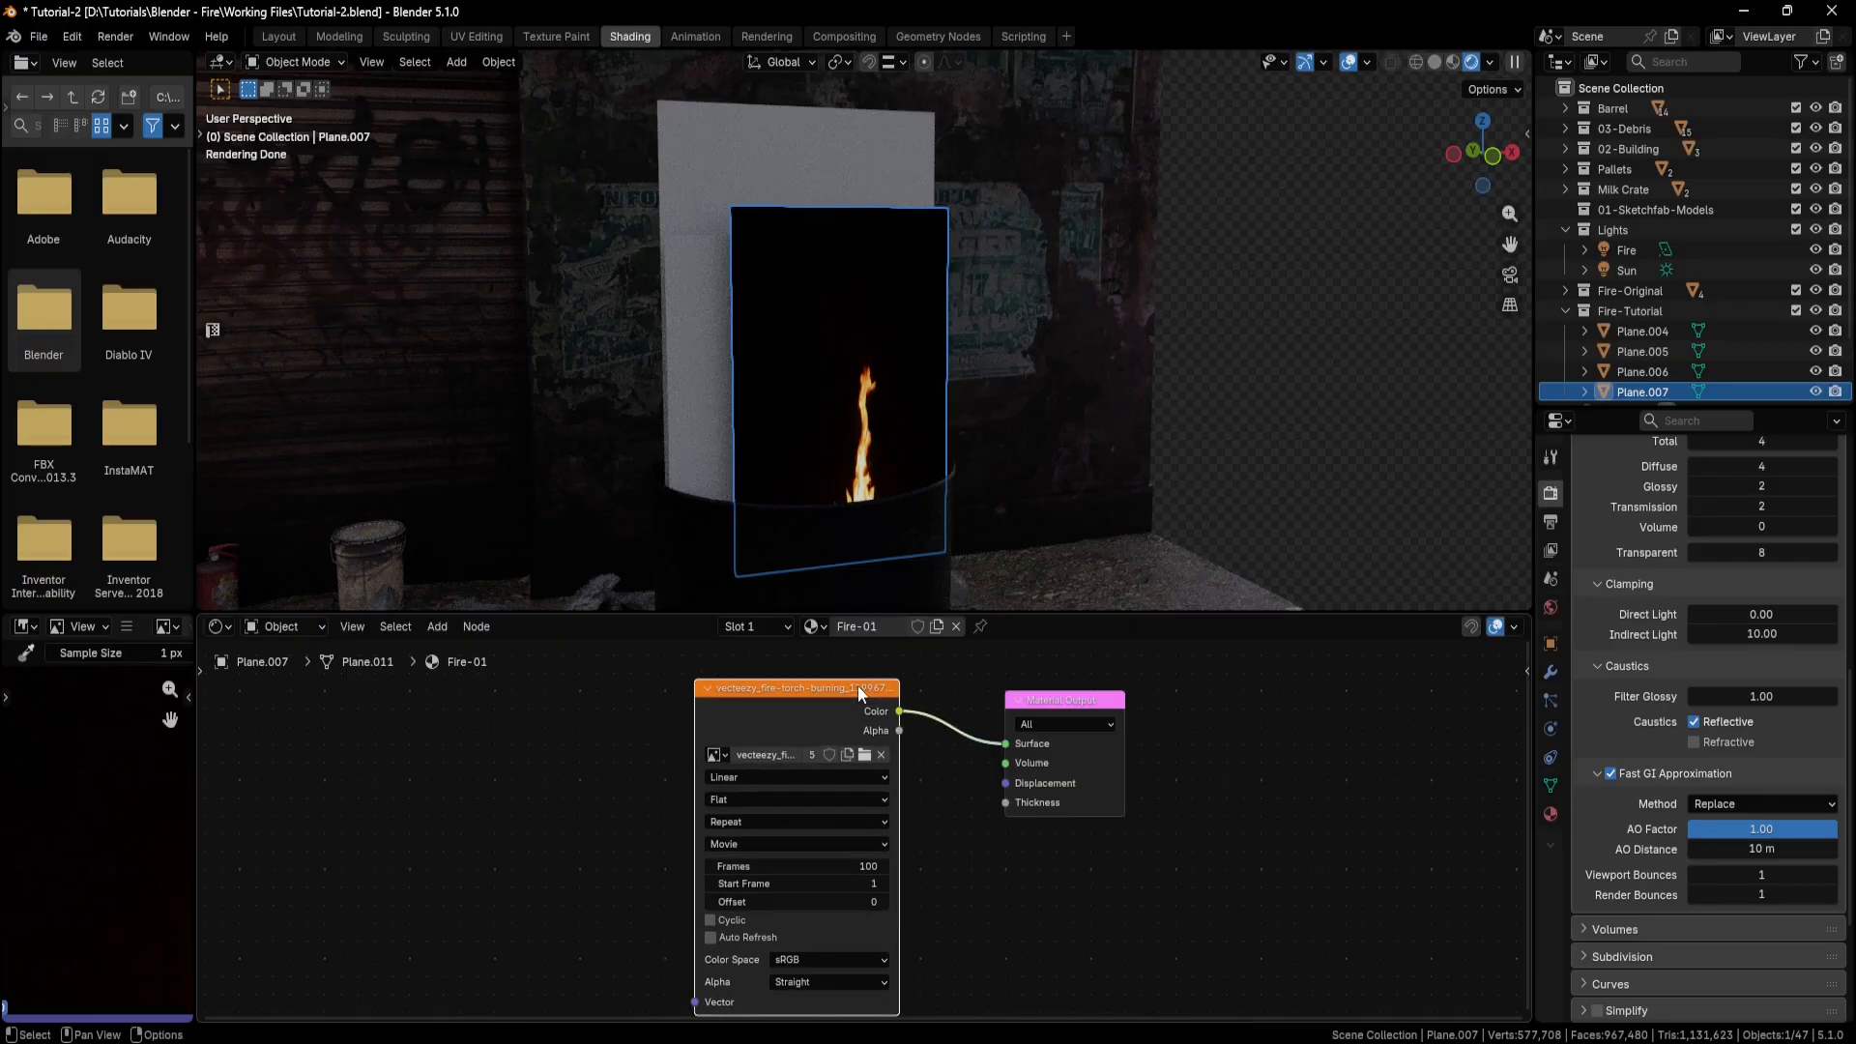
In the UV Editing workspace, mark the plane's border edges as seams and unwrap it with Zen Unwrap.
middle_drag(873, 476, 837, 423)
scroll(814, 454, up, 2)
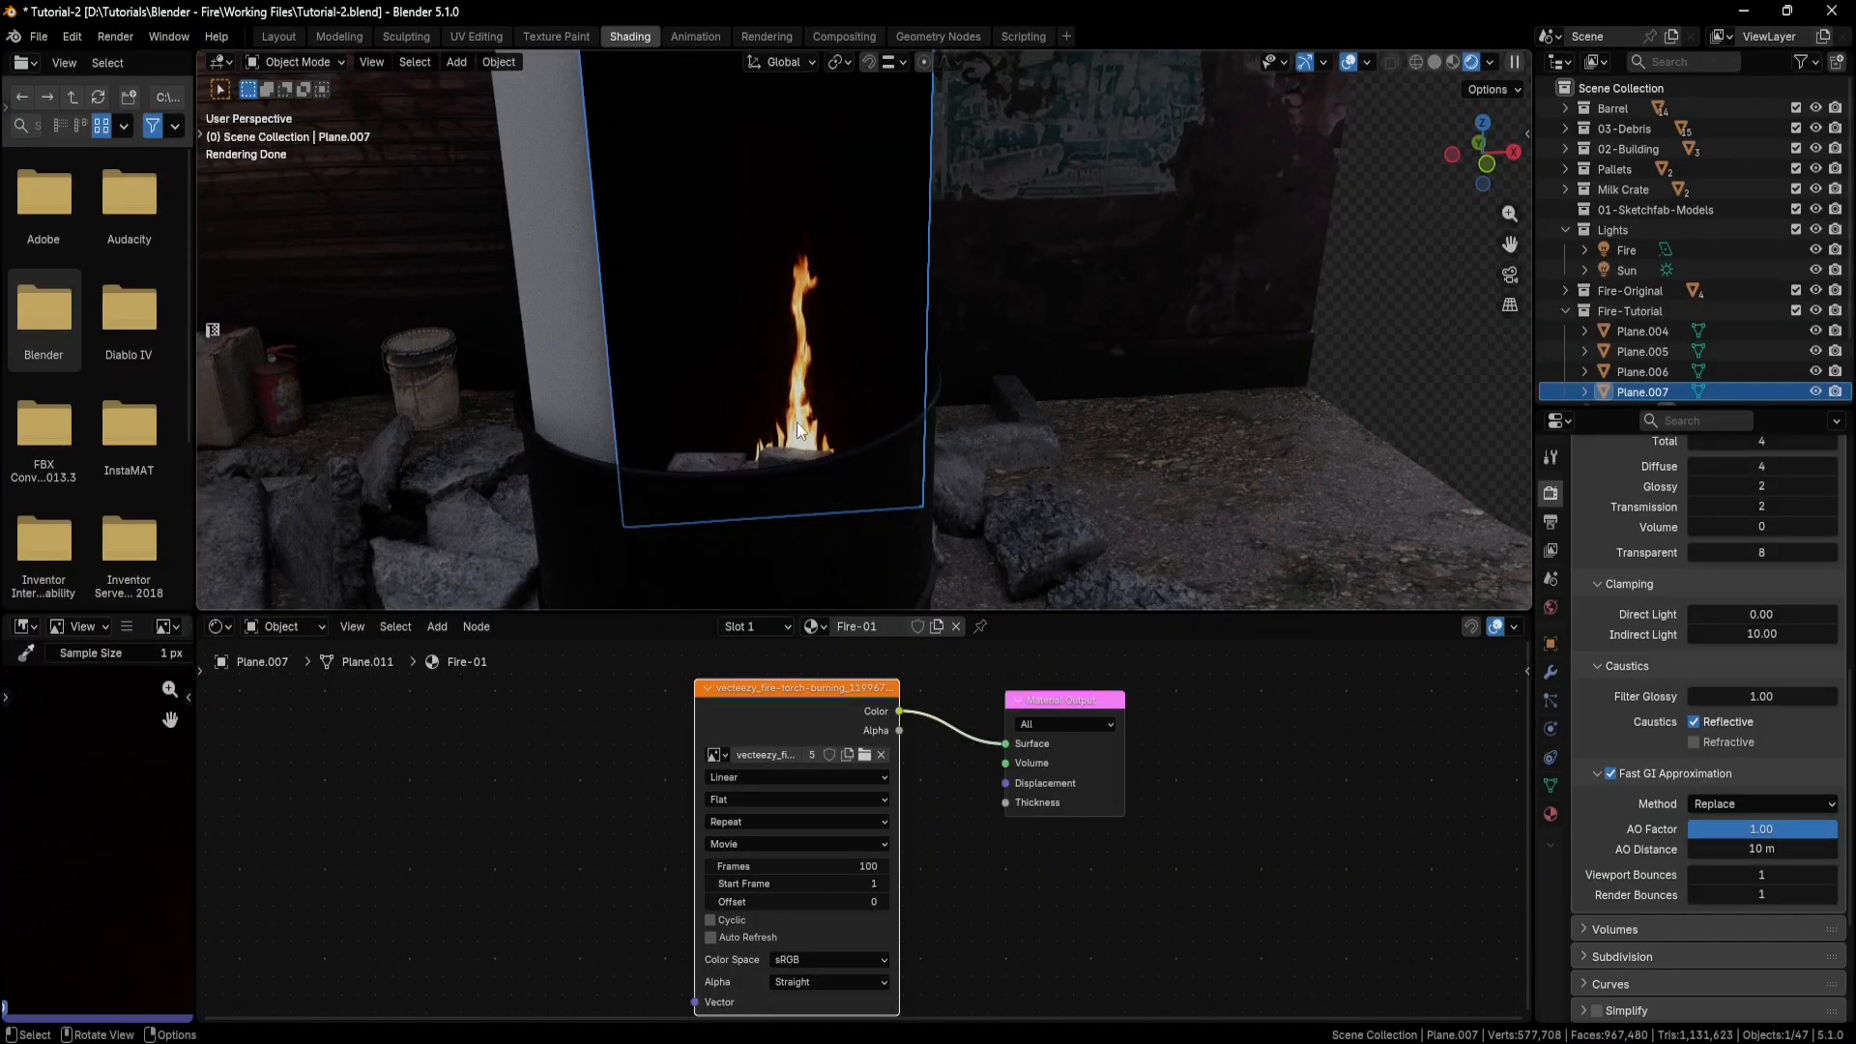
click(476, 35)
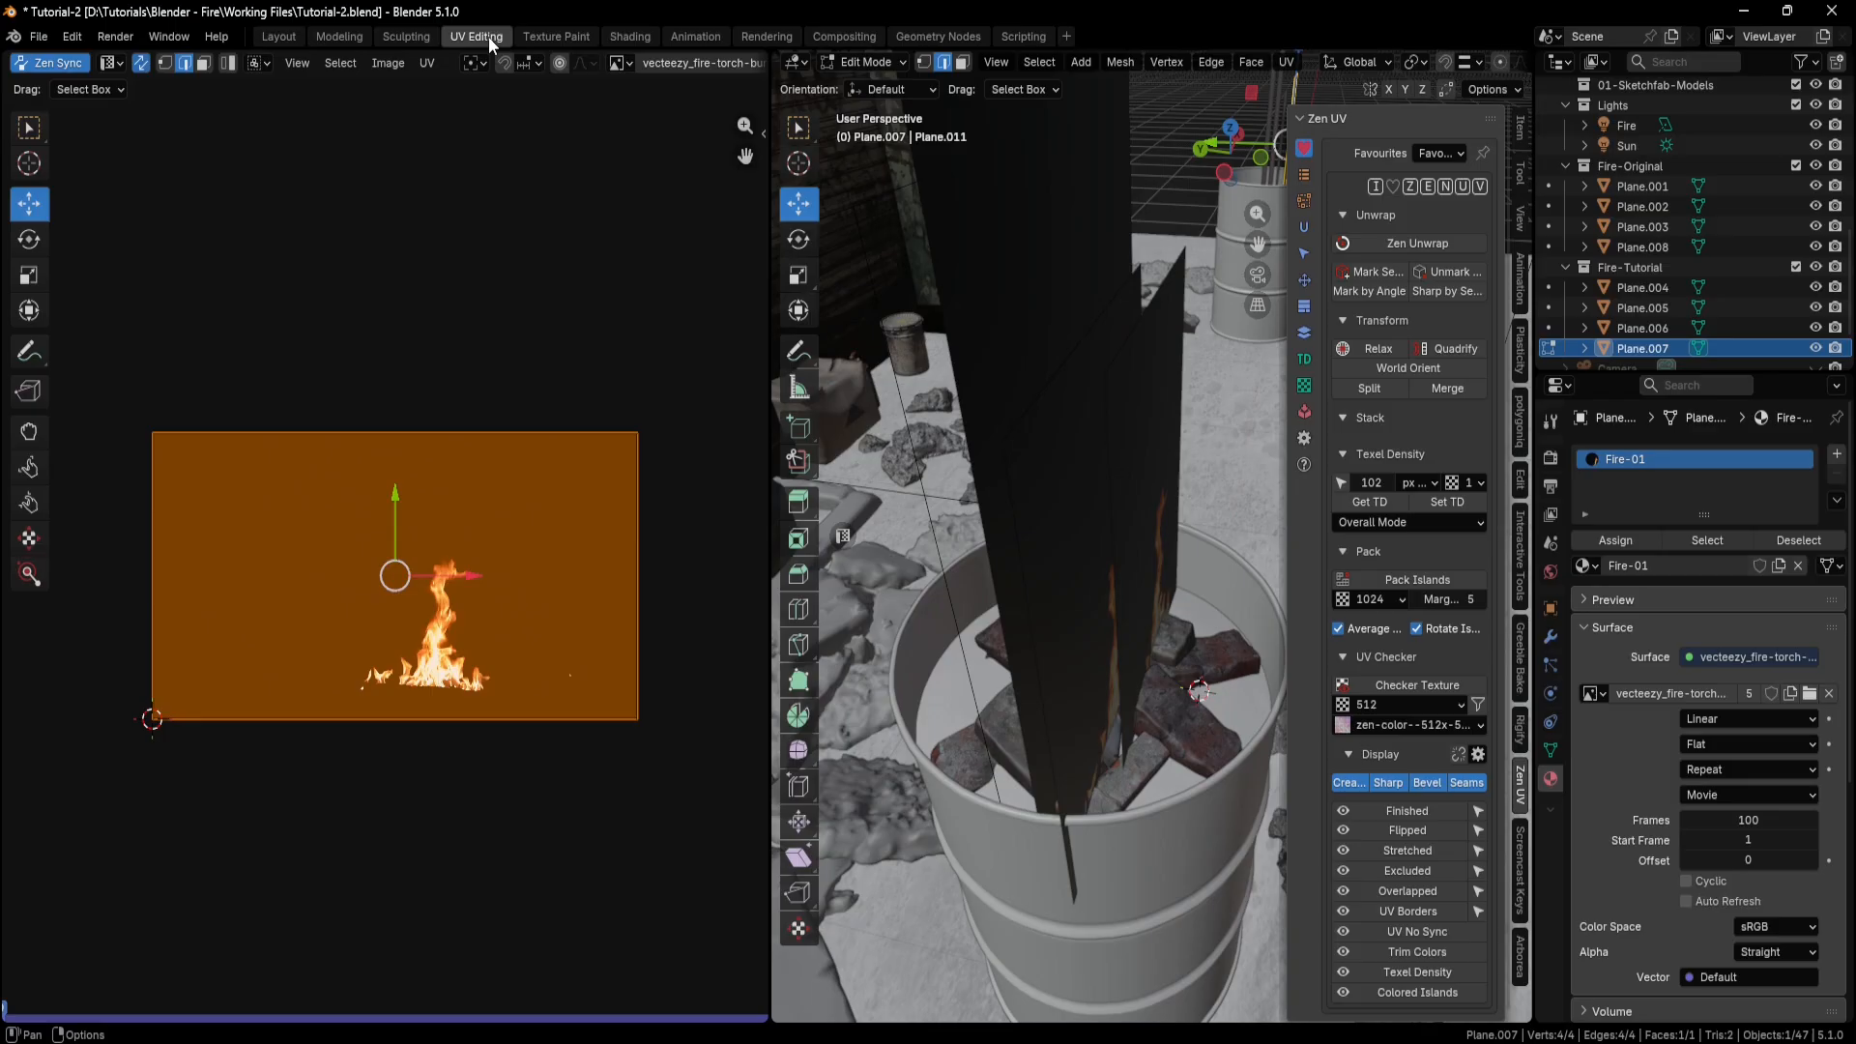
mouse_move(1024, 445)
middle_down()
mouse_move(1085, 483)
mouse_move(966, 561)
mouse_move(928, 618)
middle_up()
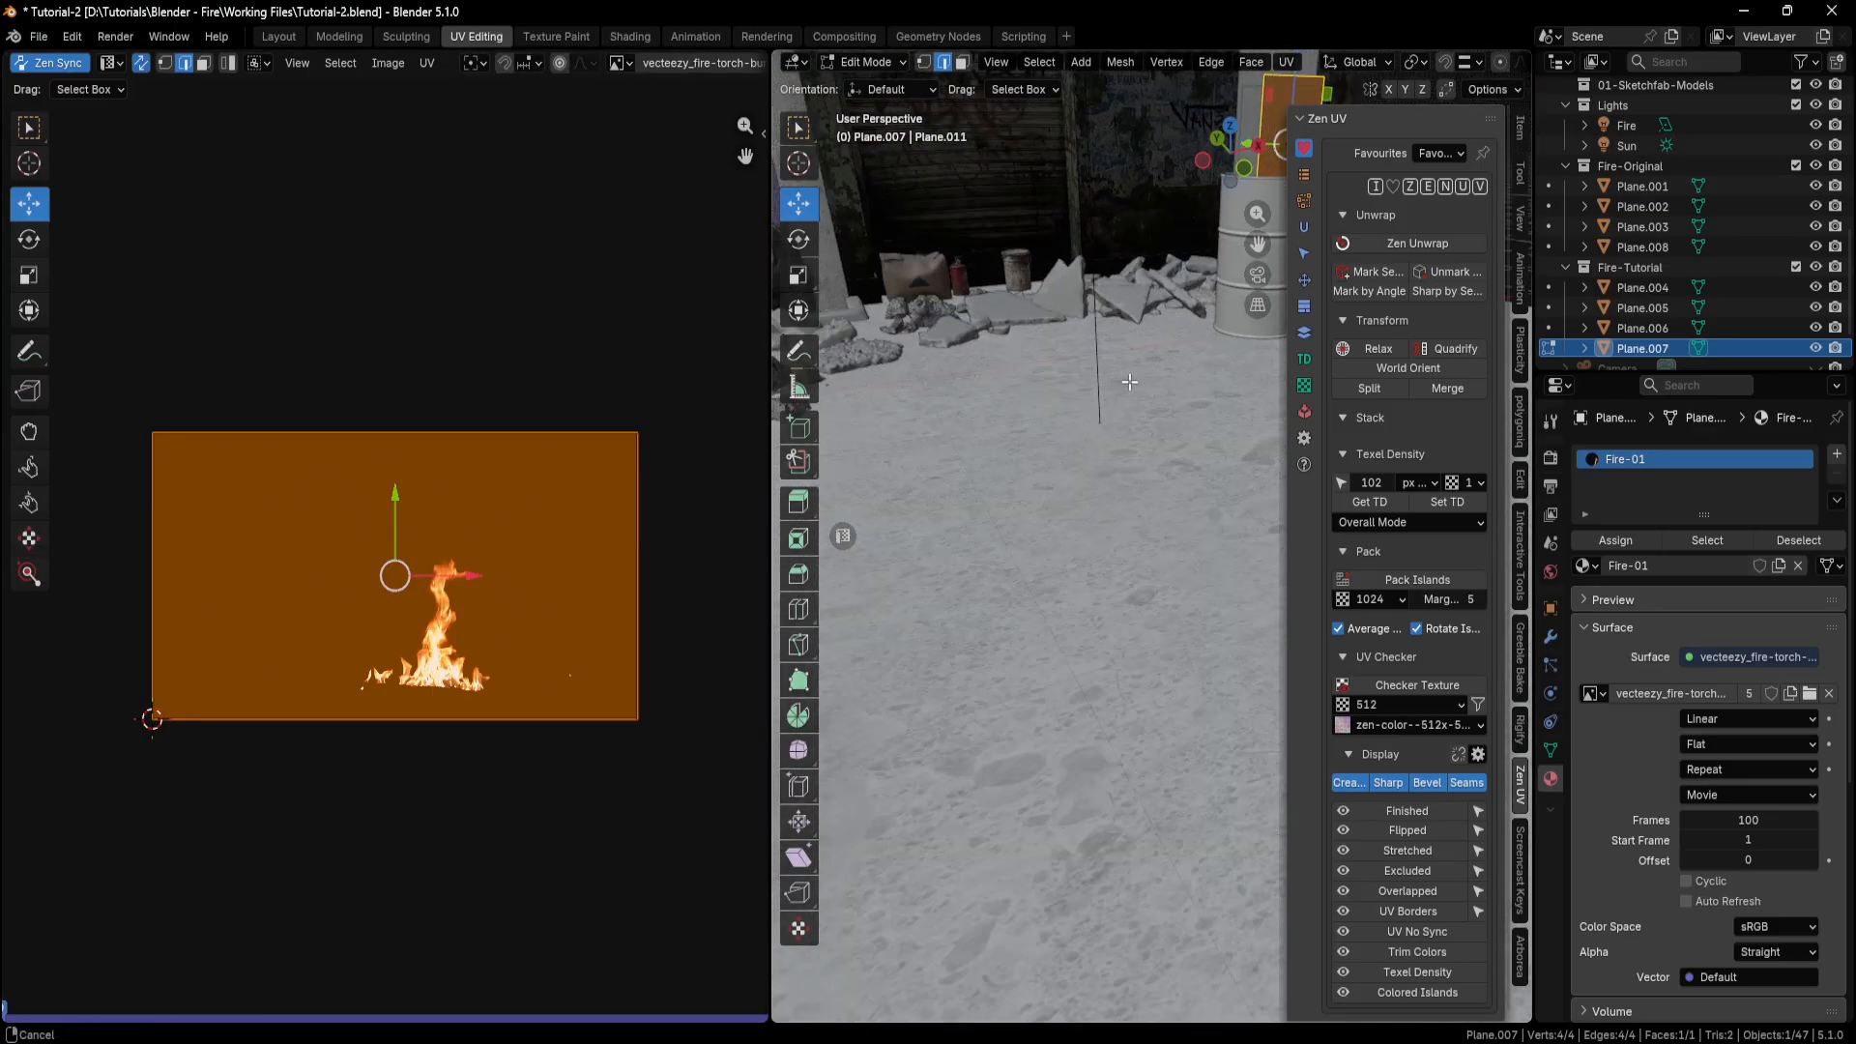
key(KP_Decimal)
scroll(1135, 544, up, 8)
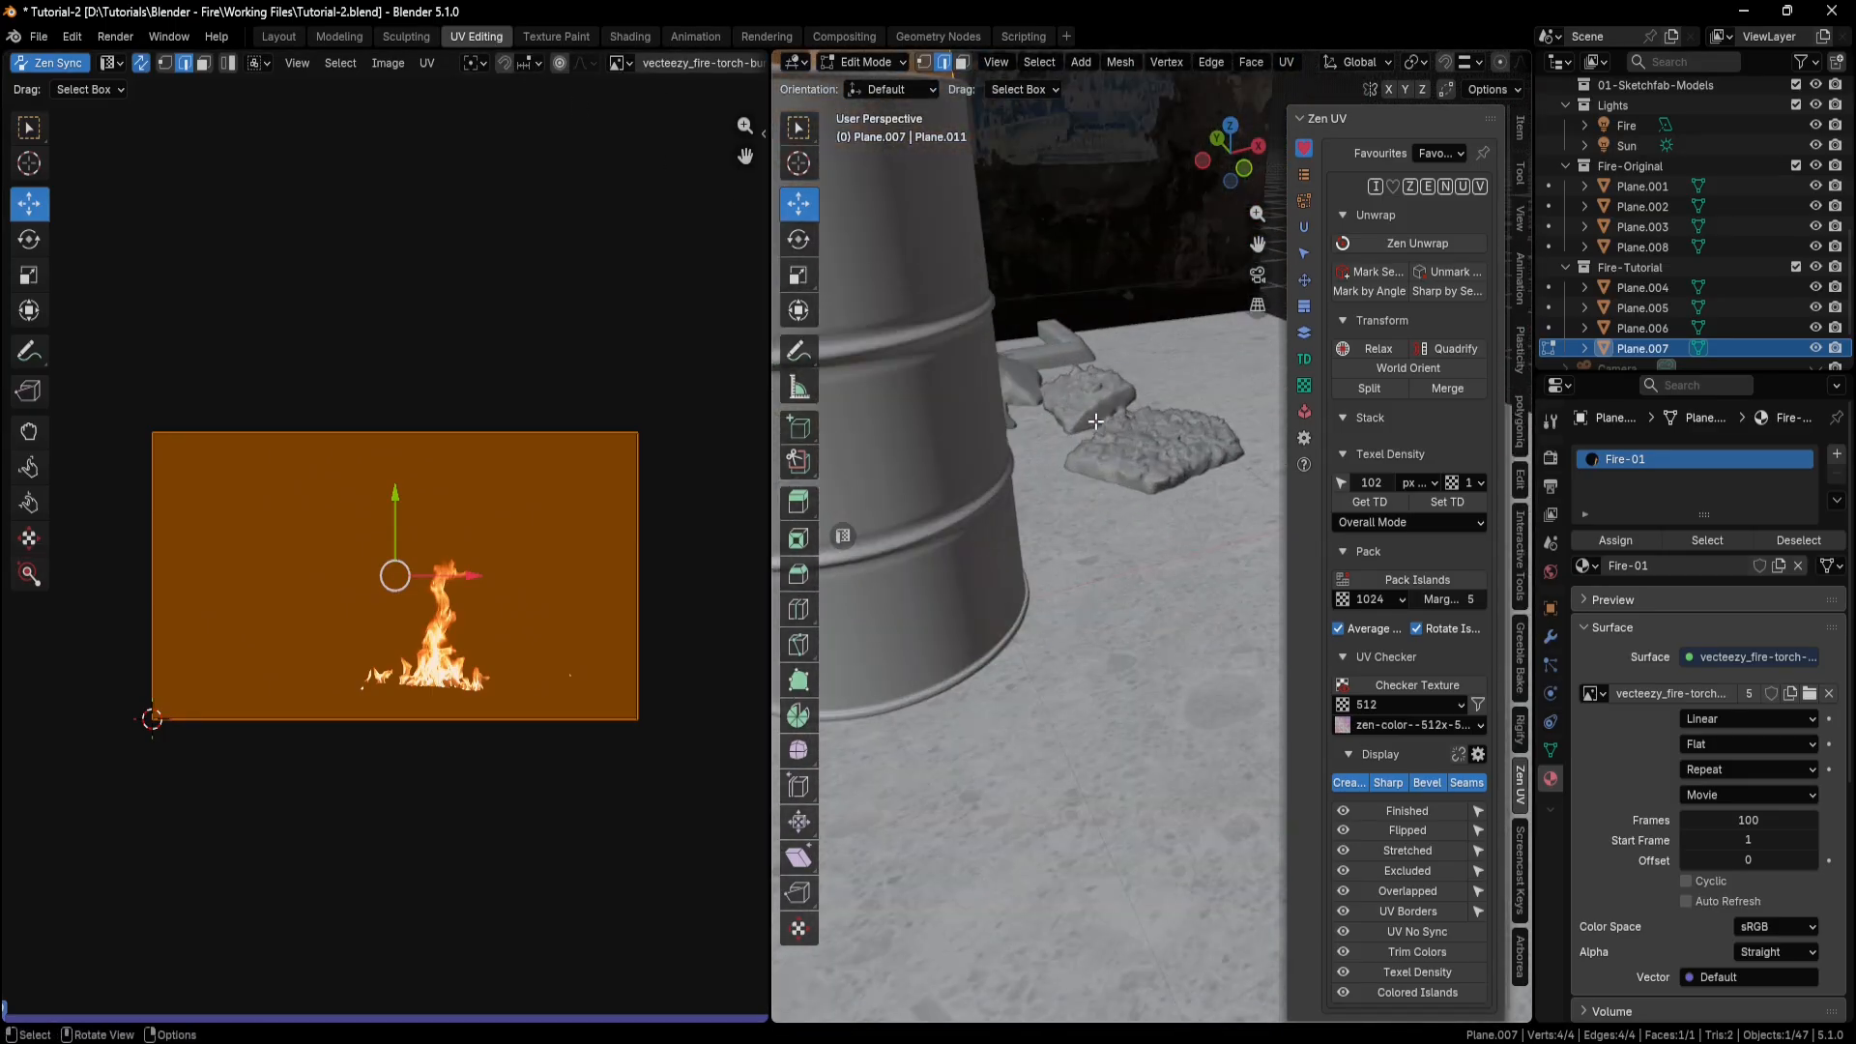
shift+middle_drag(933, 126, 1065, 571)
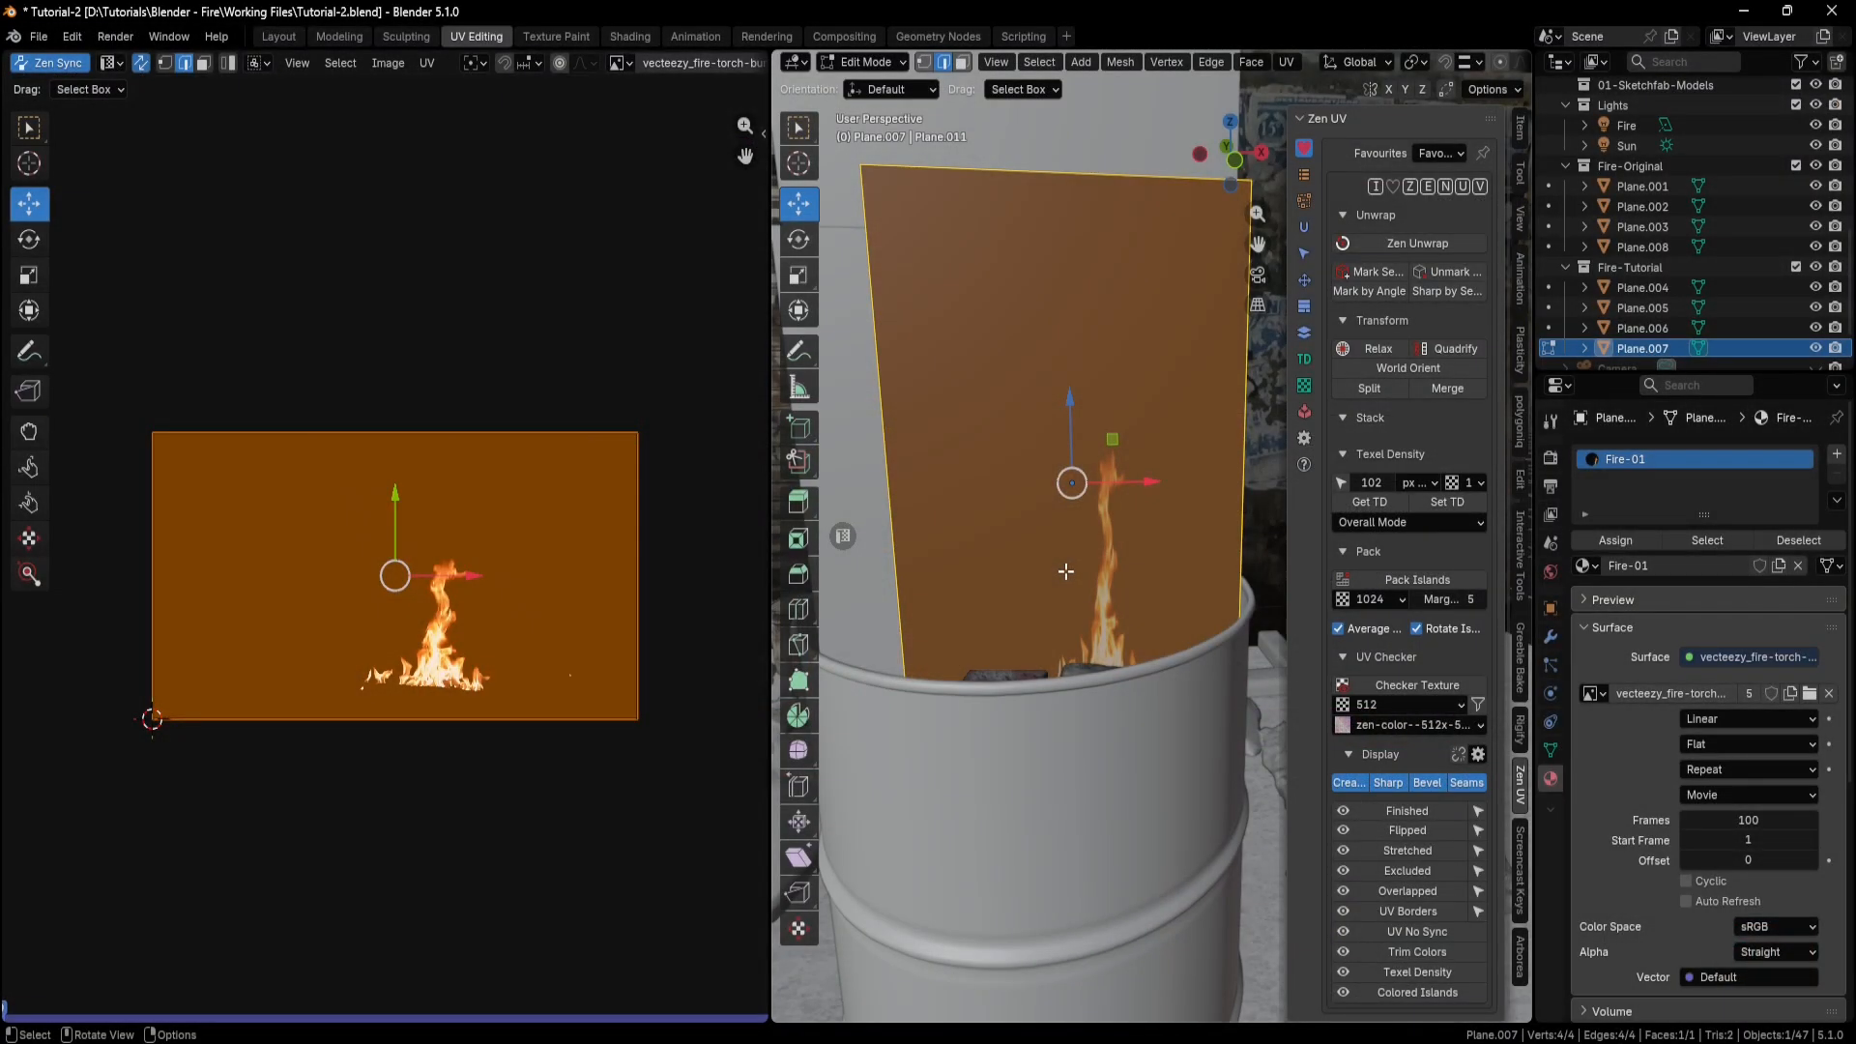
scroll(1066, 571, down, 1)
shift+middle_drag(1067, 567, 1043, 587)
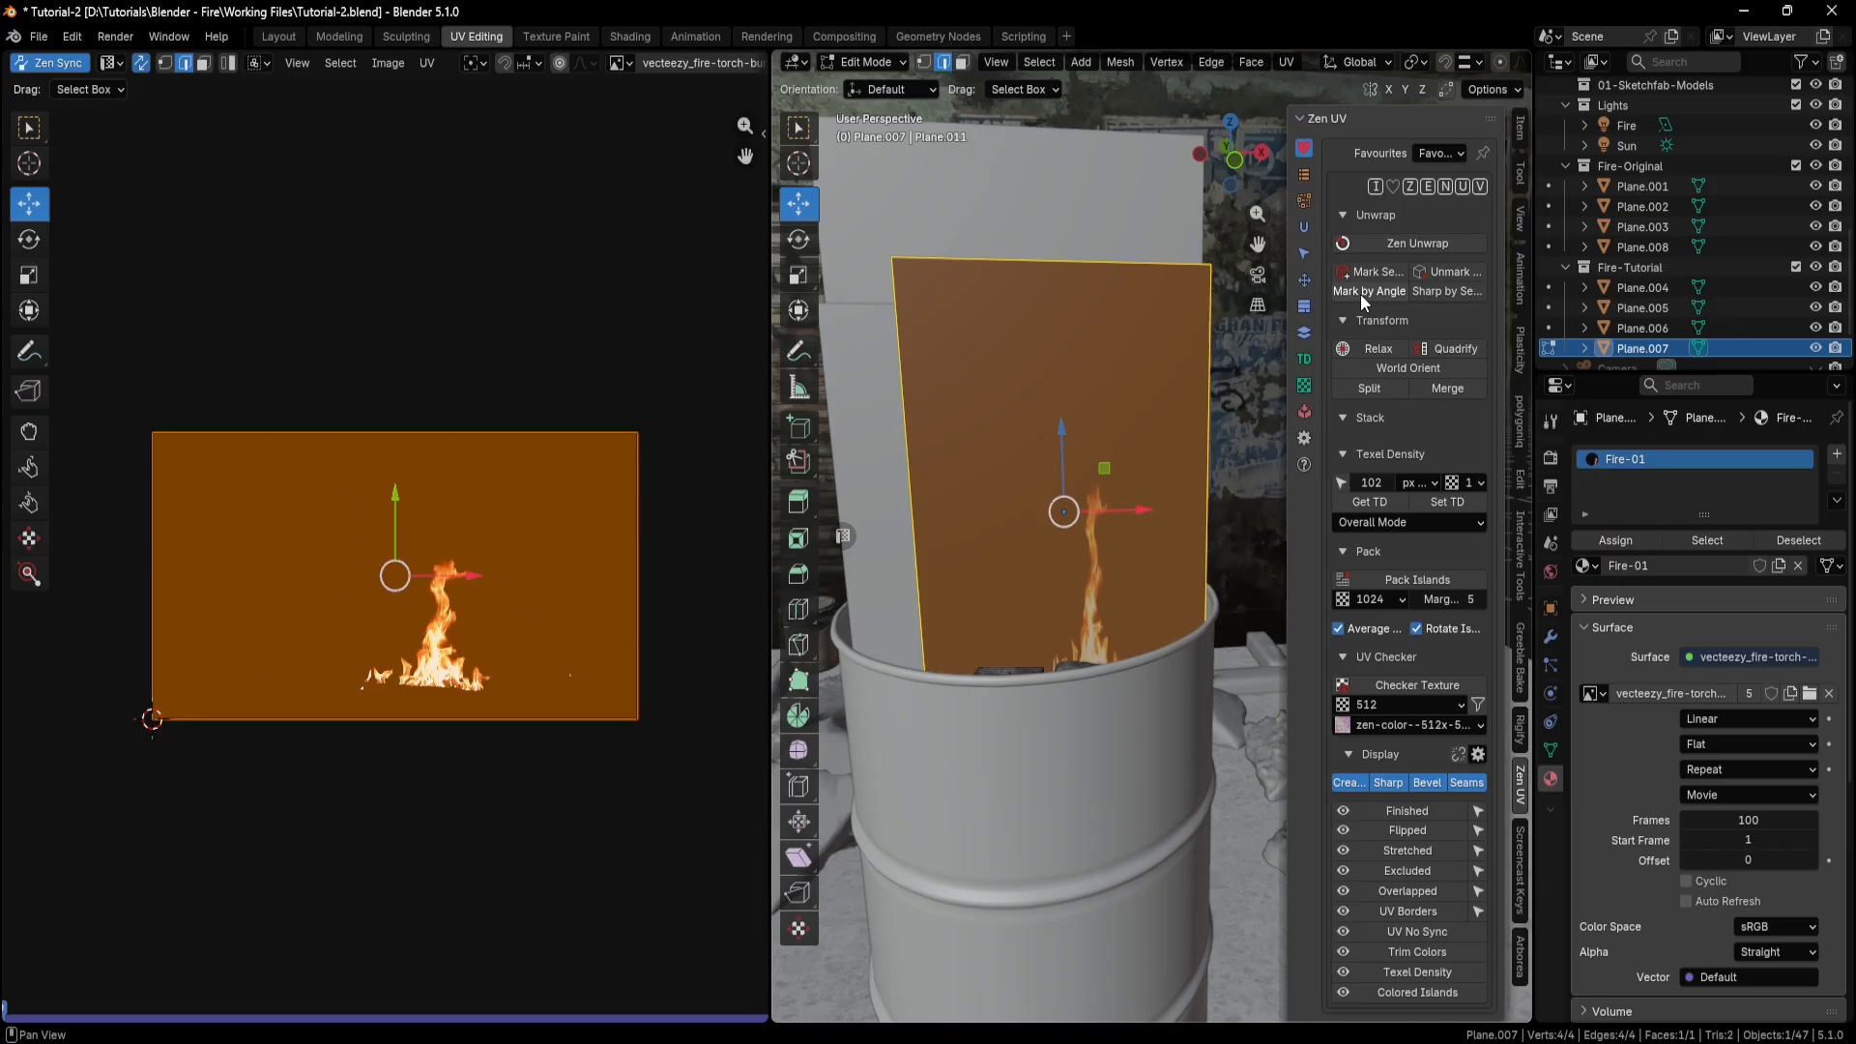
click(1376, 270)
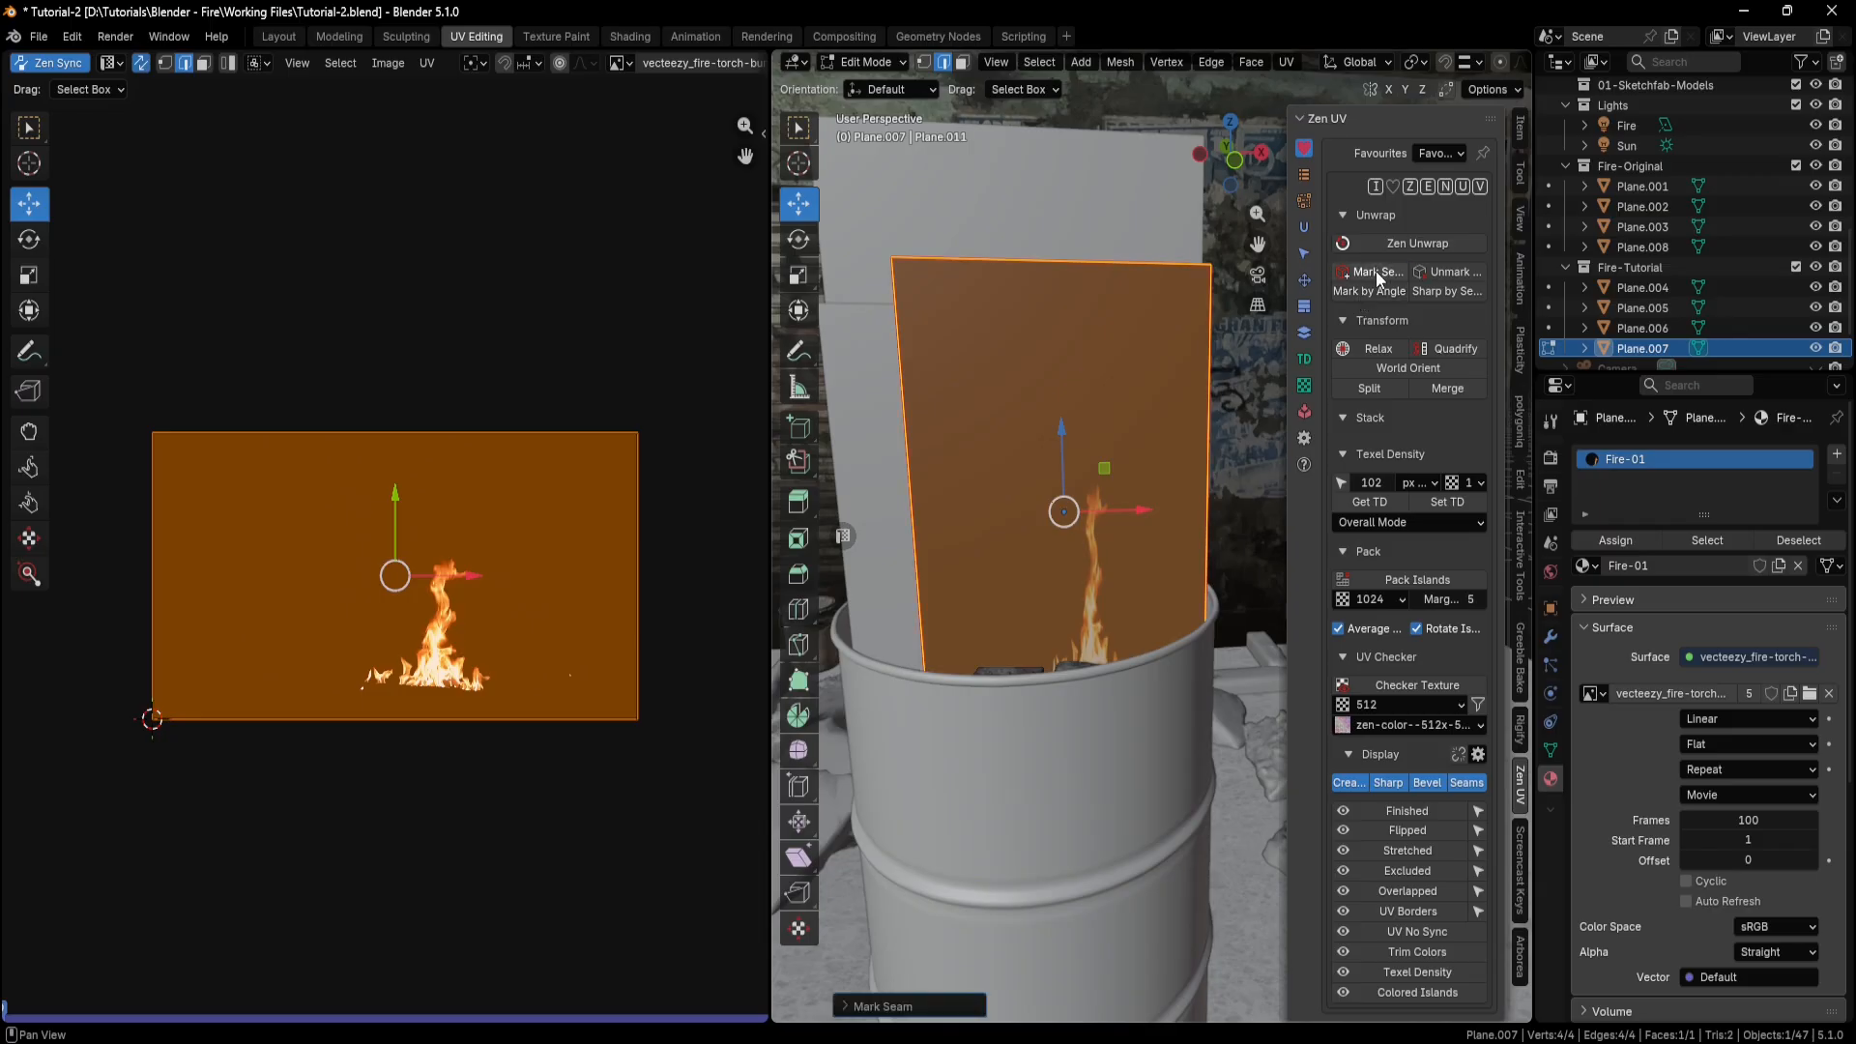
click(1407, 246)
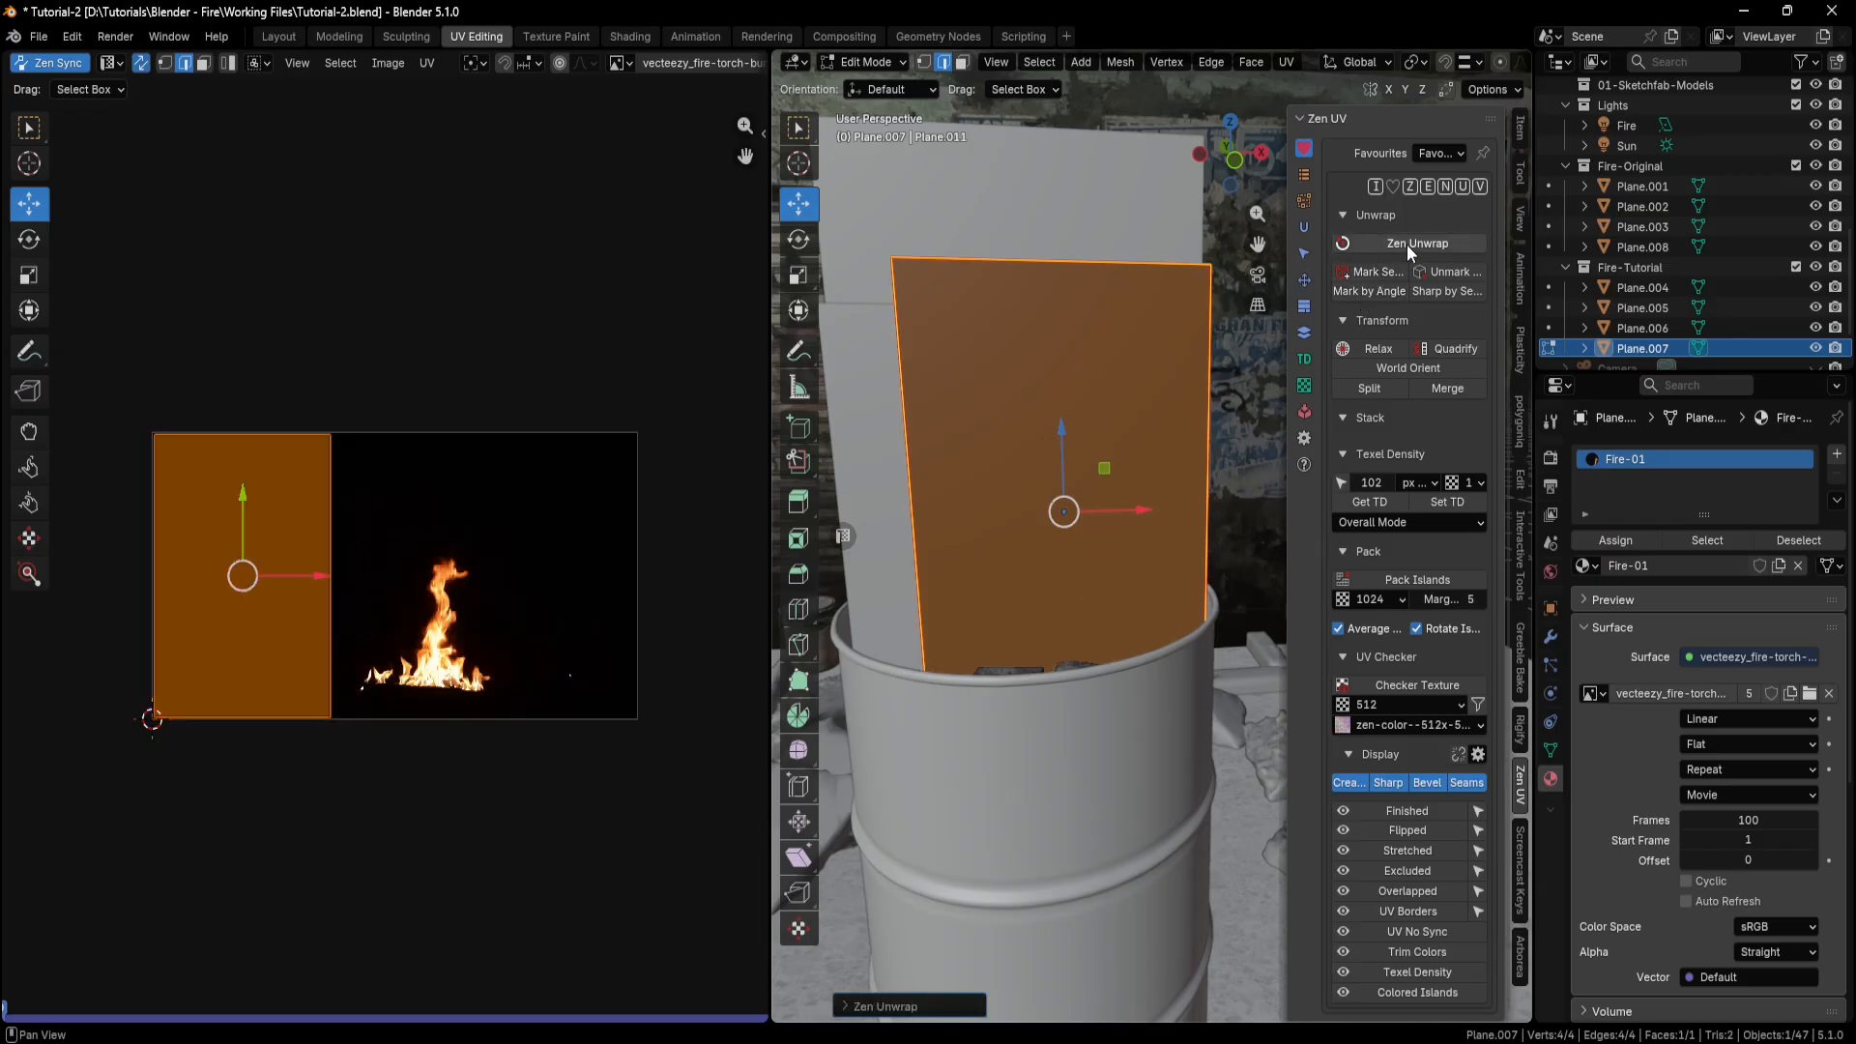
Move the plane's UV island horizontally over the flame in the video frame and return to the Shading workspace.
middle_drag(1189, 532, 1167, 538)
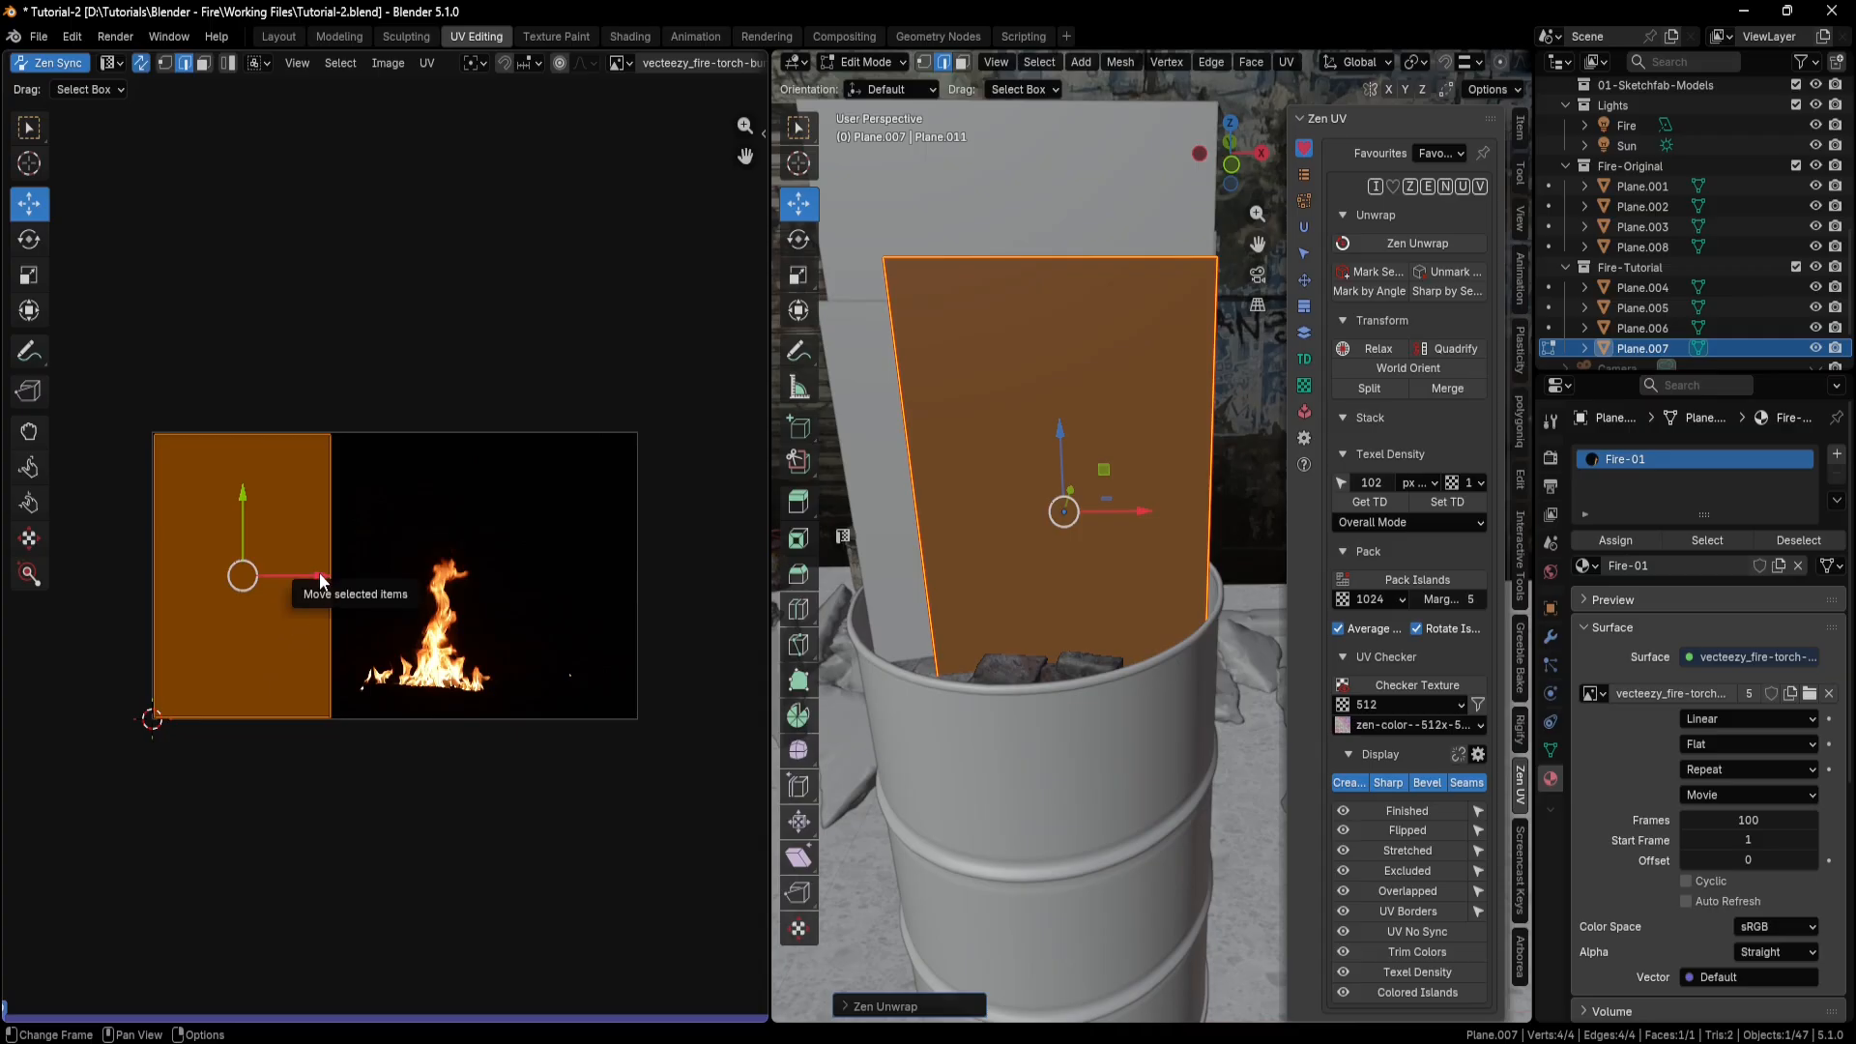
drag(322, 587, 507, 572)
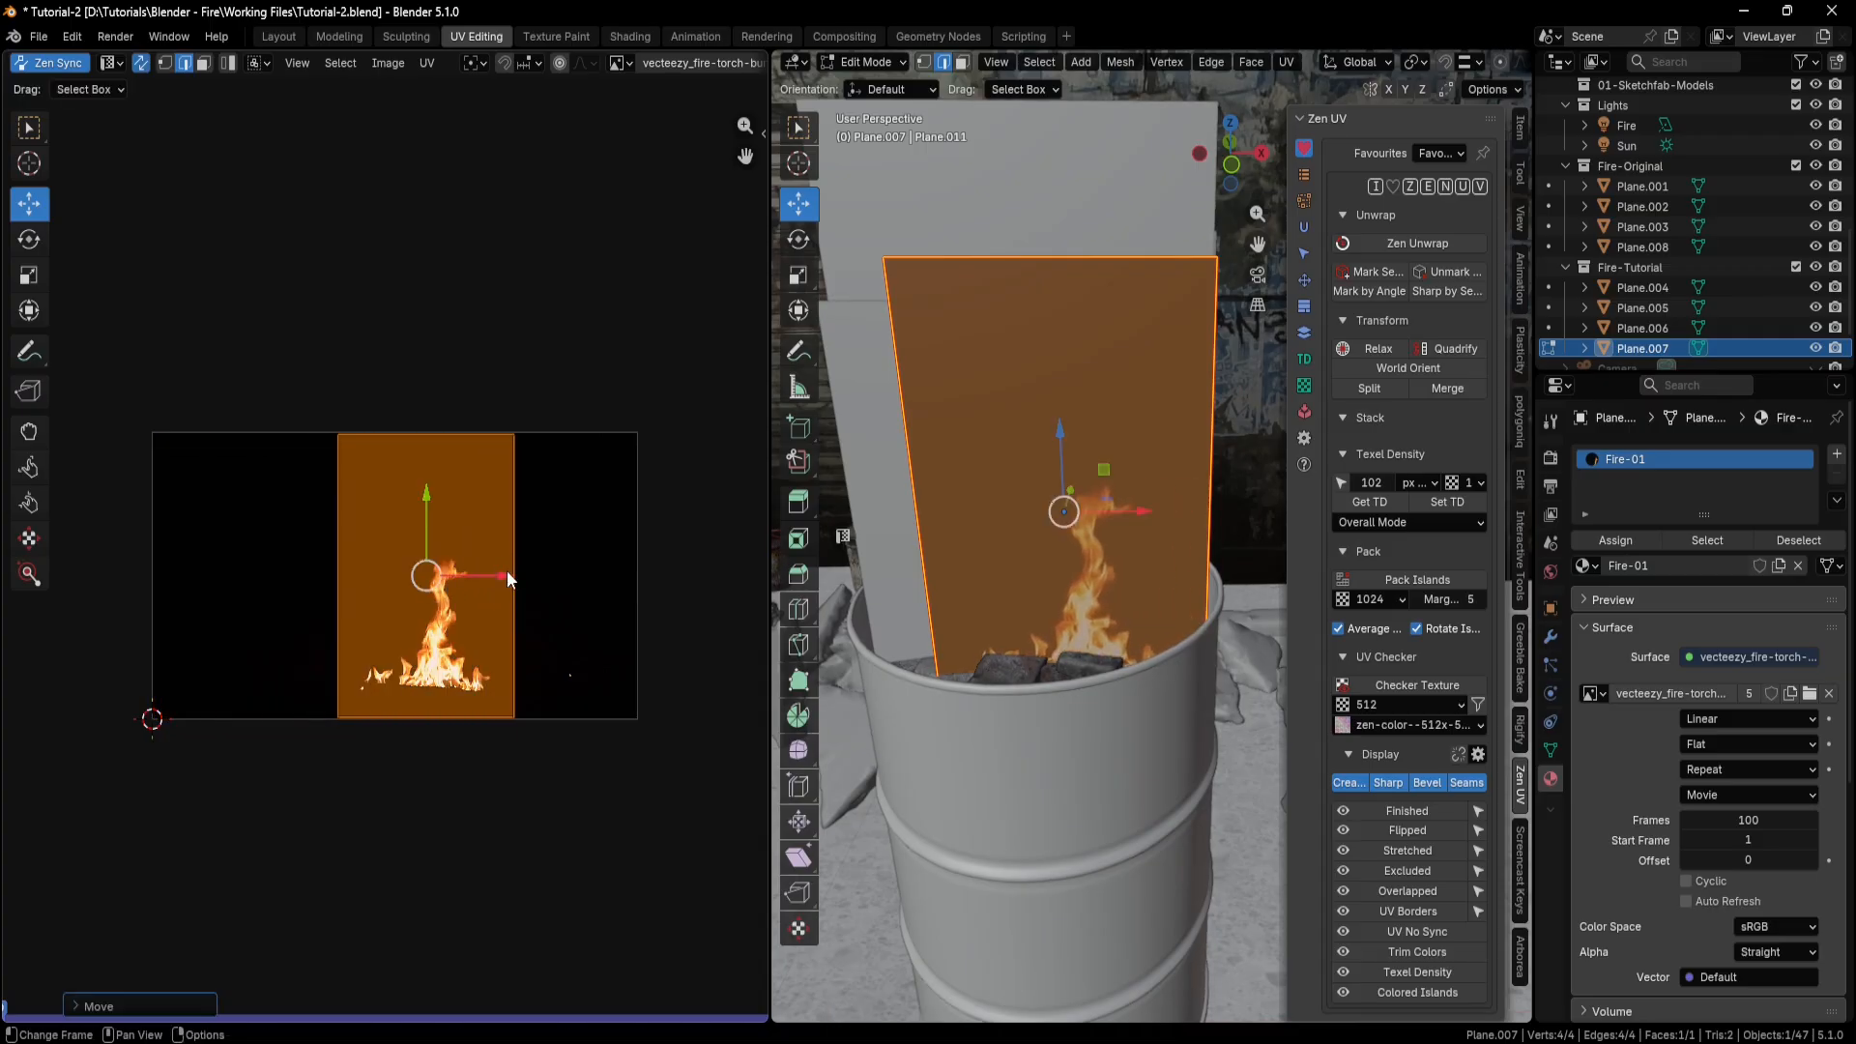
click(630, 37)
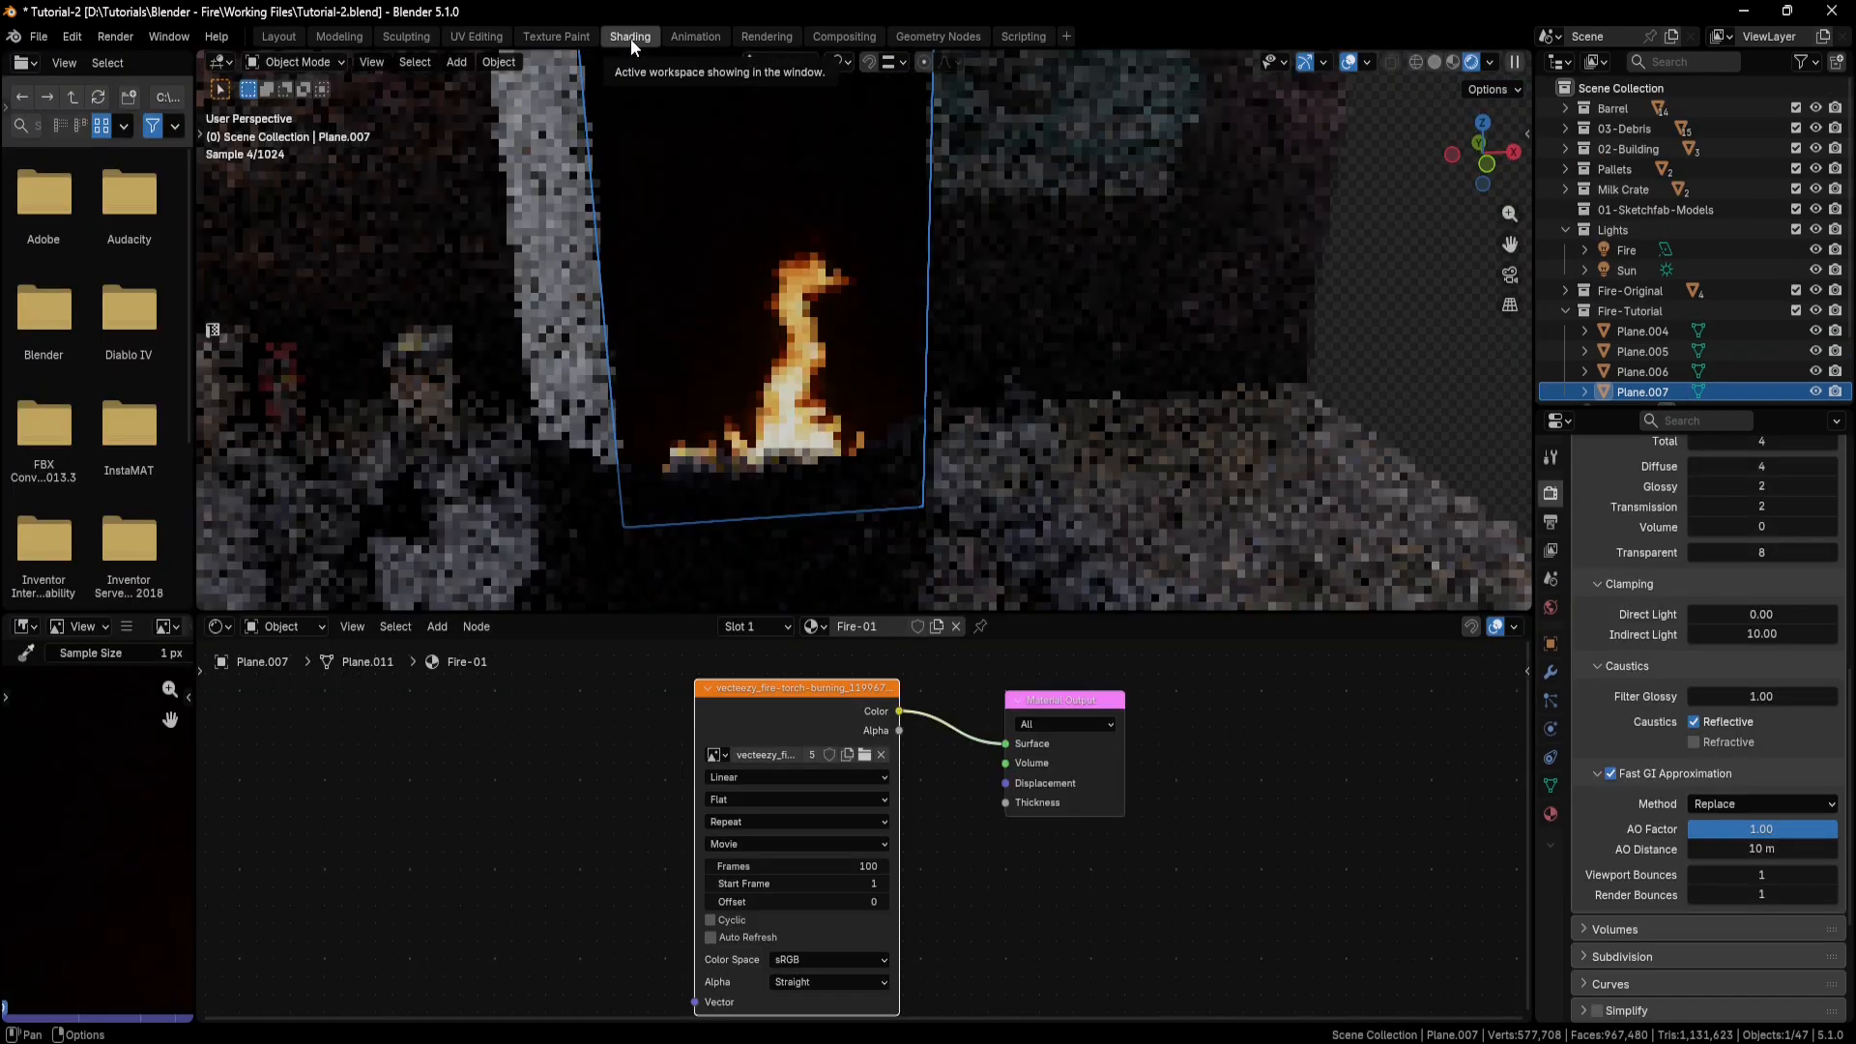
middle_drag(872, 392, 925, 290)
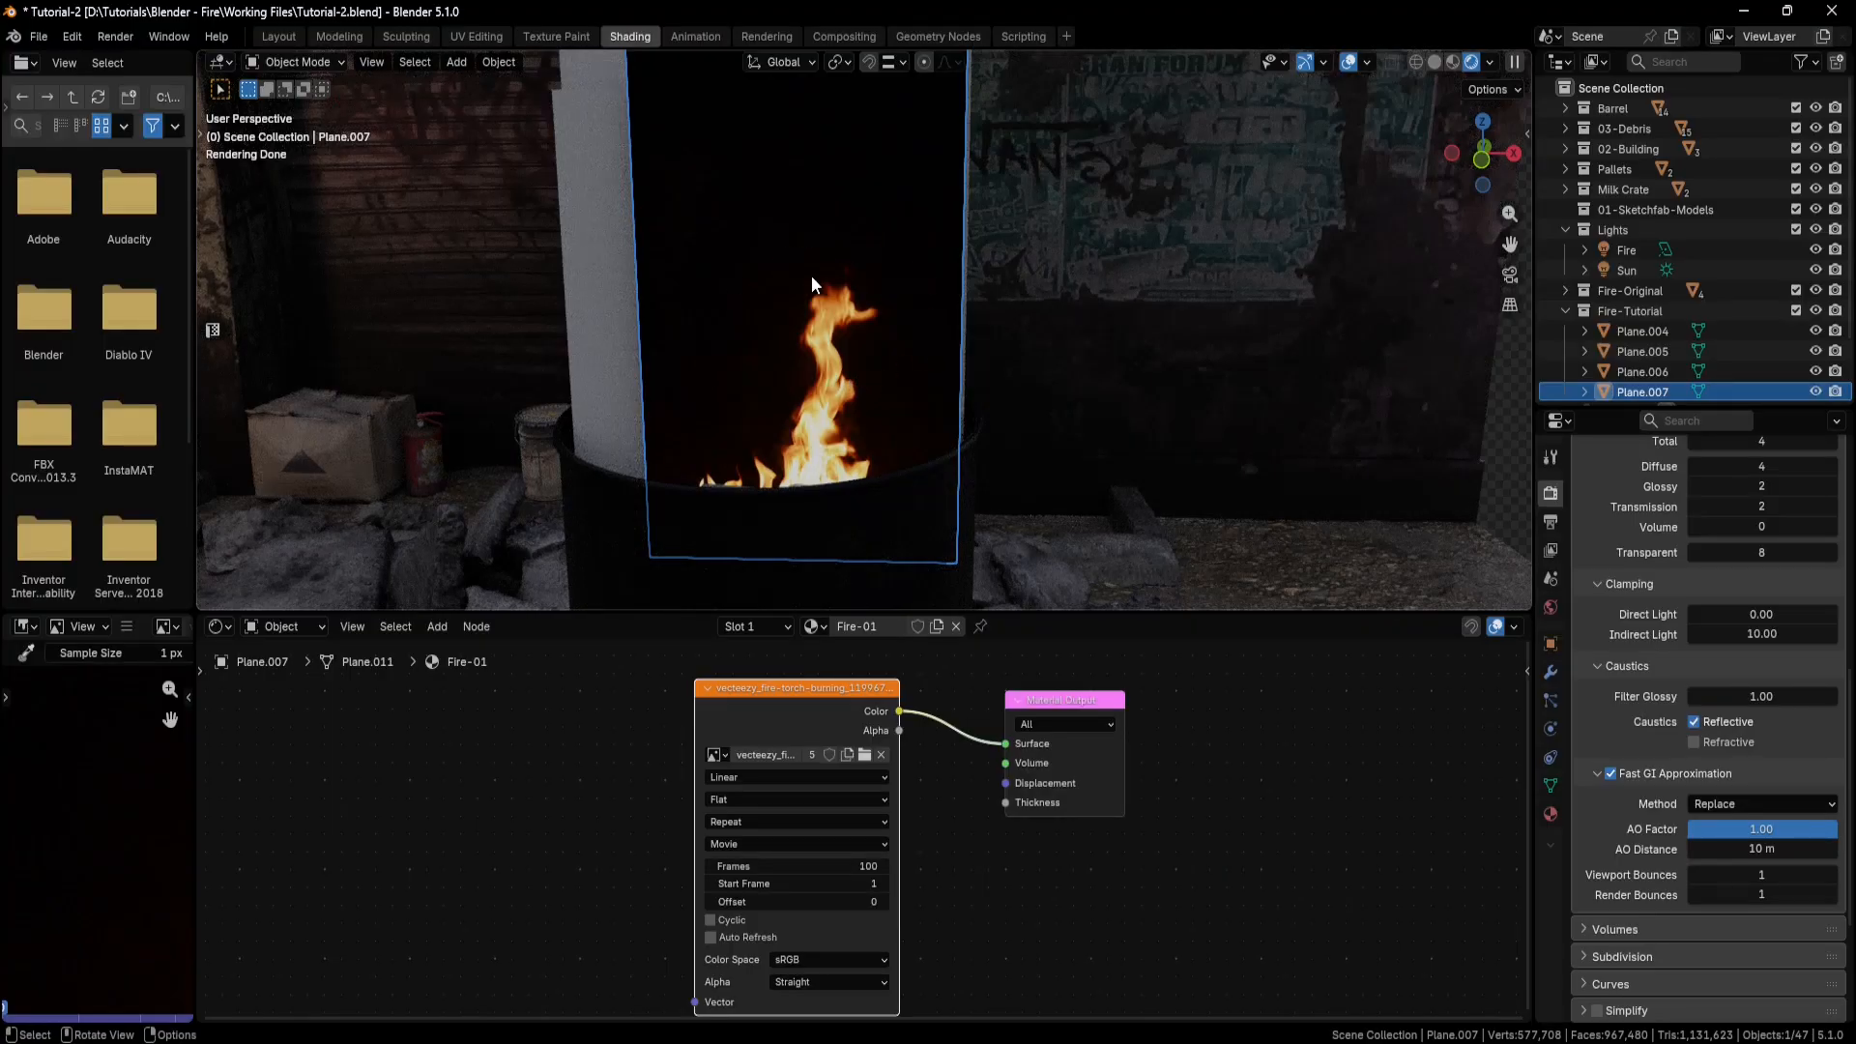
Move the Material Output node away from the video texture and add a Mix Shader node between them.
scroll(1008, 734, down, 5)
middle_drag(1005, 738, 908, 764)
drag(909, 770, 1078, 797)
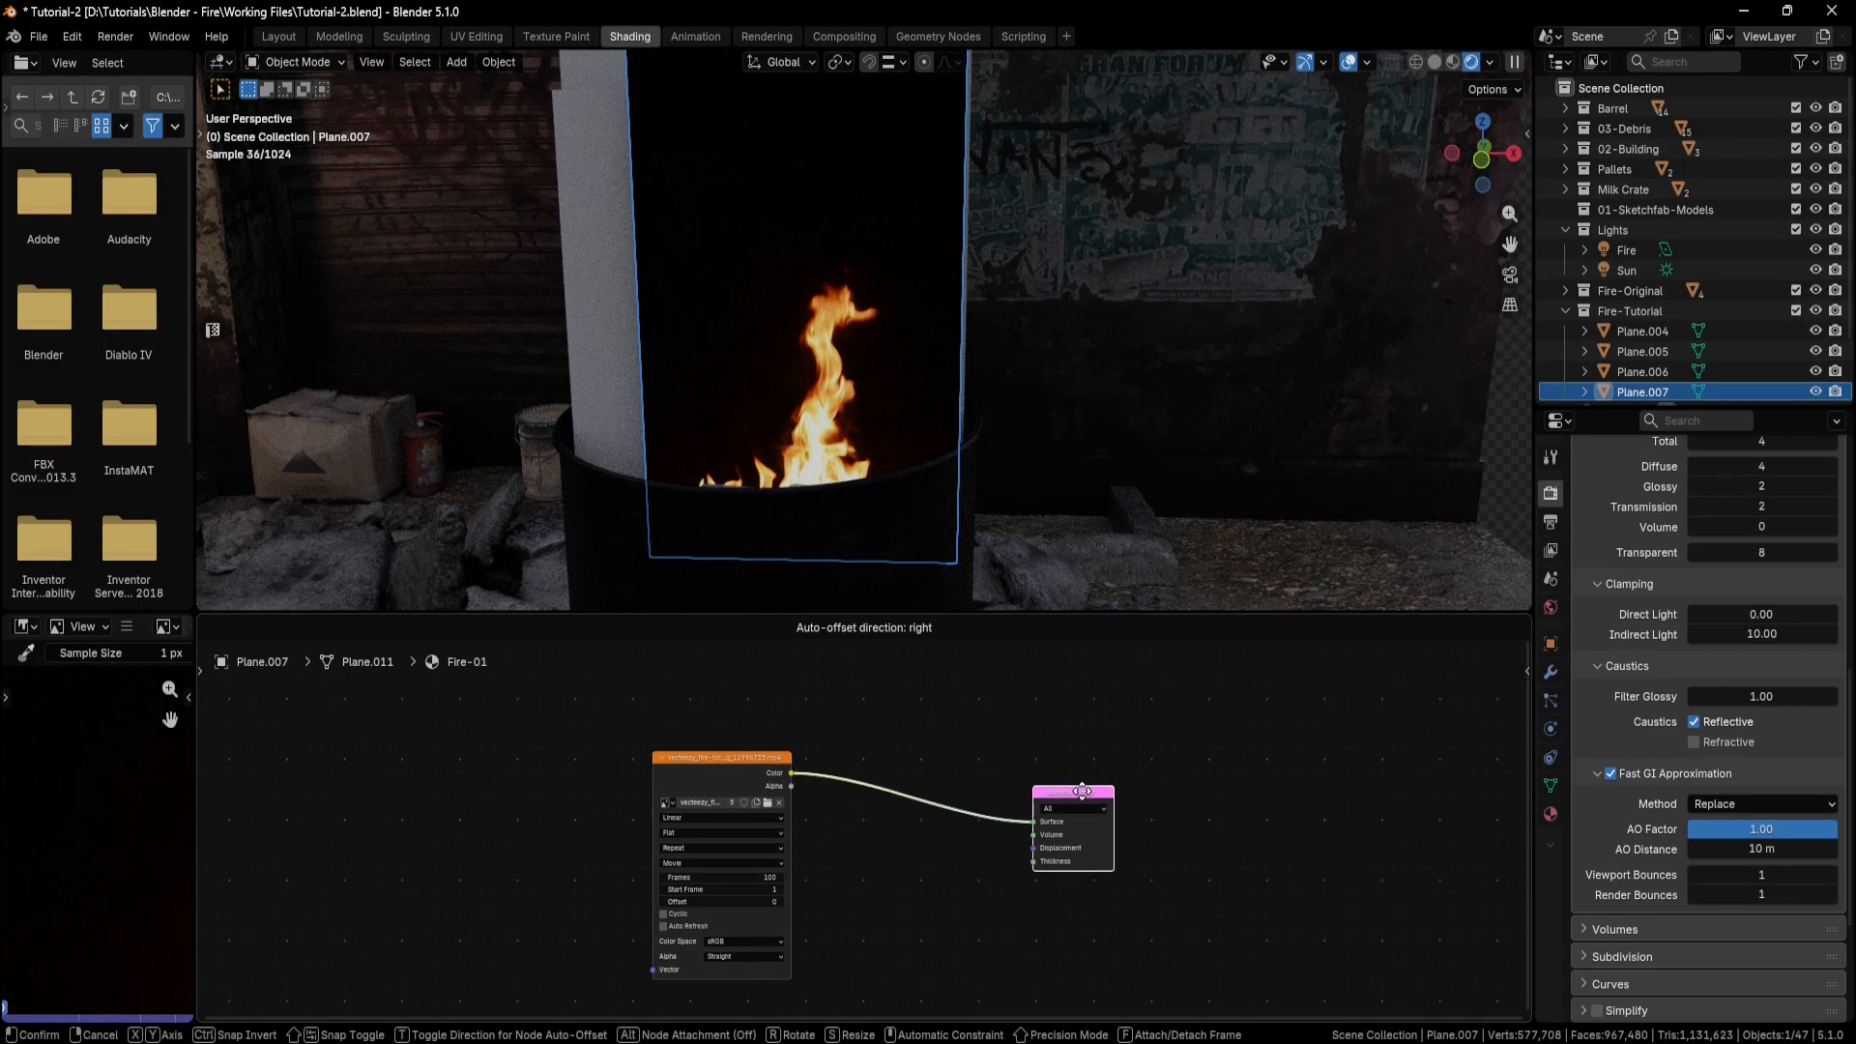
key(shift+a)
text(mix)
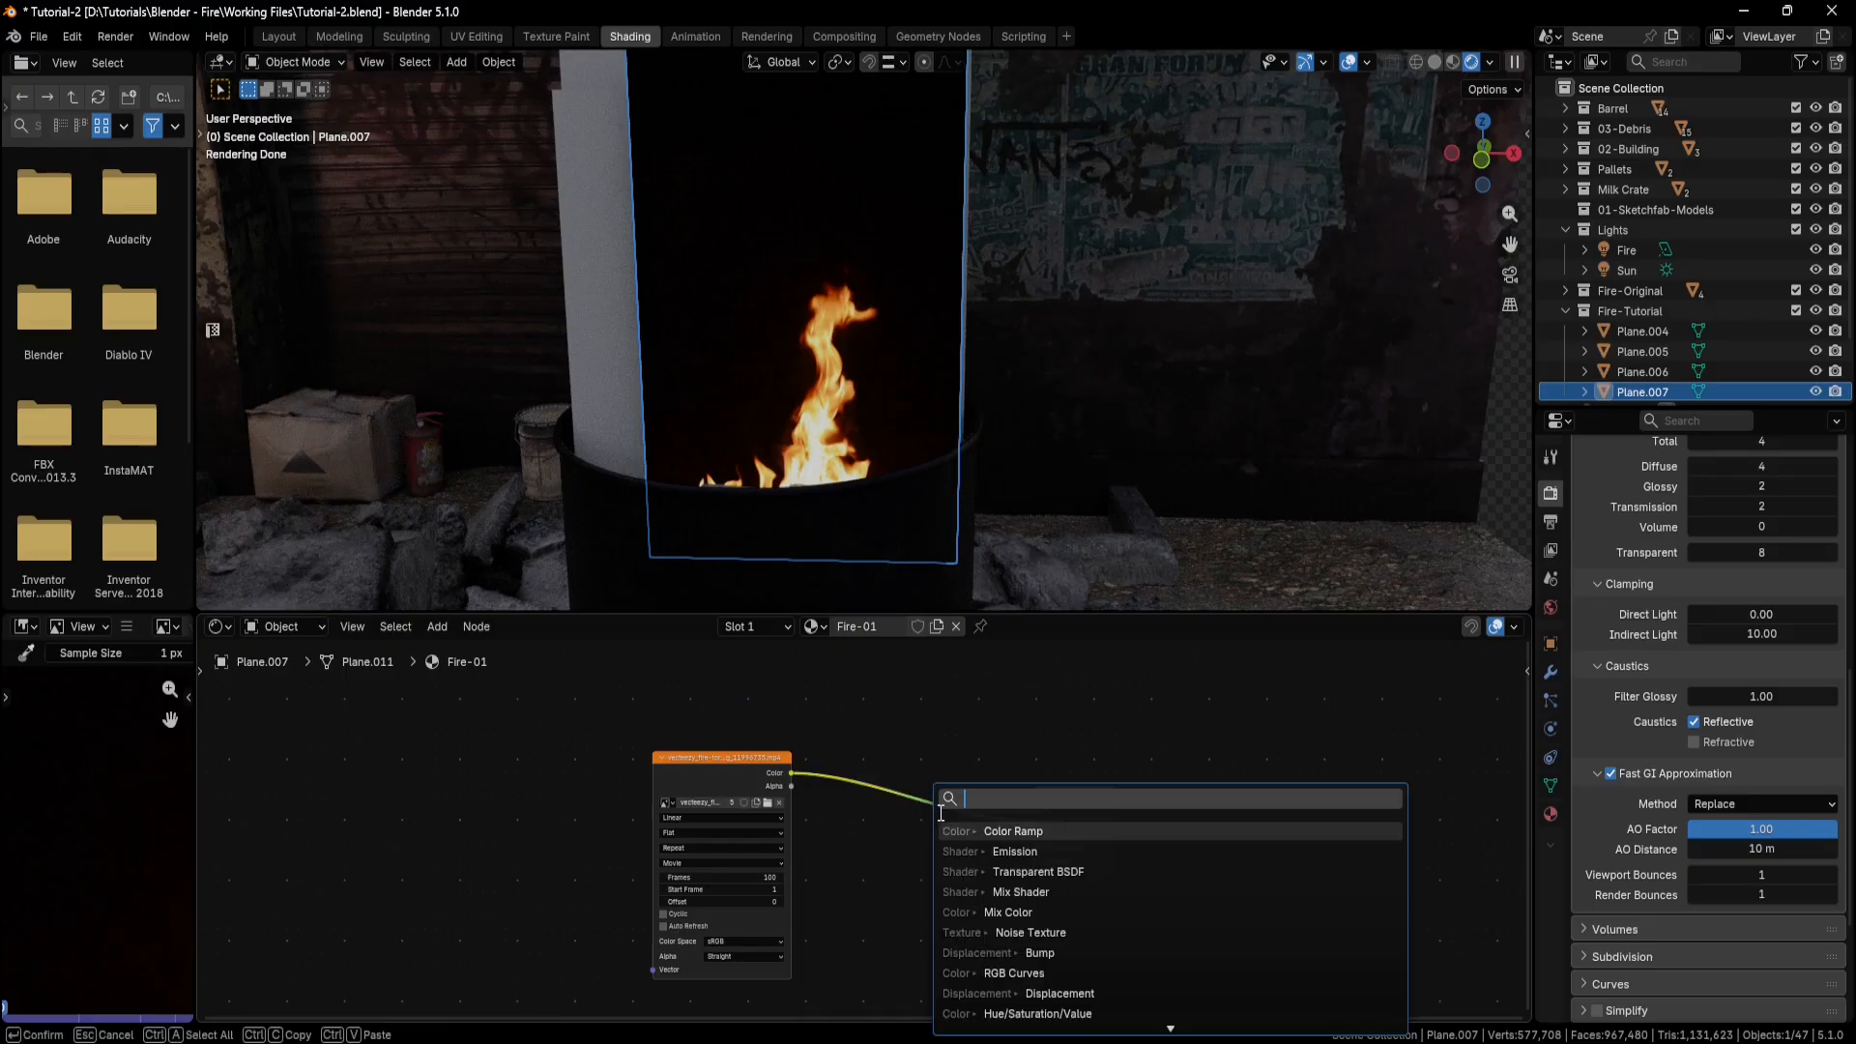
click(957, 894)
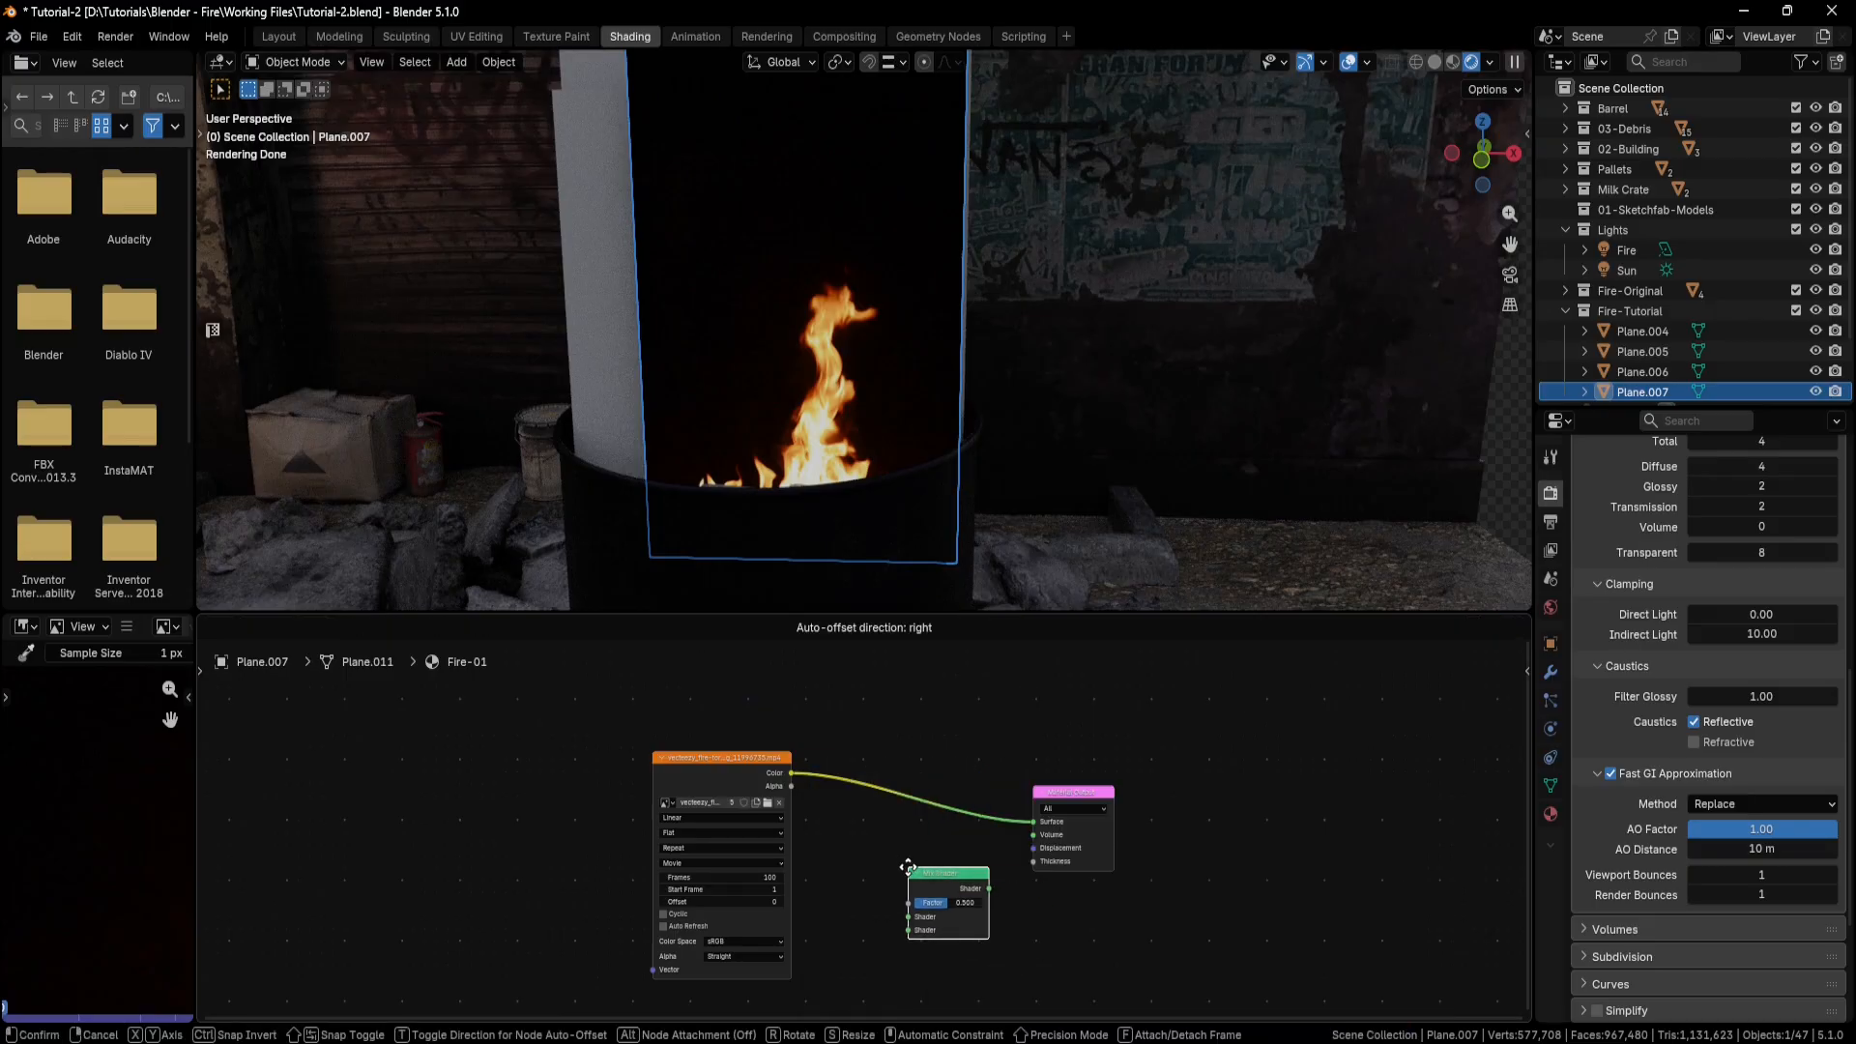
click(910, 875)
click(899, 847)
Add a Transparent BSDF node and place it above the Mix Shader.
key(shift+a)
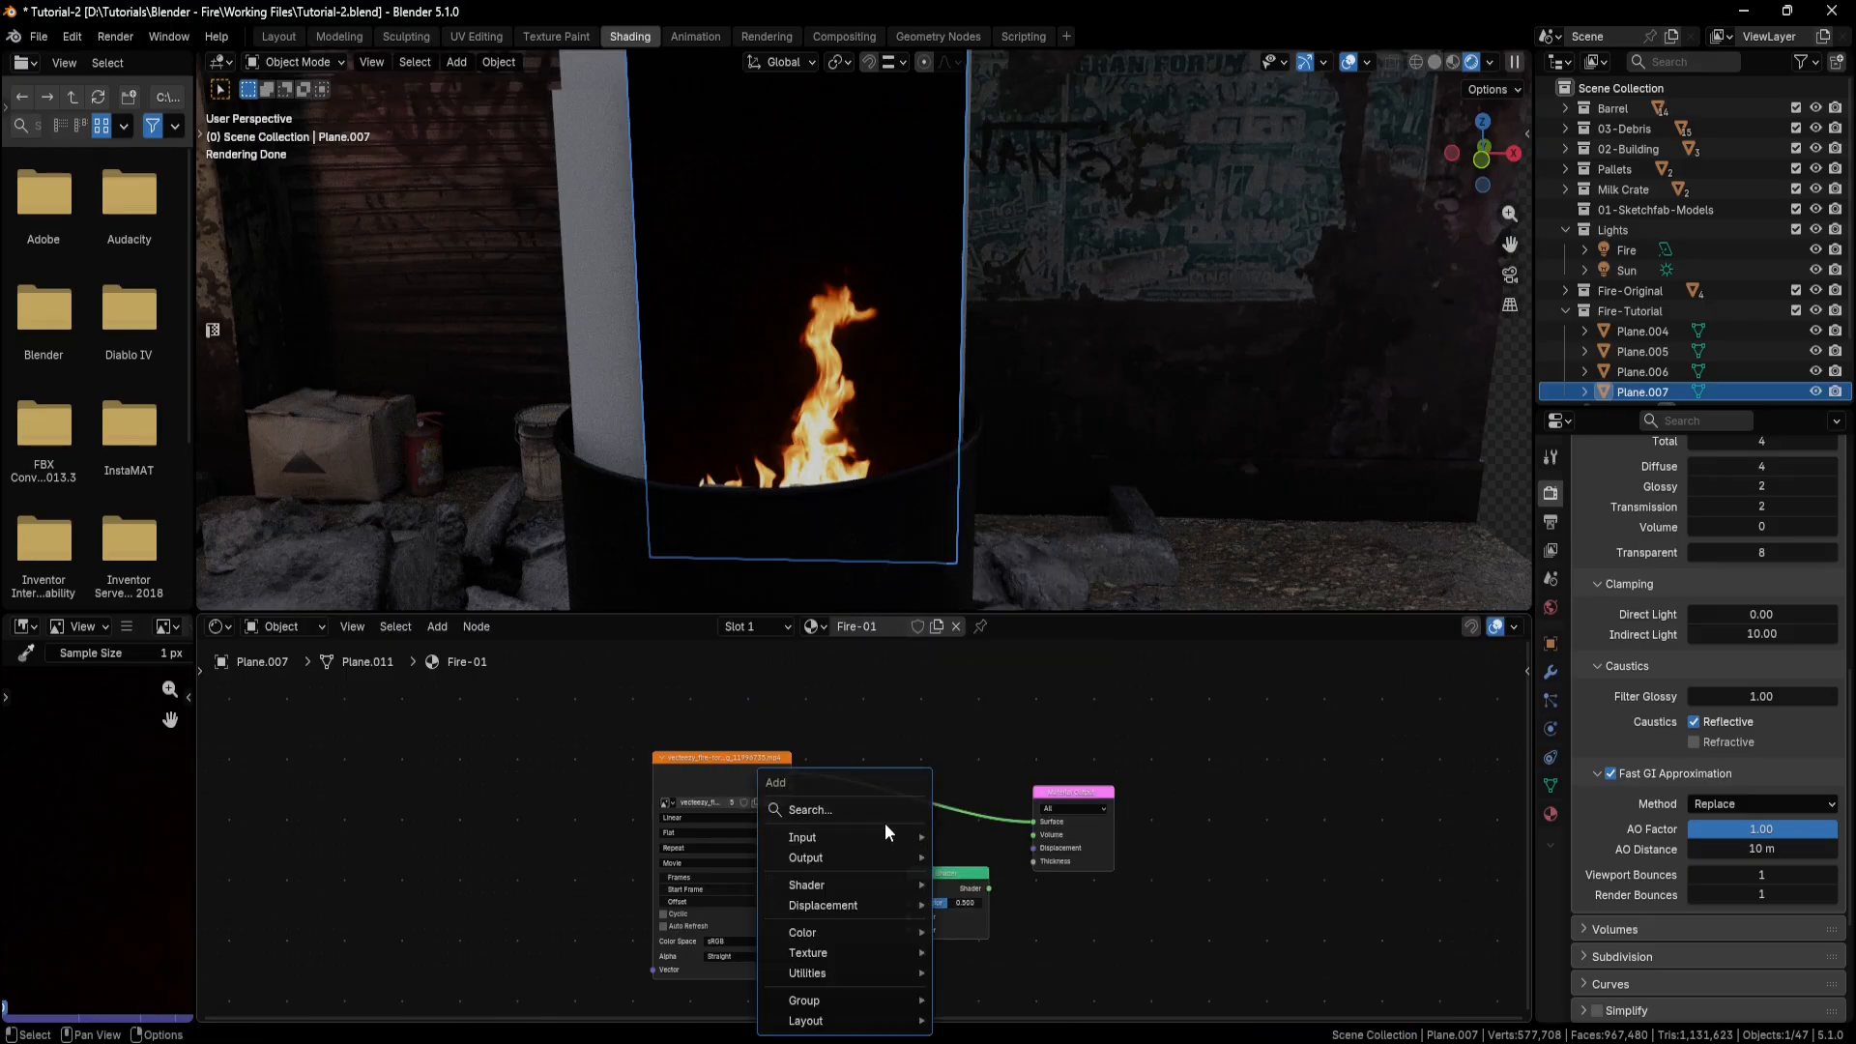
click(879, 815)
text(transp)
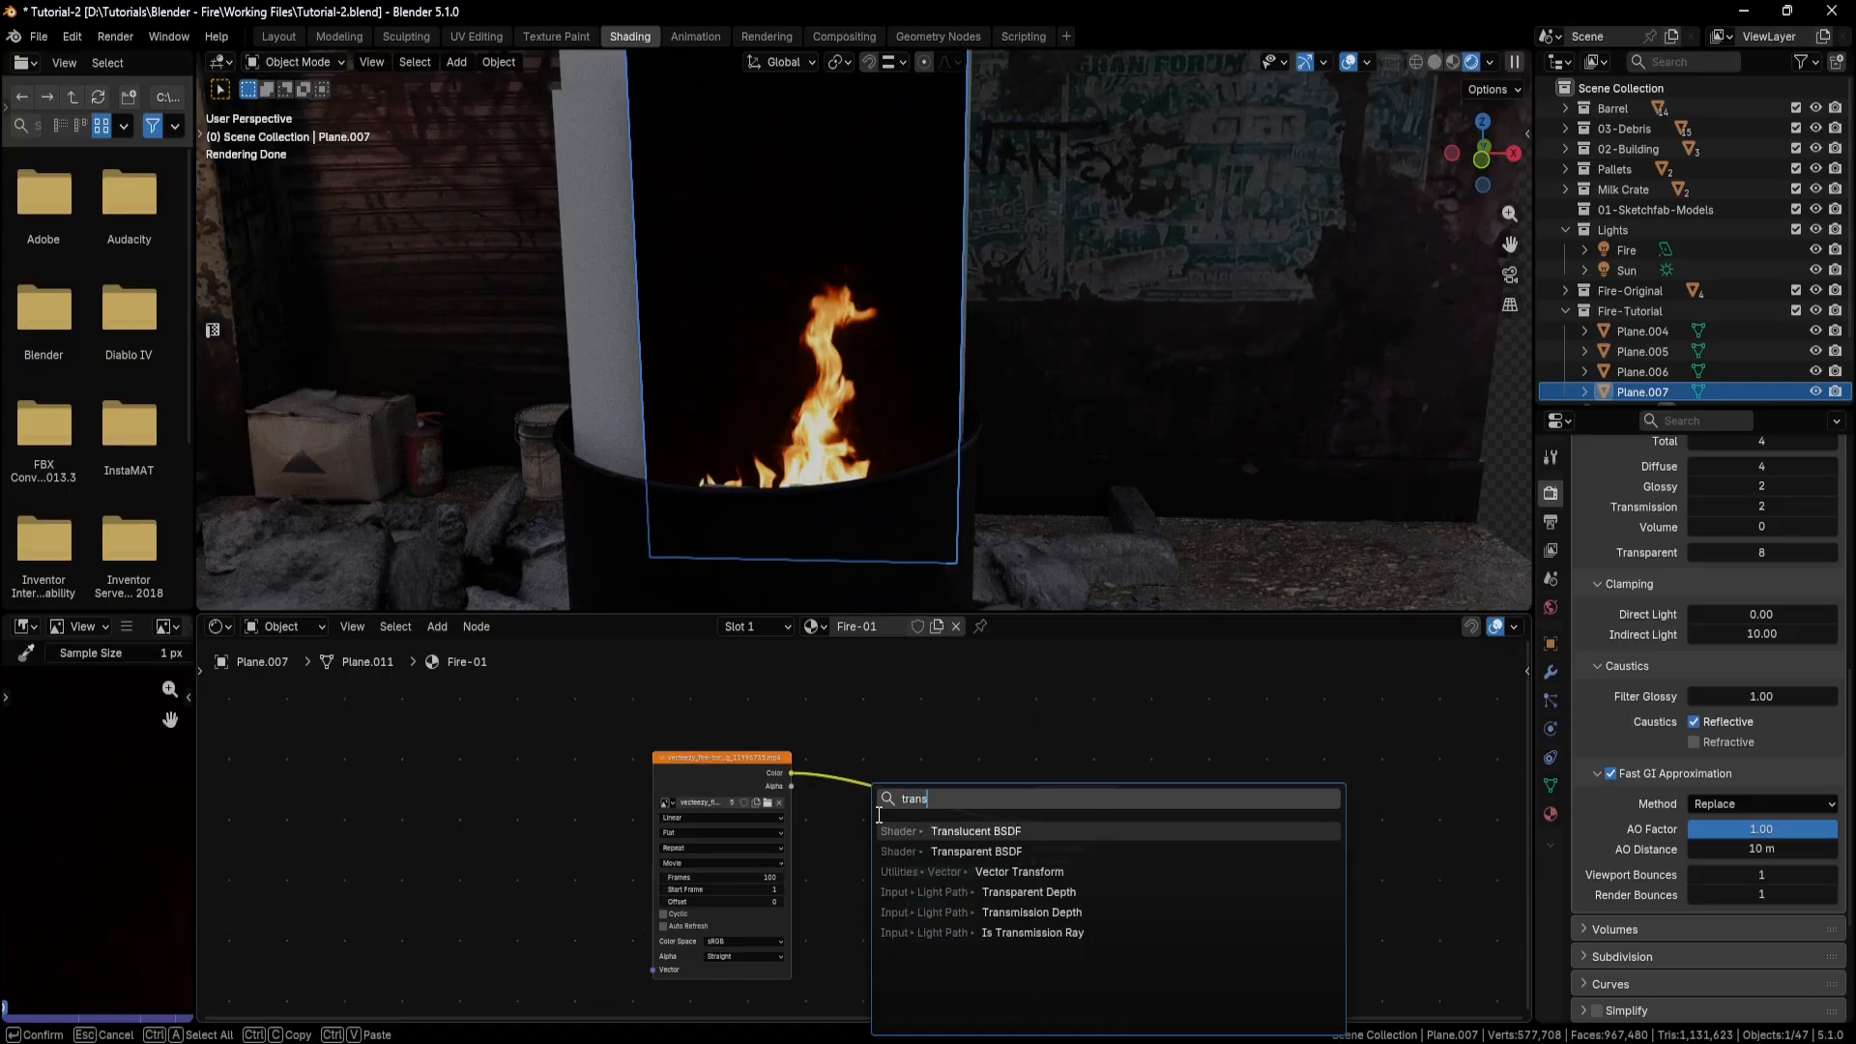
key(Return)
drag(963, 880, 876, 711)
Connect the video texture's Color to the Mix Shader's second Shader input and the Transparent BSDF to the first.
drag(924, 855, 926, 867)
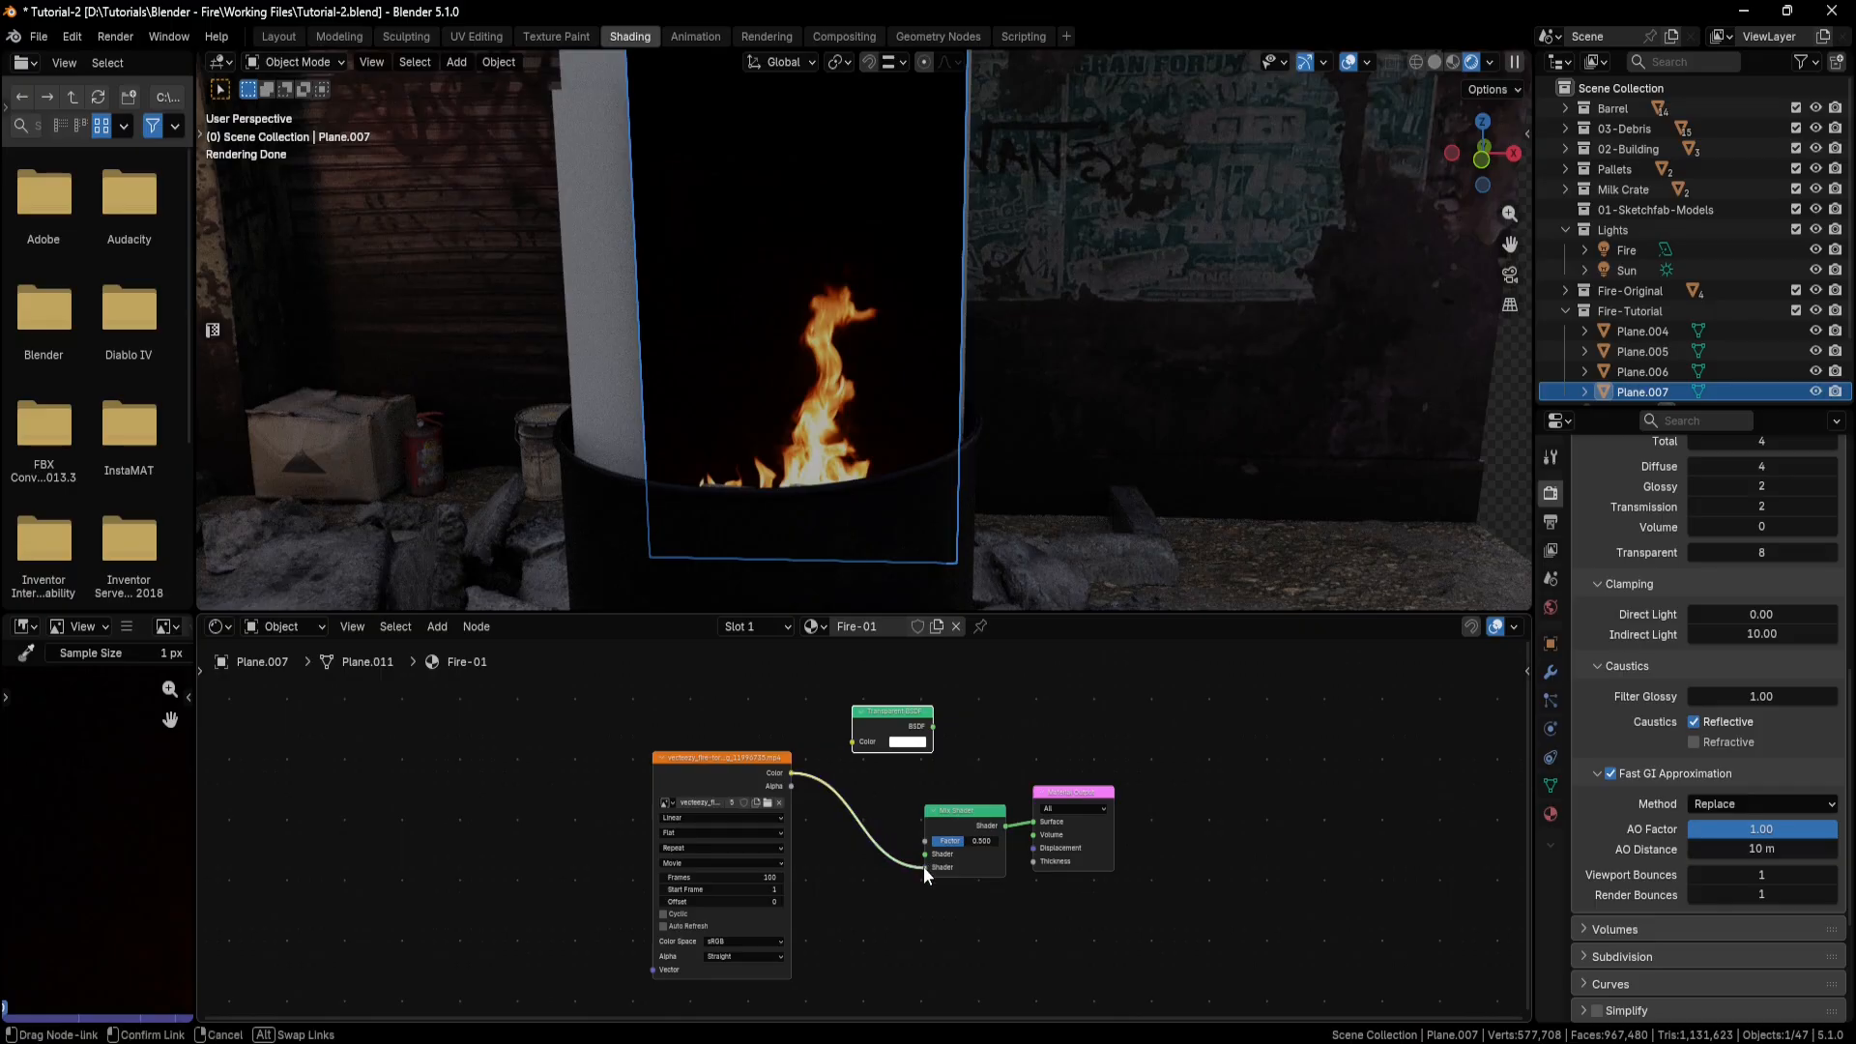
scroll(901, 762, up, 2)
drag(897, 786, 932, 965)
Connect the video texture's Color to the Mix Shader's Factor and inspect the flame on the plane.
middle_drag(996, 398, 955, 447)
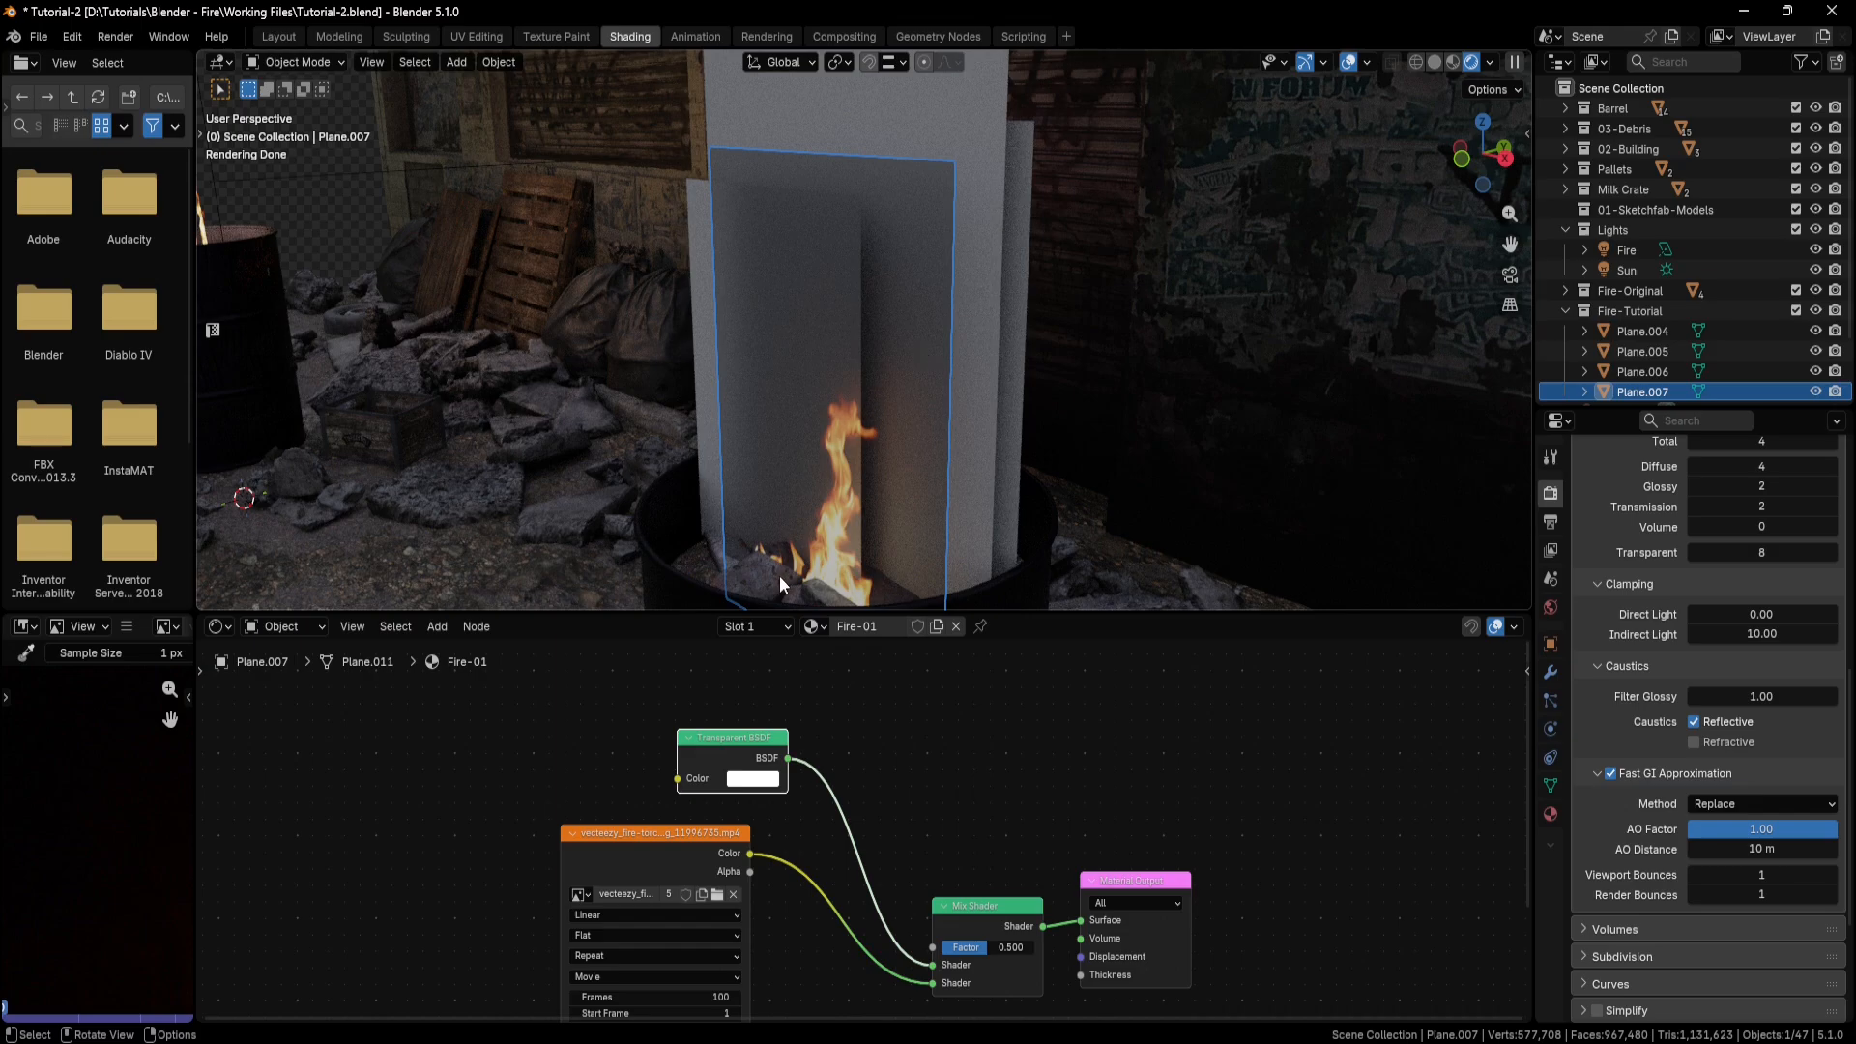
drag(751, 854, 932, 948)
mouse_move(937, 416)
middle_down()
mouse_move(972, 382)
mouse_move(942, 382)
mouse_move(944, 408)
middle_up()
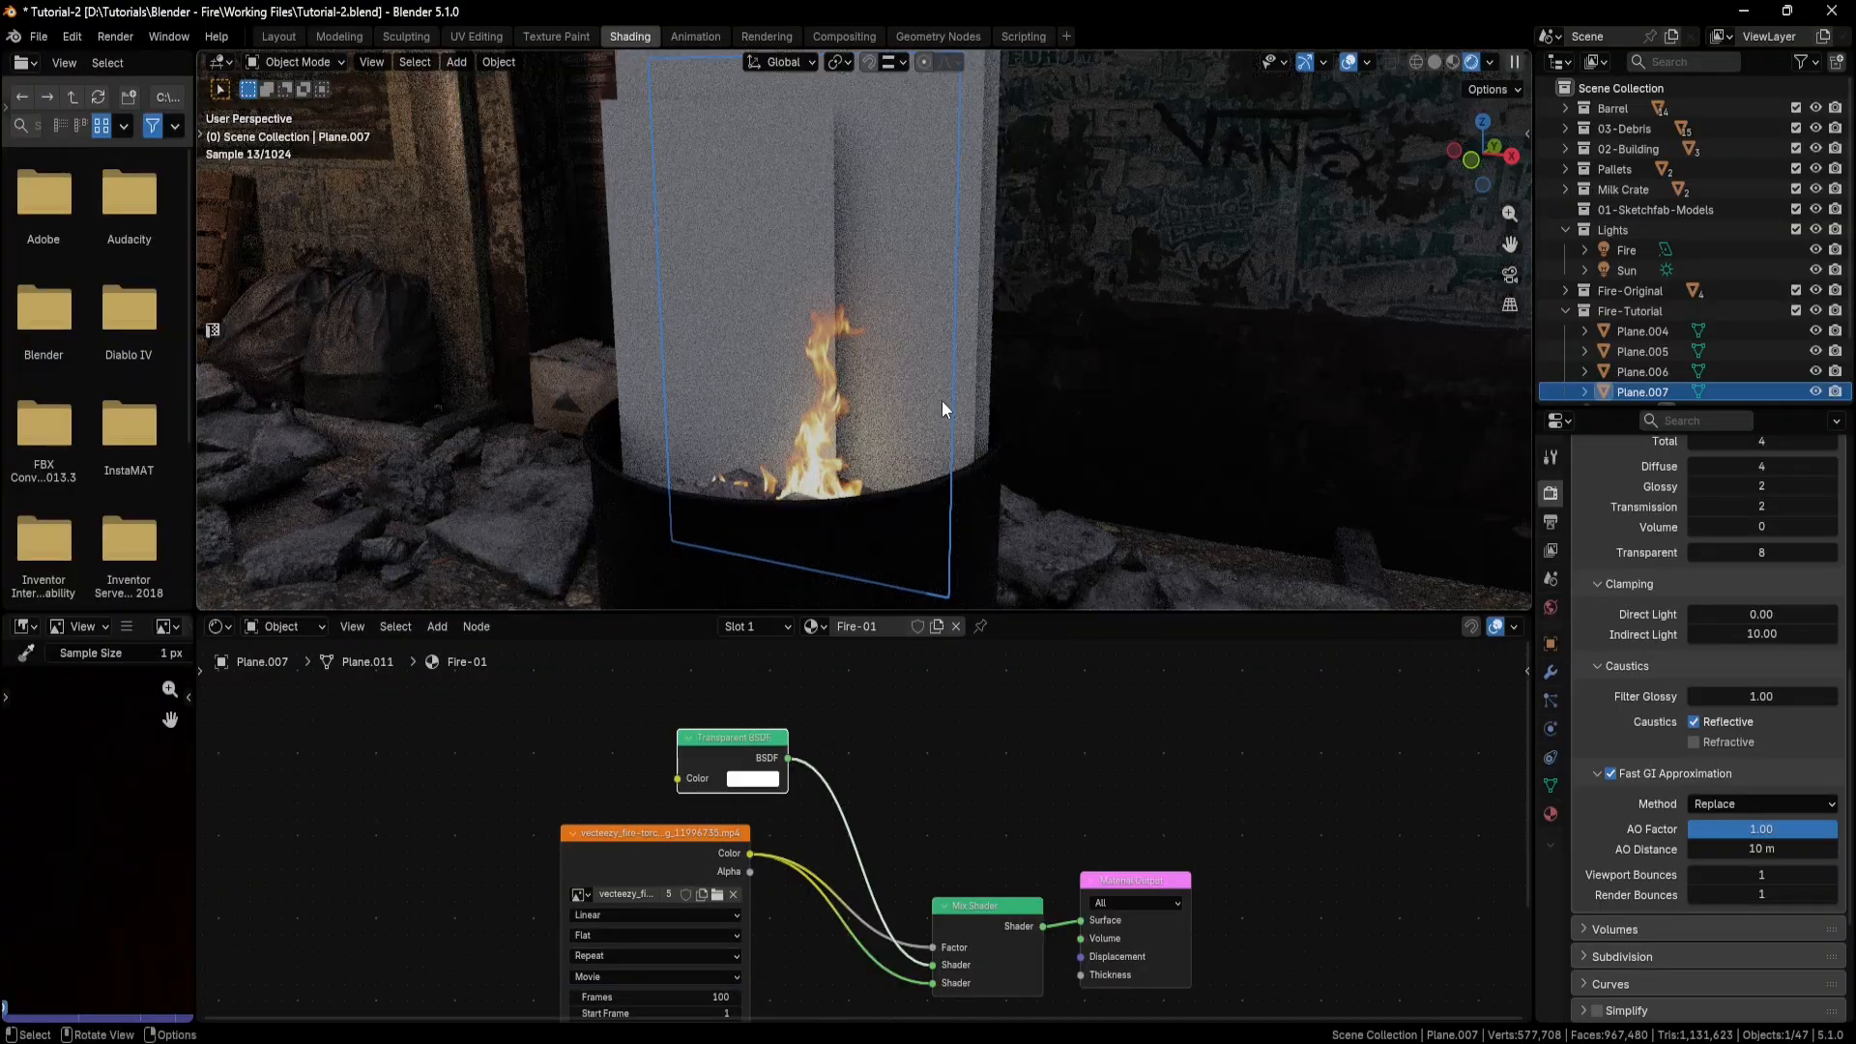
middle_drag(834, 449, 838, 461)
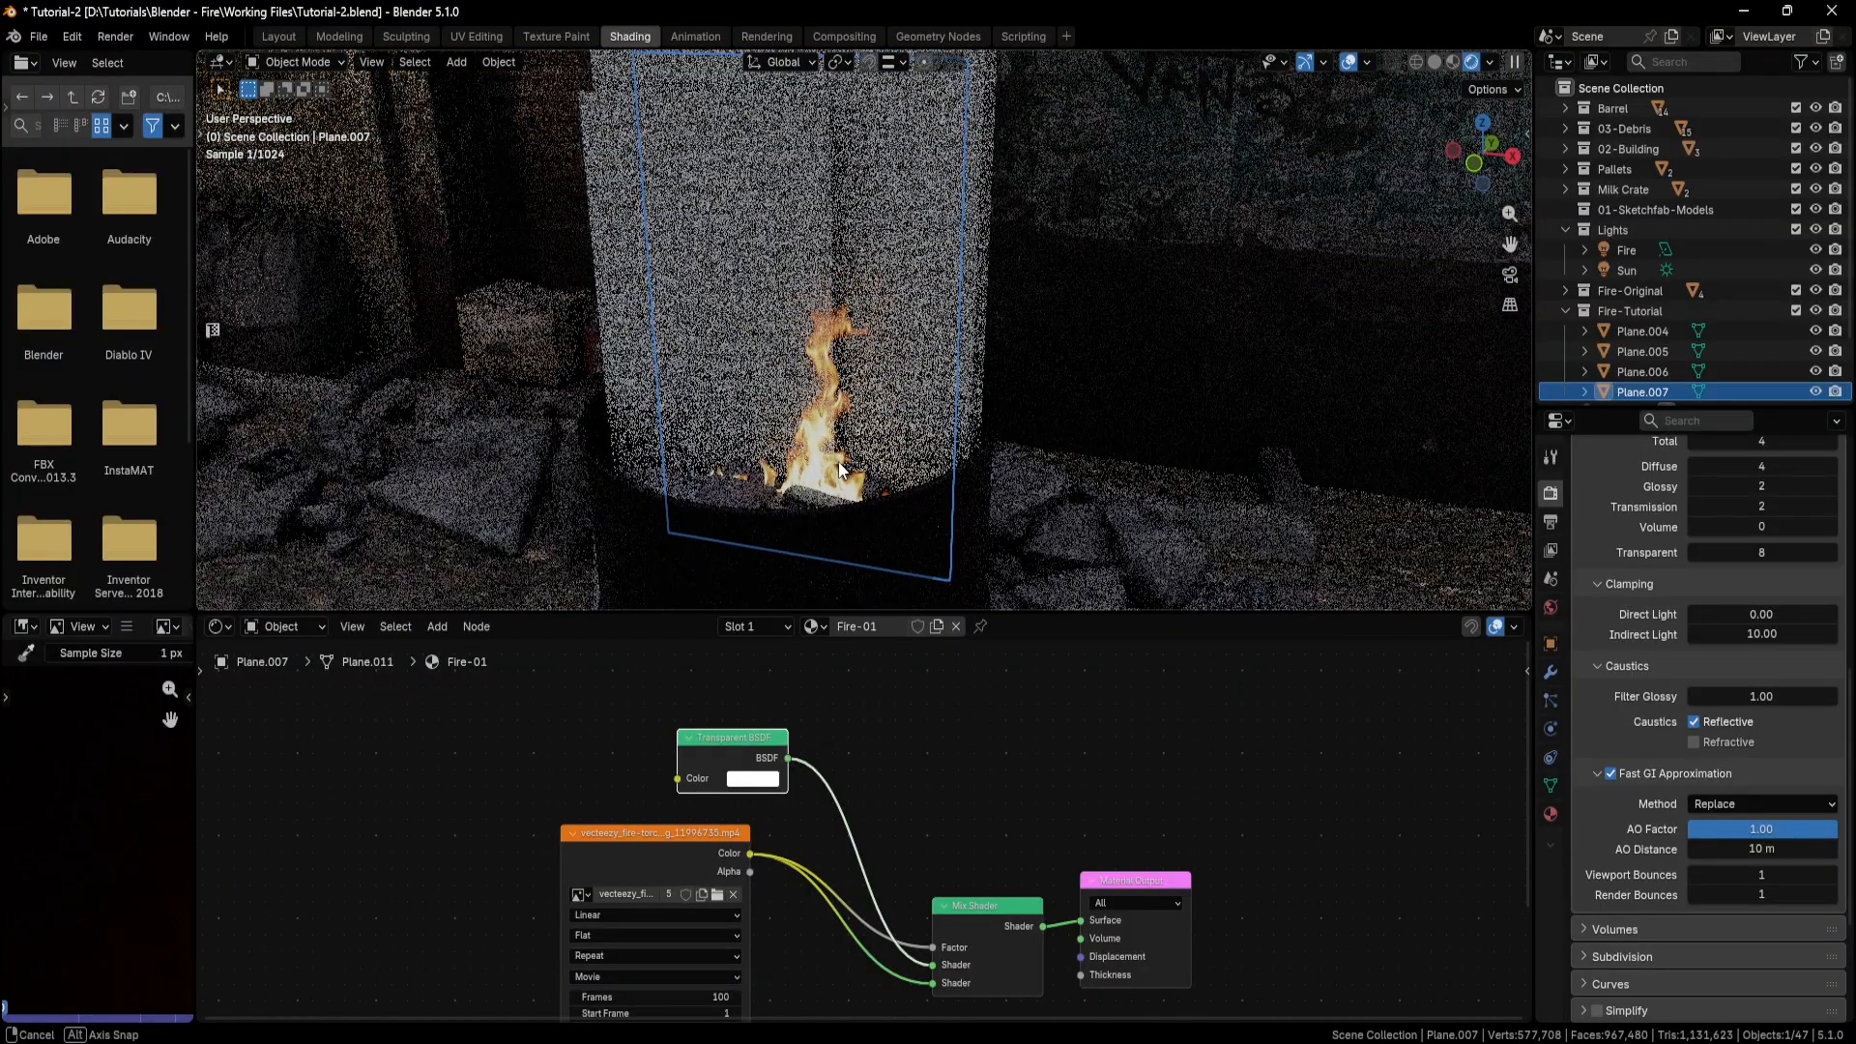
Move the video texture node aside and insert an Emission node between its Color output and the Mix Shader's second Shader input.
shift+middle_drag(905, 788, 861, 675)
scroll(866, 680, down, 3)
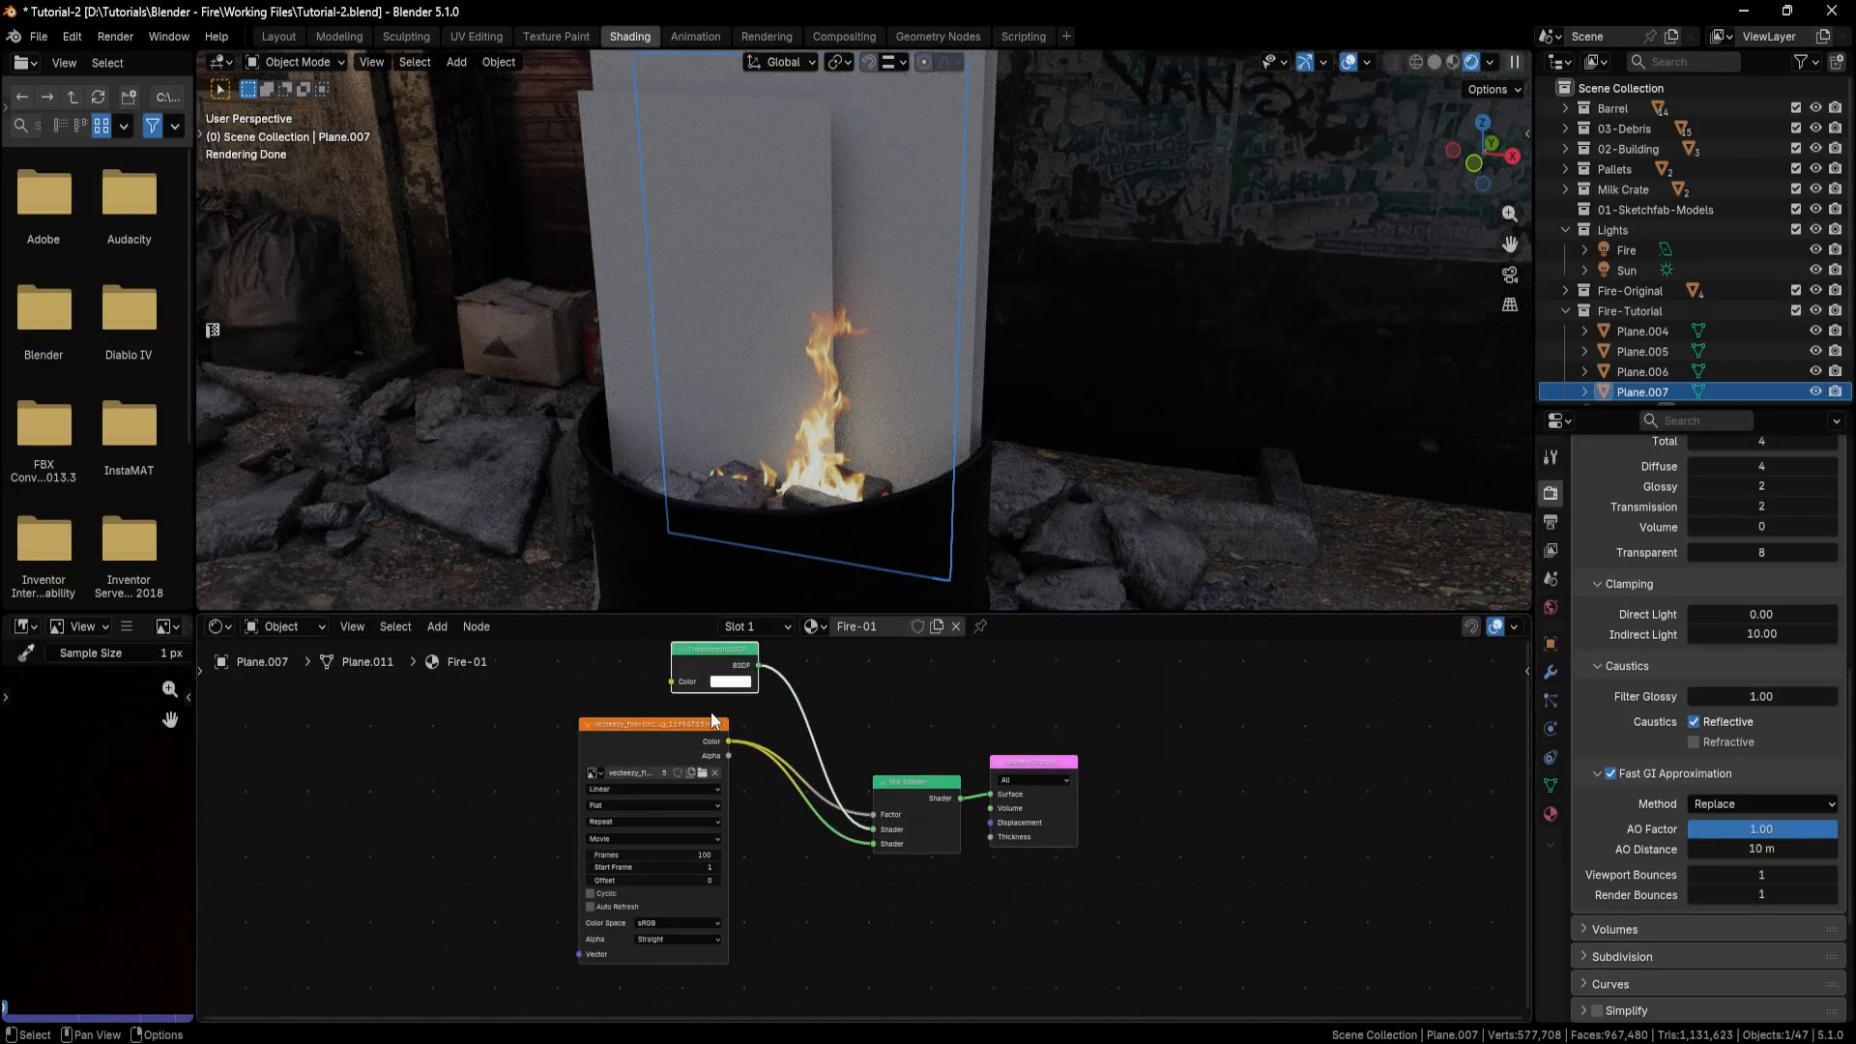
drag(692, 725, 590, 729)
click(786, 896)
key(shift+a)
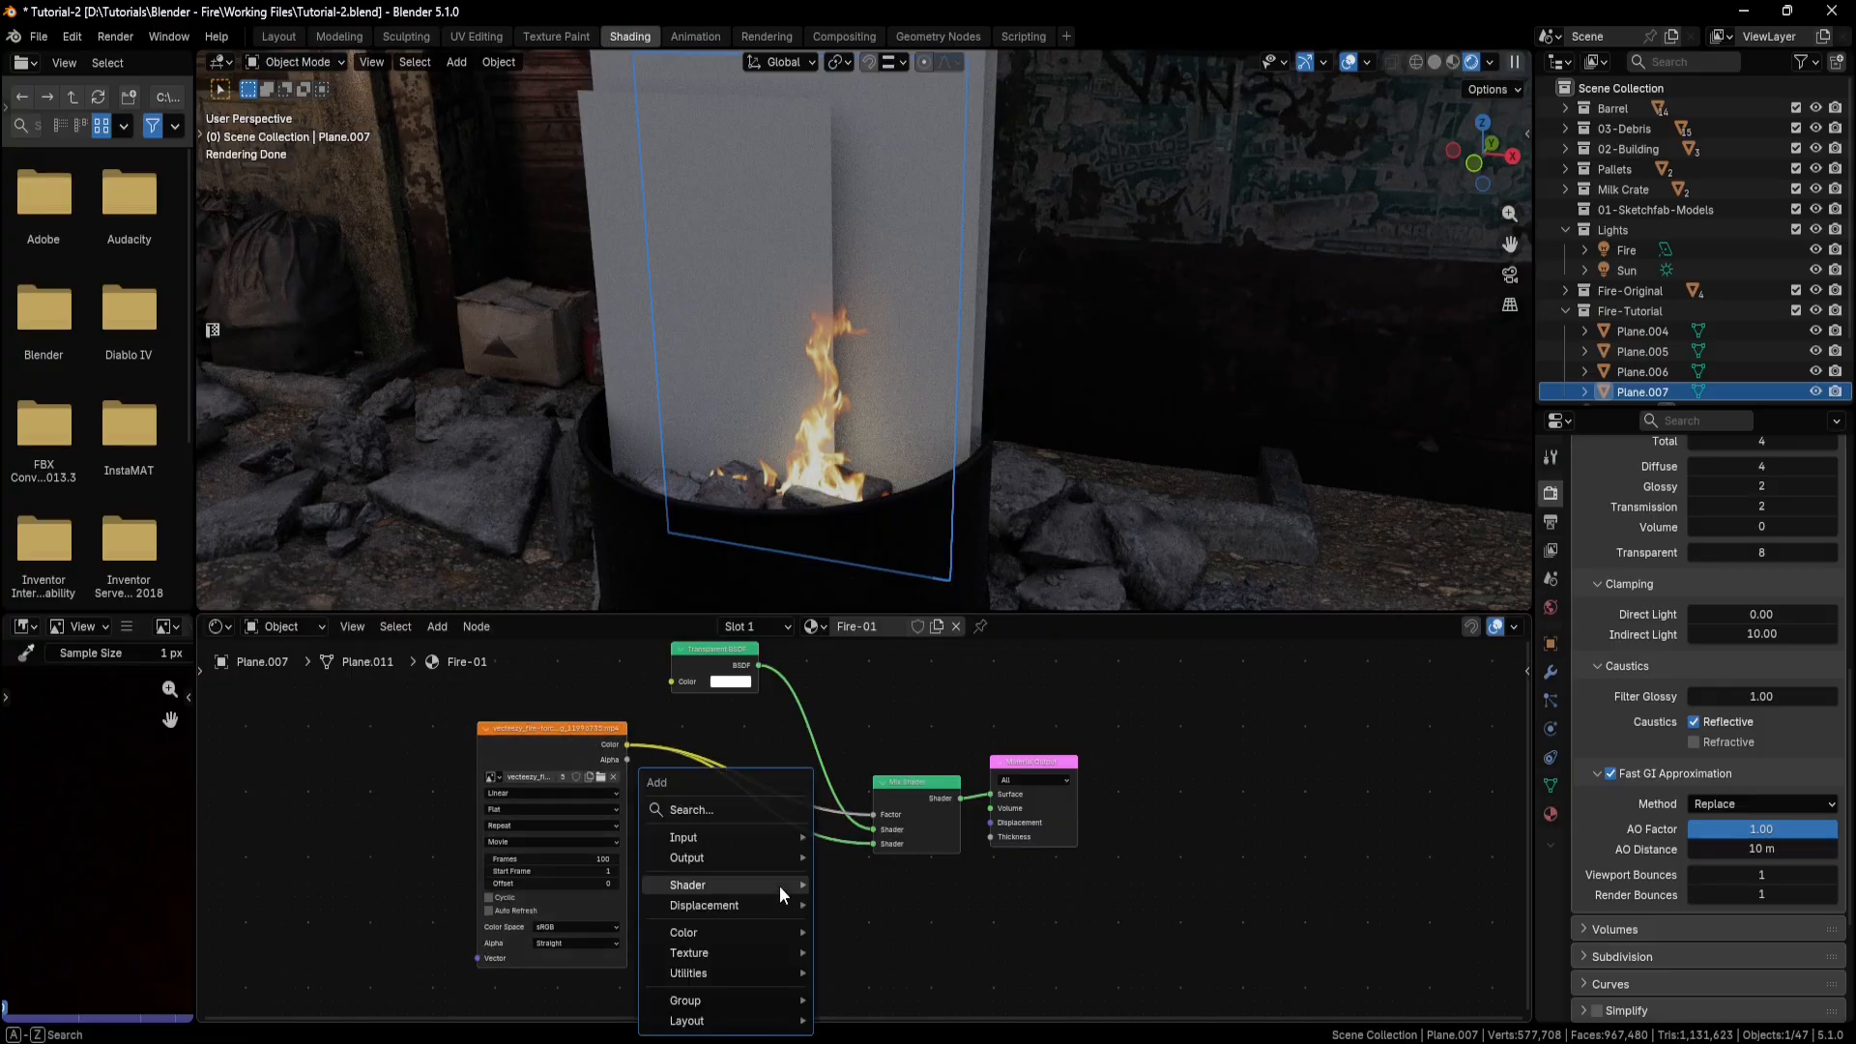
click(754, 810)
text(emi)
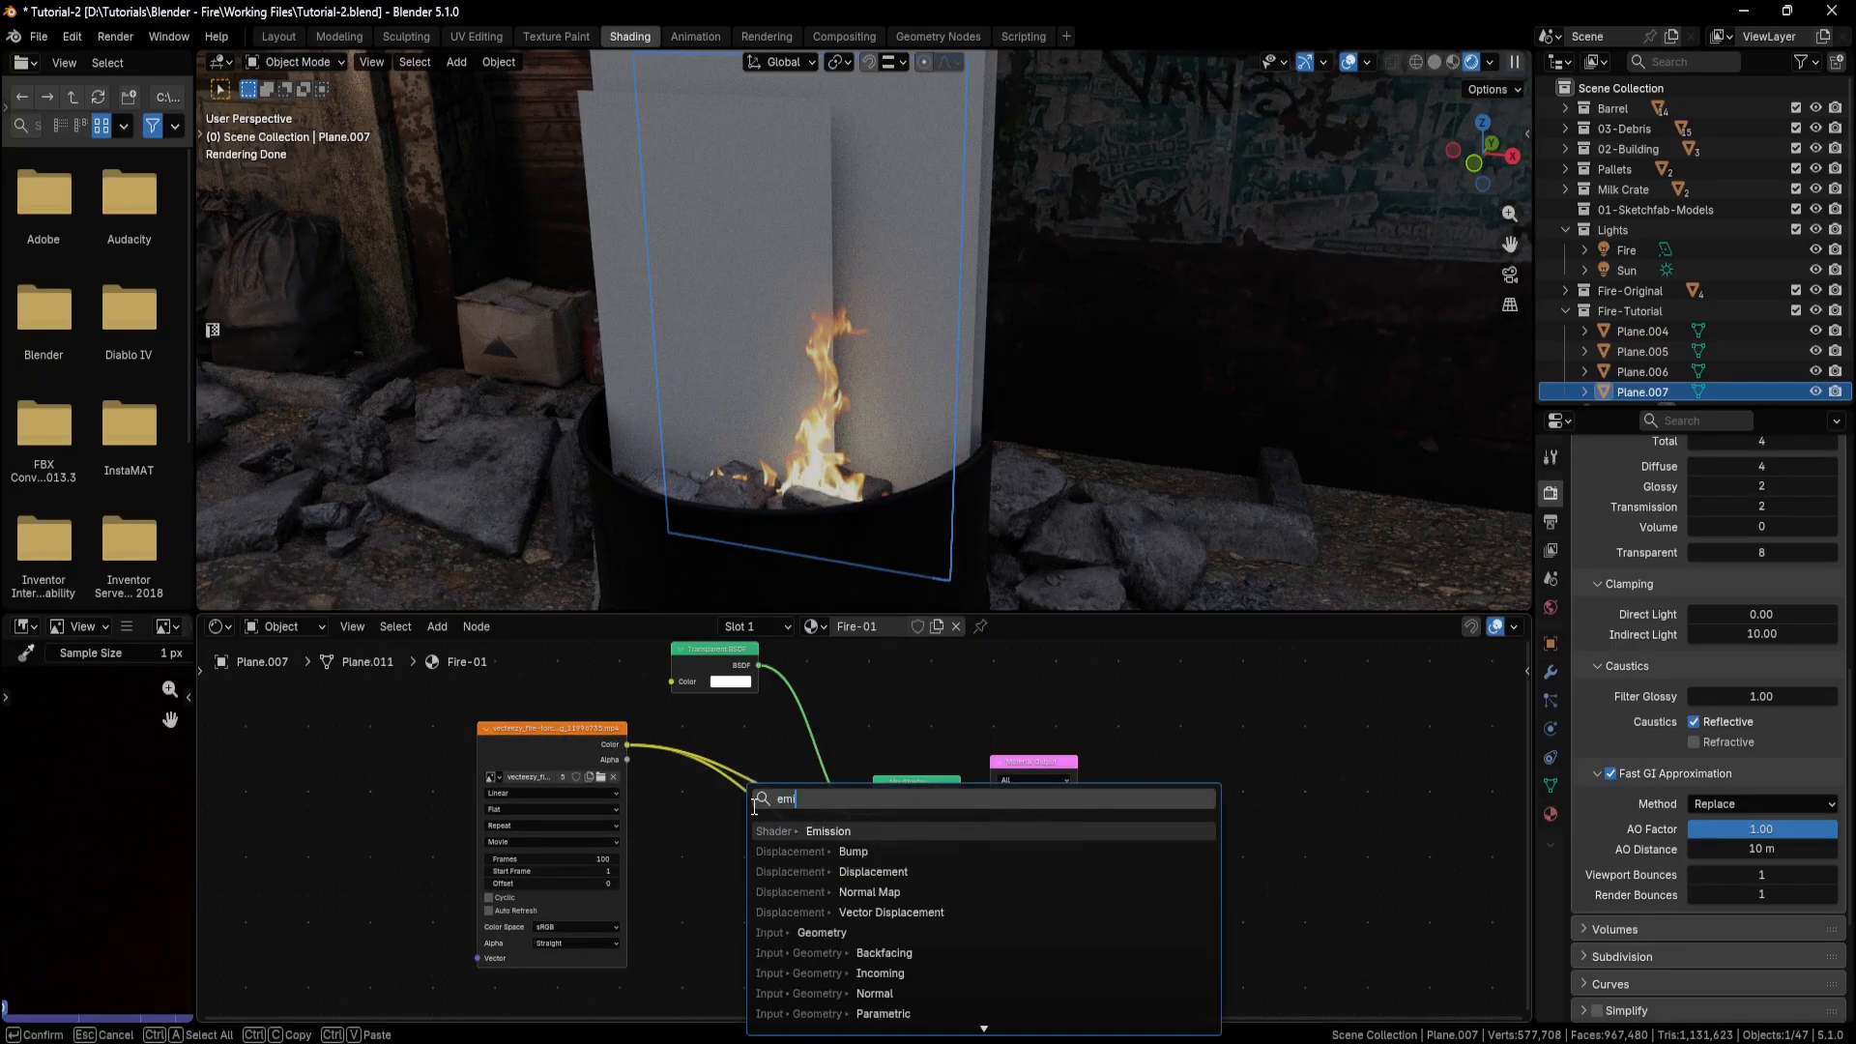
click(829, 832)
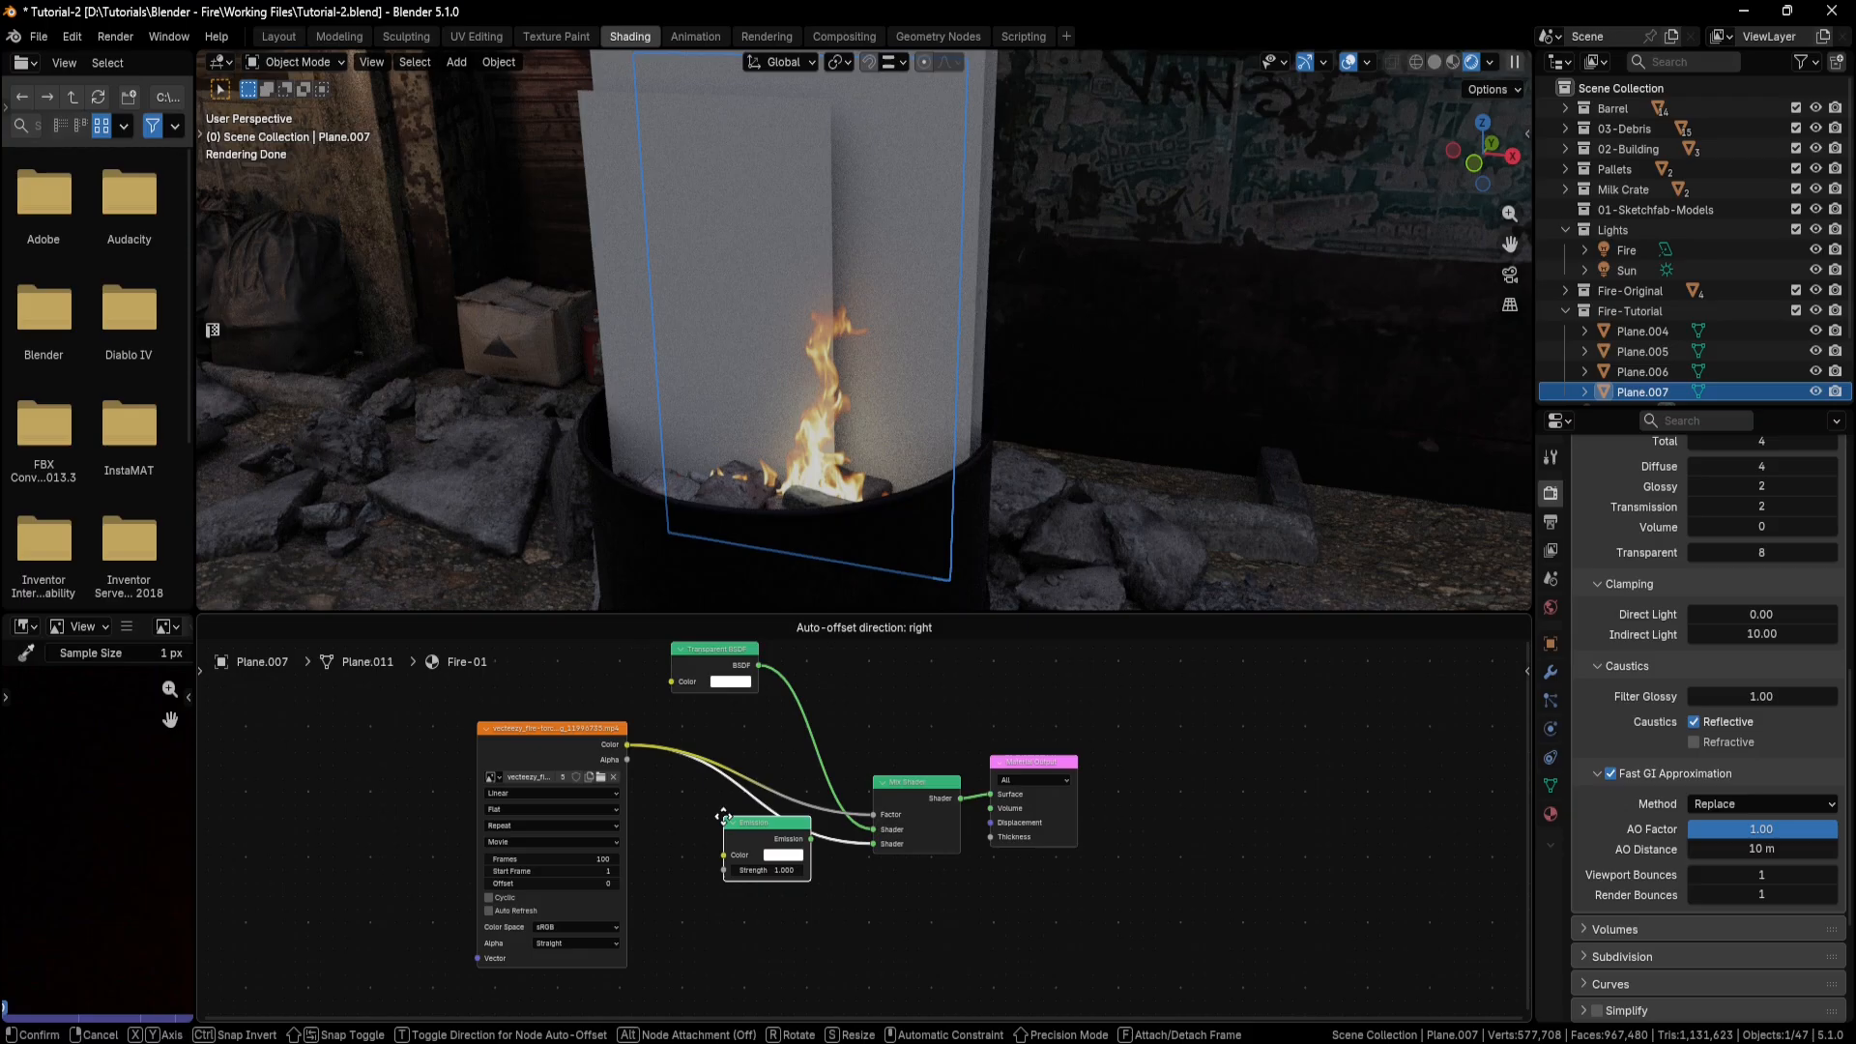
click(725, 819)
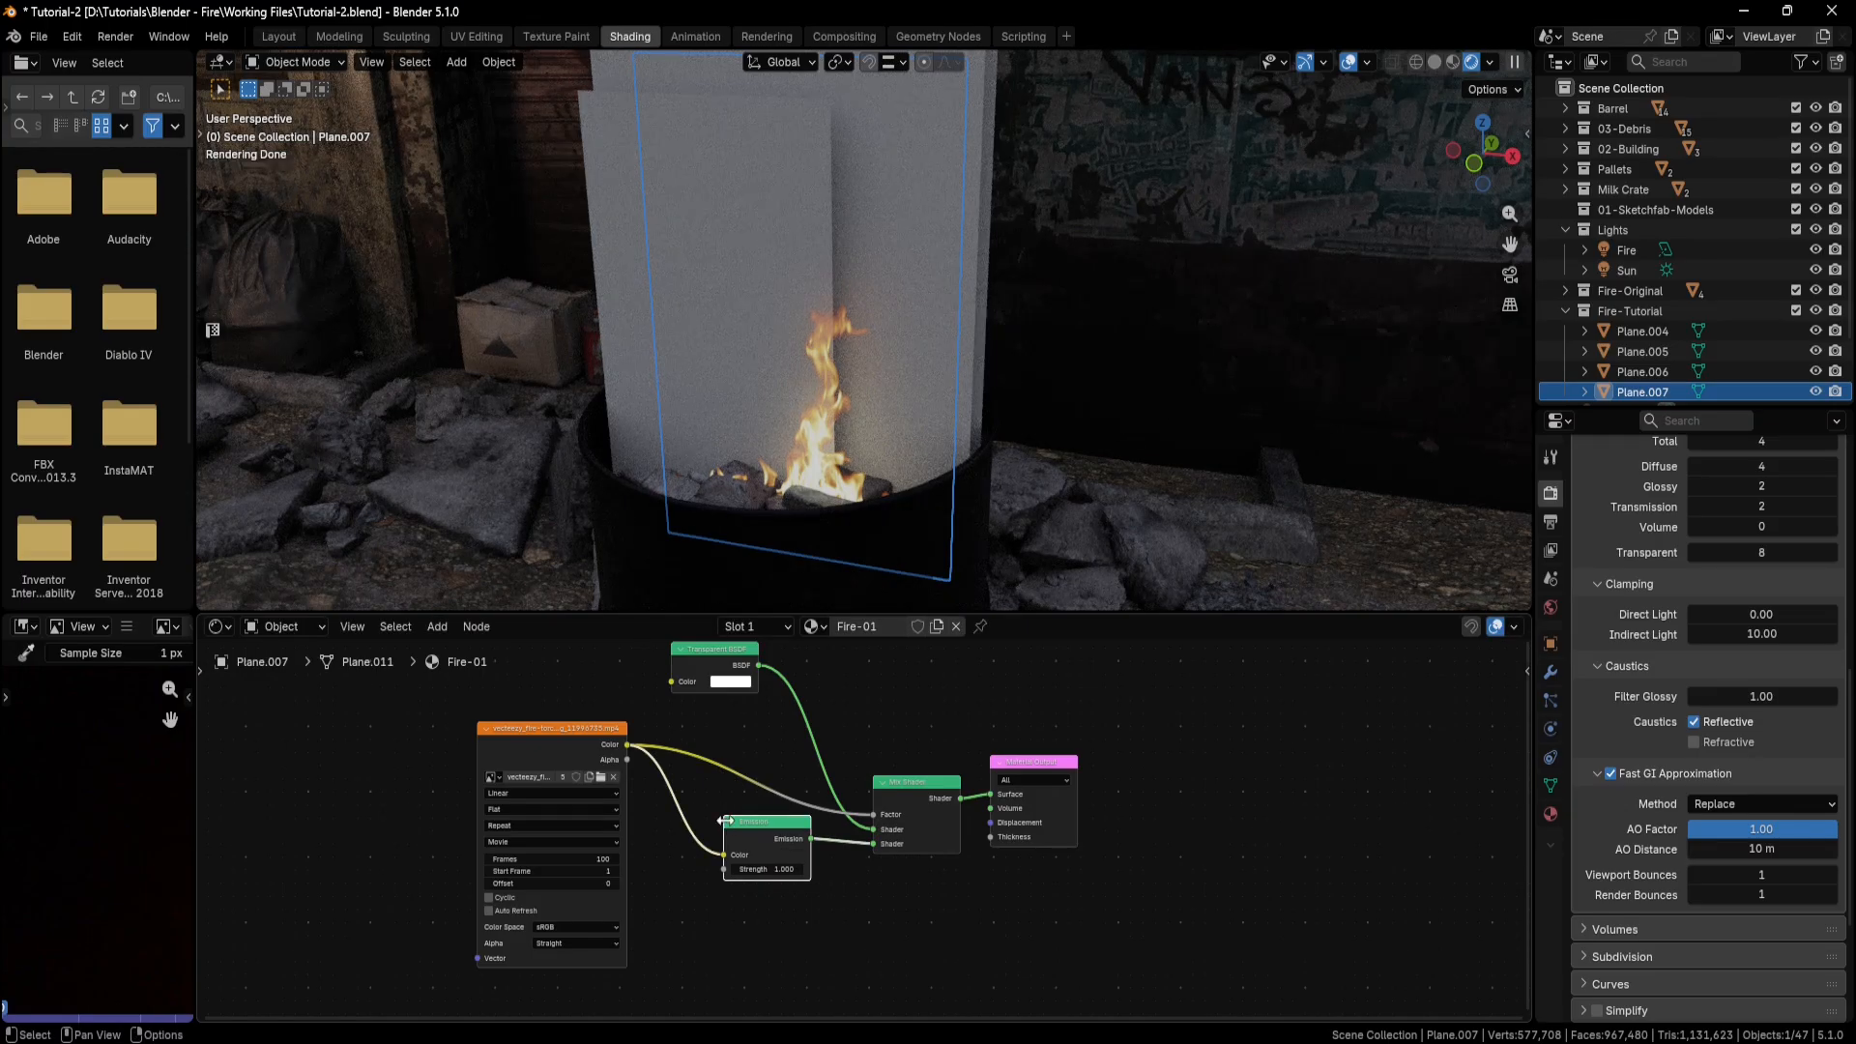
Set the Emission node's Strength to 3 and inspect the flame in the barrel.
scroll(757, 864, up, 3)
click(740, 898)
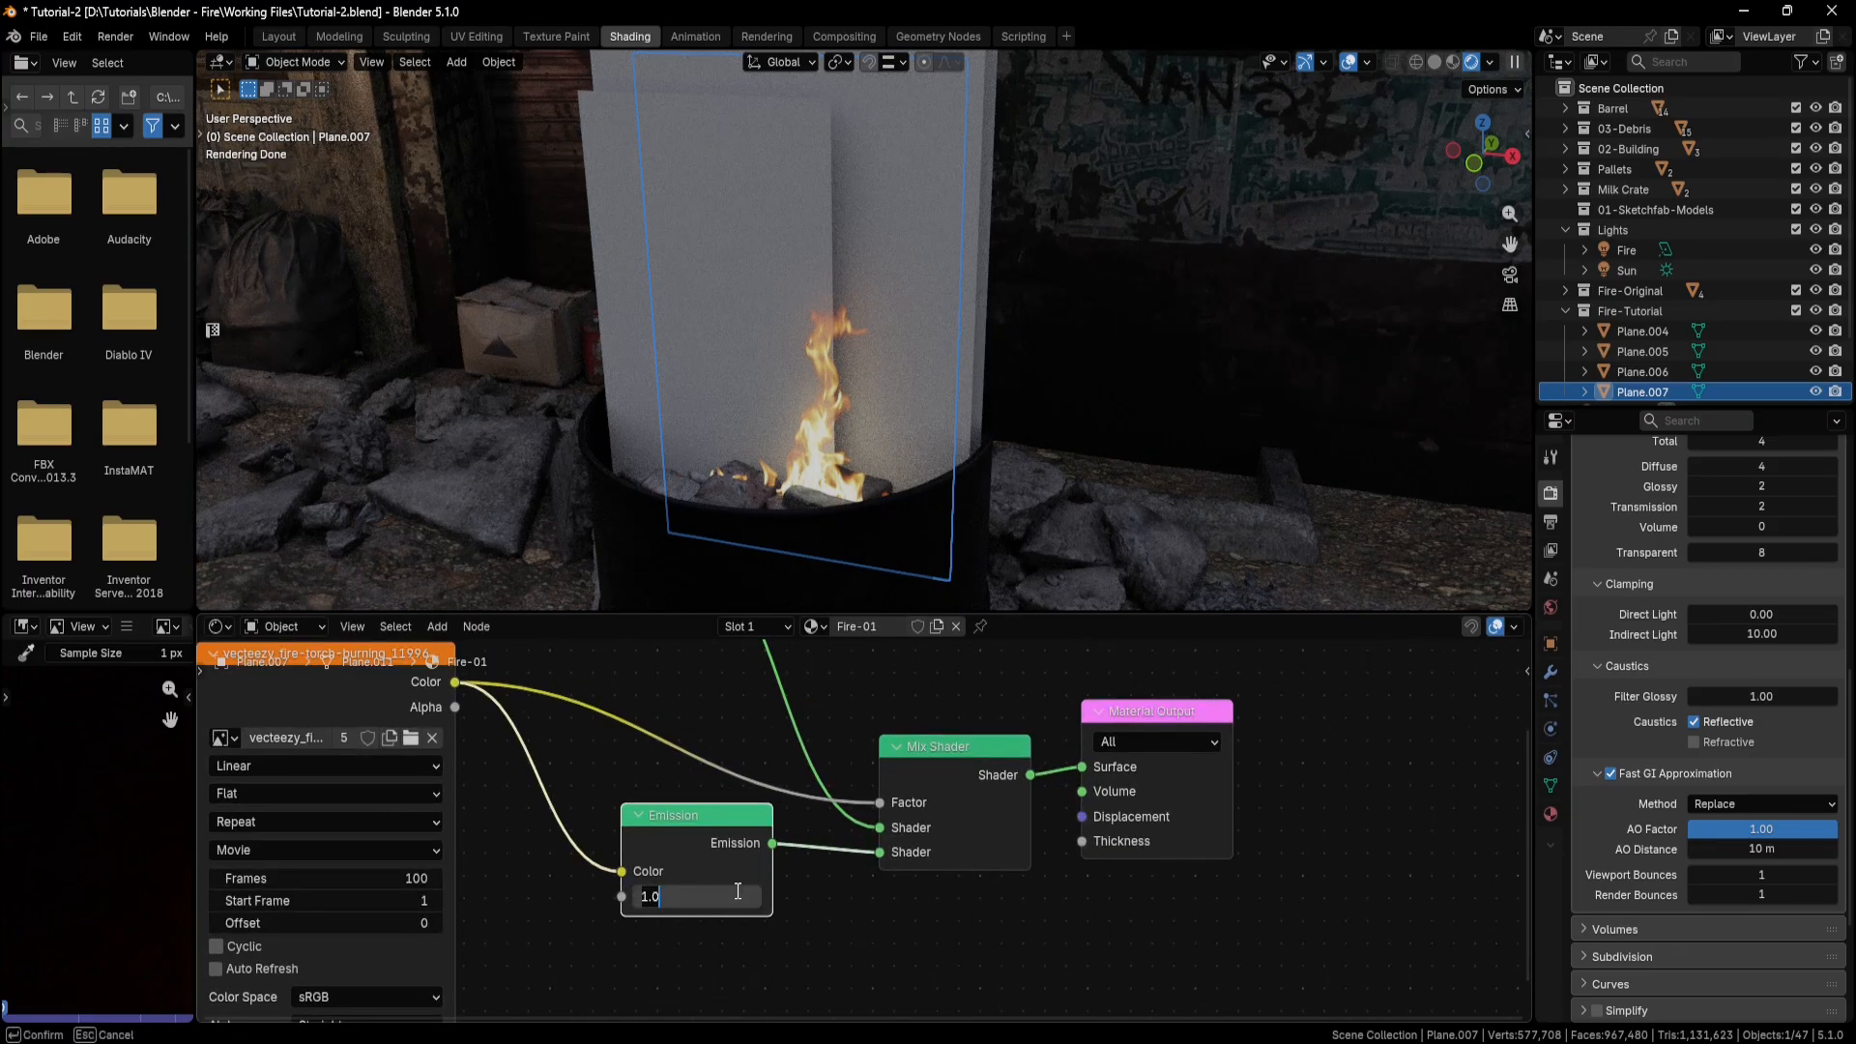
text(3)
key(Return)
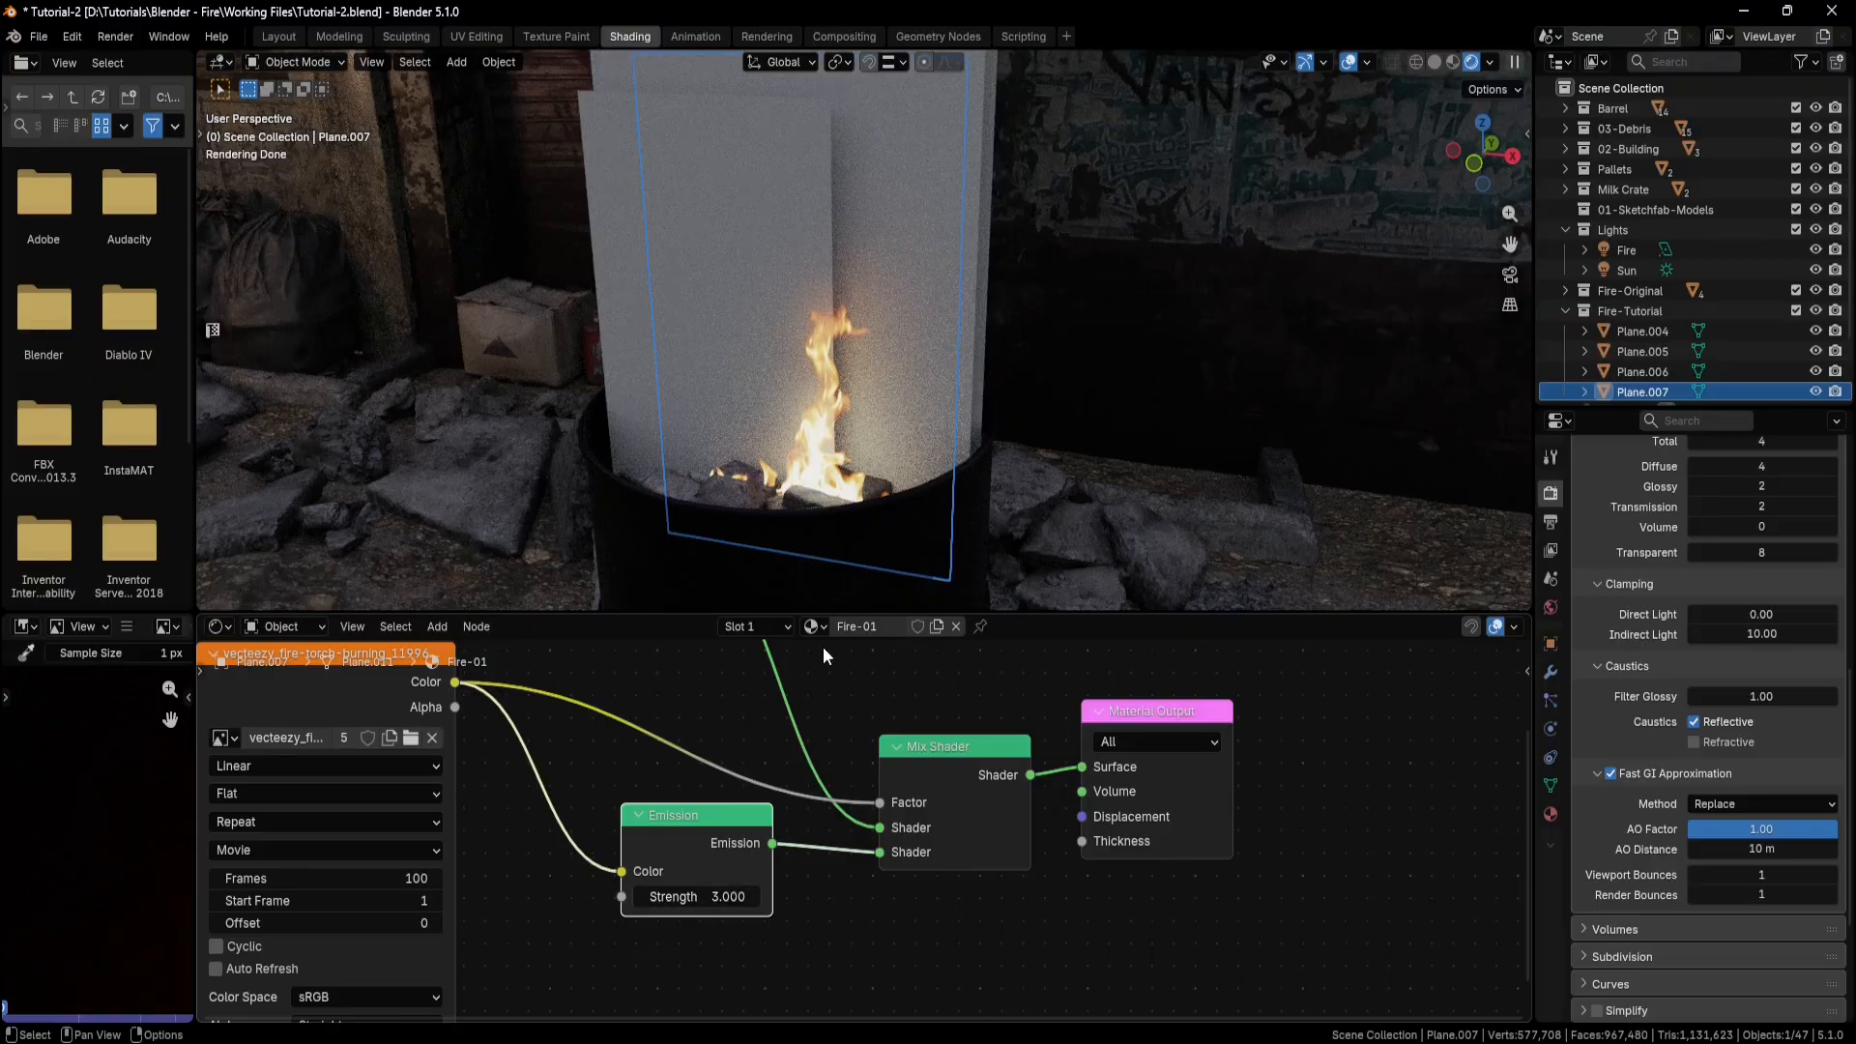
middle_drag(869, 512, 878, 509)
Enable Cyclic and Auto Refresh on the video texture node and set its Frames to 250.
middle_drag(509, 796, 681, 763)
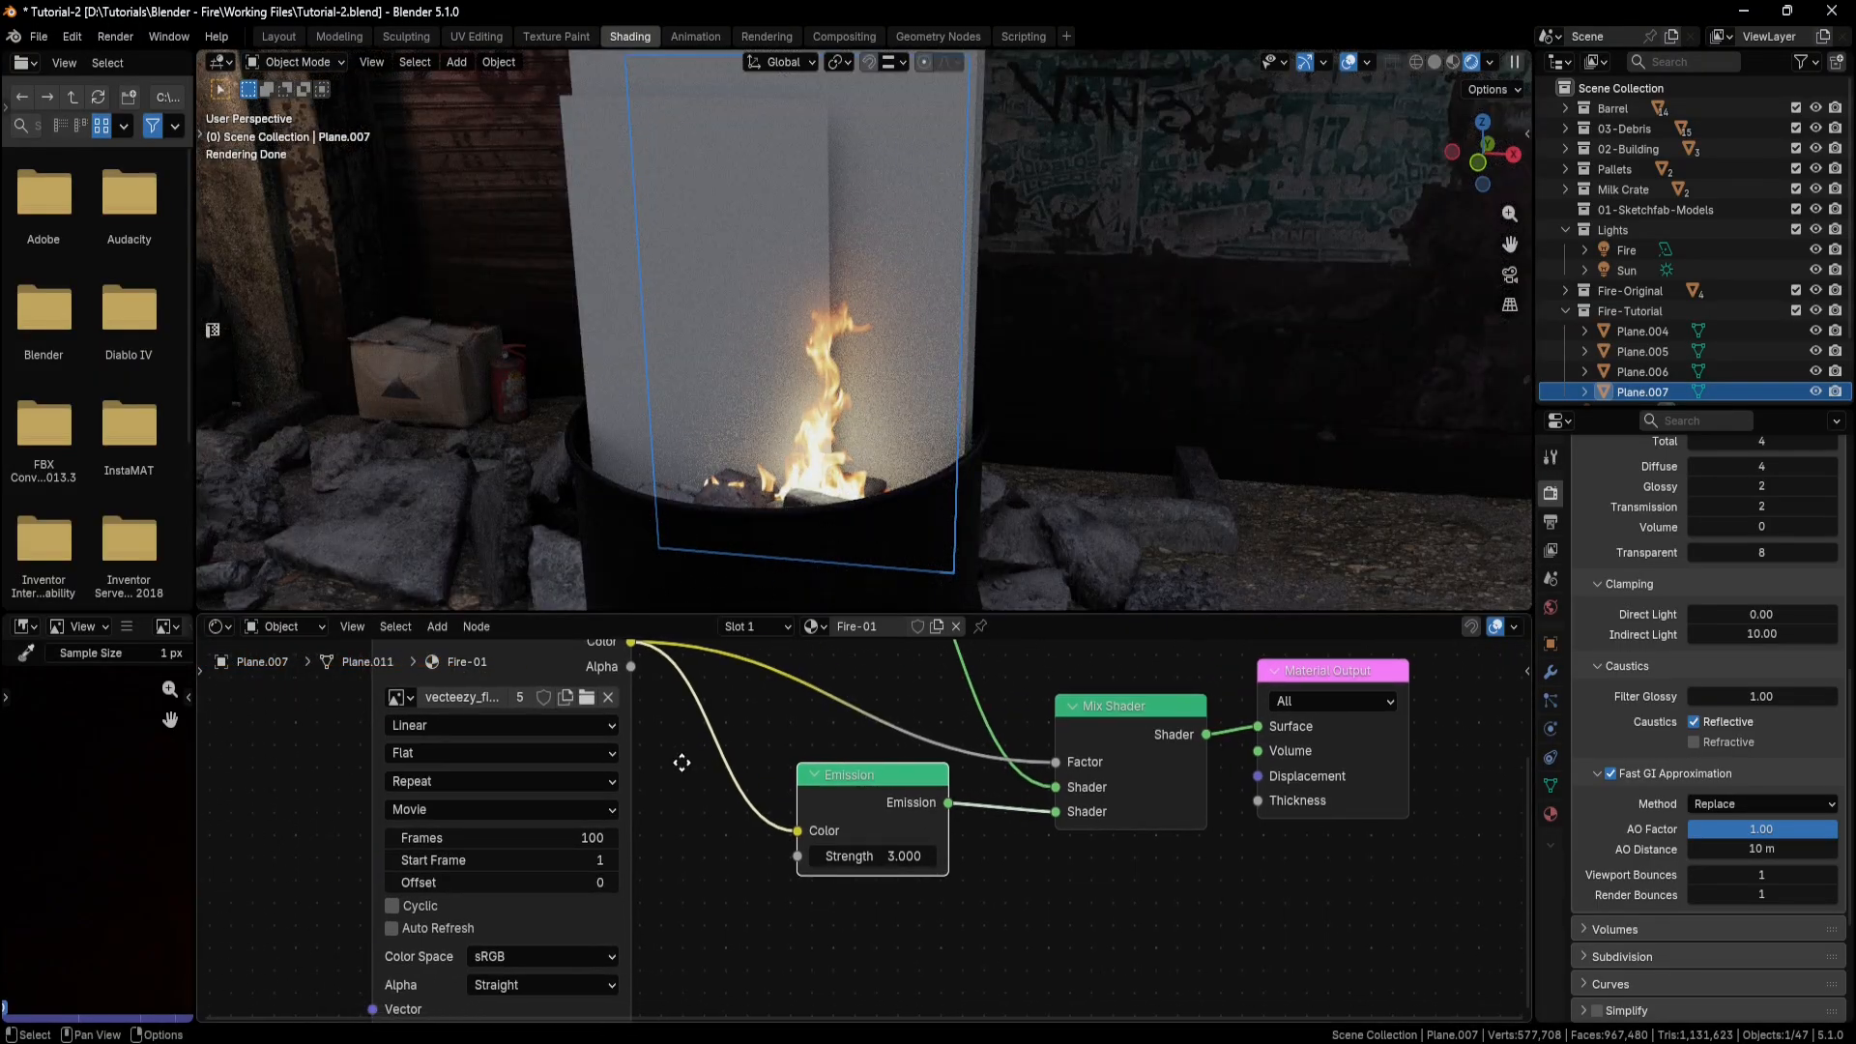
click(392, 907)
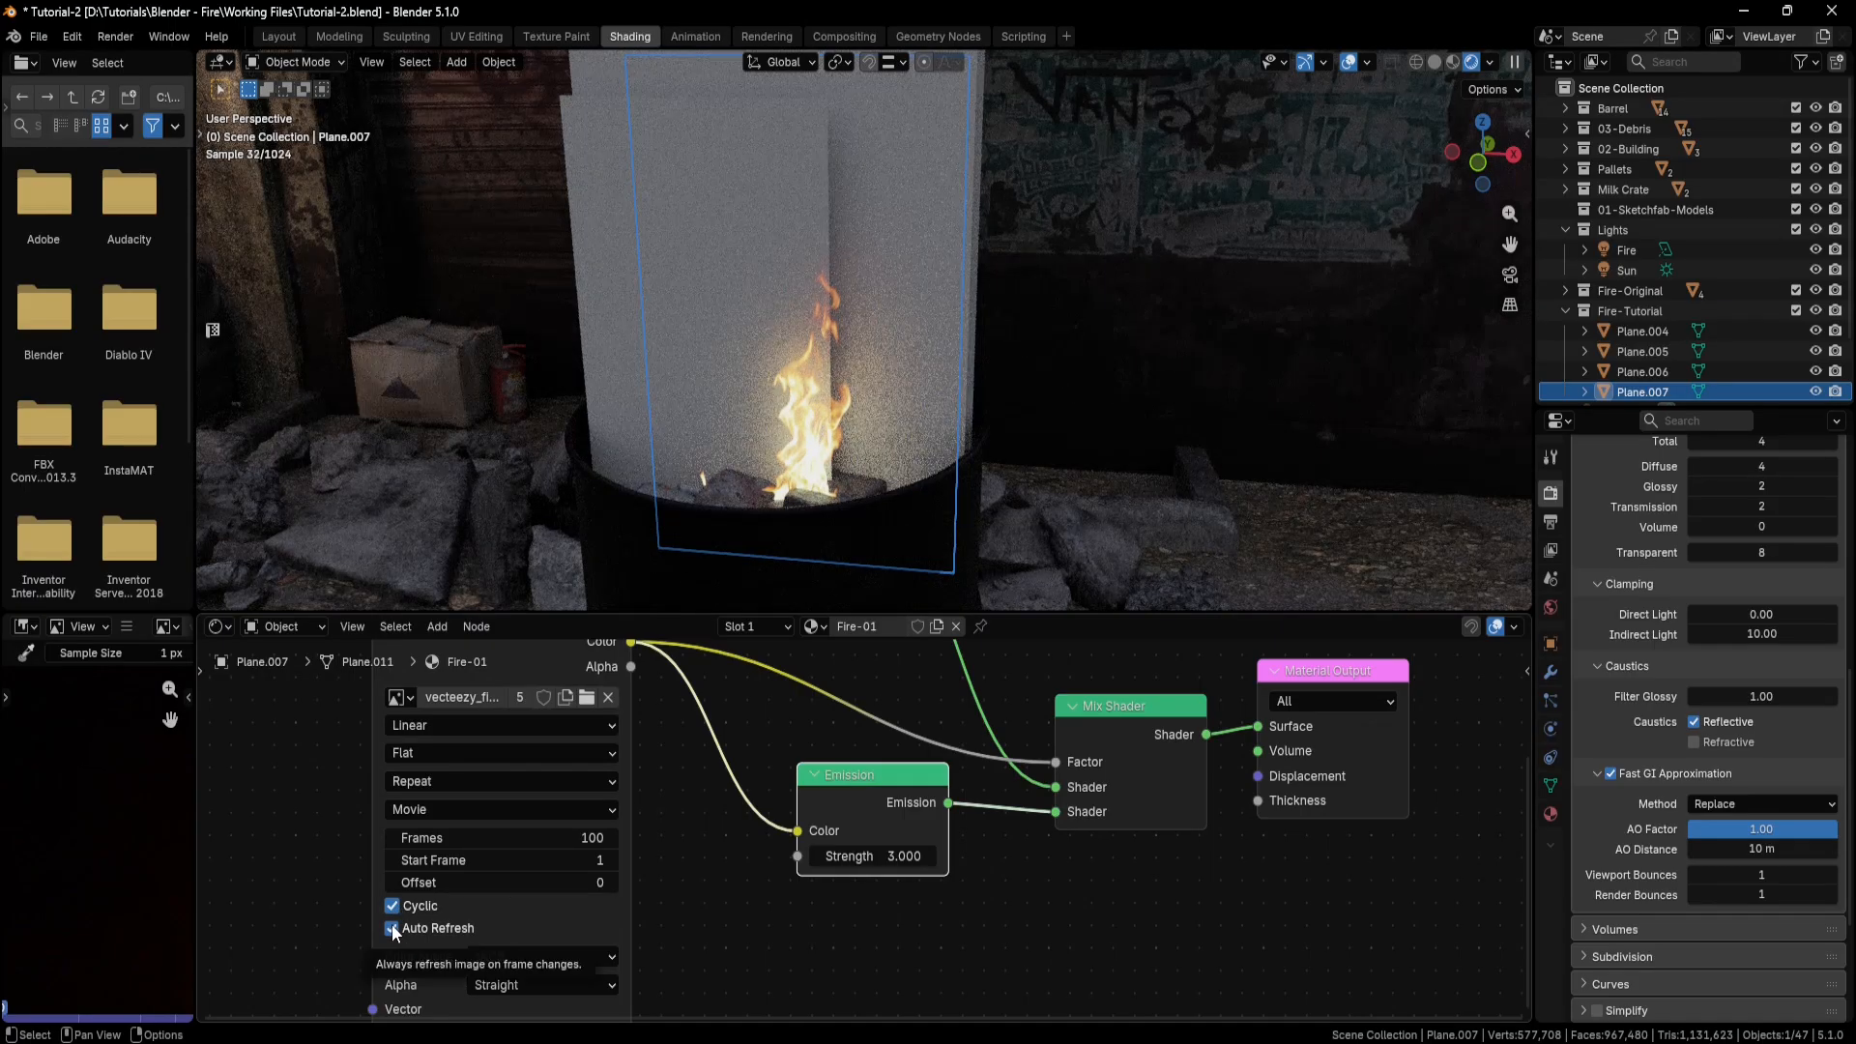
click(595, 838)
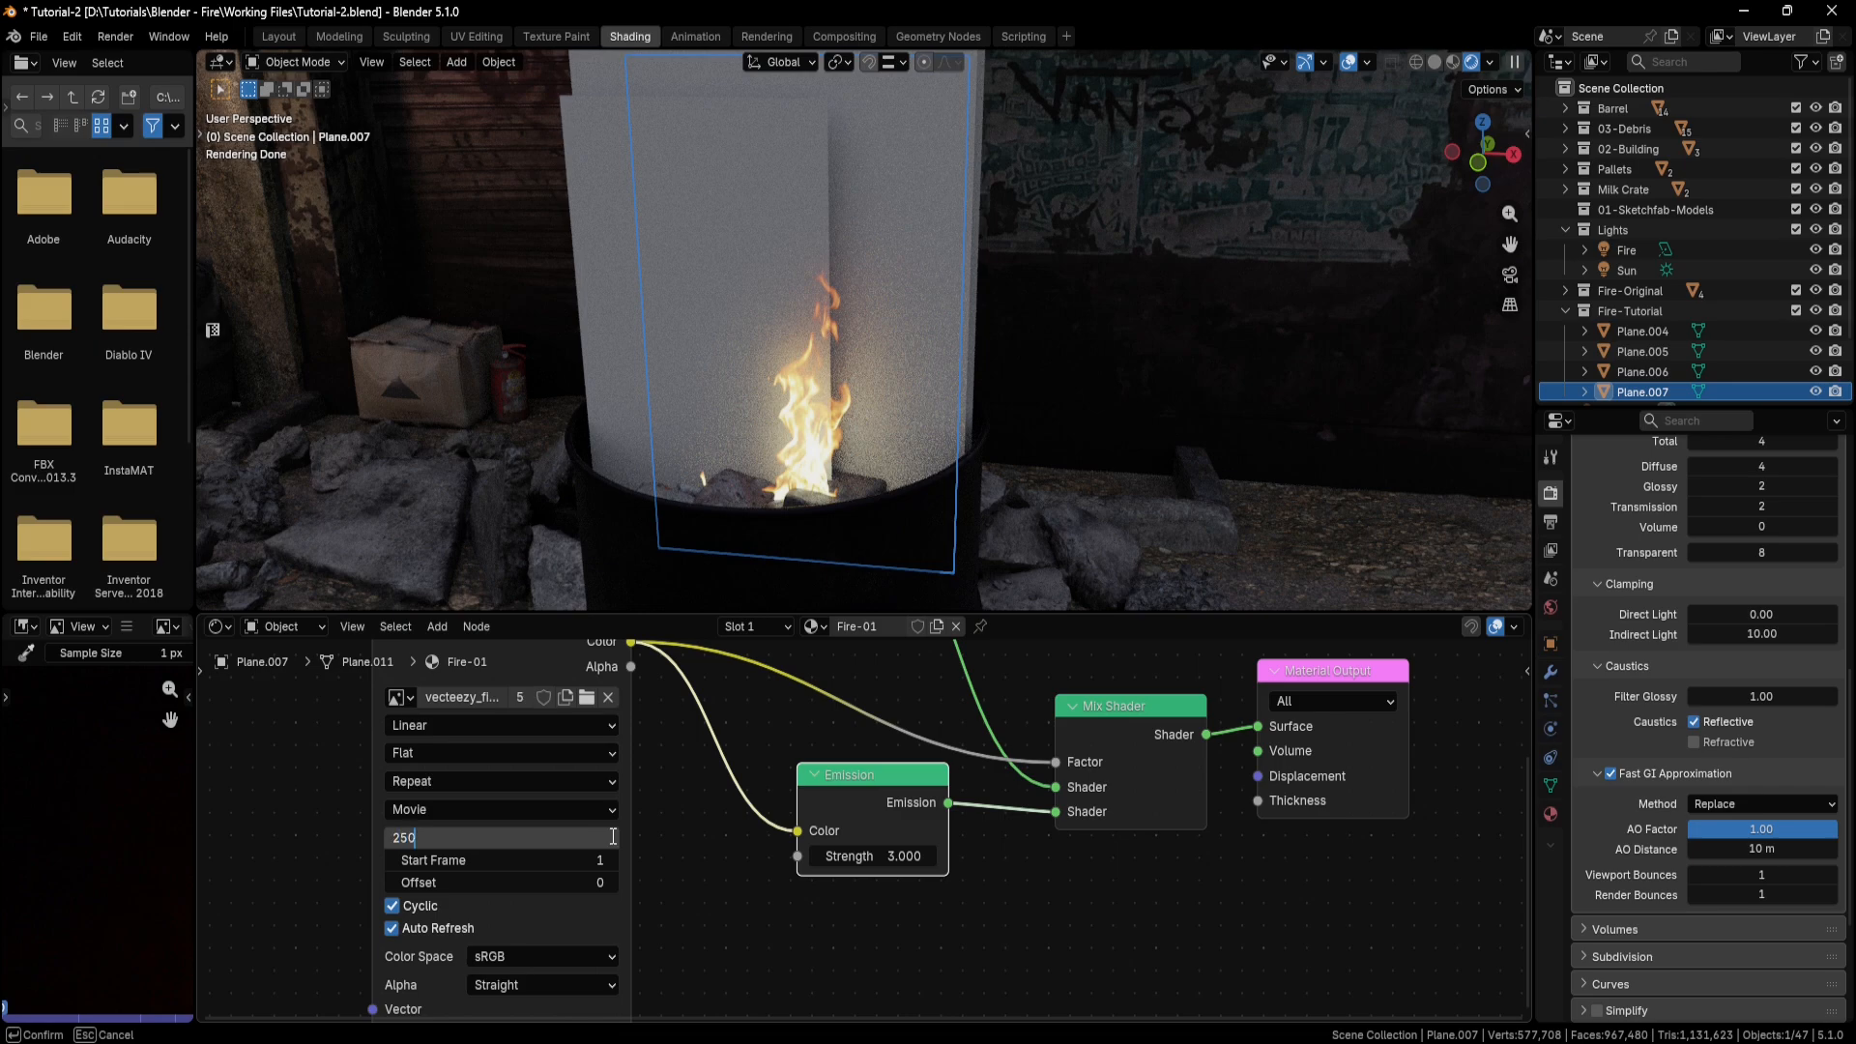
text(250)
key(Return)
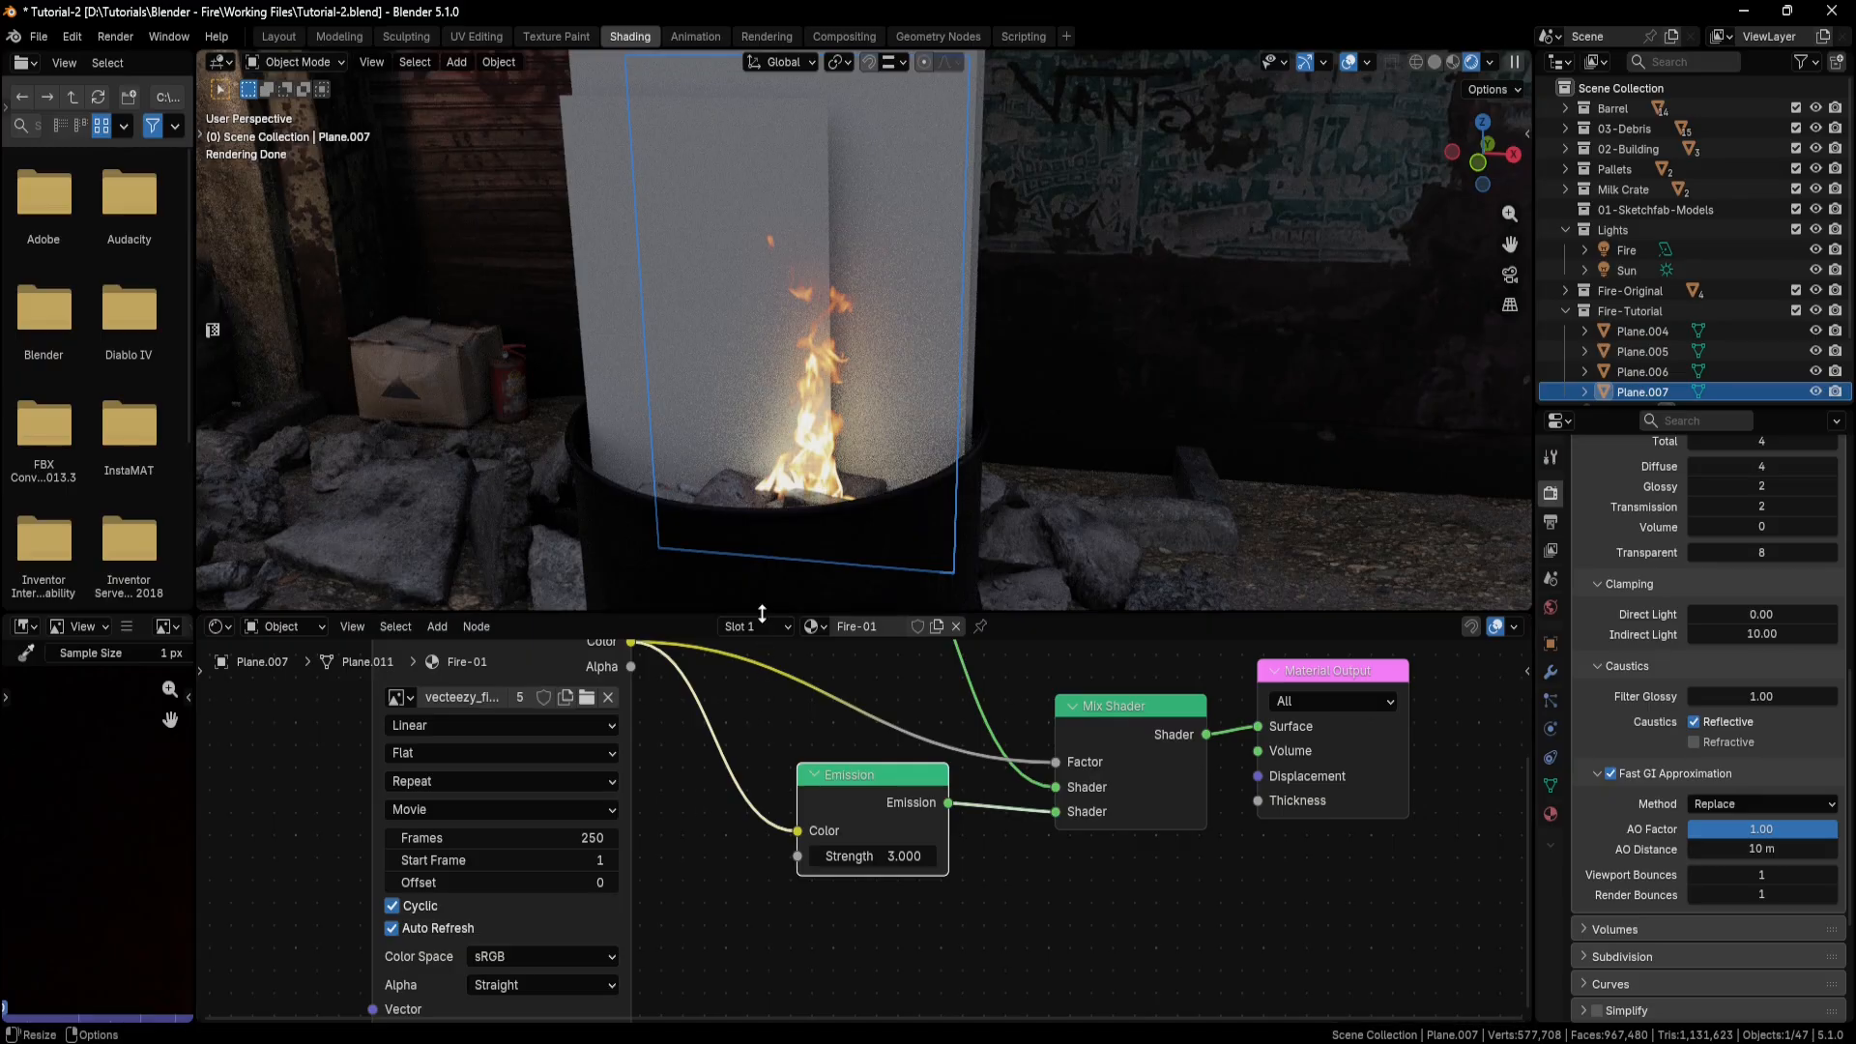
Split the 3D viewport horizontally and turn the new lower area into a Timeline.
right_click(762, 614)
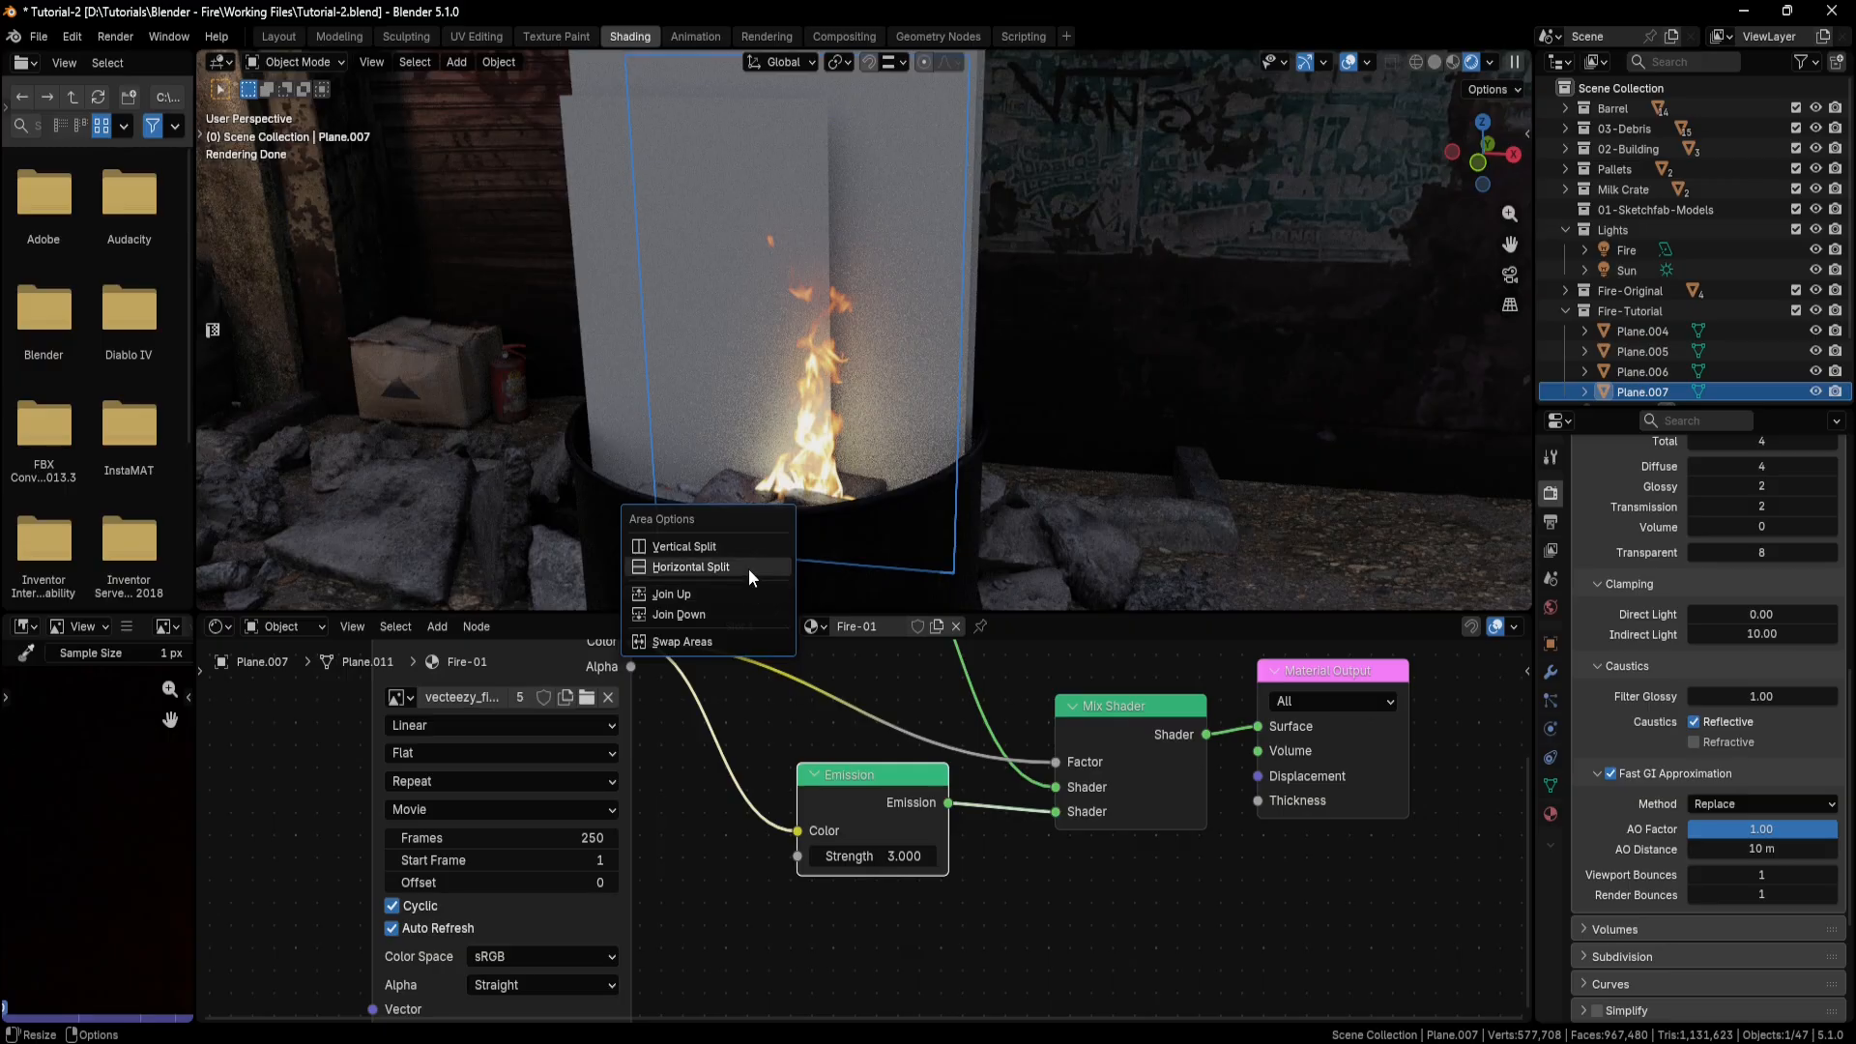
click(750, 567)
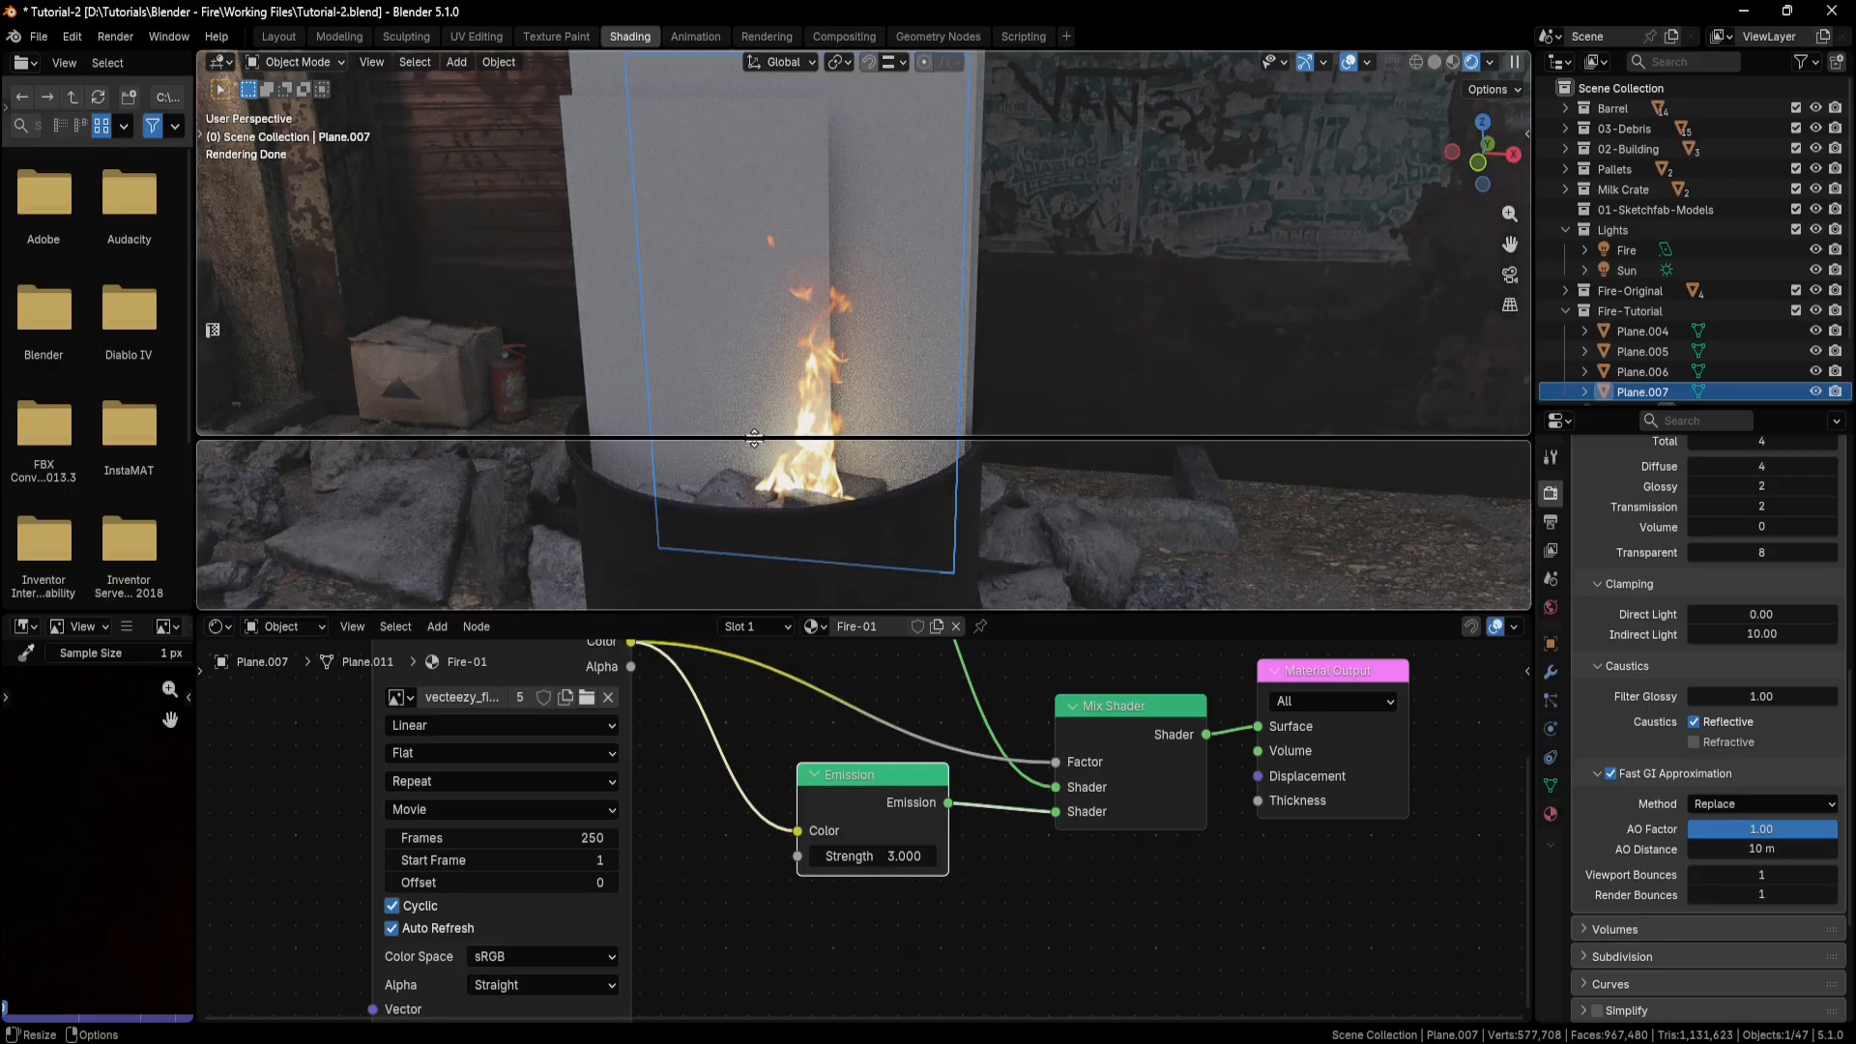
click(754, 438)
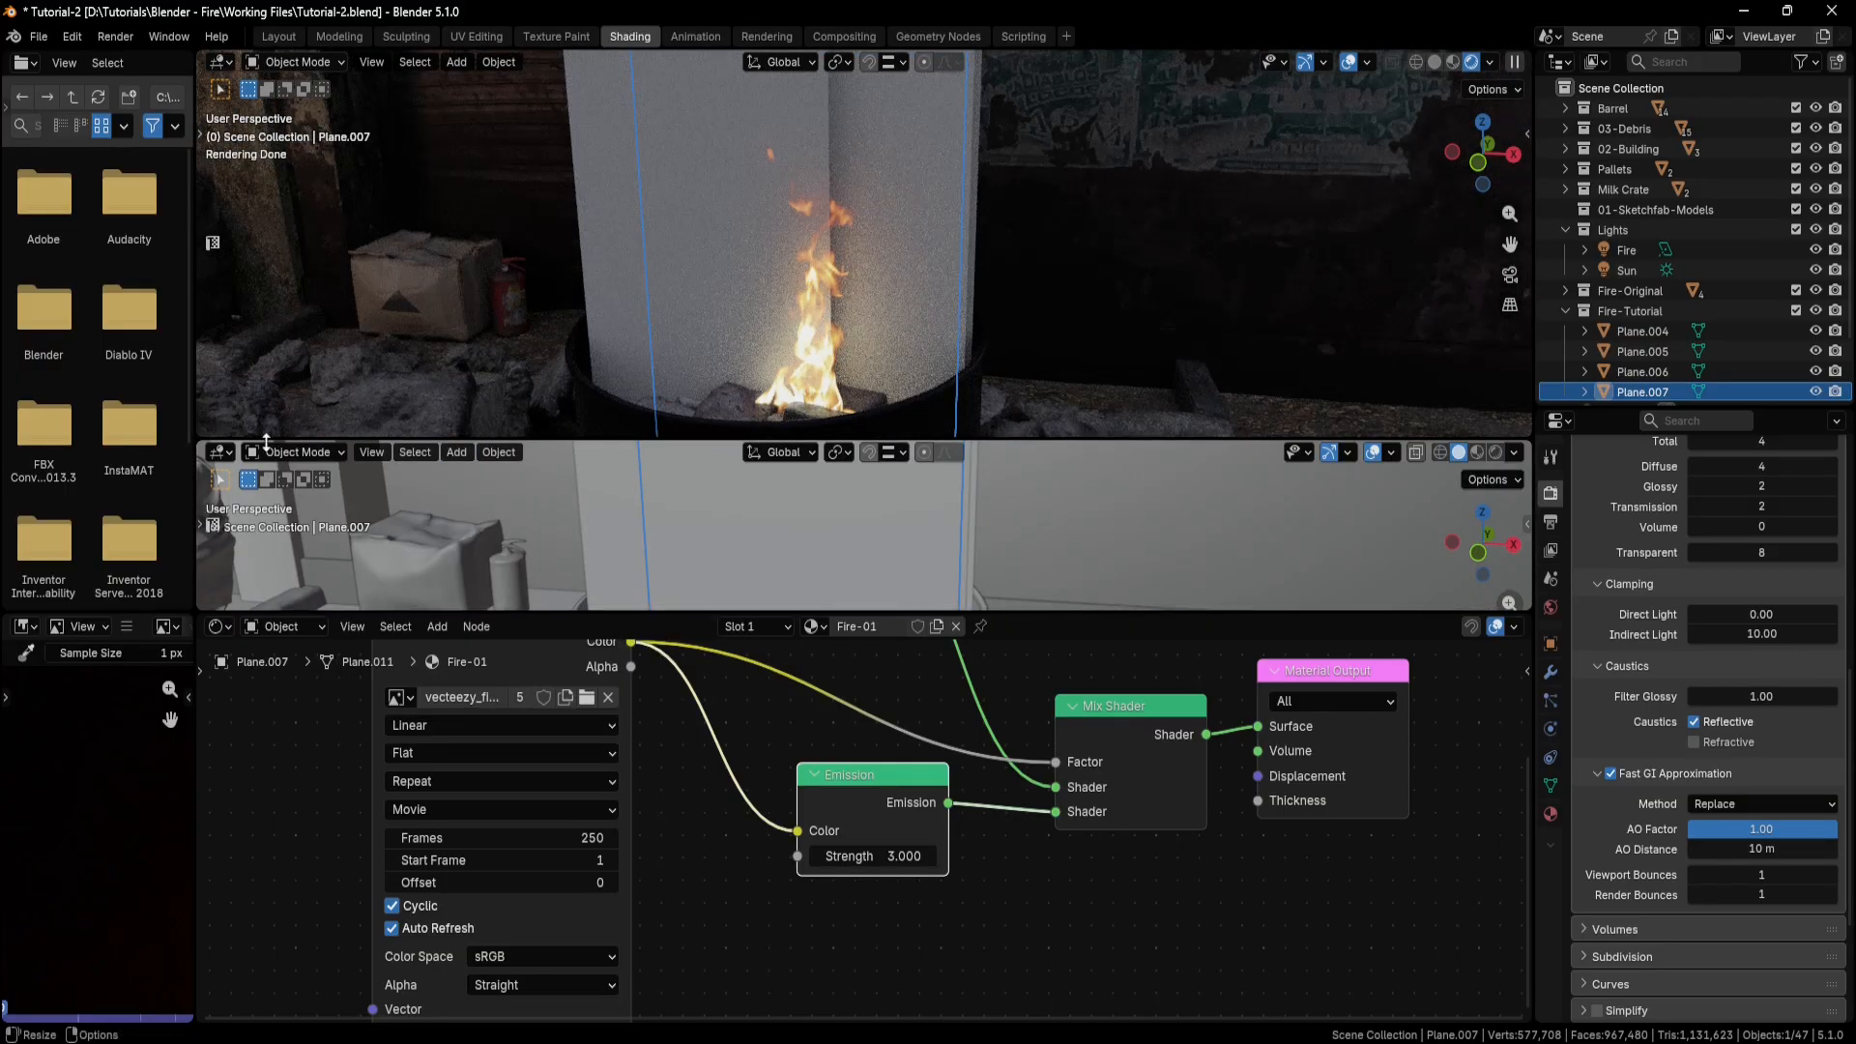
click(221, 453)
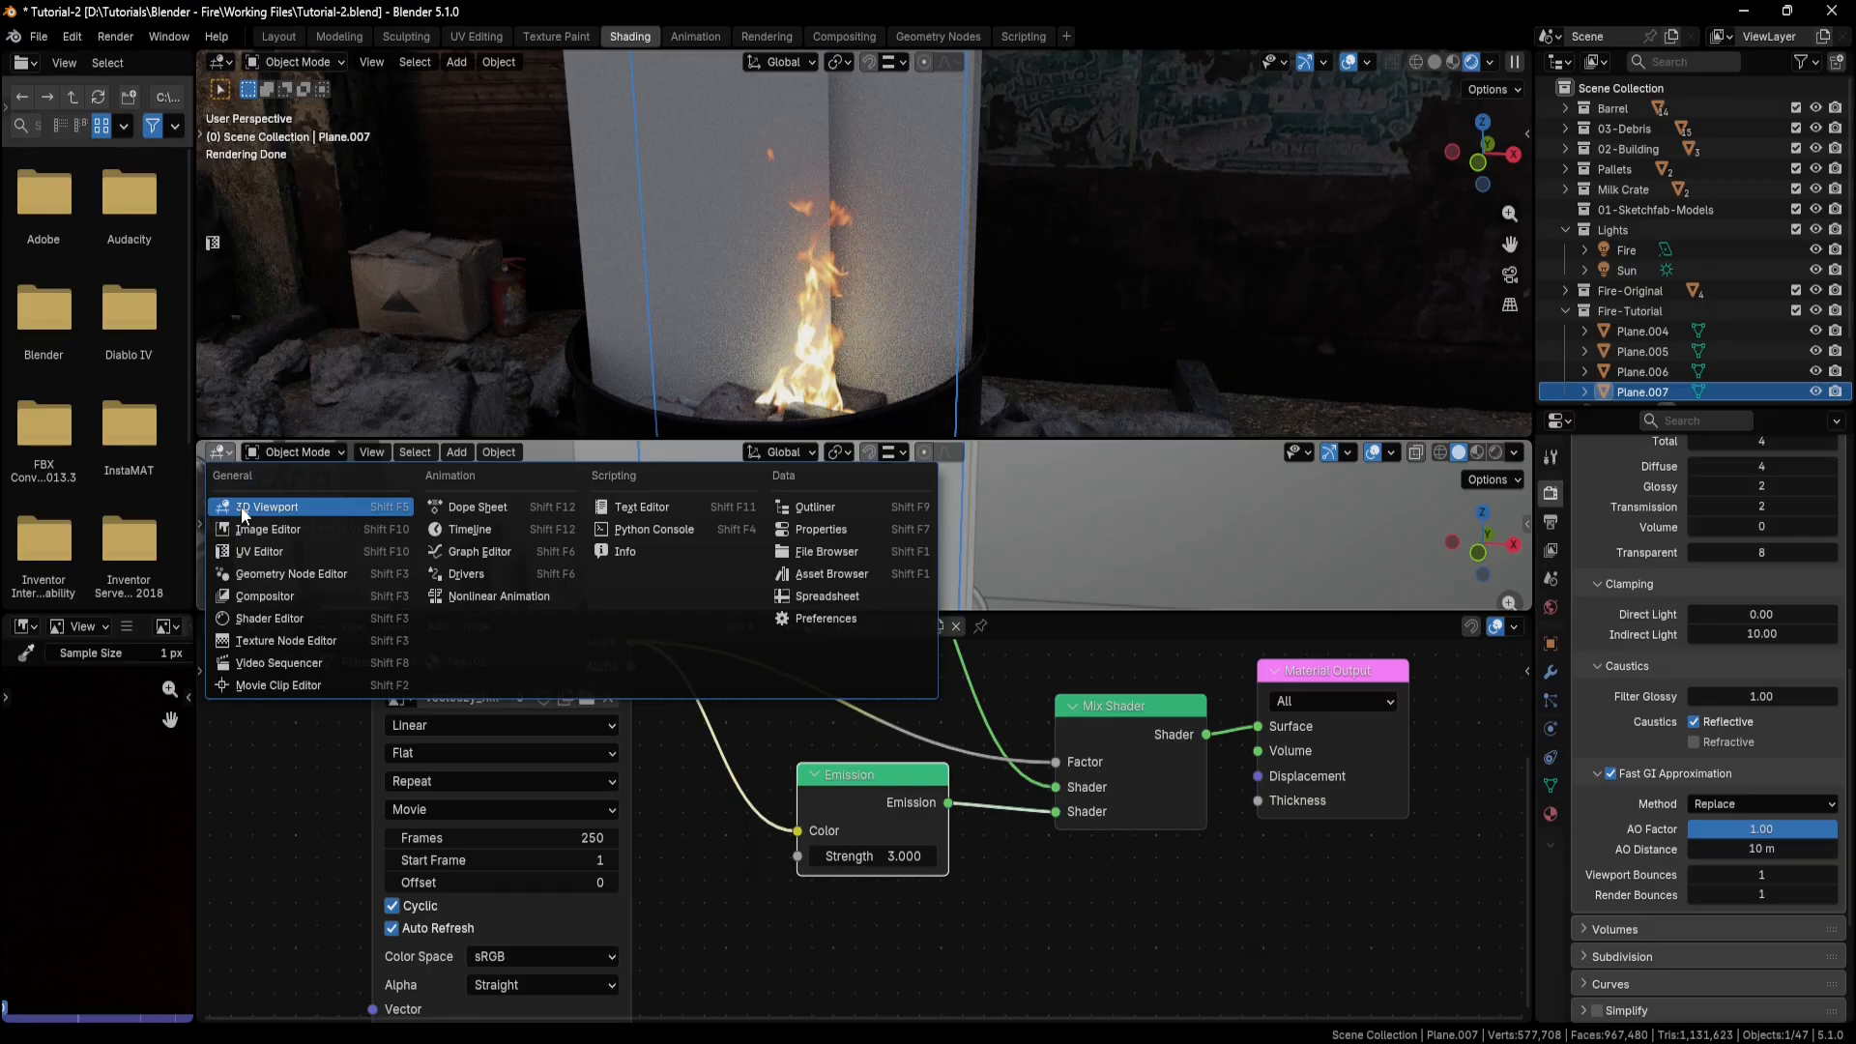
click(458, 532)
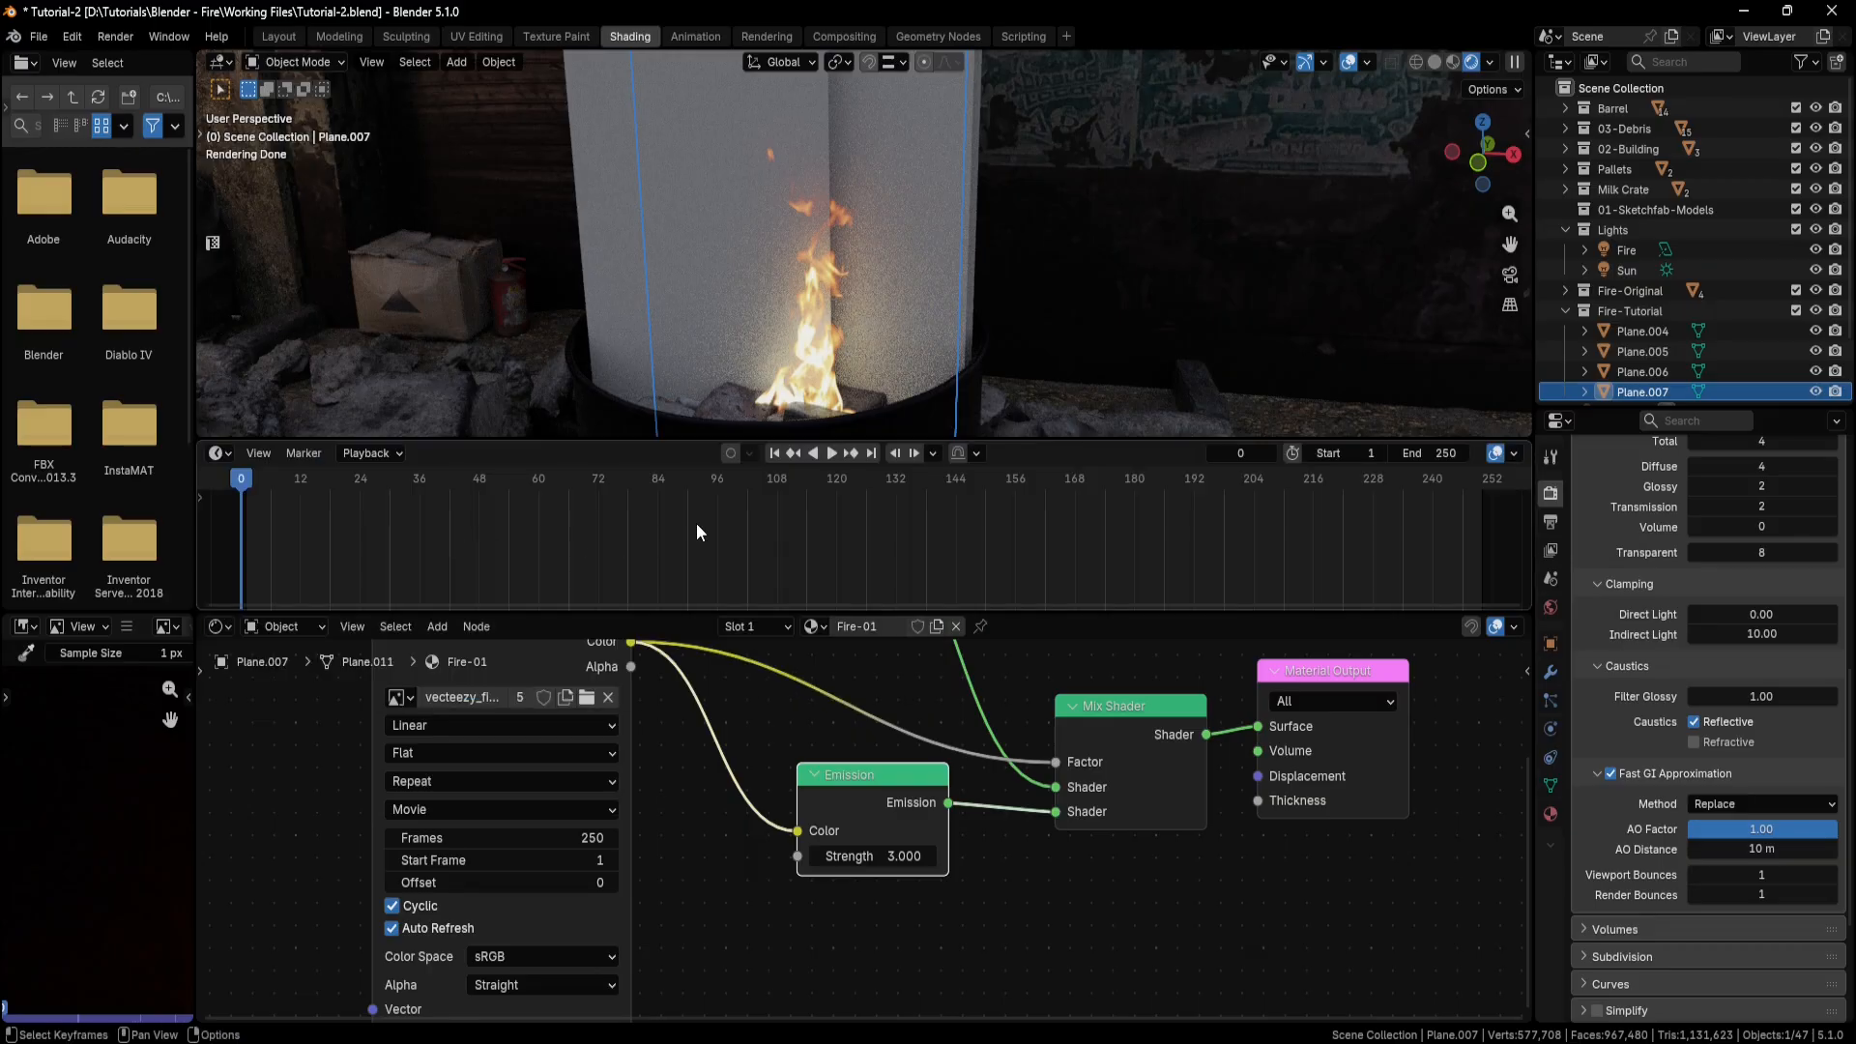
Play the animation to check the fire video on the plane, then stop it and return to frame 1.
click(831, 454)
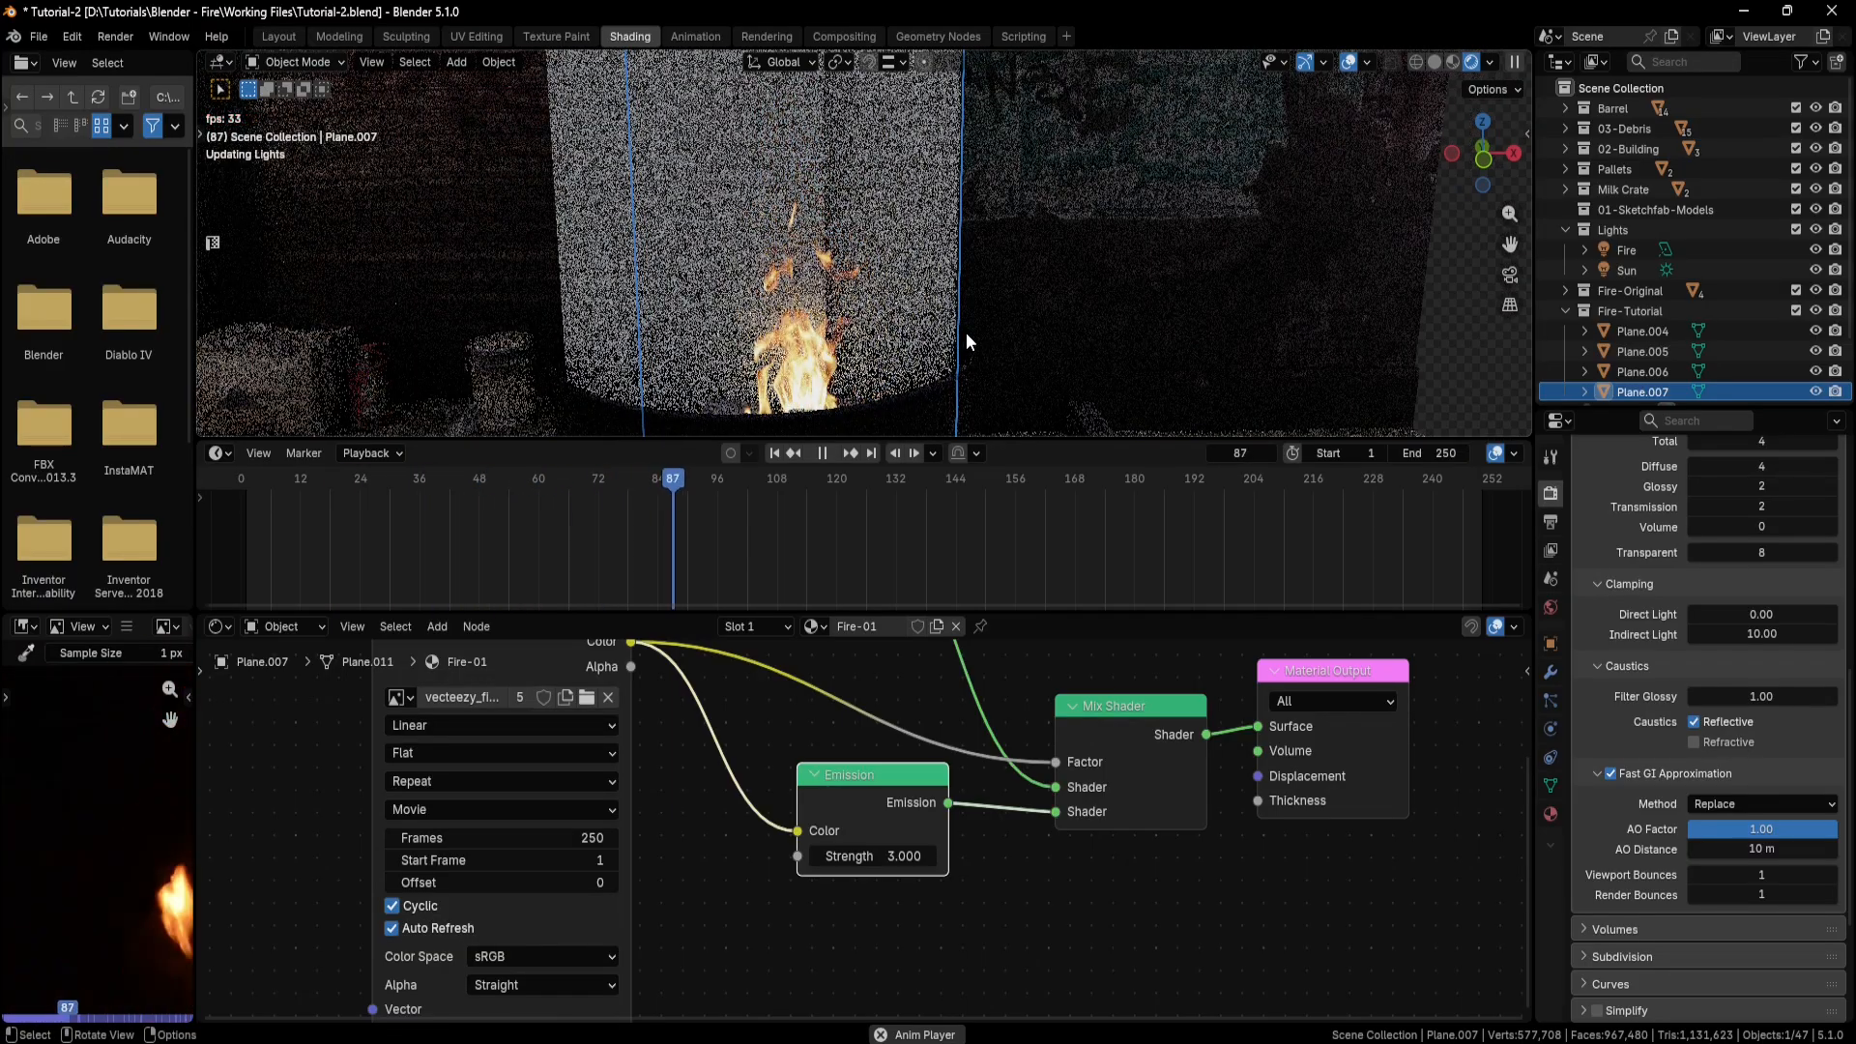
click(825, 454)
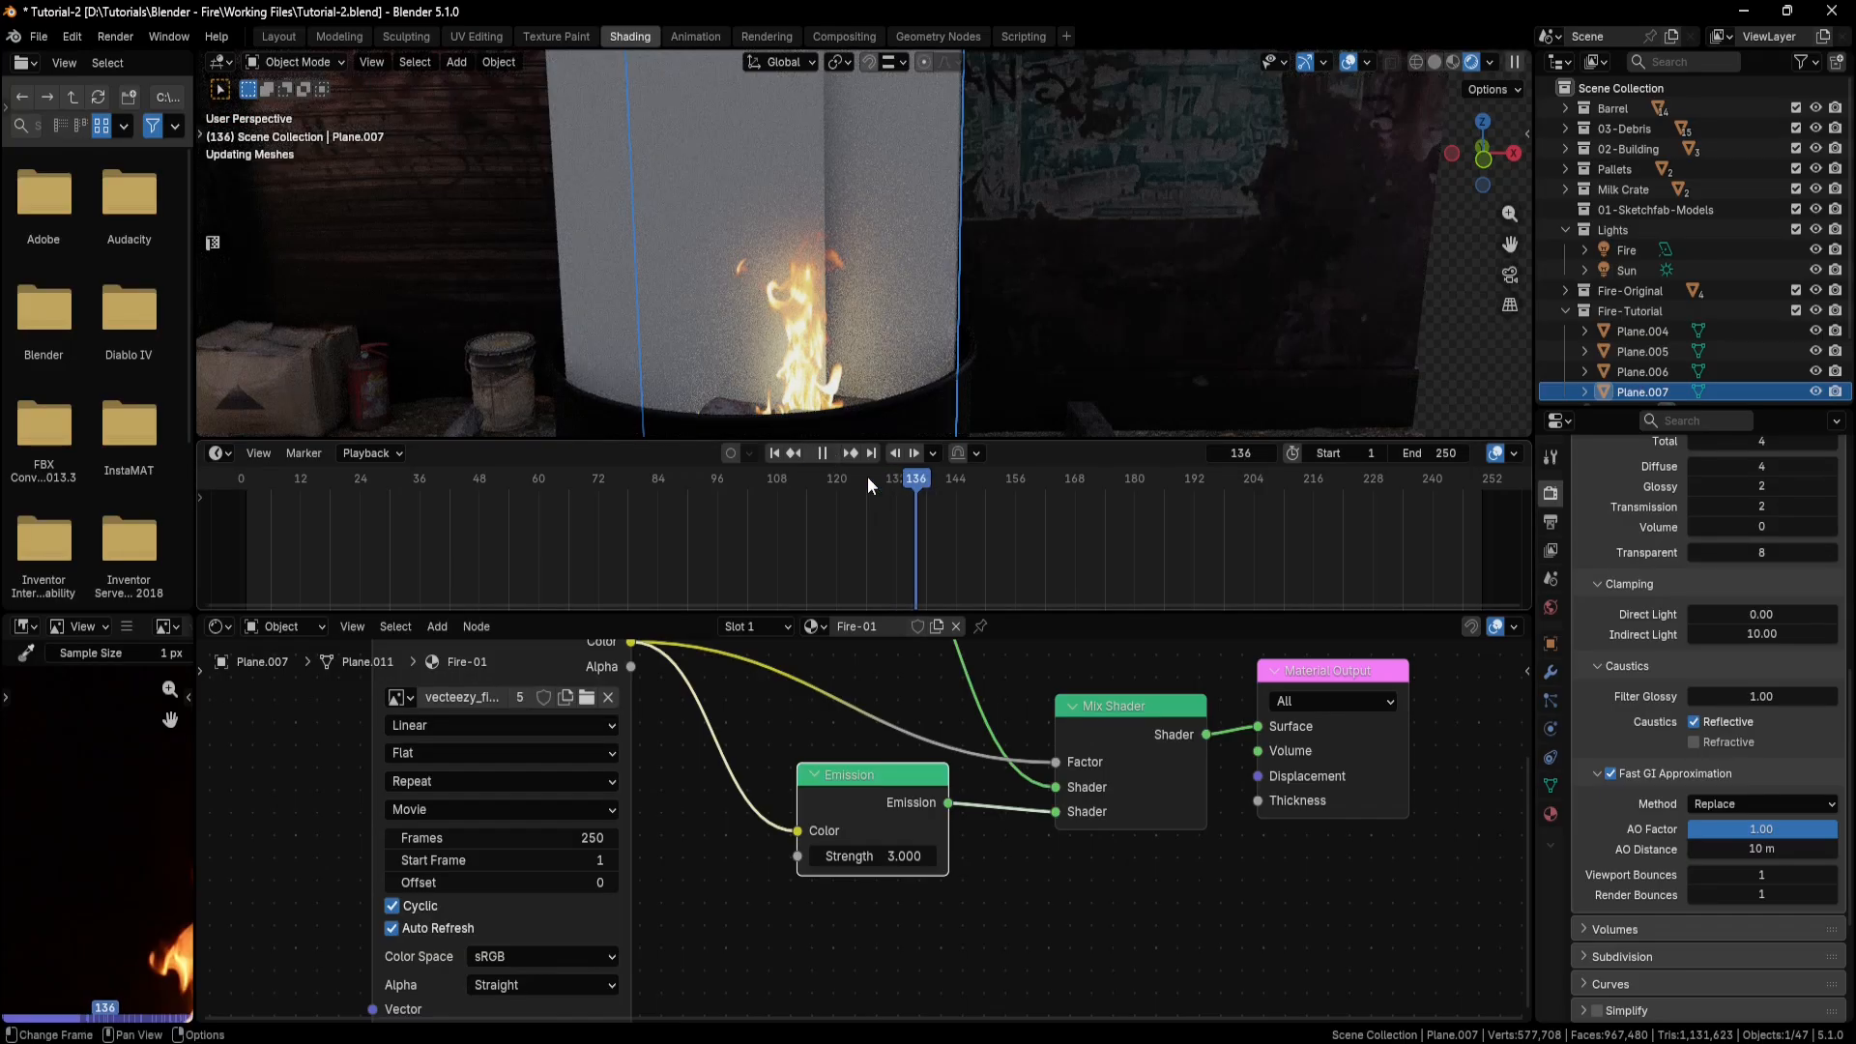
click(245, 473)
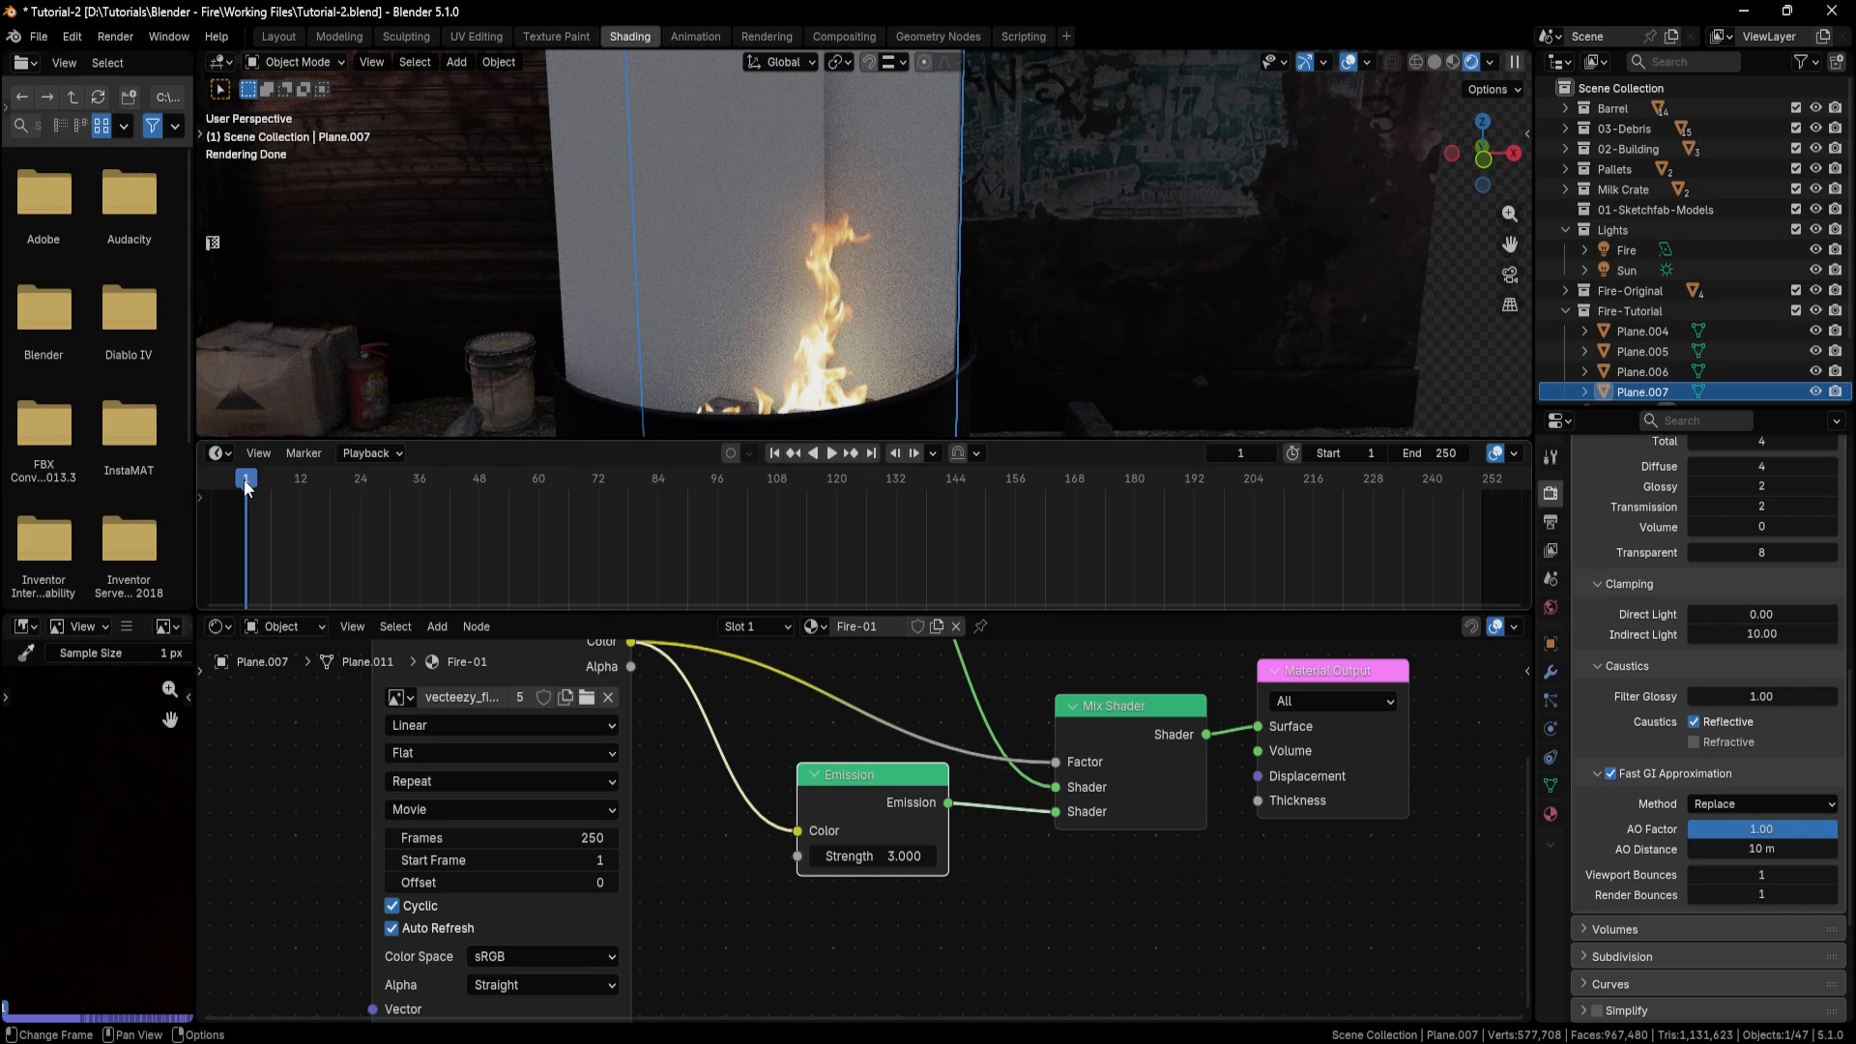
Select all nodes of the Fire-01 material and copy them.
scroll(847, 744, down, 3)
middle_drag(847, 743, 767, 808)
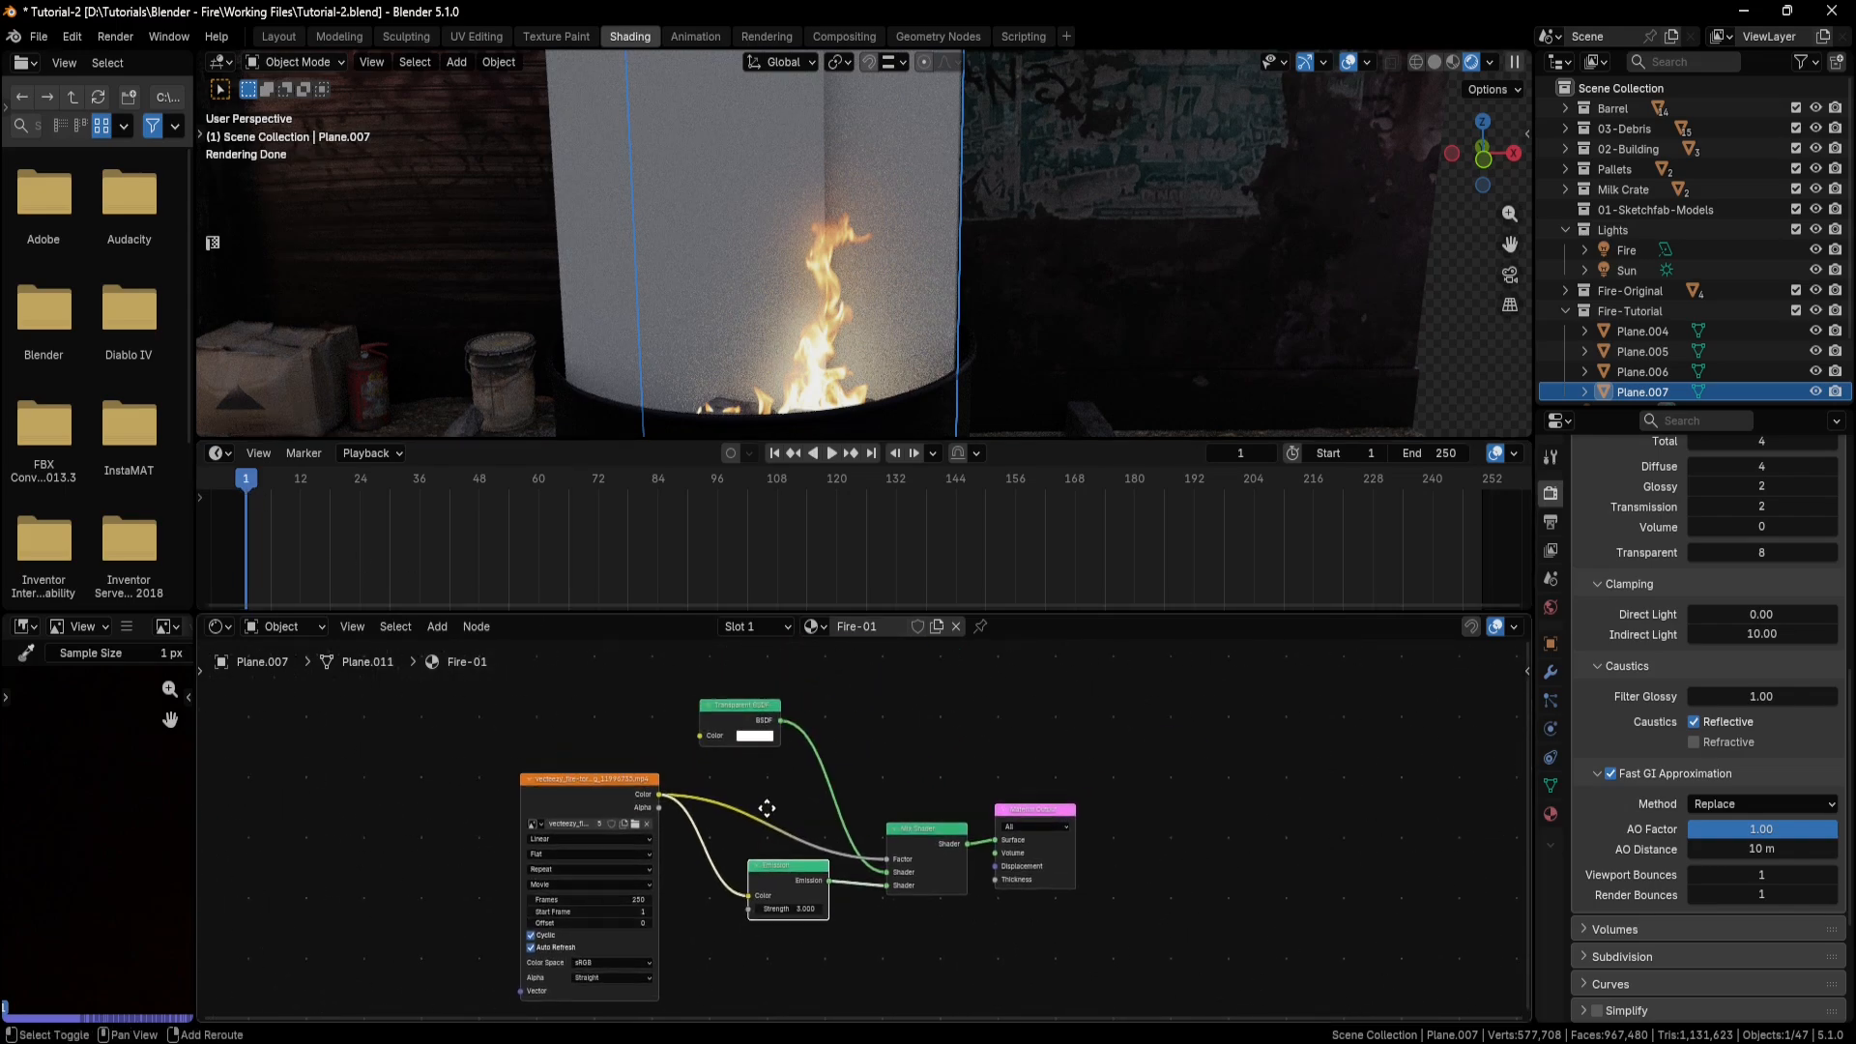
drag(1109, 676, 581, 935)
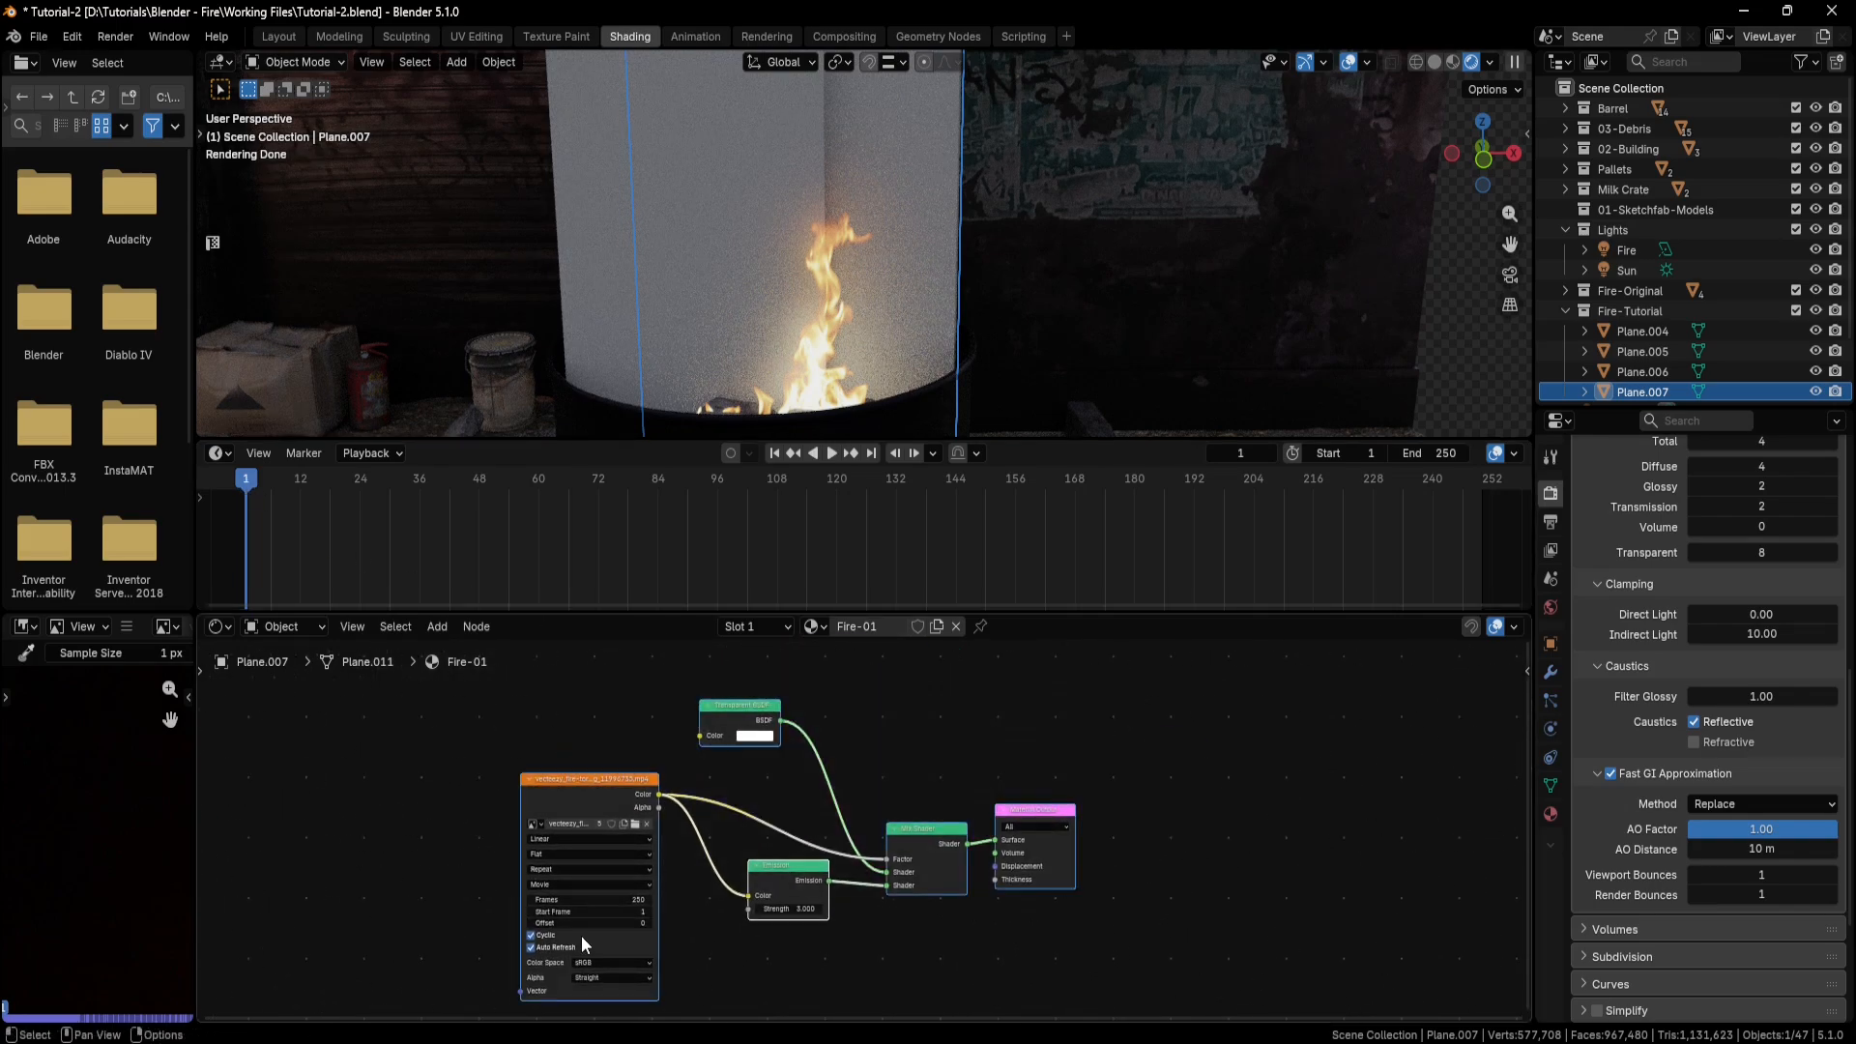
right_click(879, 715)
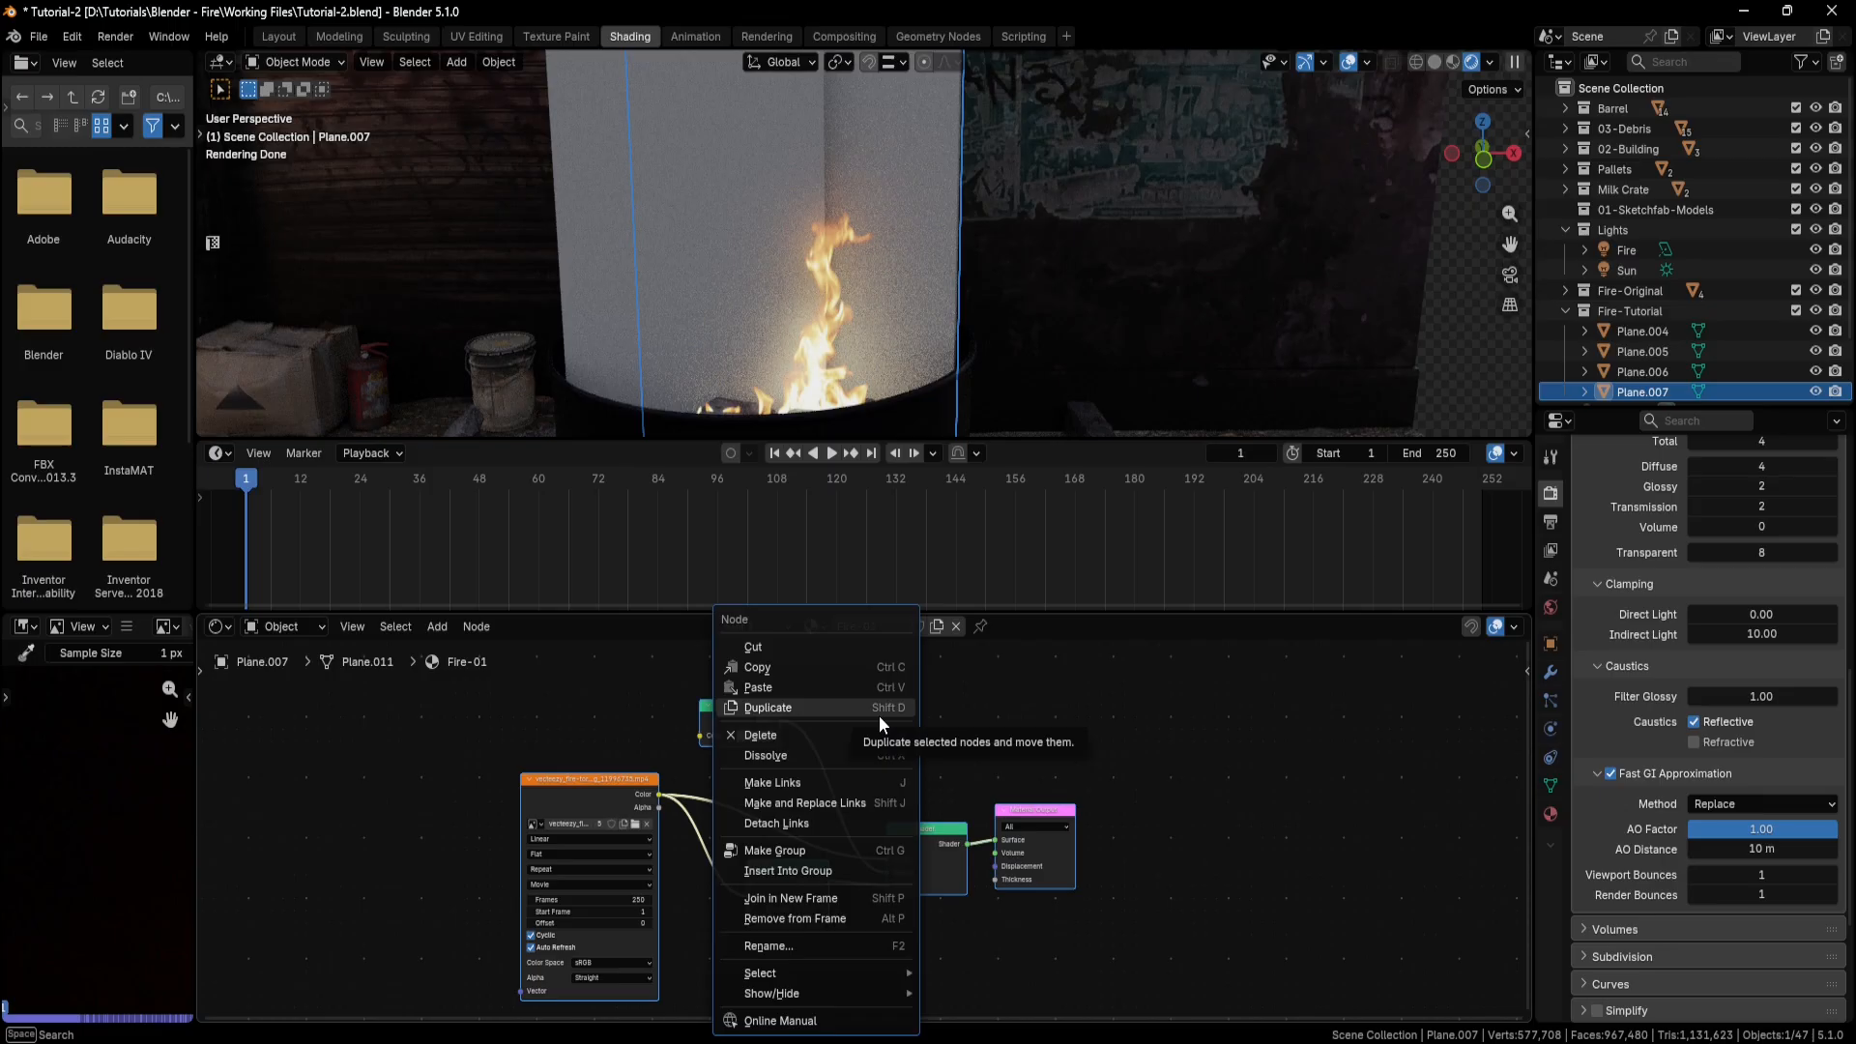
click(786, 663)
Select the neighbouring blank plane, Plane.005, and give it a new material named Fire-02.
key(KP_Decimal)
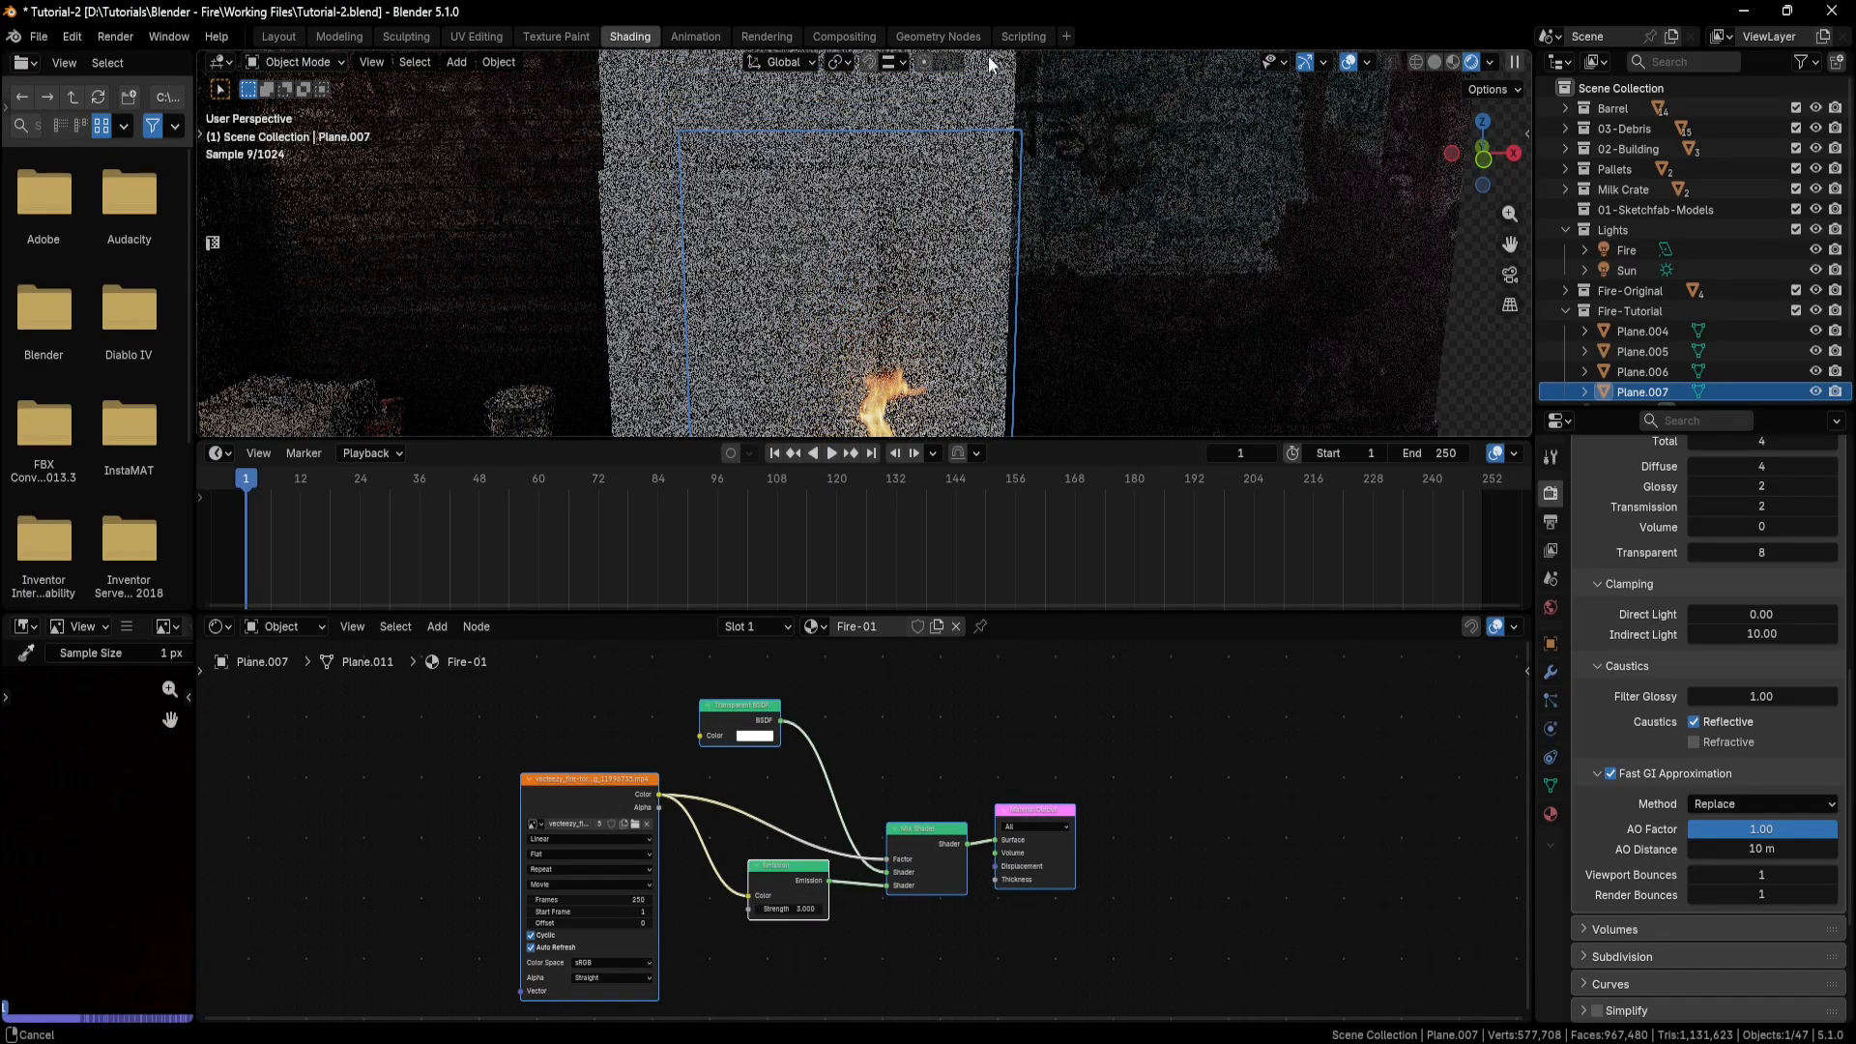
click(631, 195)
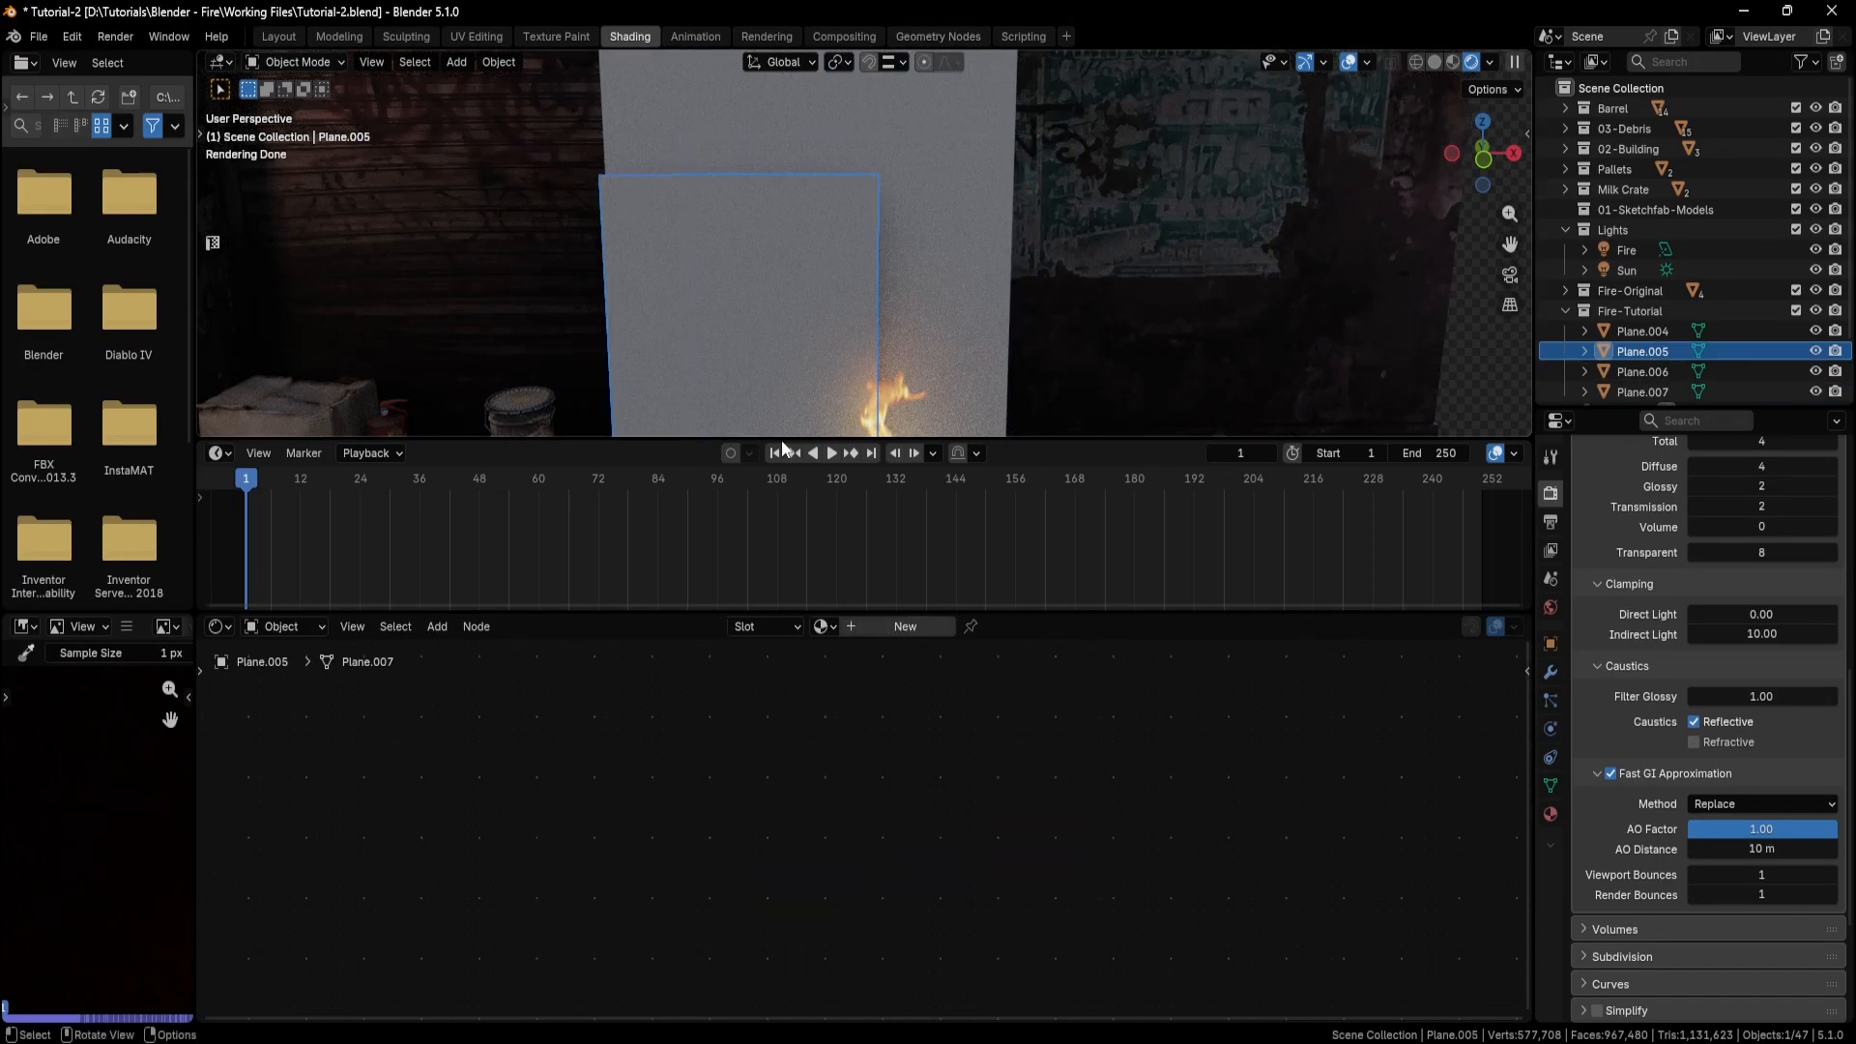
click(905, 626)
click(883, 627)
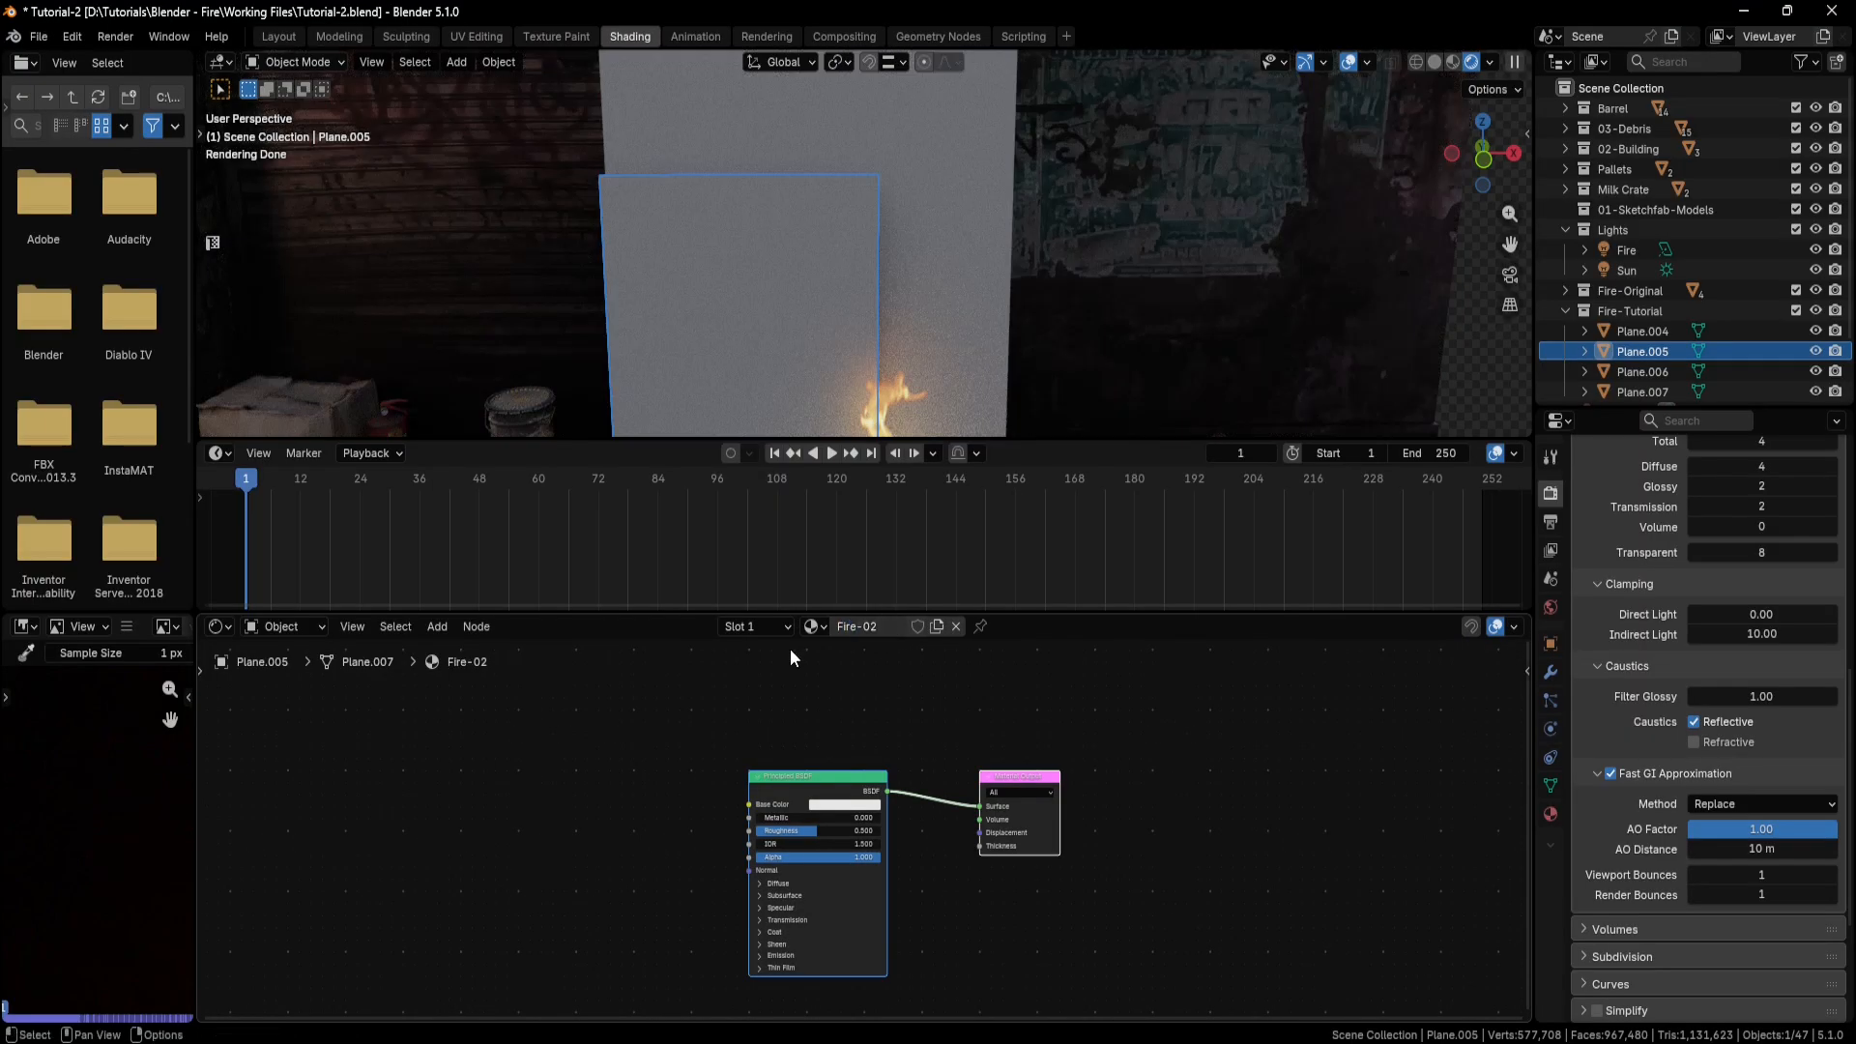
Paste the copied fire nodes into Fire-02 and delete its default Principled BSDF and Material Output nodes.
click(484, 785)
right_click(484, 785)
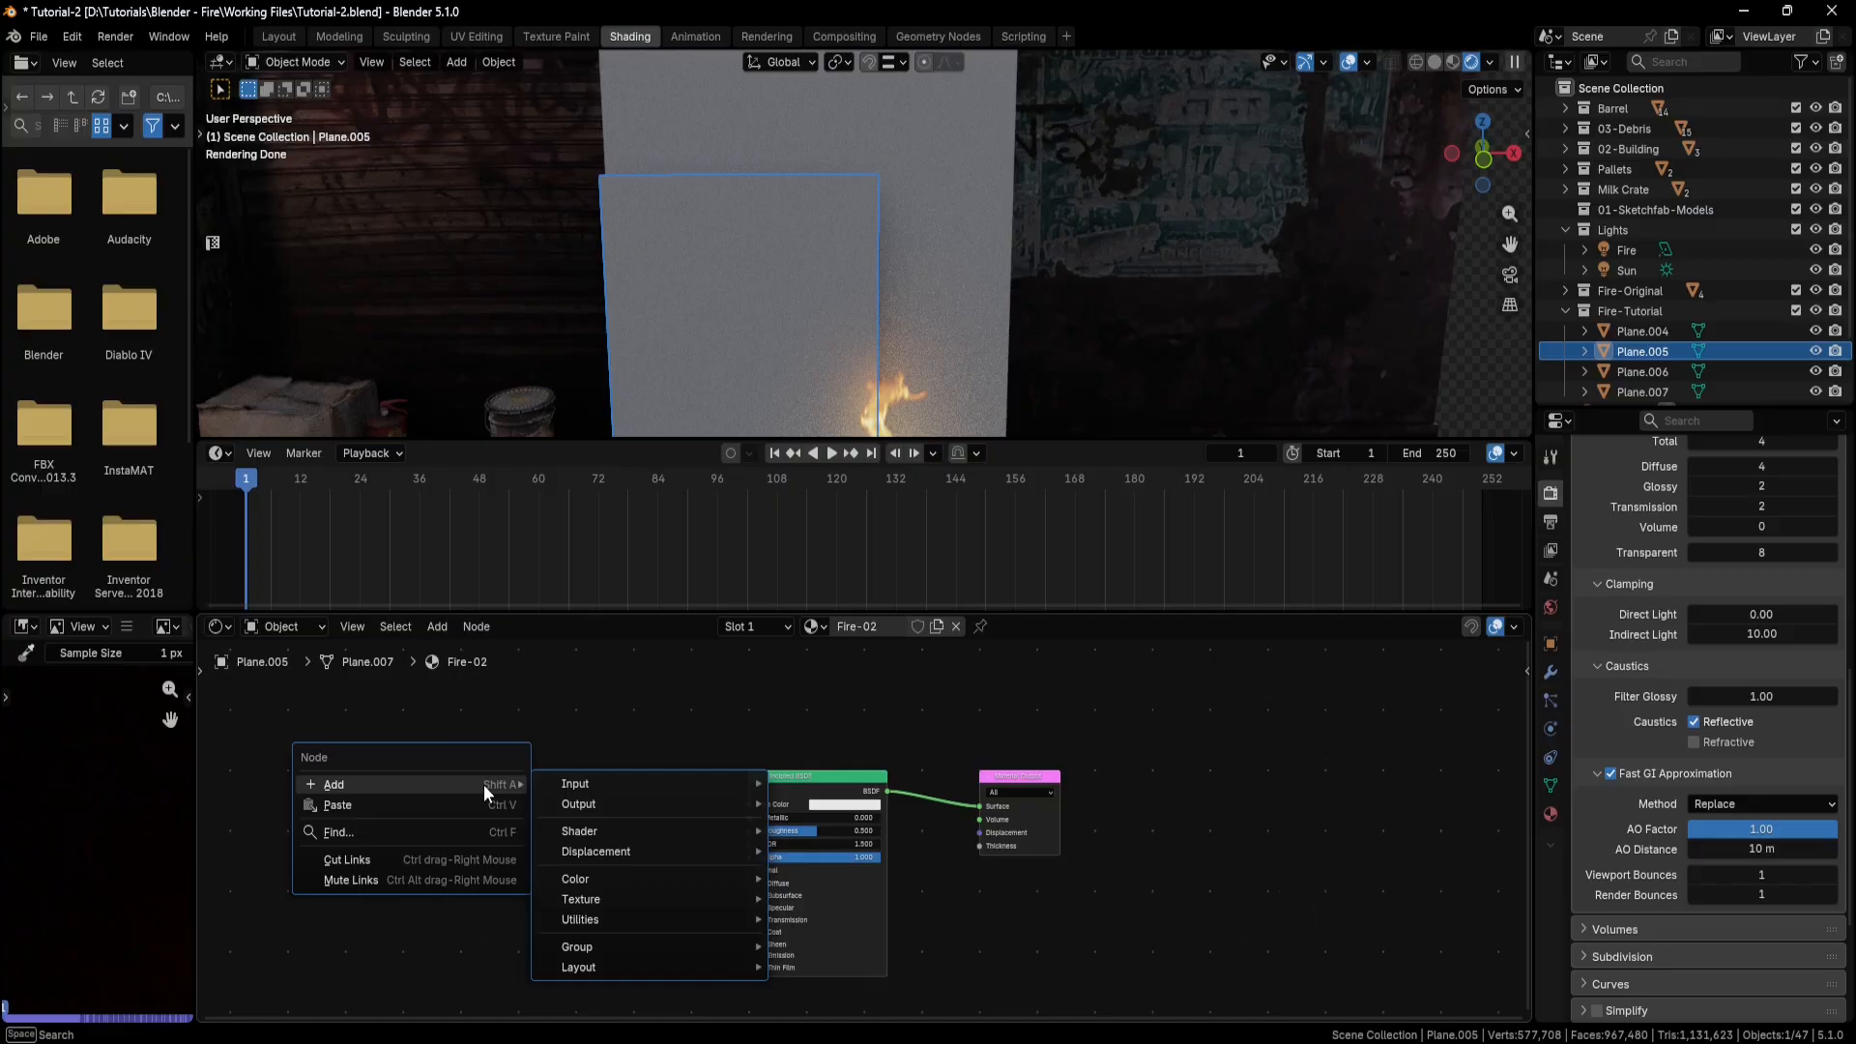
click(472, 804)
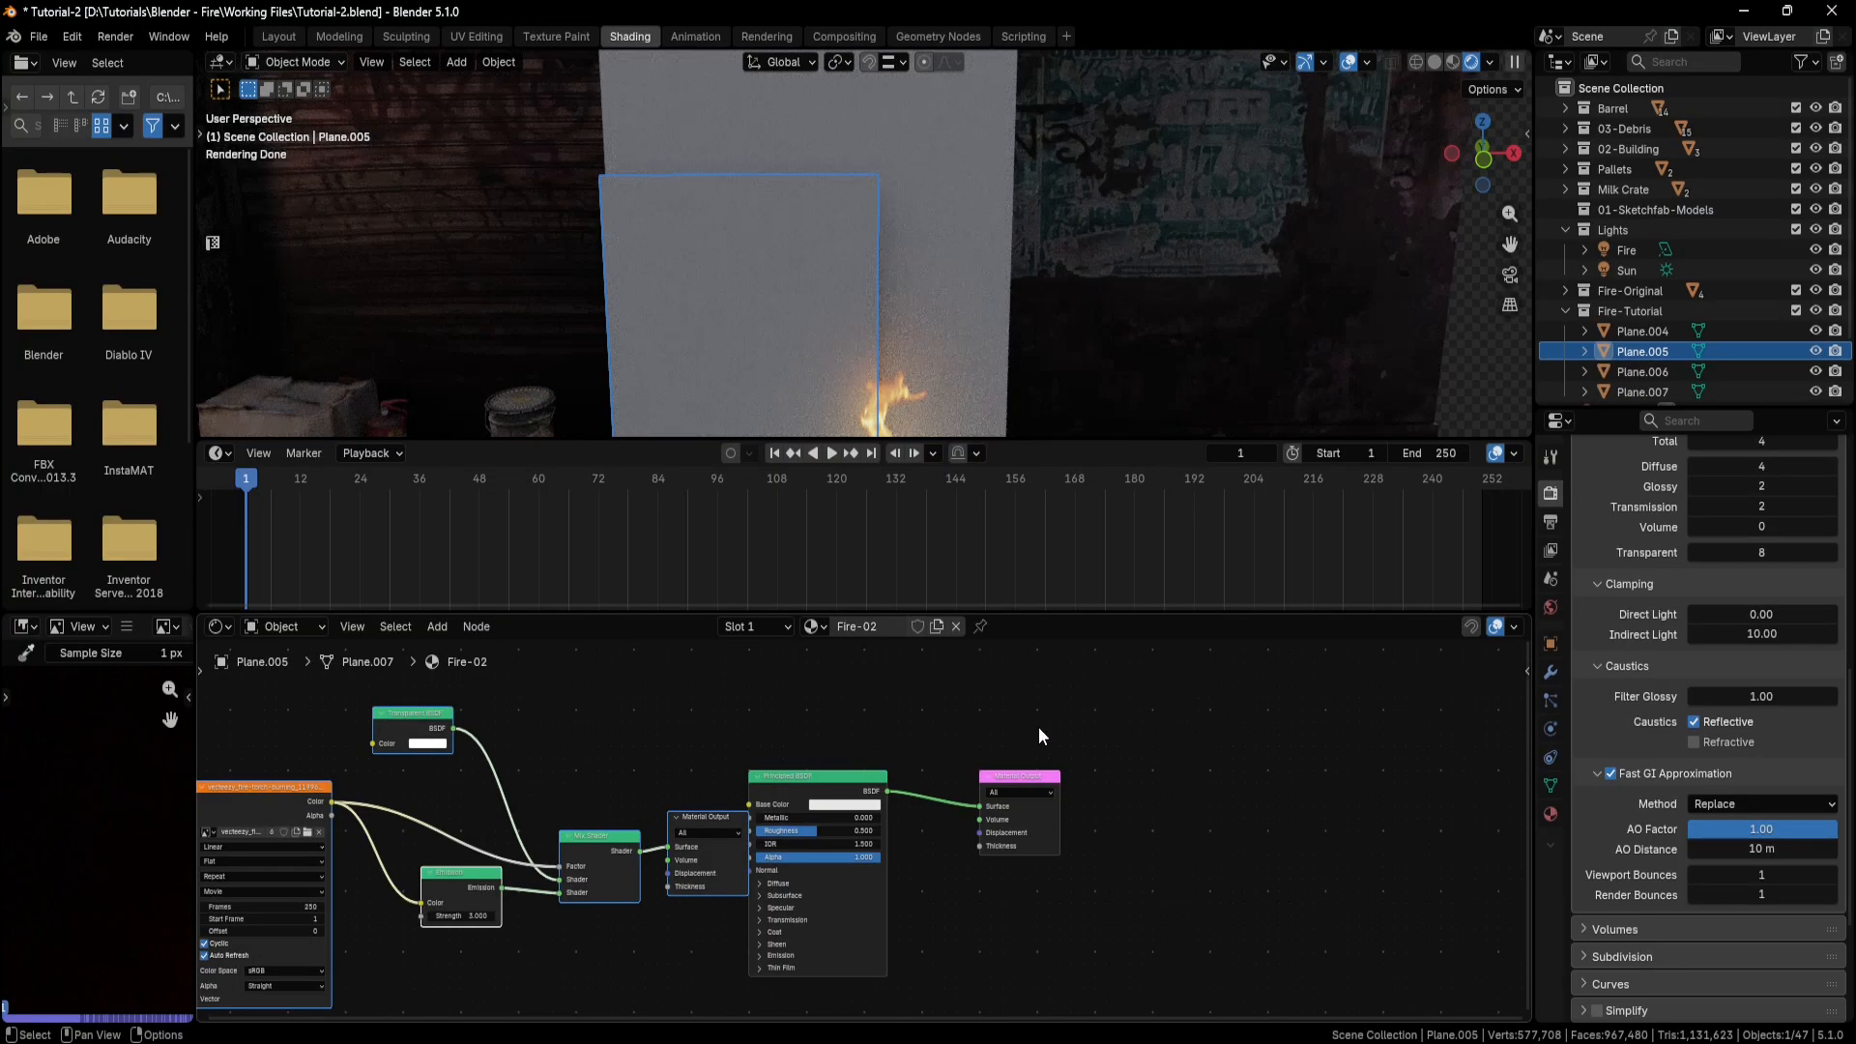
drag(872, 867, 870, 867)
key(x)
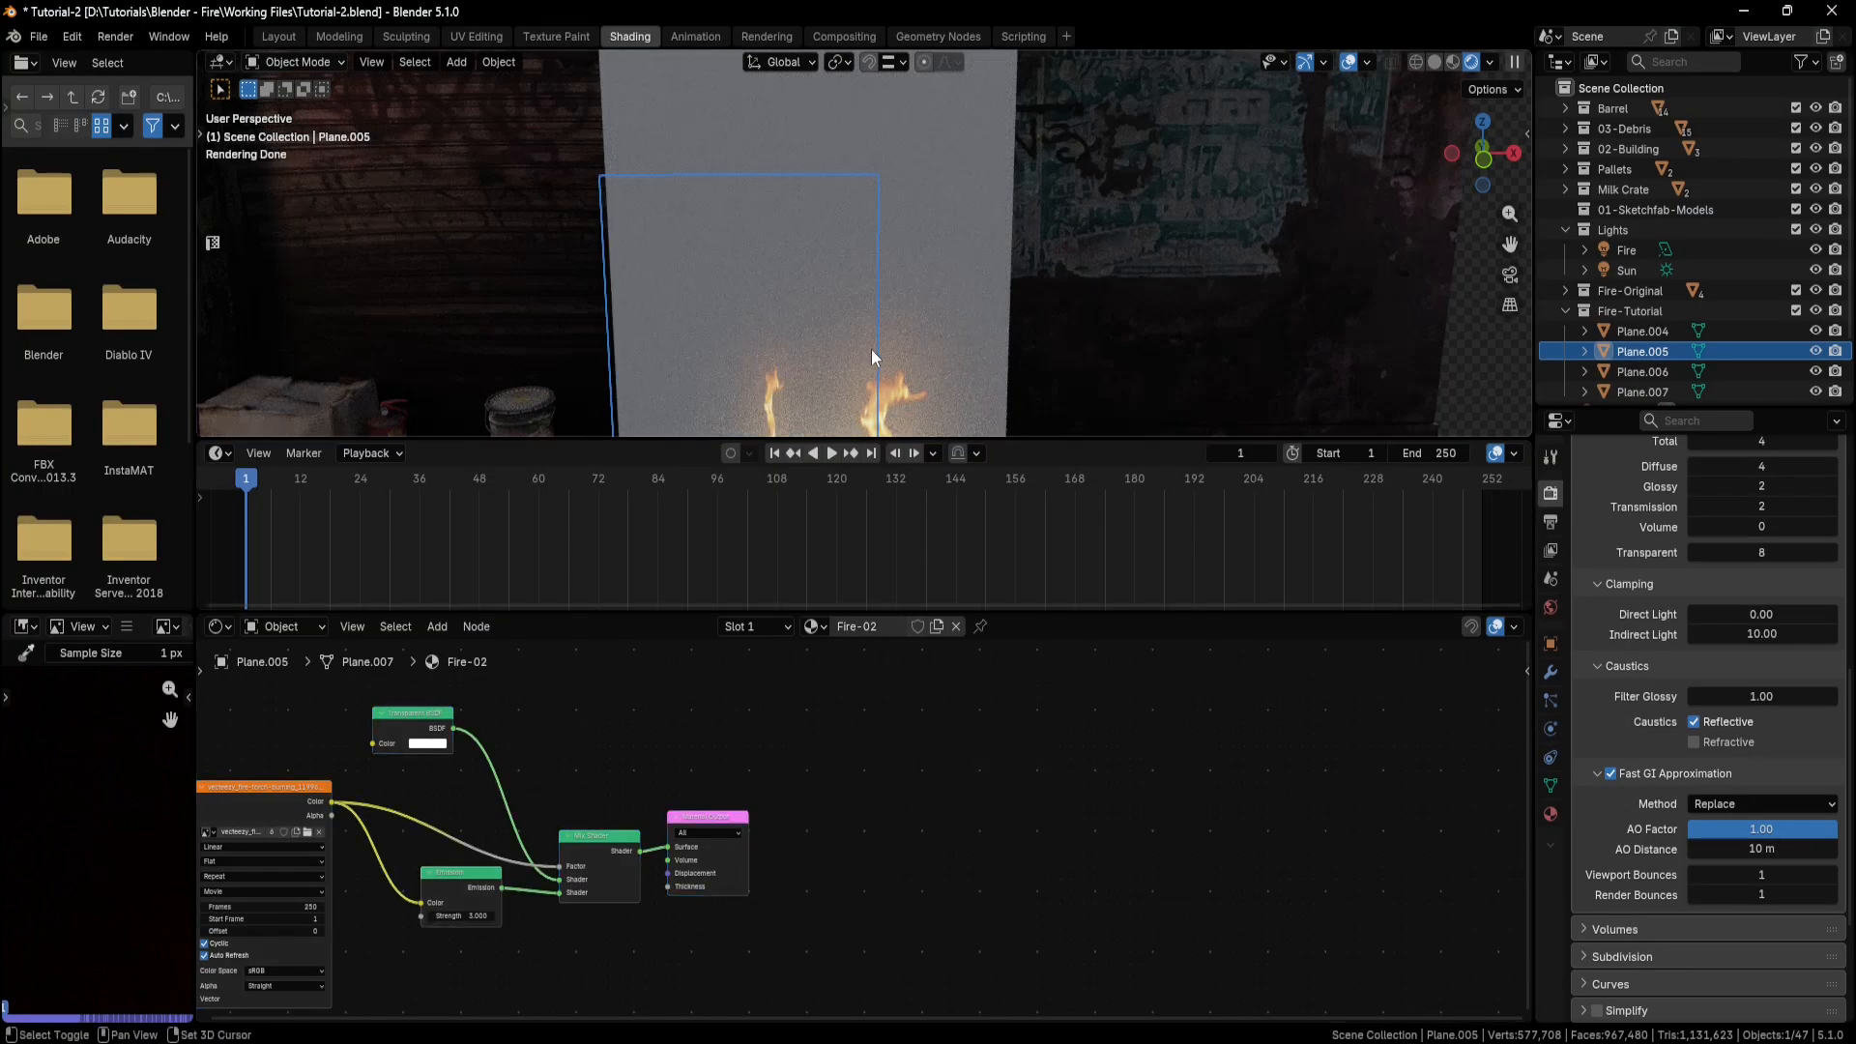
middle_drag(907, 230, 945, 297)
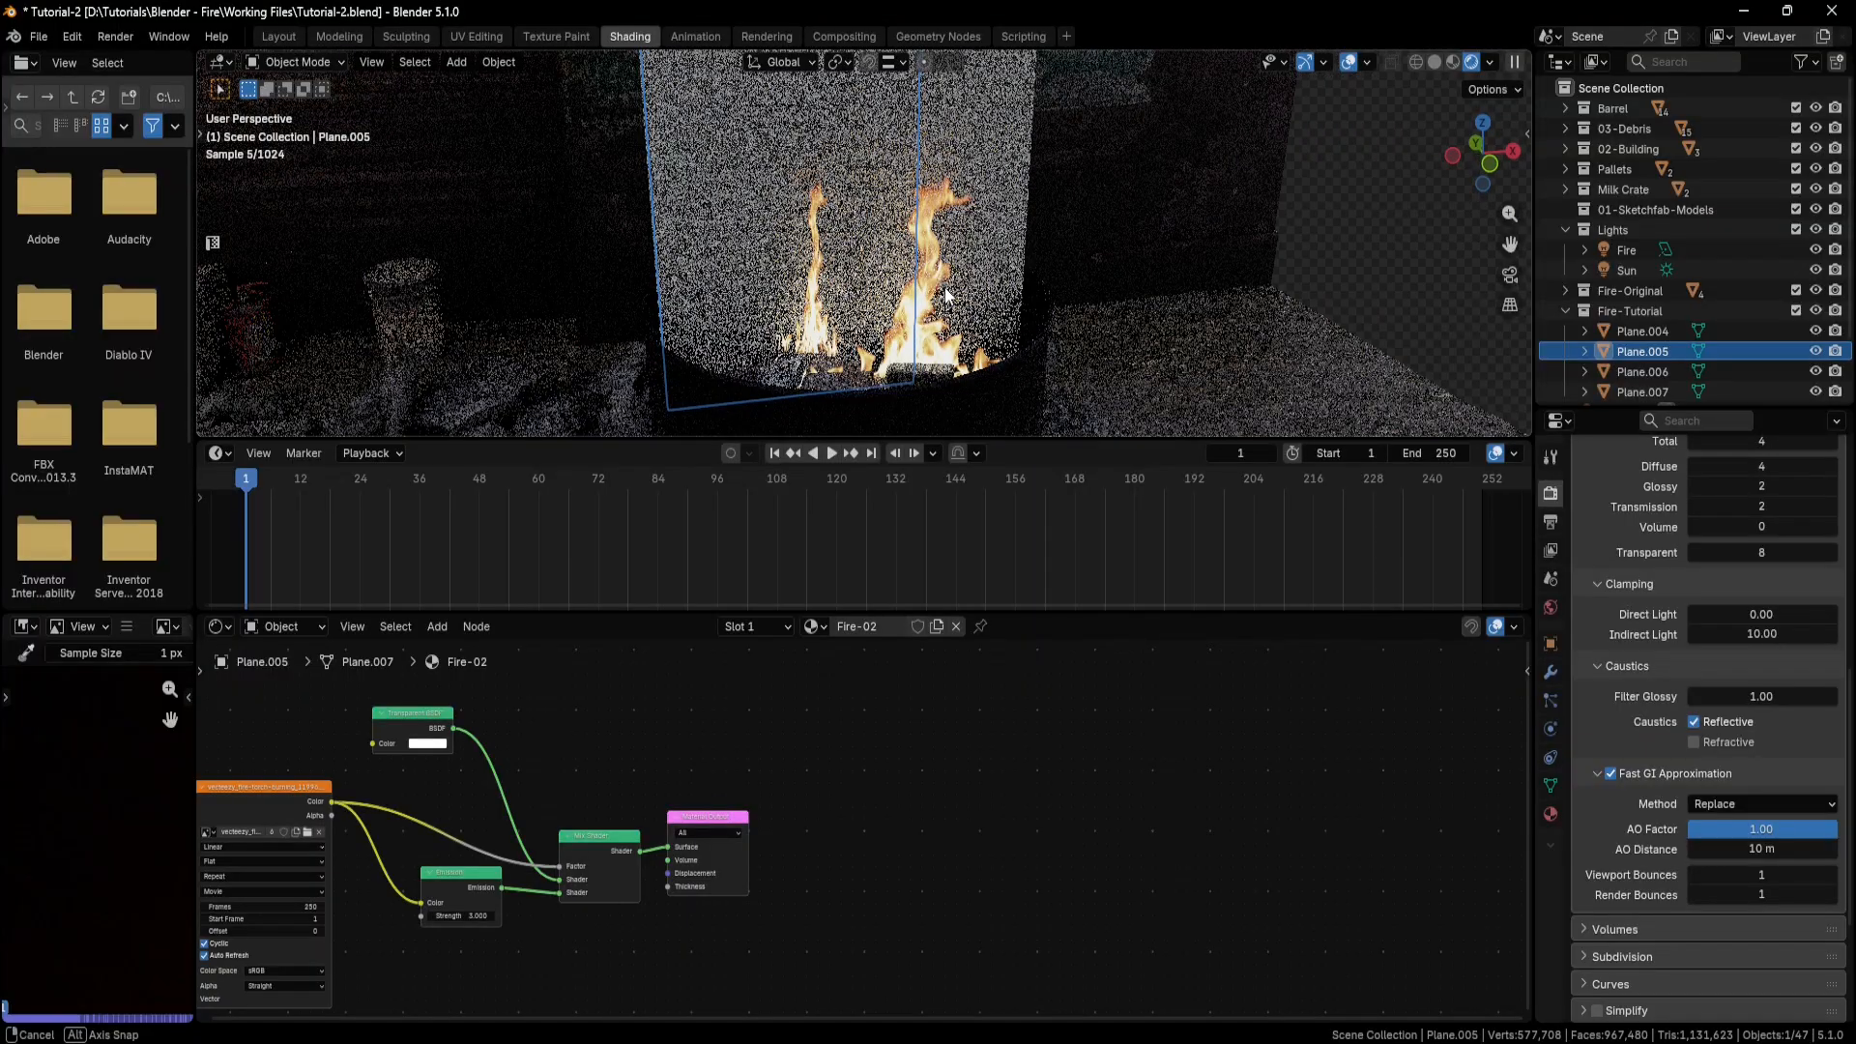
In the UV Editing workspace, unwrap Plane.005 with Zen Unwrap and move its UV island over the flame in the video image.
click(493, 36)
middle_drag(947, 329, 1261, 331)
click(1417, 243)
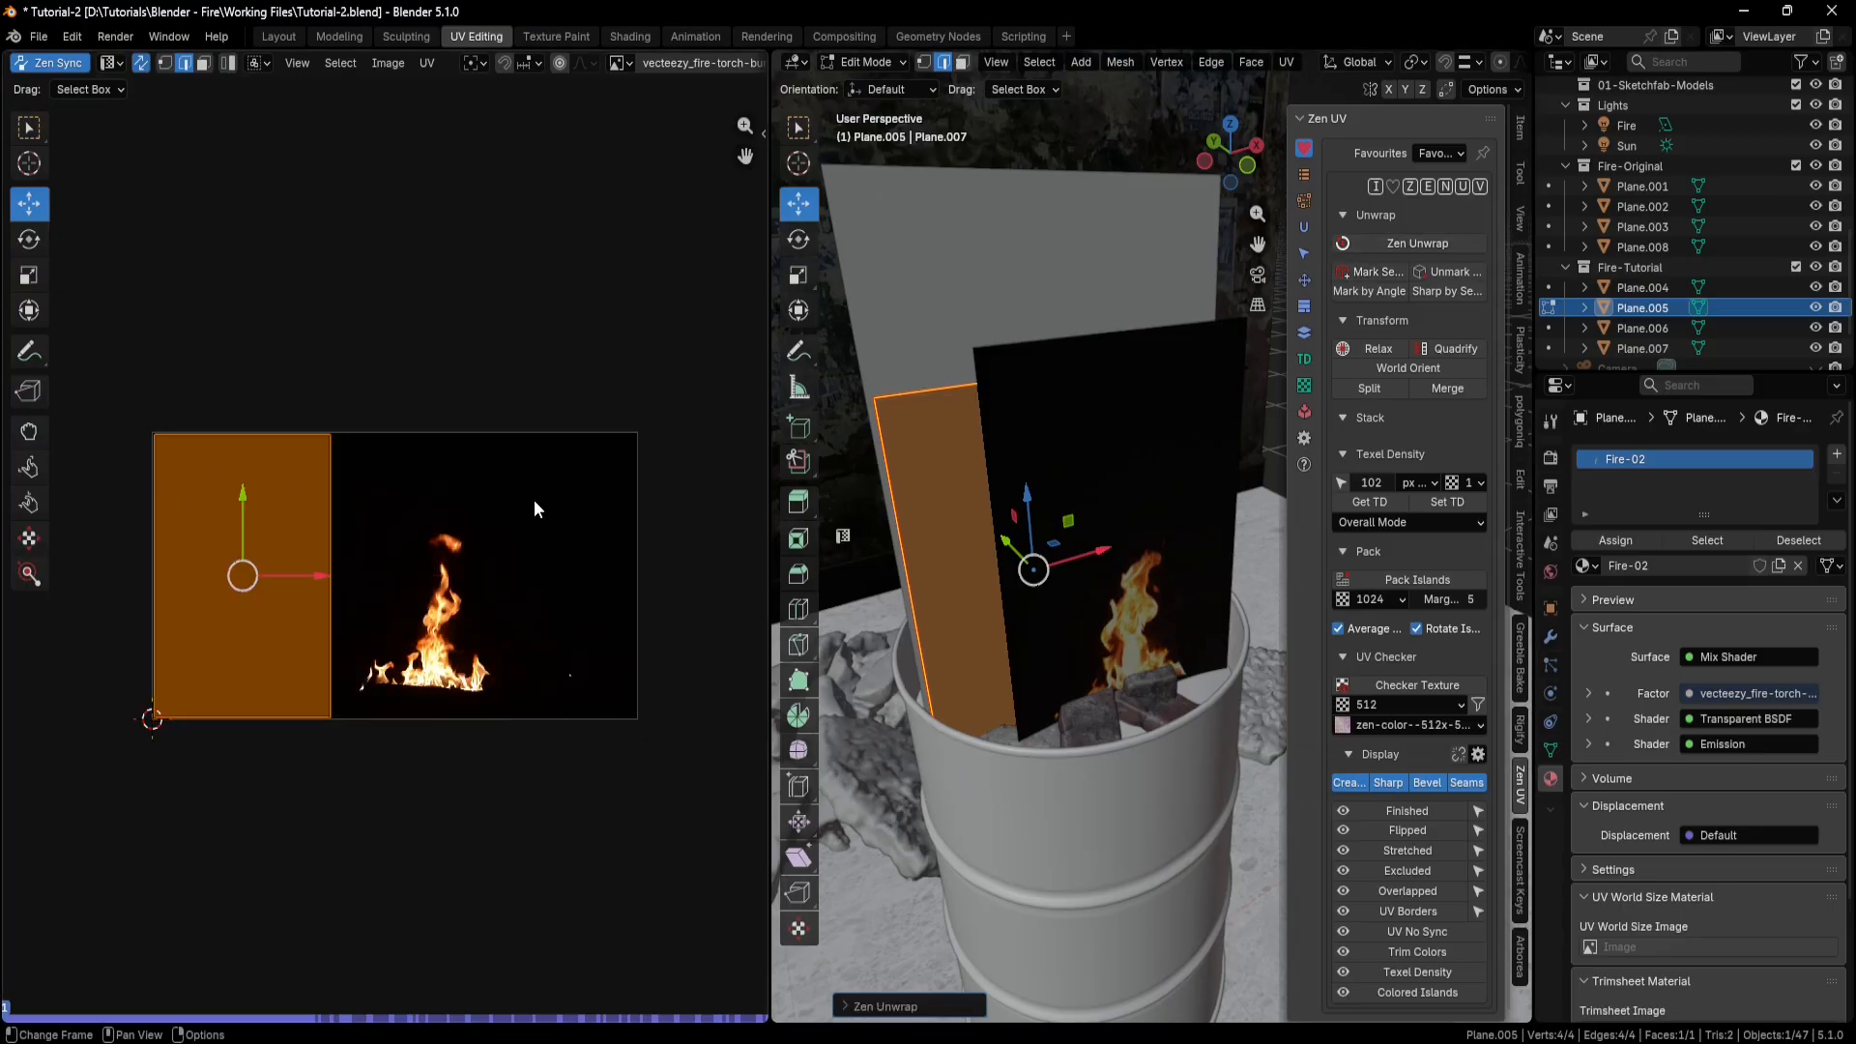
key(g)
click(512, 558)
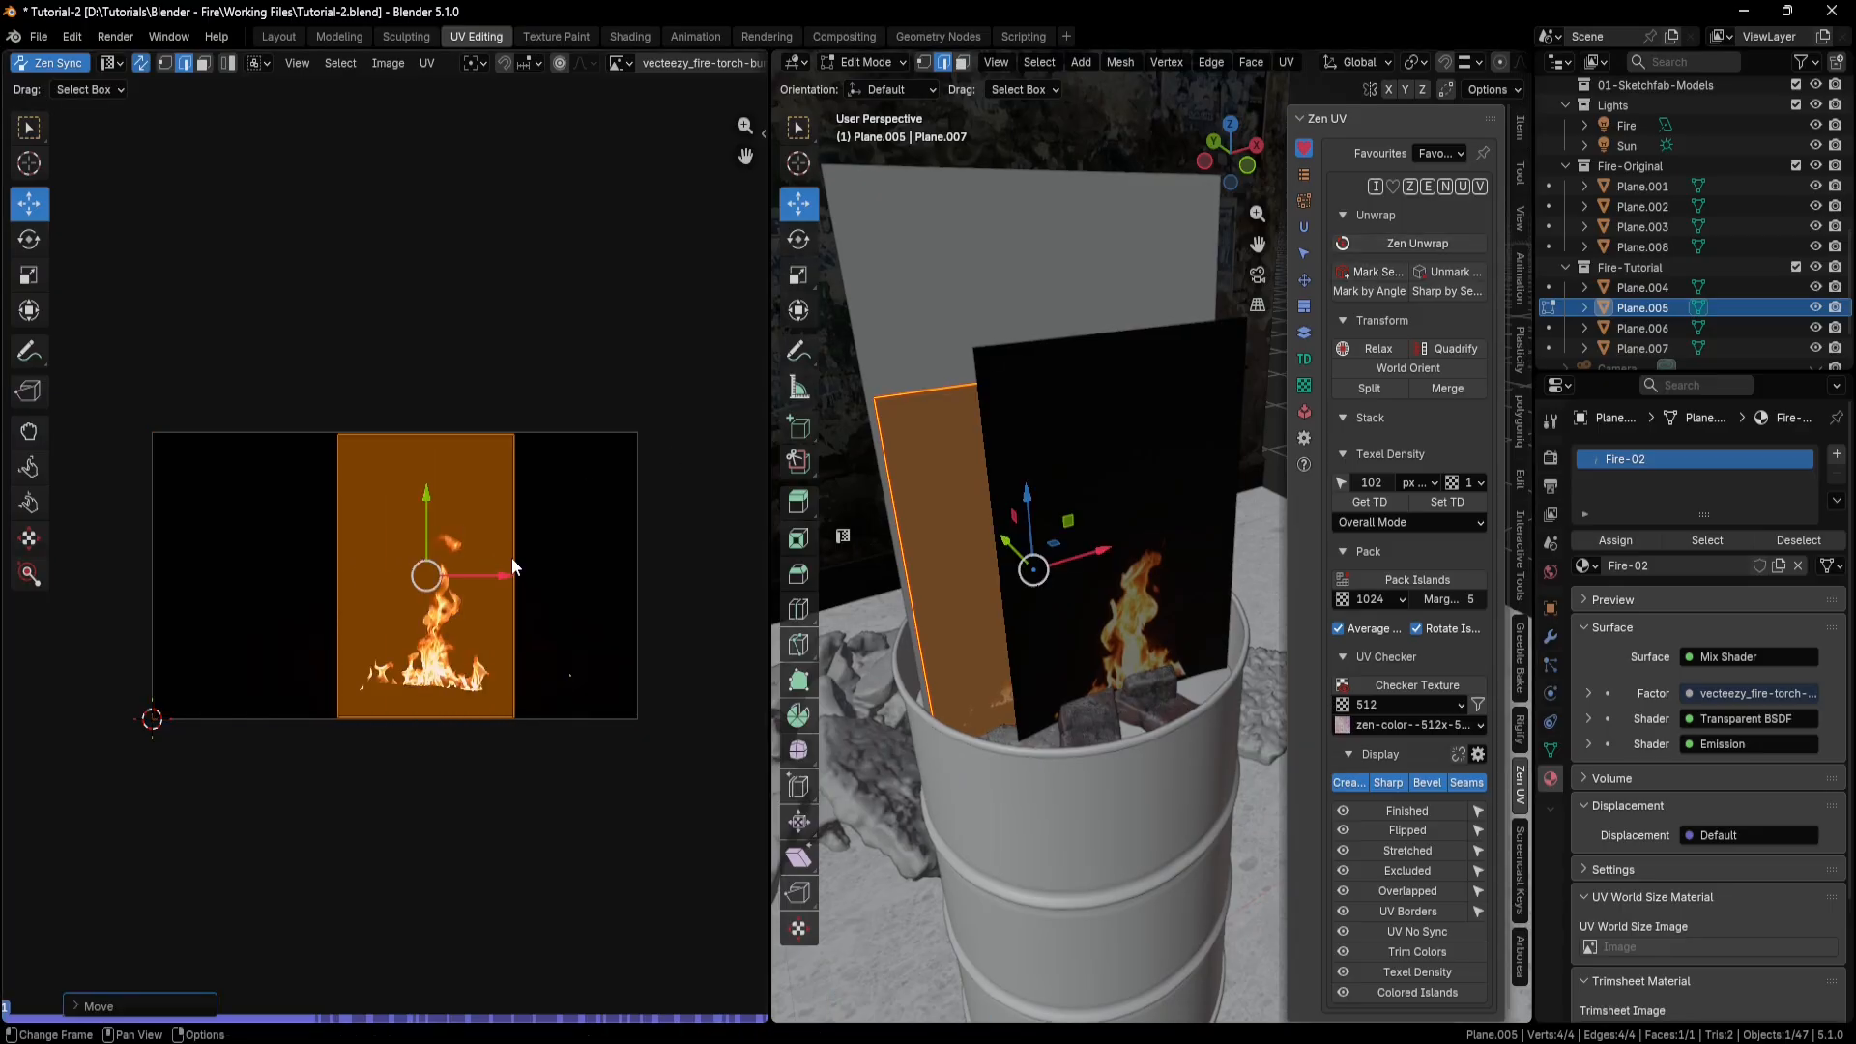
Return to the Shading workspace, play the animation to compare both flames, and go back to frame 0.
click(631, 37)
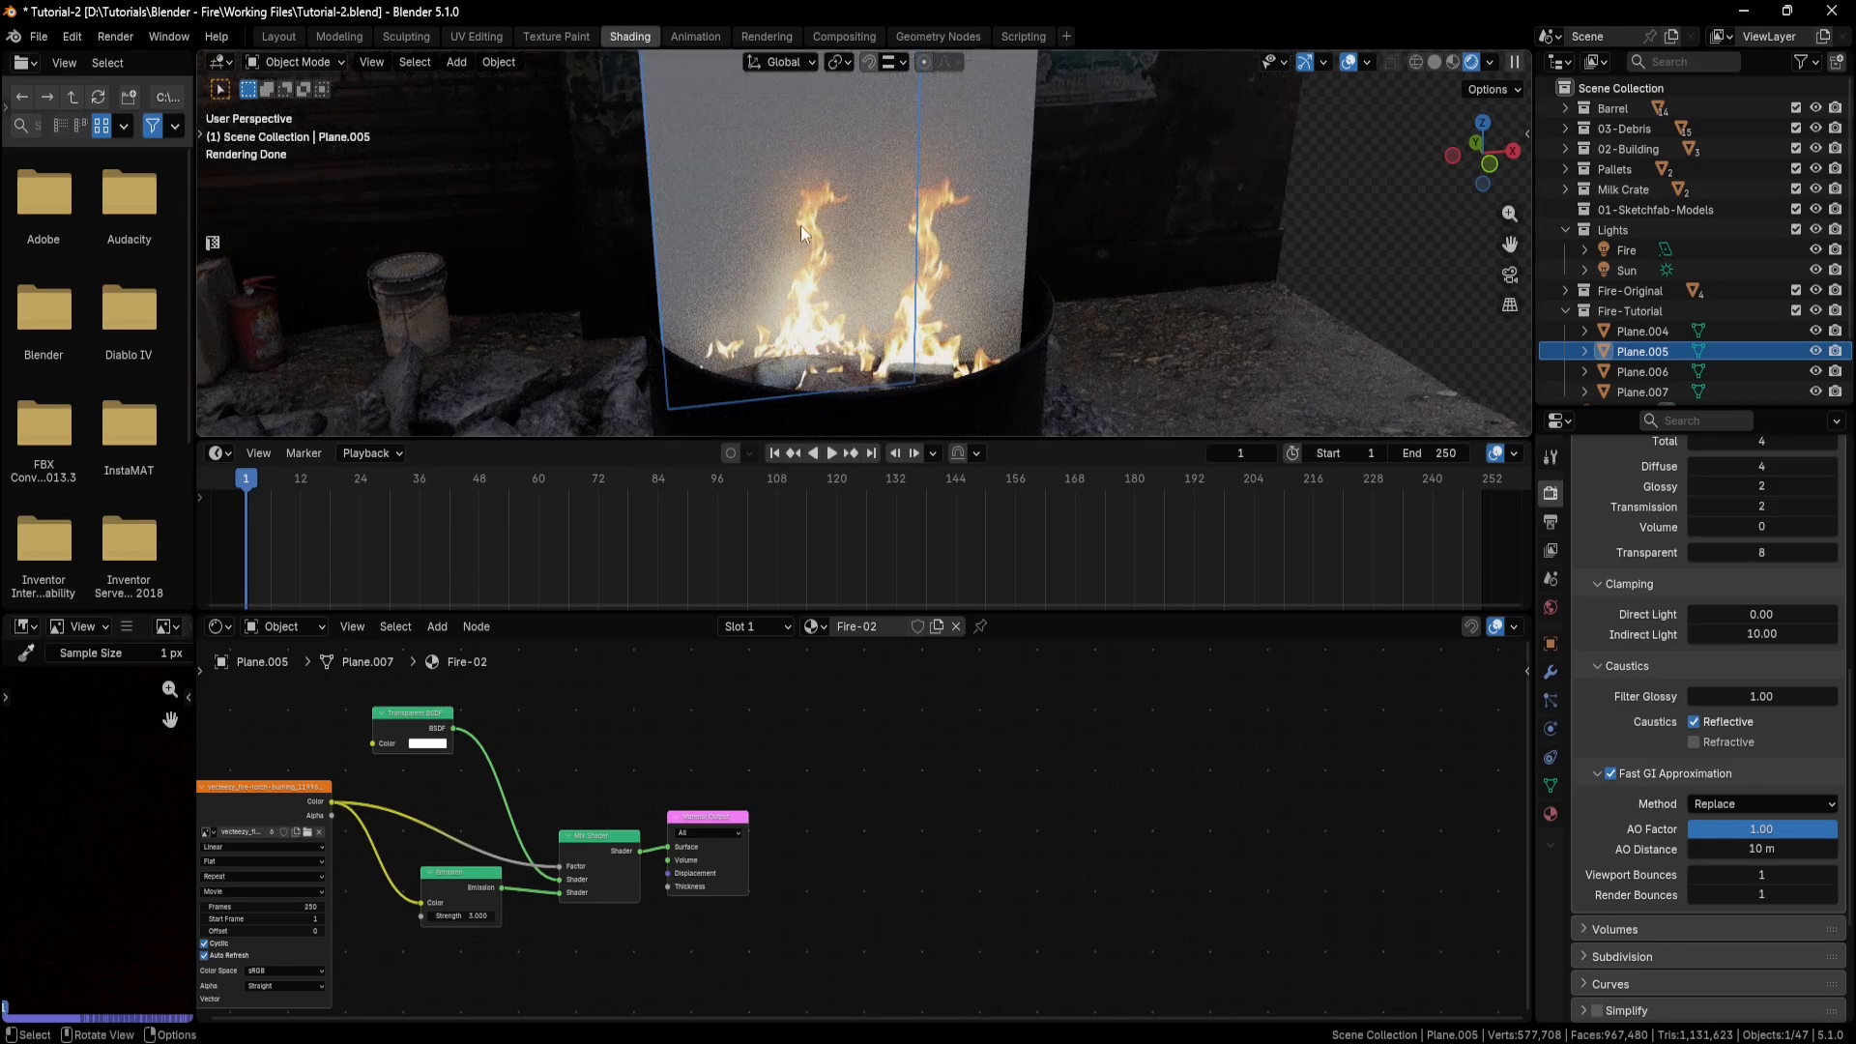
middle_drag(935, 339, 940, 314)
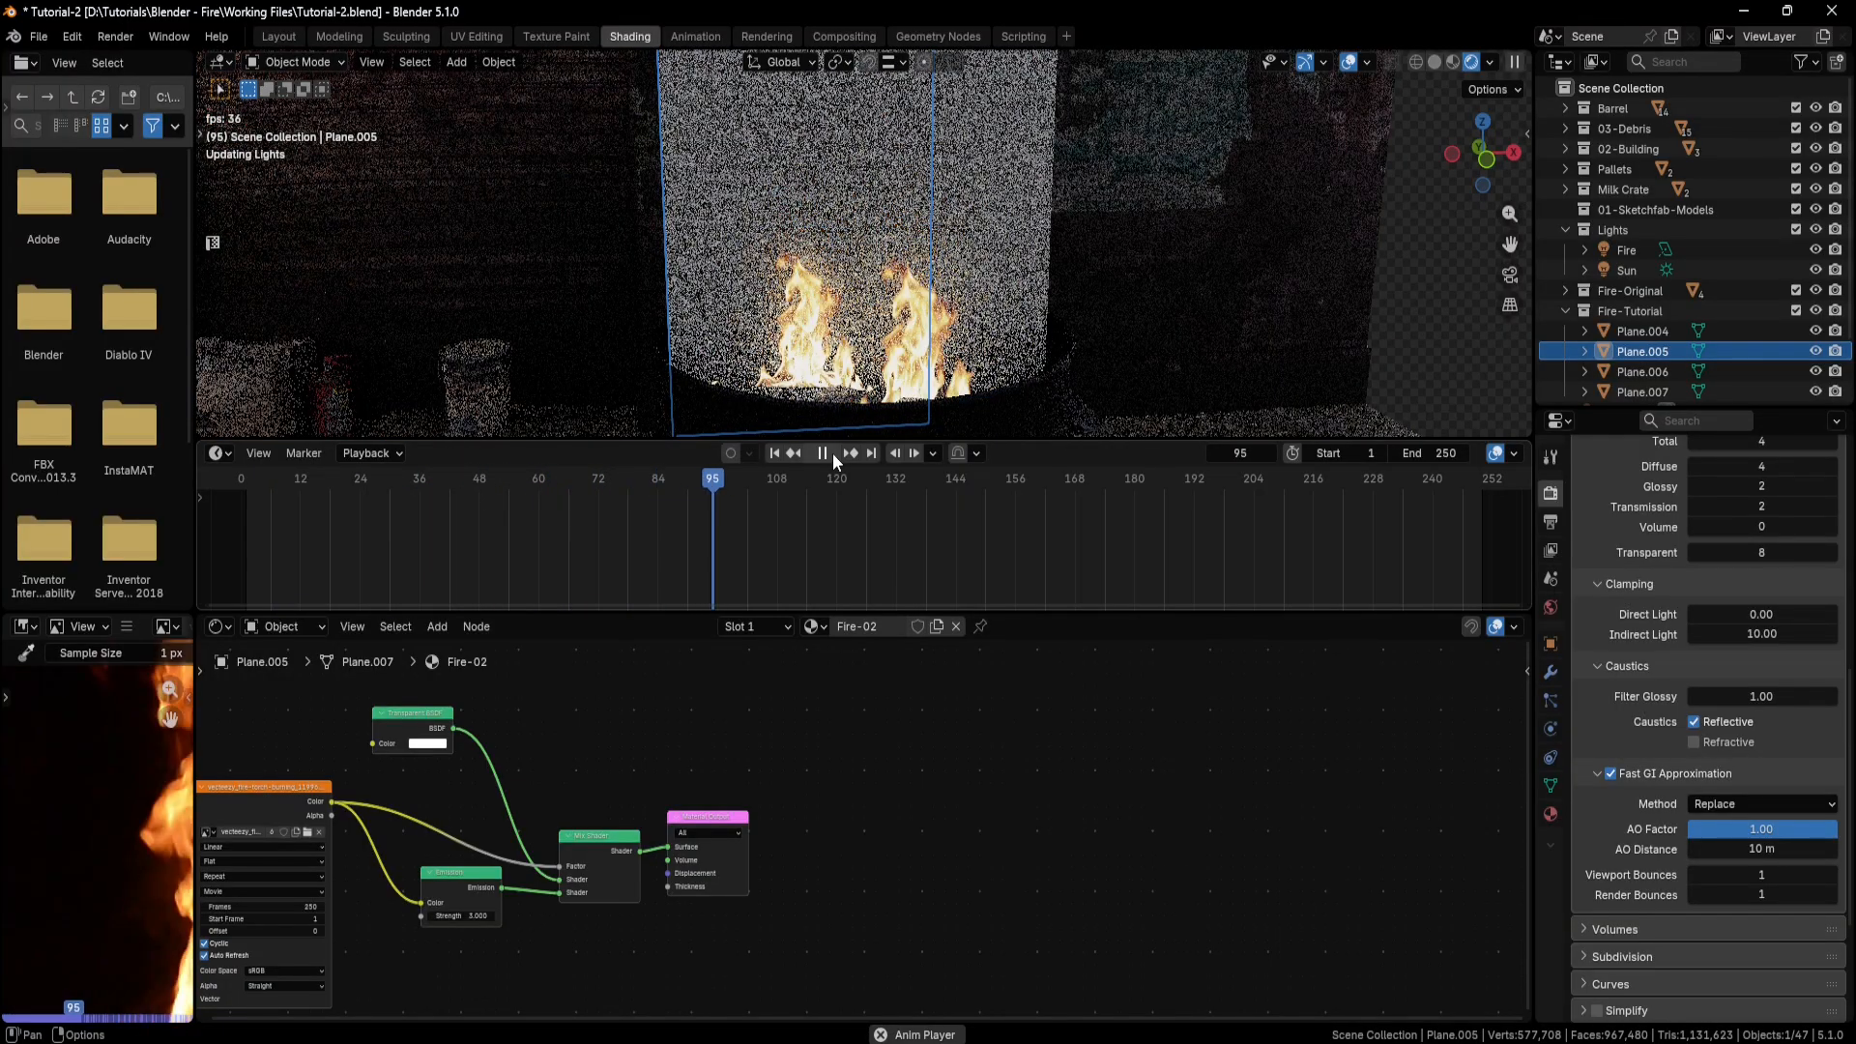
click(832, 454)
drag(760, 478, 241, 477)
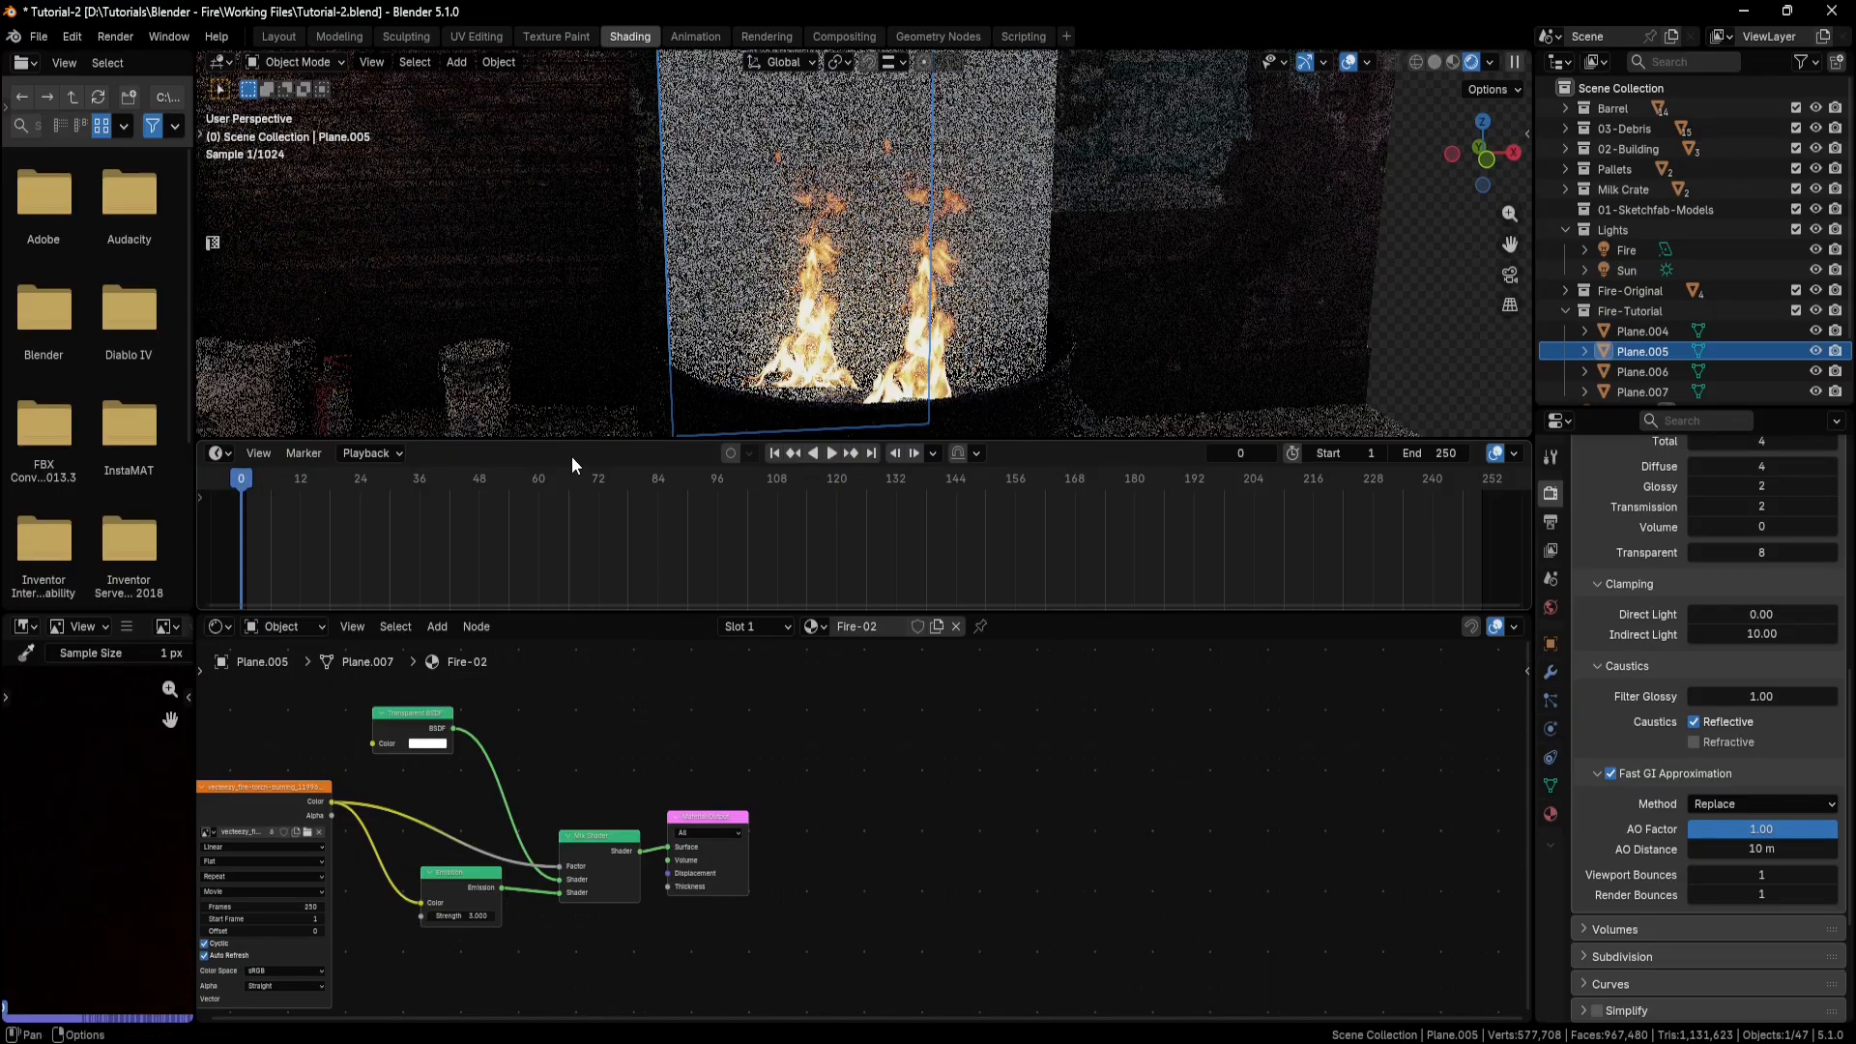
middle_drag(823, 306, 851, 321)
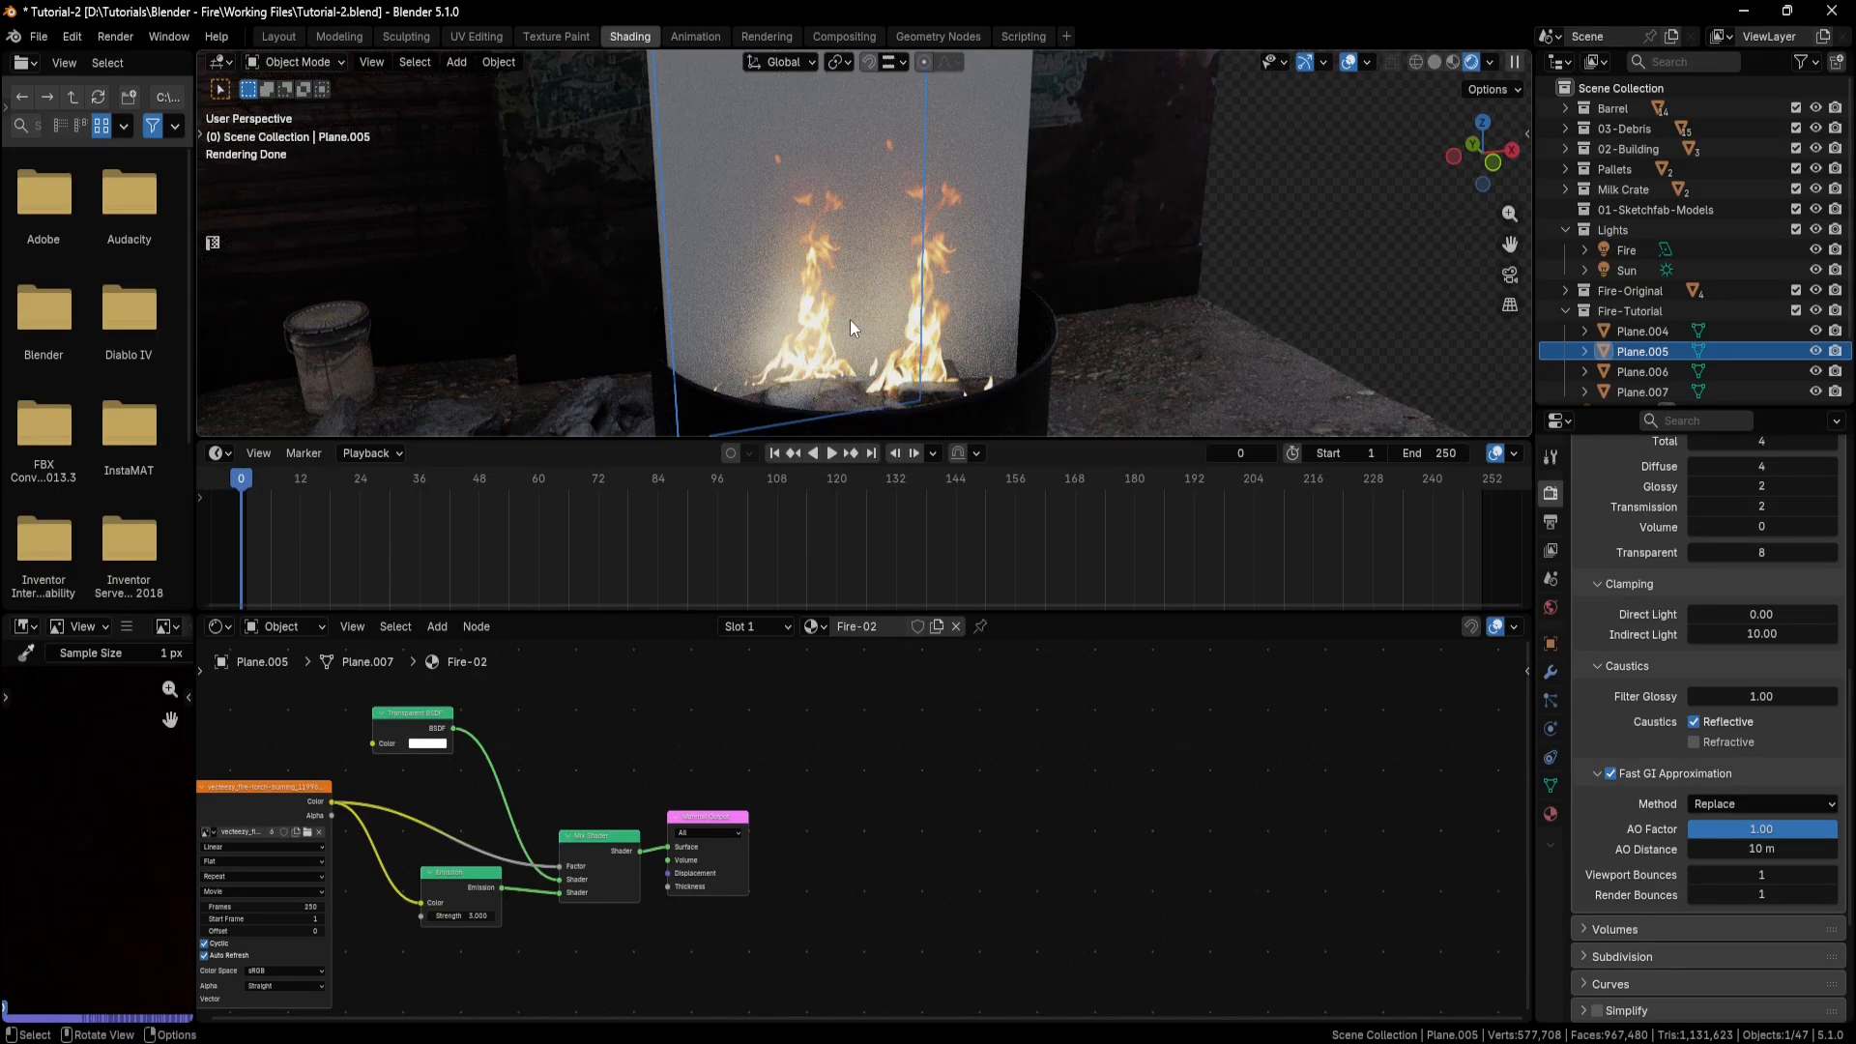
Set the Start Frame of Fire-02's video texture to 24, play the animation to compare the flames, and return to frame 0.
middle_drag(611, 723, 859, 661)
scroll(583, 809, up, 5)
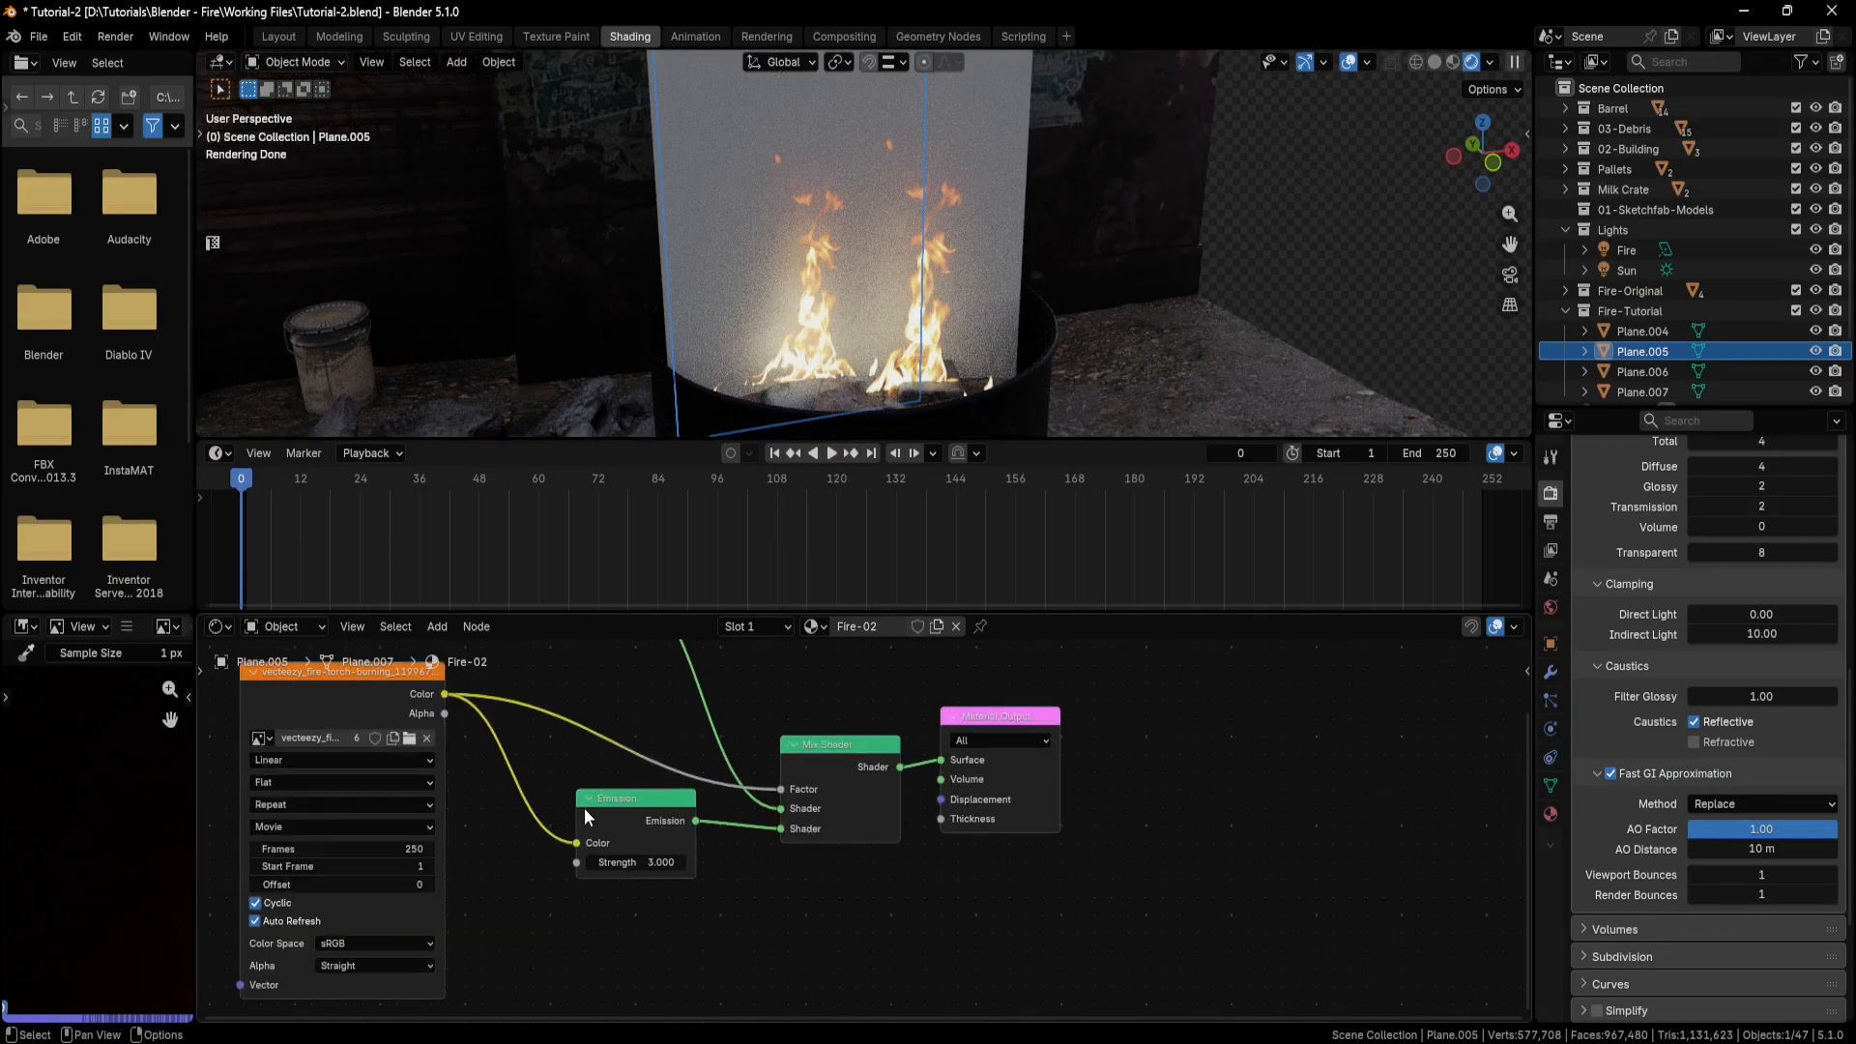
middle_drag(475, 783, 642, 773)
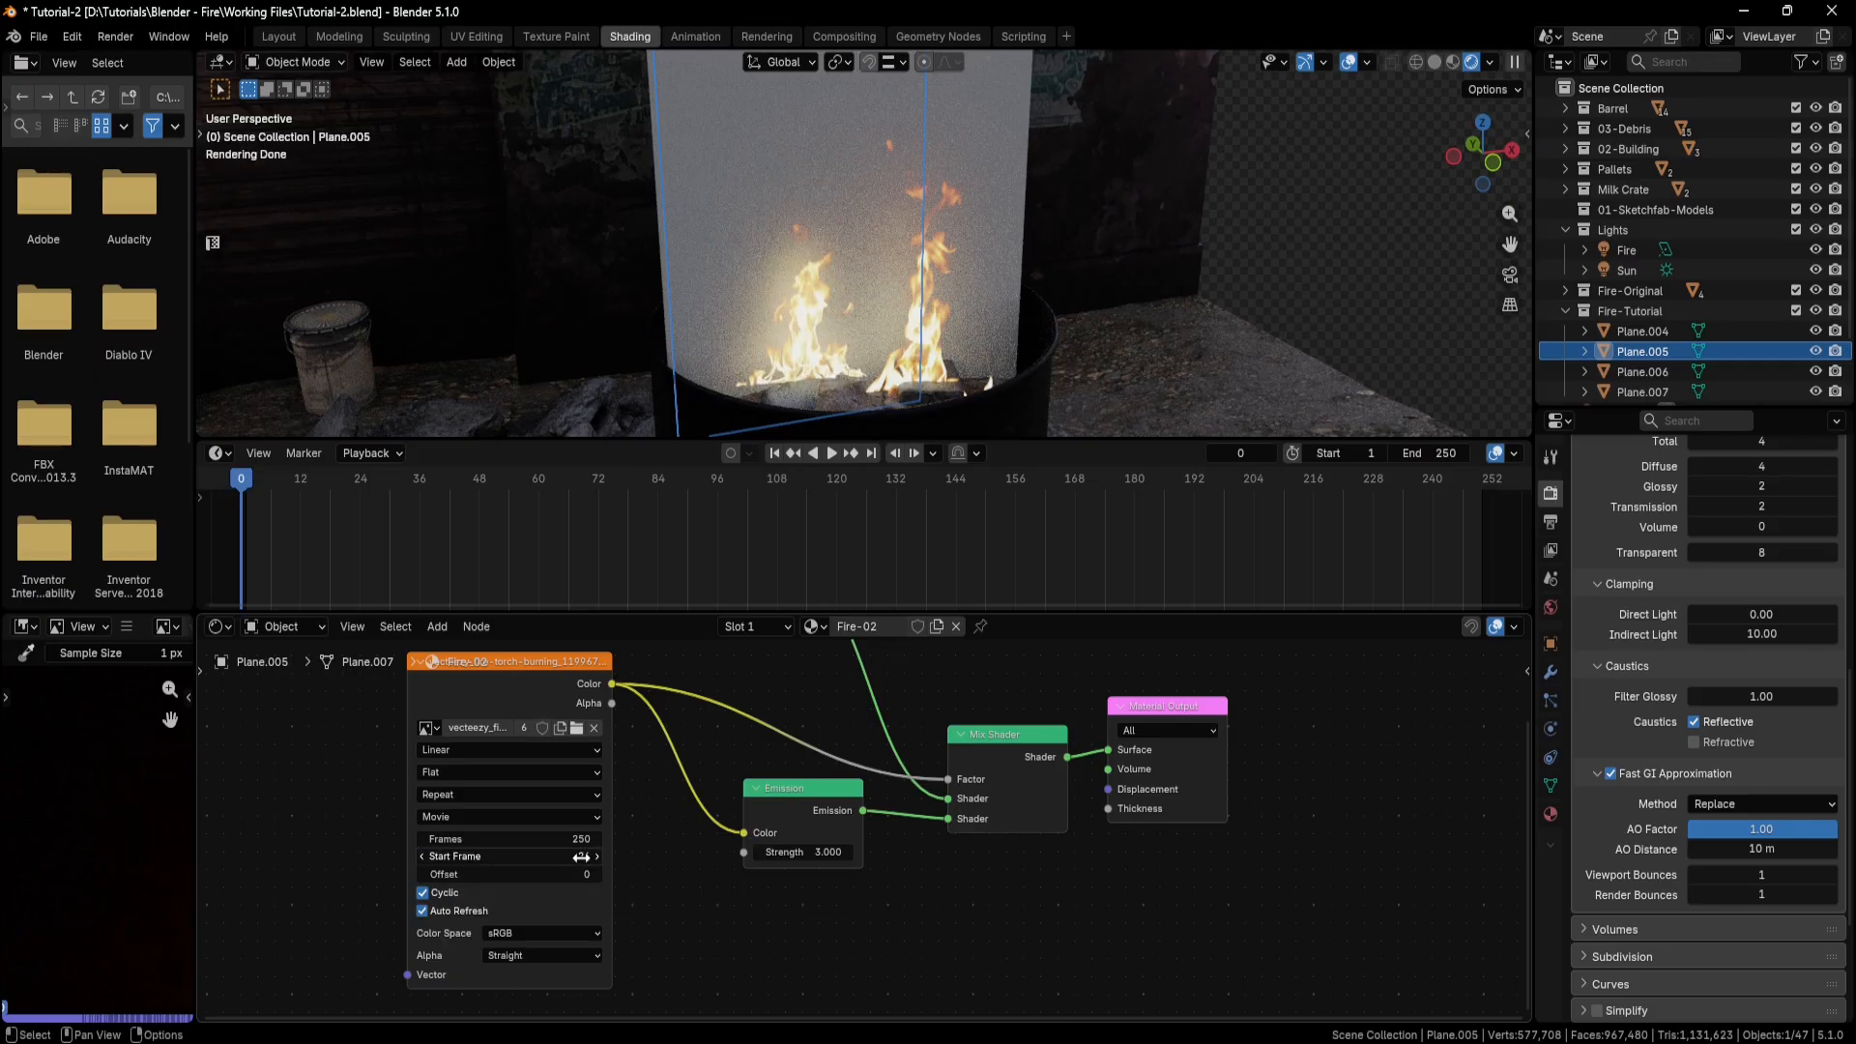
scroll(868, 341, down, 1)
middle_drag(868, 340, 856, 329)
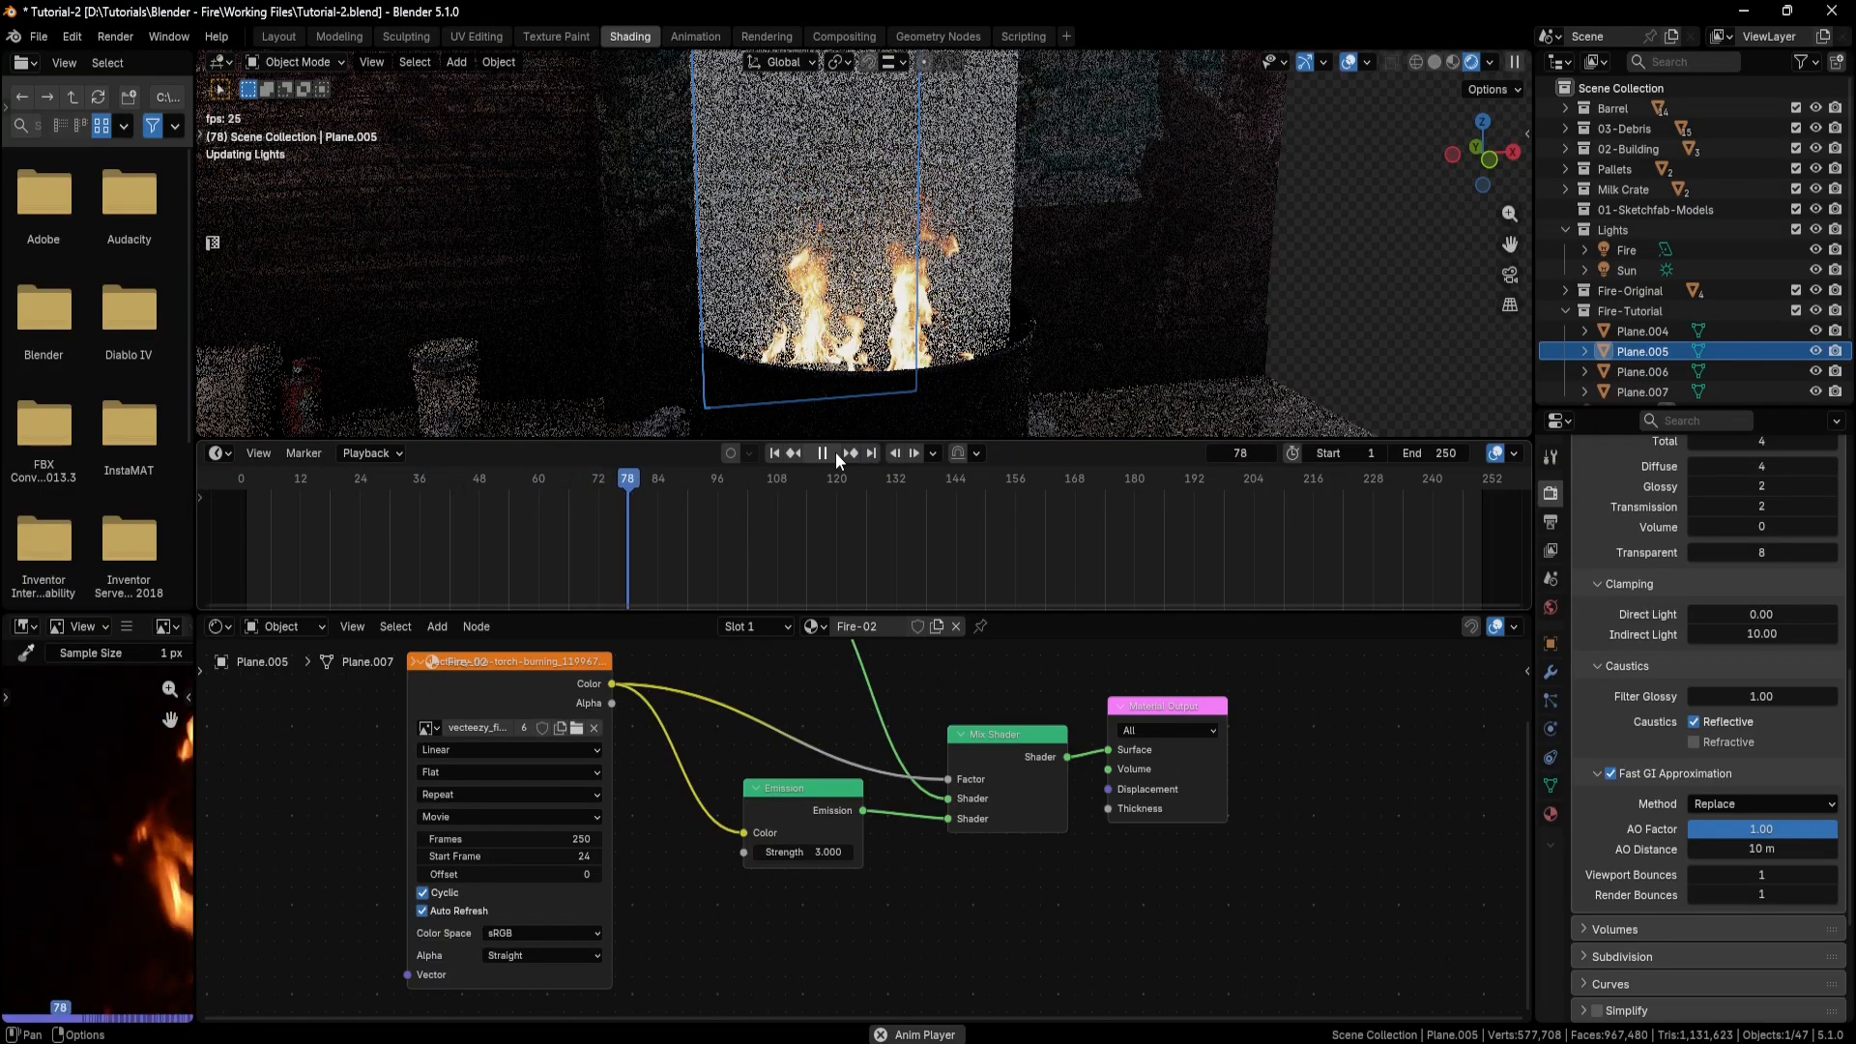
drag(791, 476, 206, 473)
key(space)
Select and copy all five shader nodes of the Fire-02 material.
scroll(773, 720, down, 4)
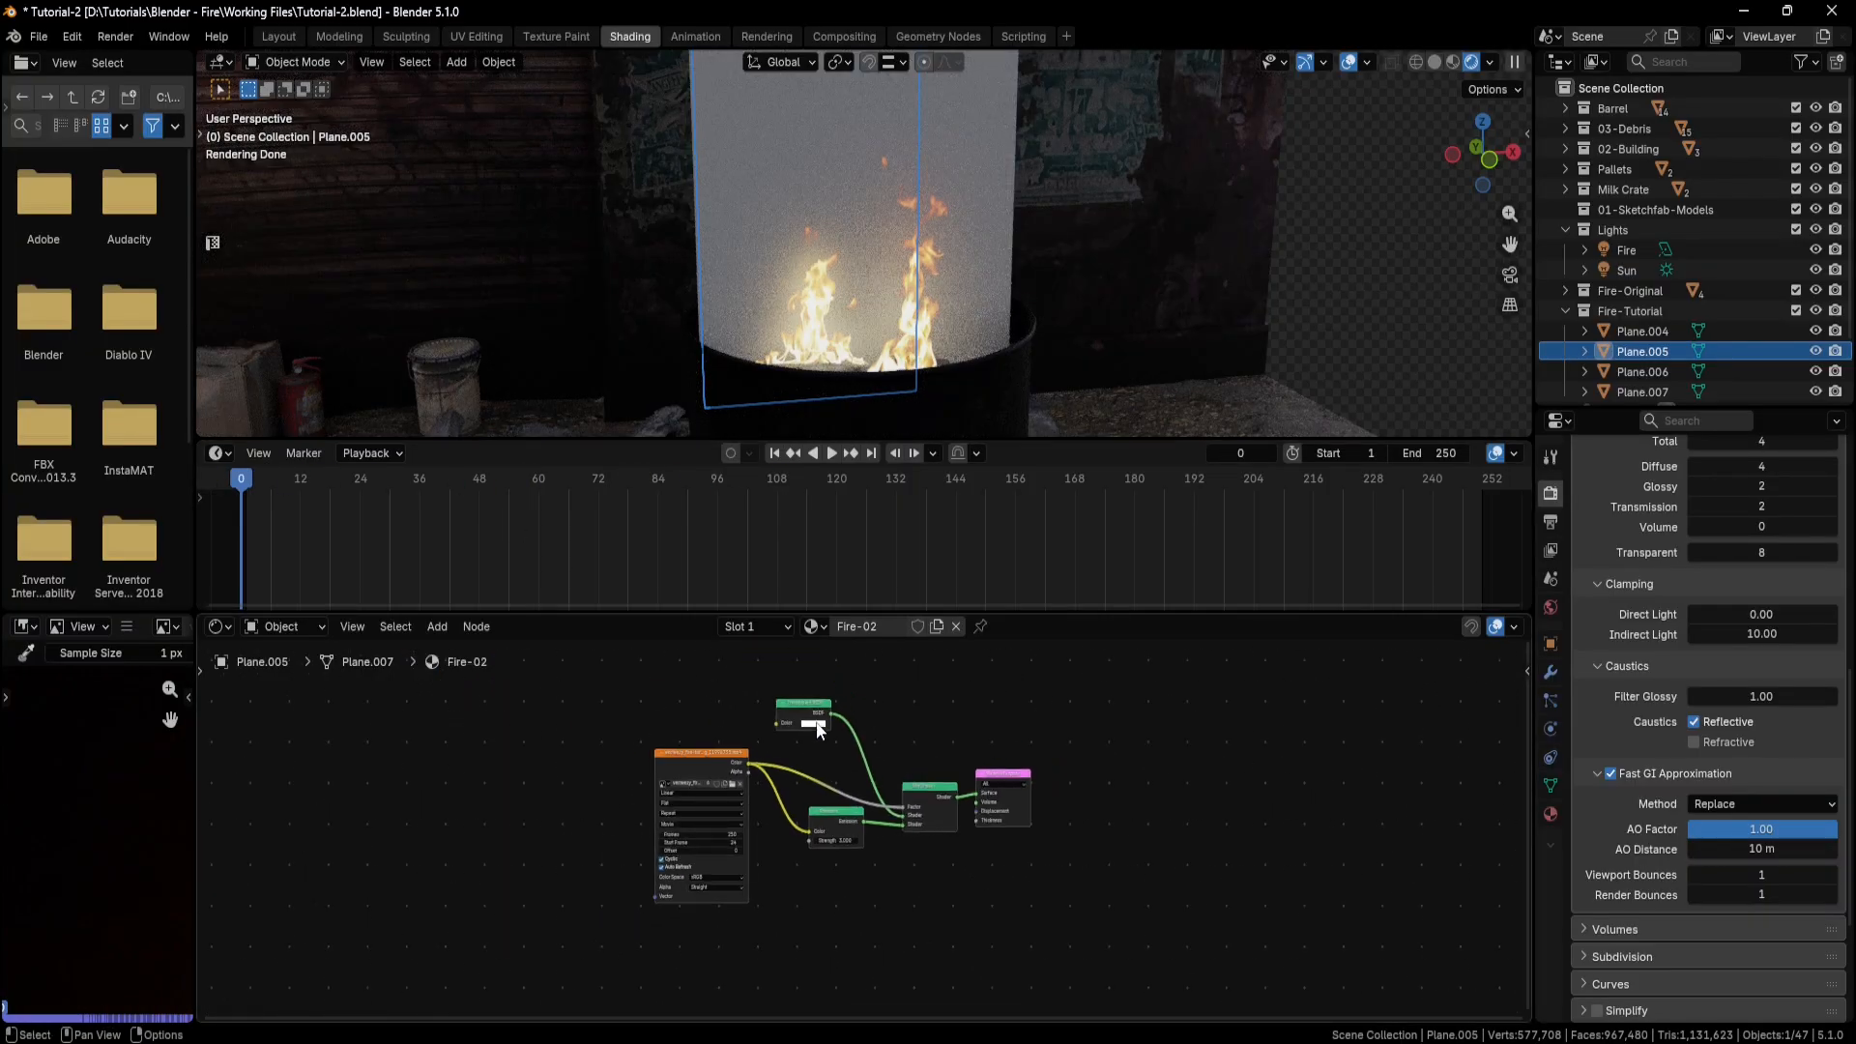
drag(942, 734, 634, 918)
right_click(599, 778)
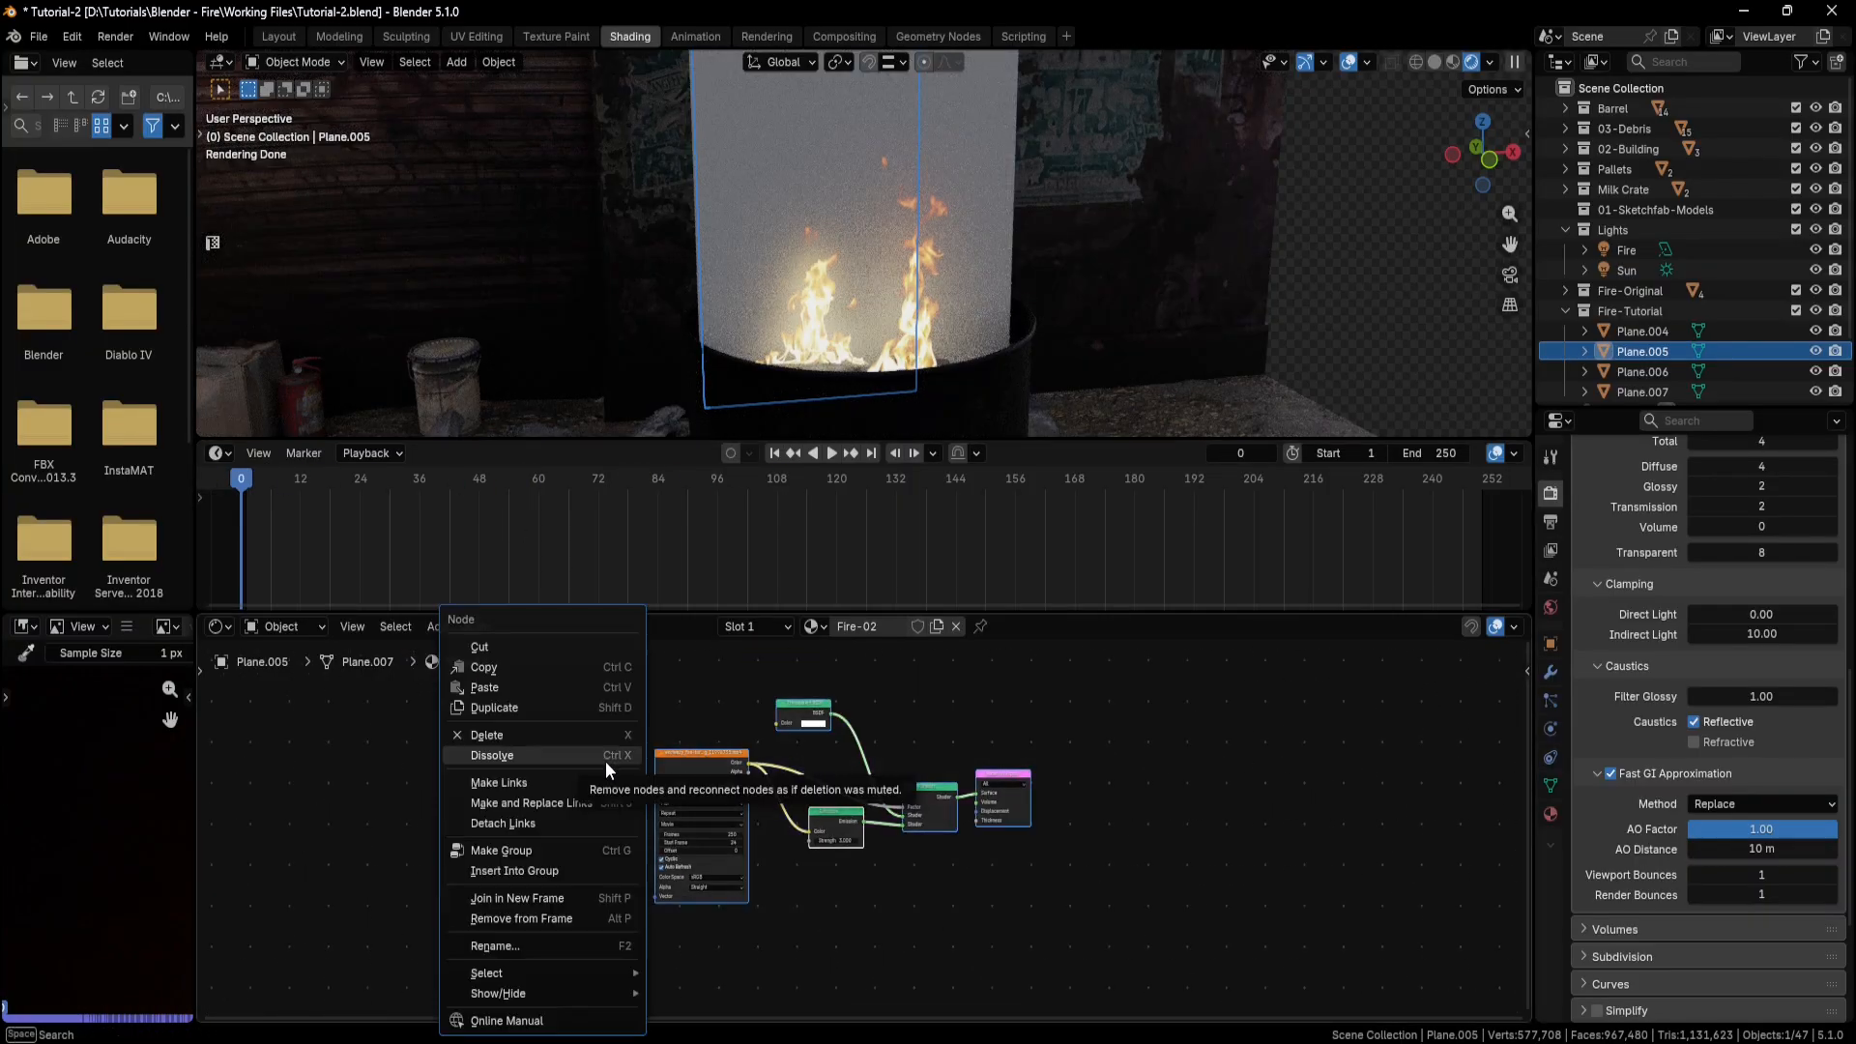
click(537, 672)
Select the tall blank plane, Plane.004, and give it a new material named Fire-03.
scroll(937, 206, up, 3)
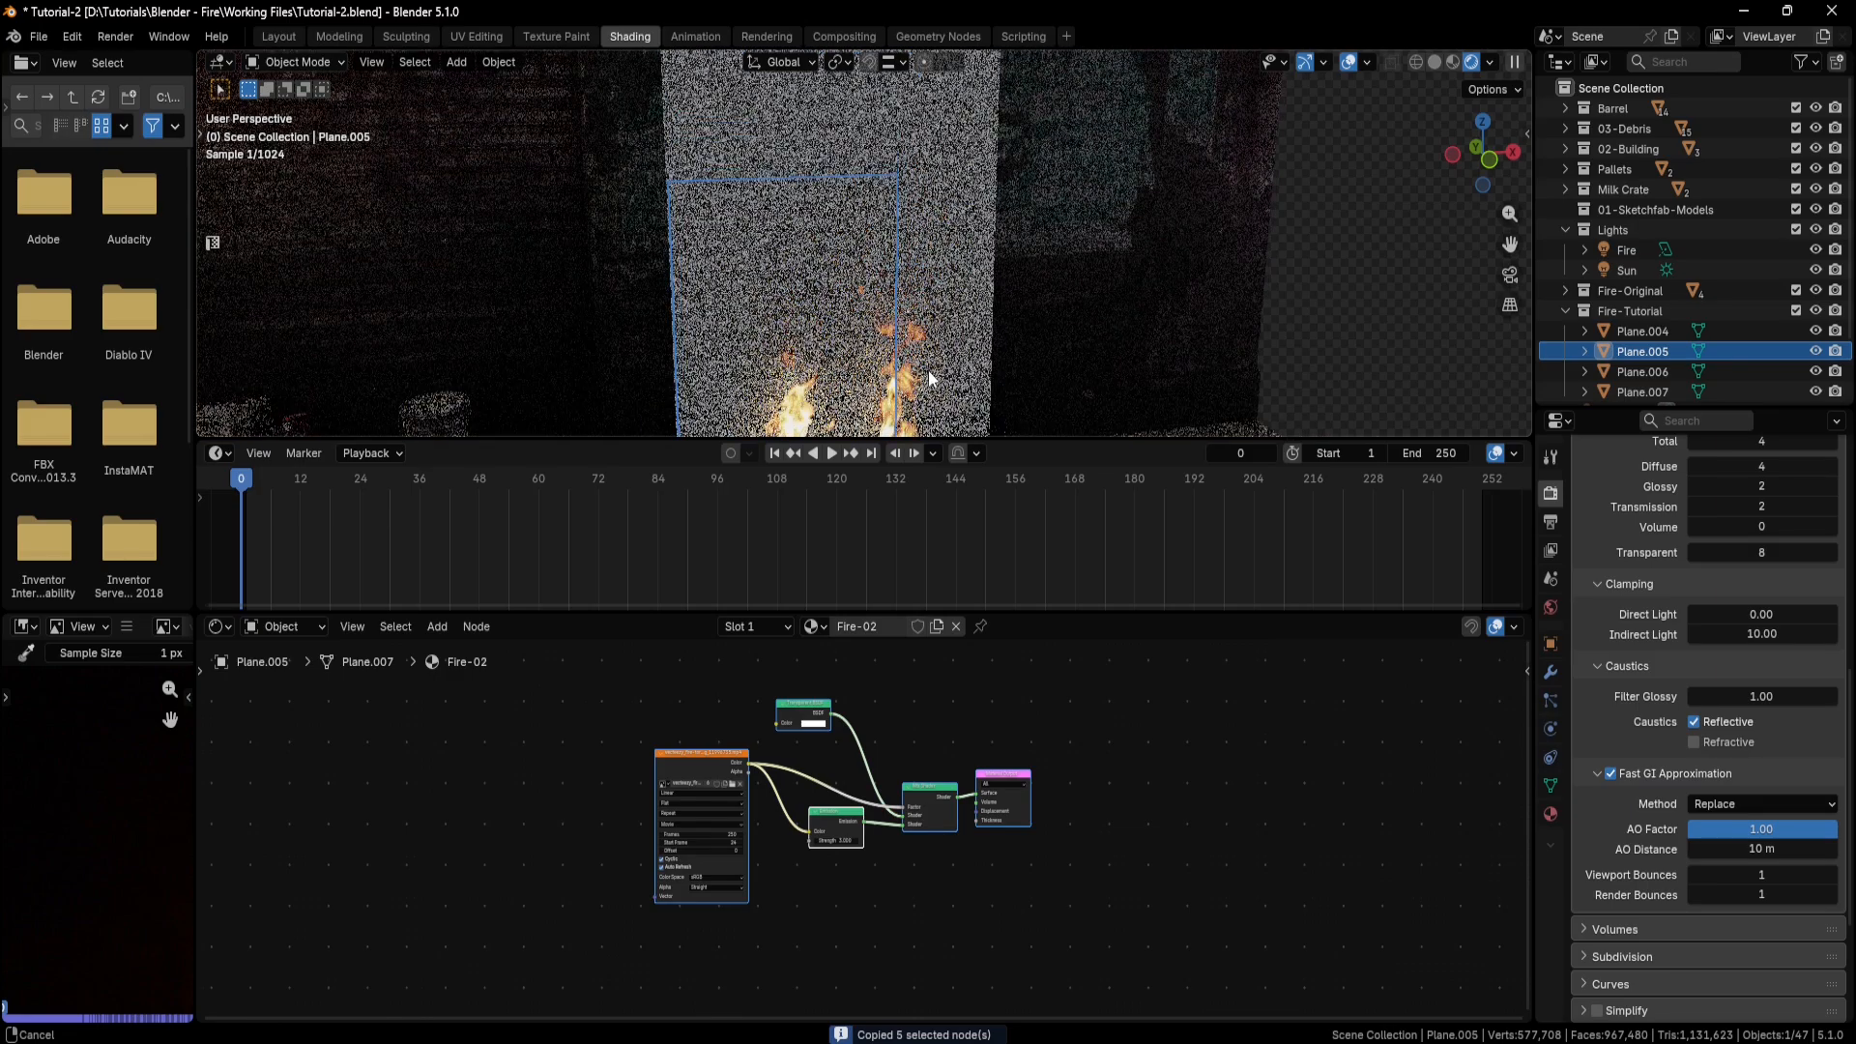
middle_drag(938, 206, 1080, 221)
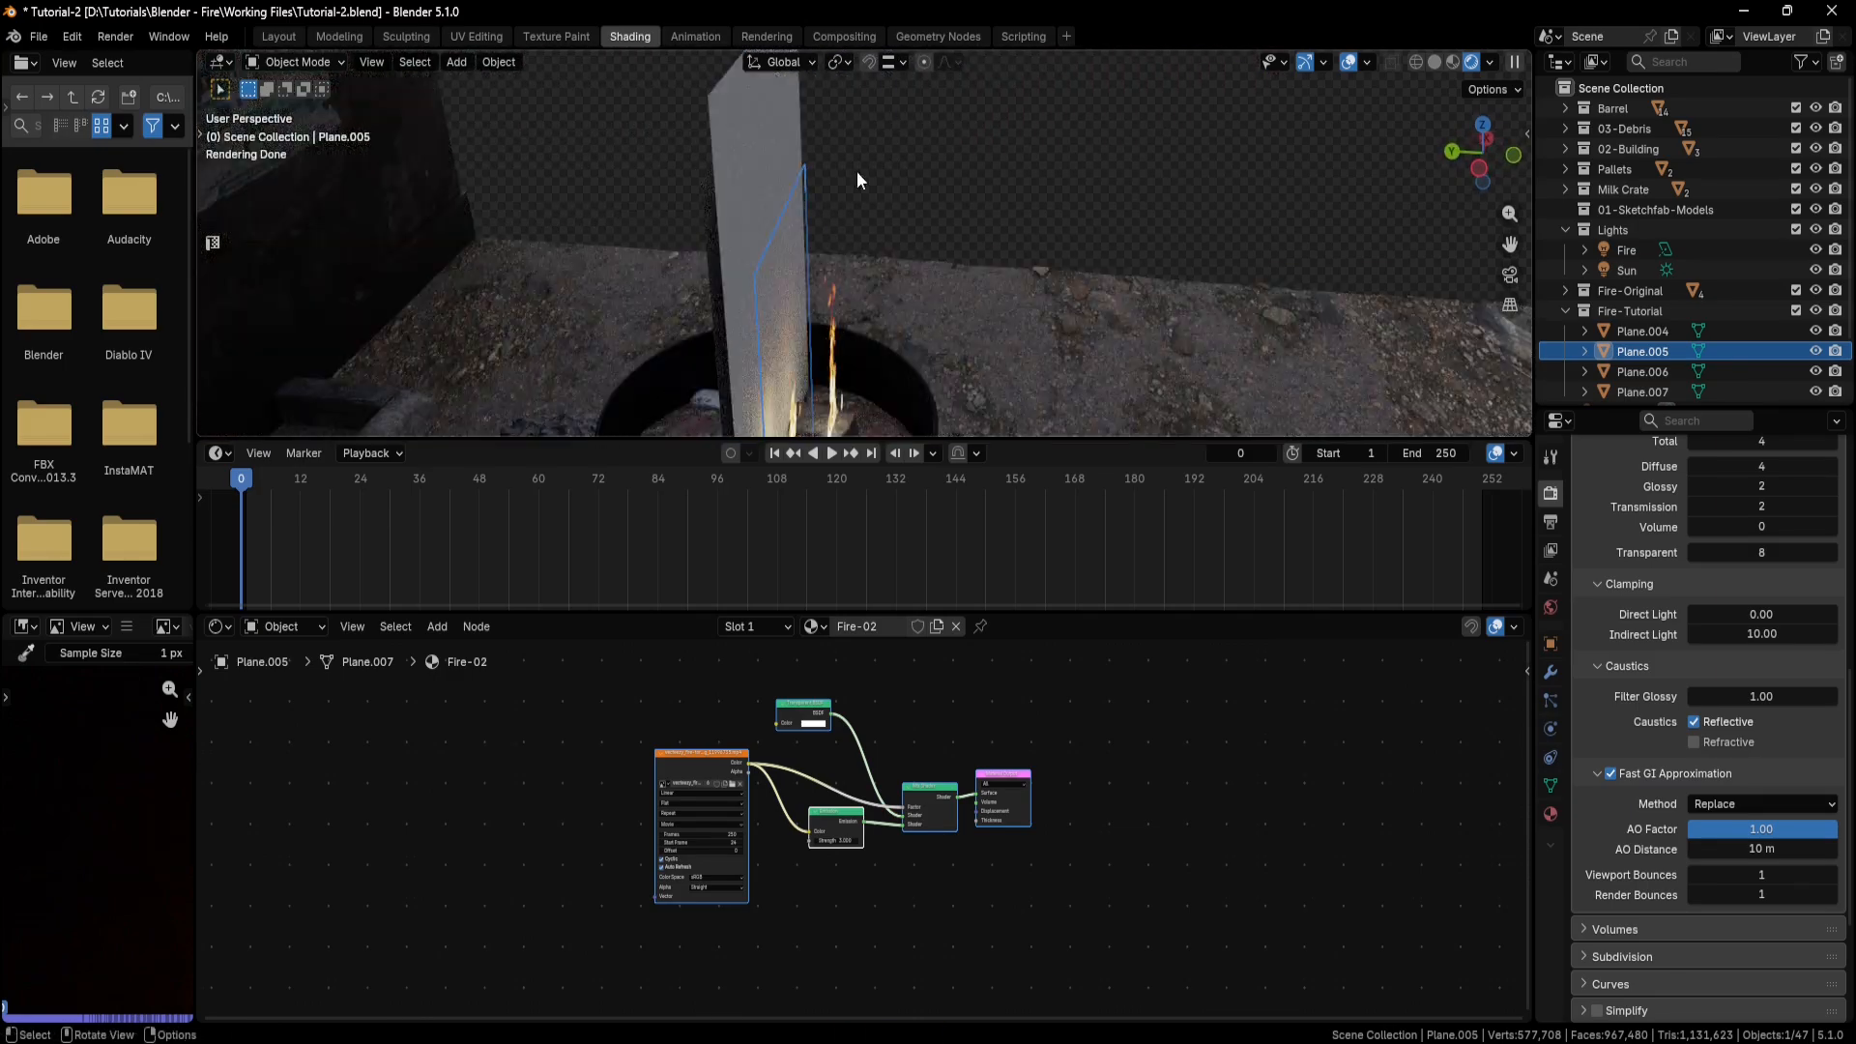
click(734, 119)
click(918, 628)
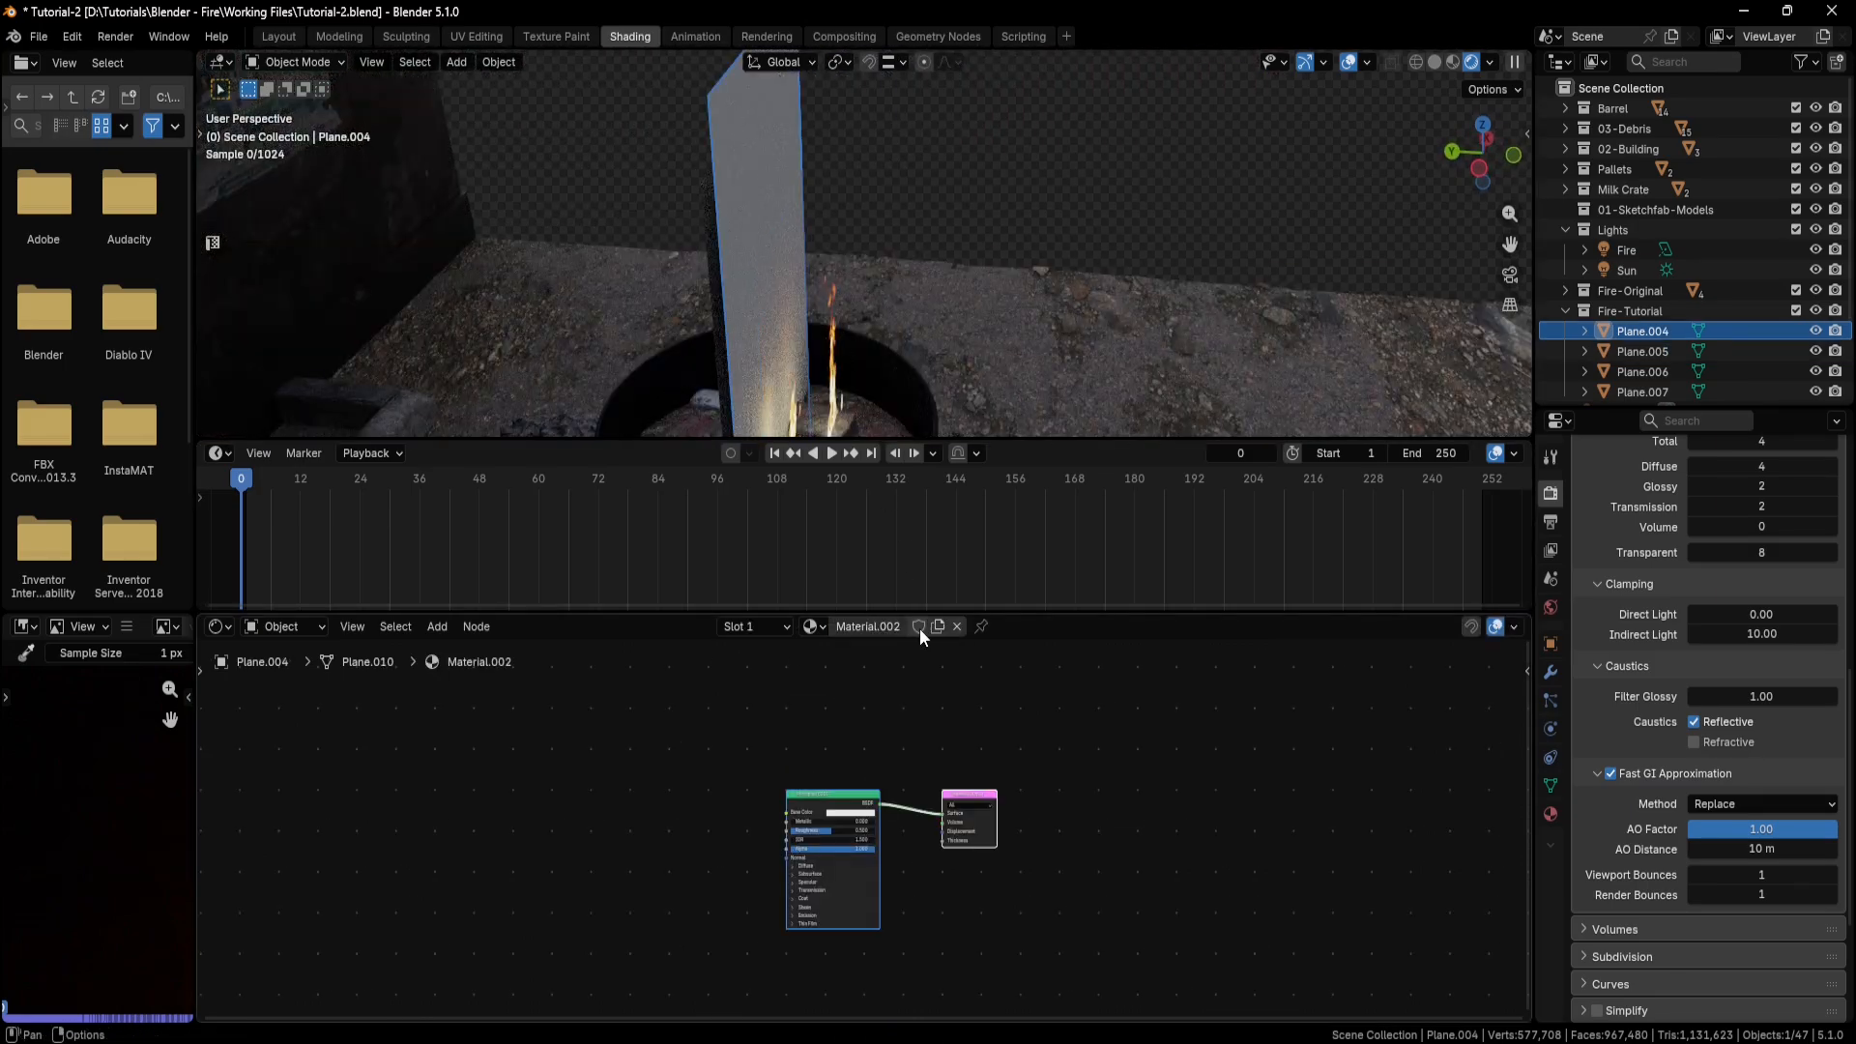
click(888, 624)
text(Fire-)
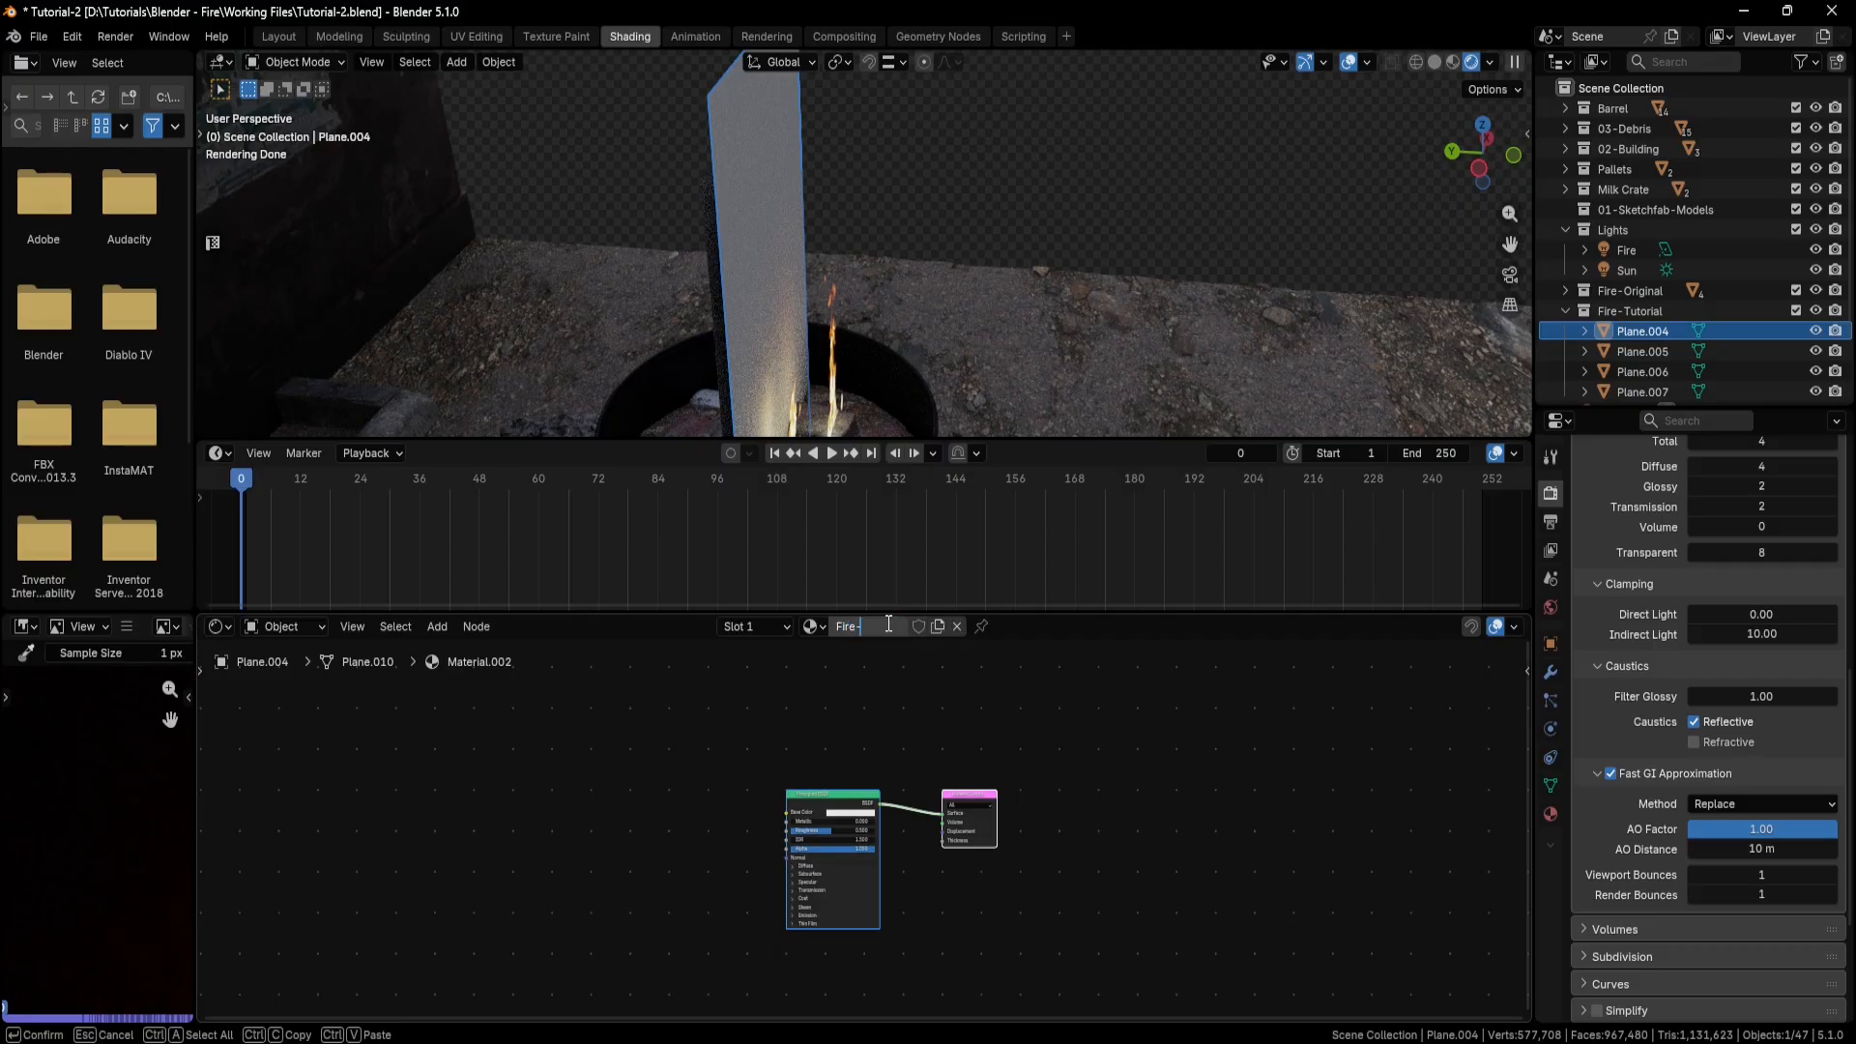
text(03)
key(Return)
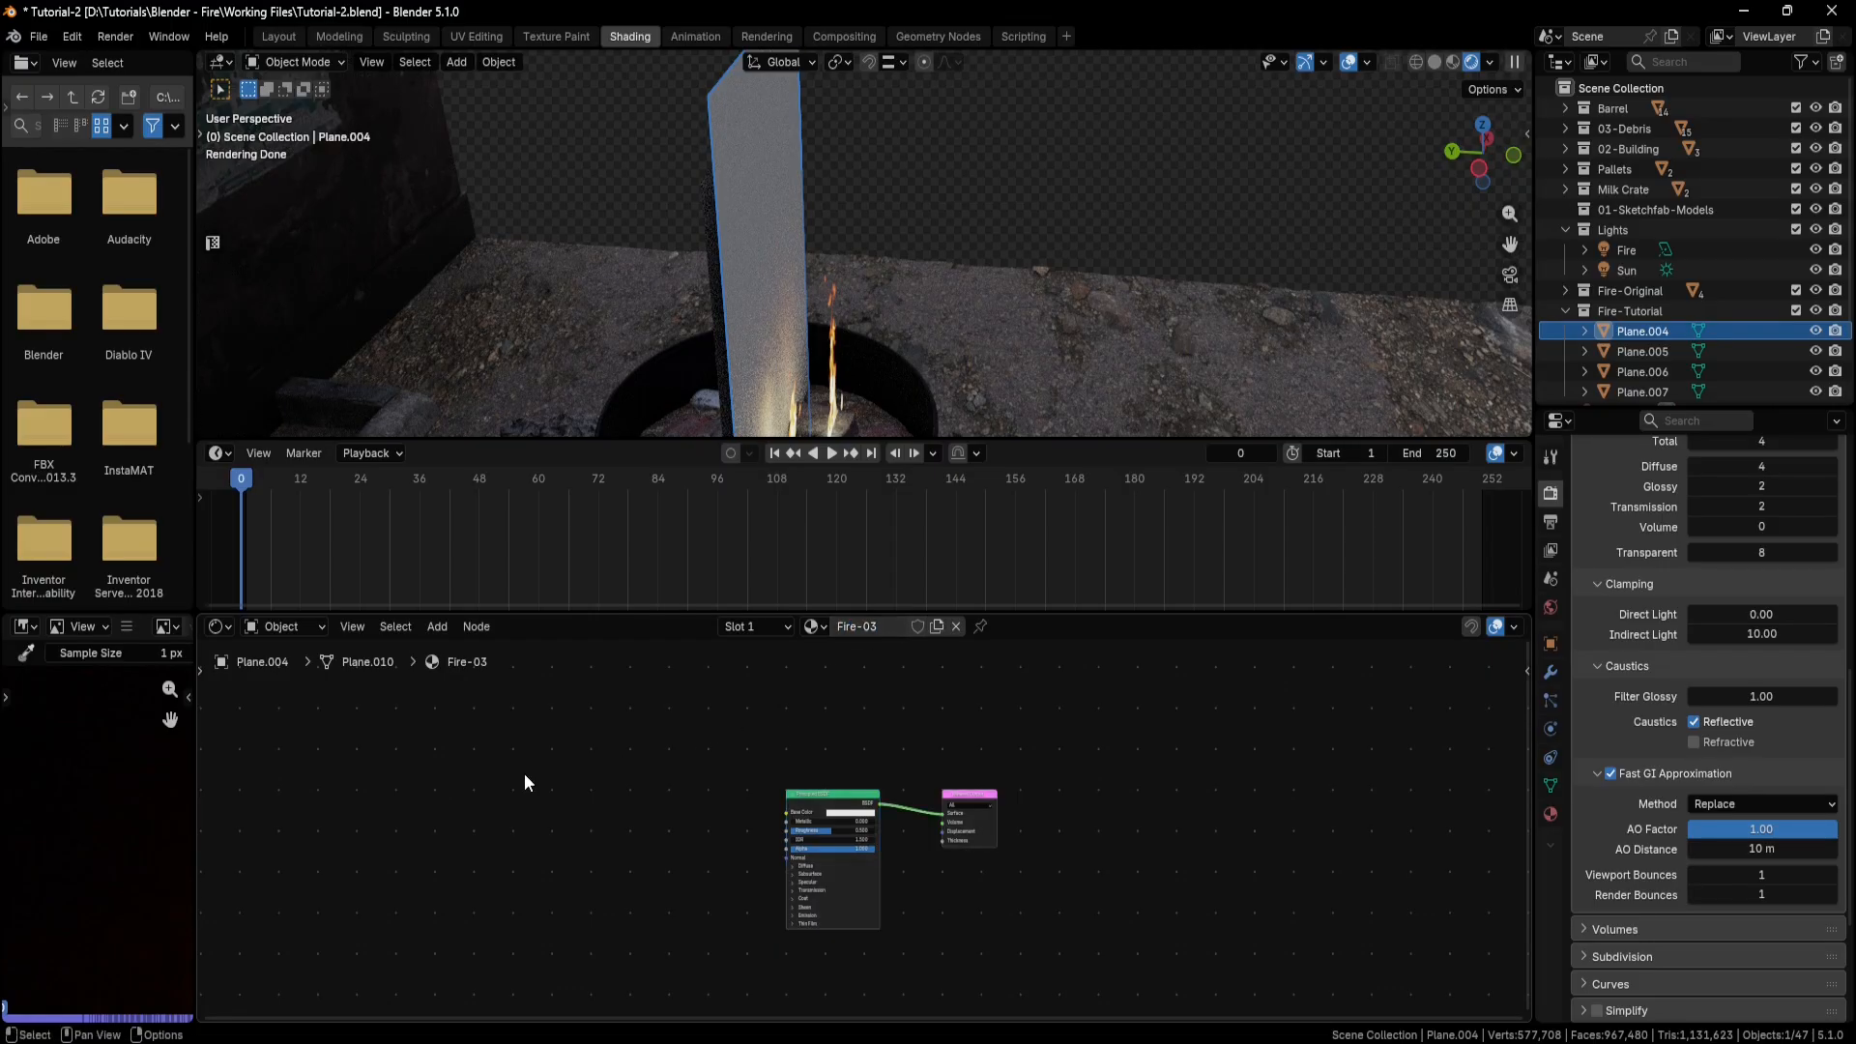
Paste the copied fire nodes into Fire-03 and delete its default Principled BSDF and Material Output nodes.
right_click(525, 783)
click(464, 784)
drag(1032, 738, 851, 875)
key(x)
drag(723, 716, 310, 952)
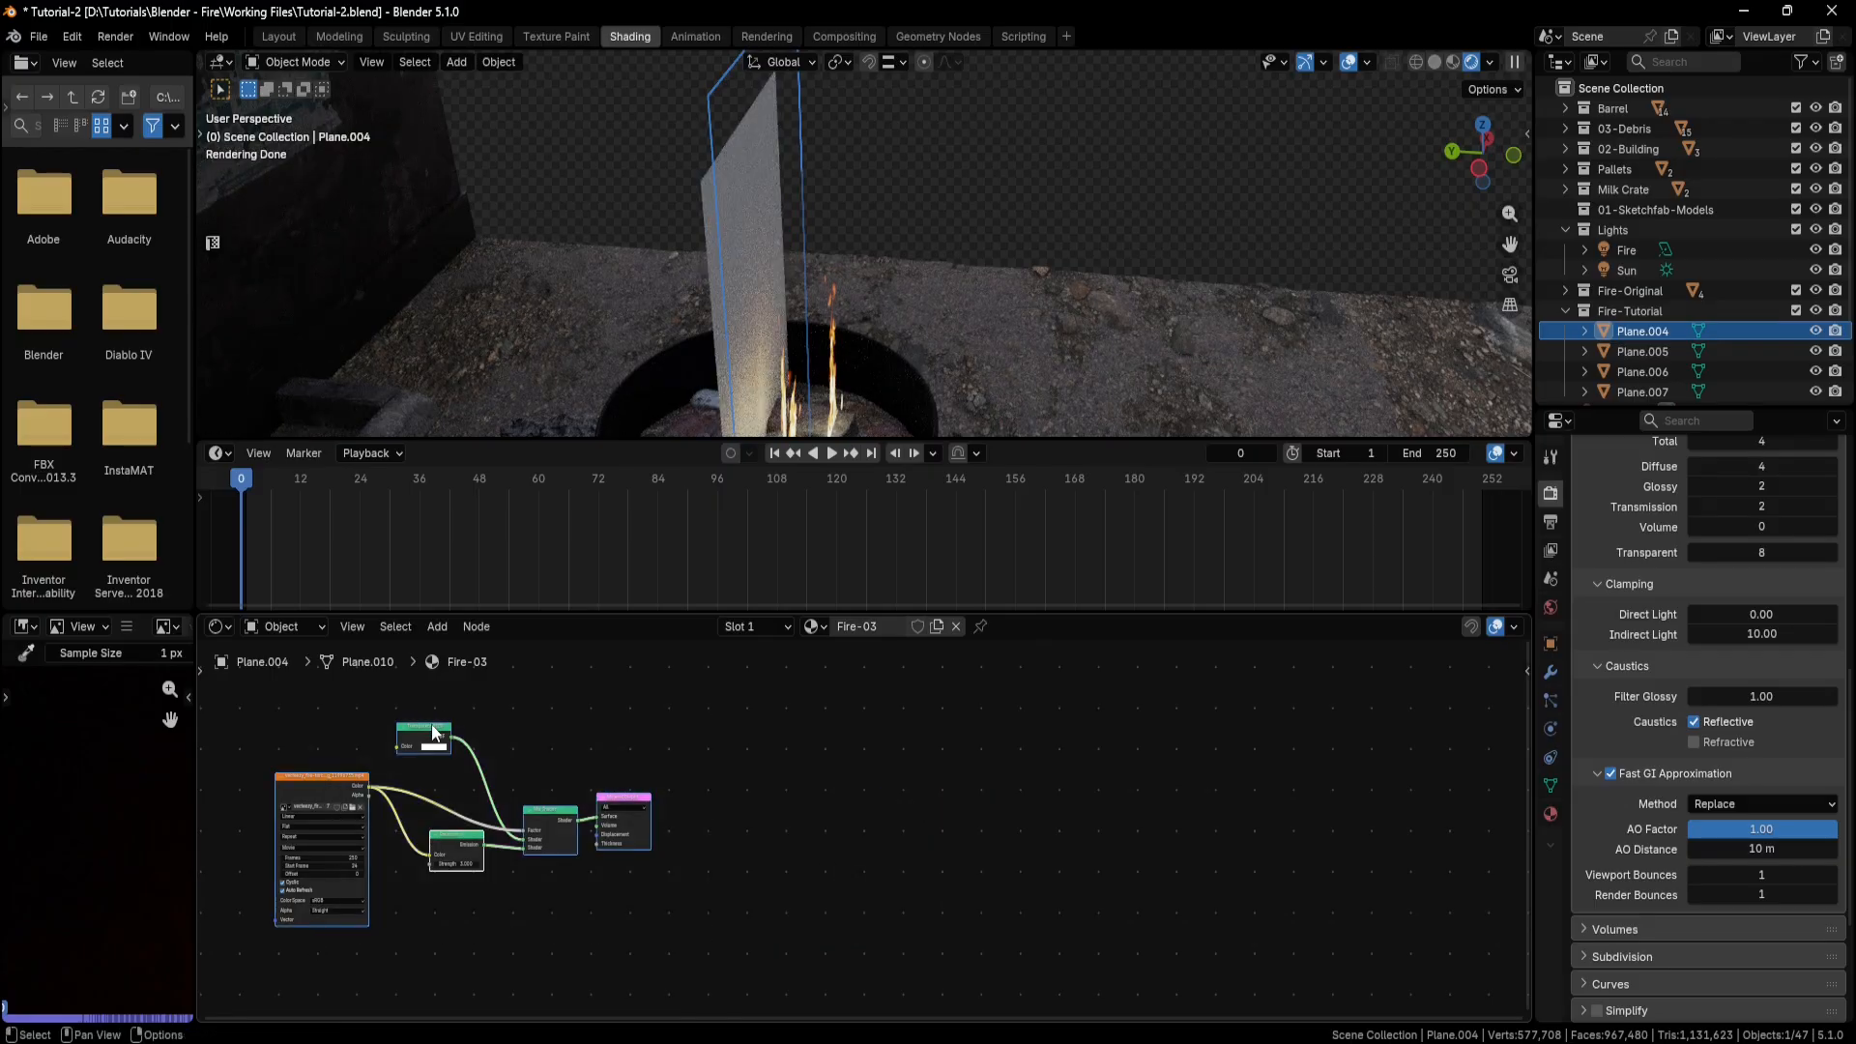
drag(434, 732, 779, 747)
In the UV Editing workspace, unwrap Plane.004 with Zen Unwrap and move its UV island over the flame in the video image.
middle_drag(764, 401, 870, 386)
click(488, 37)
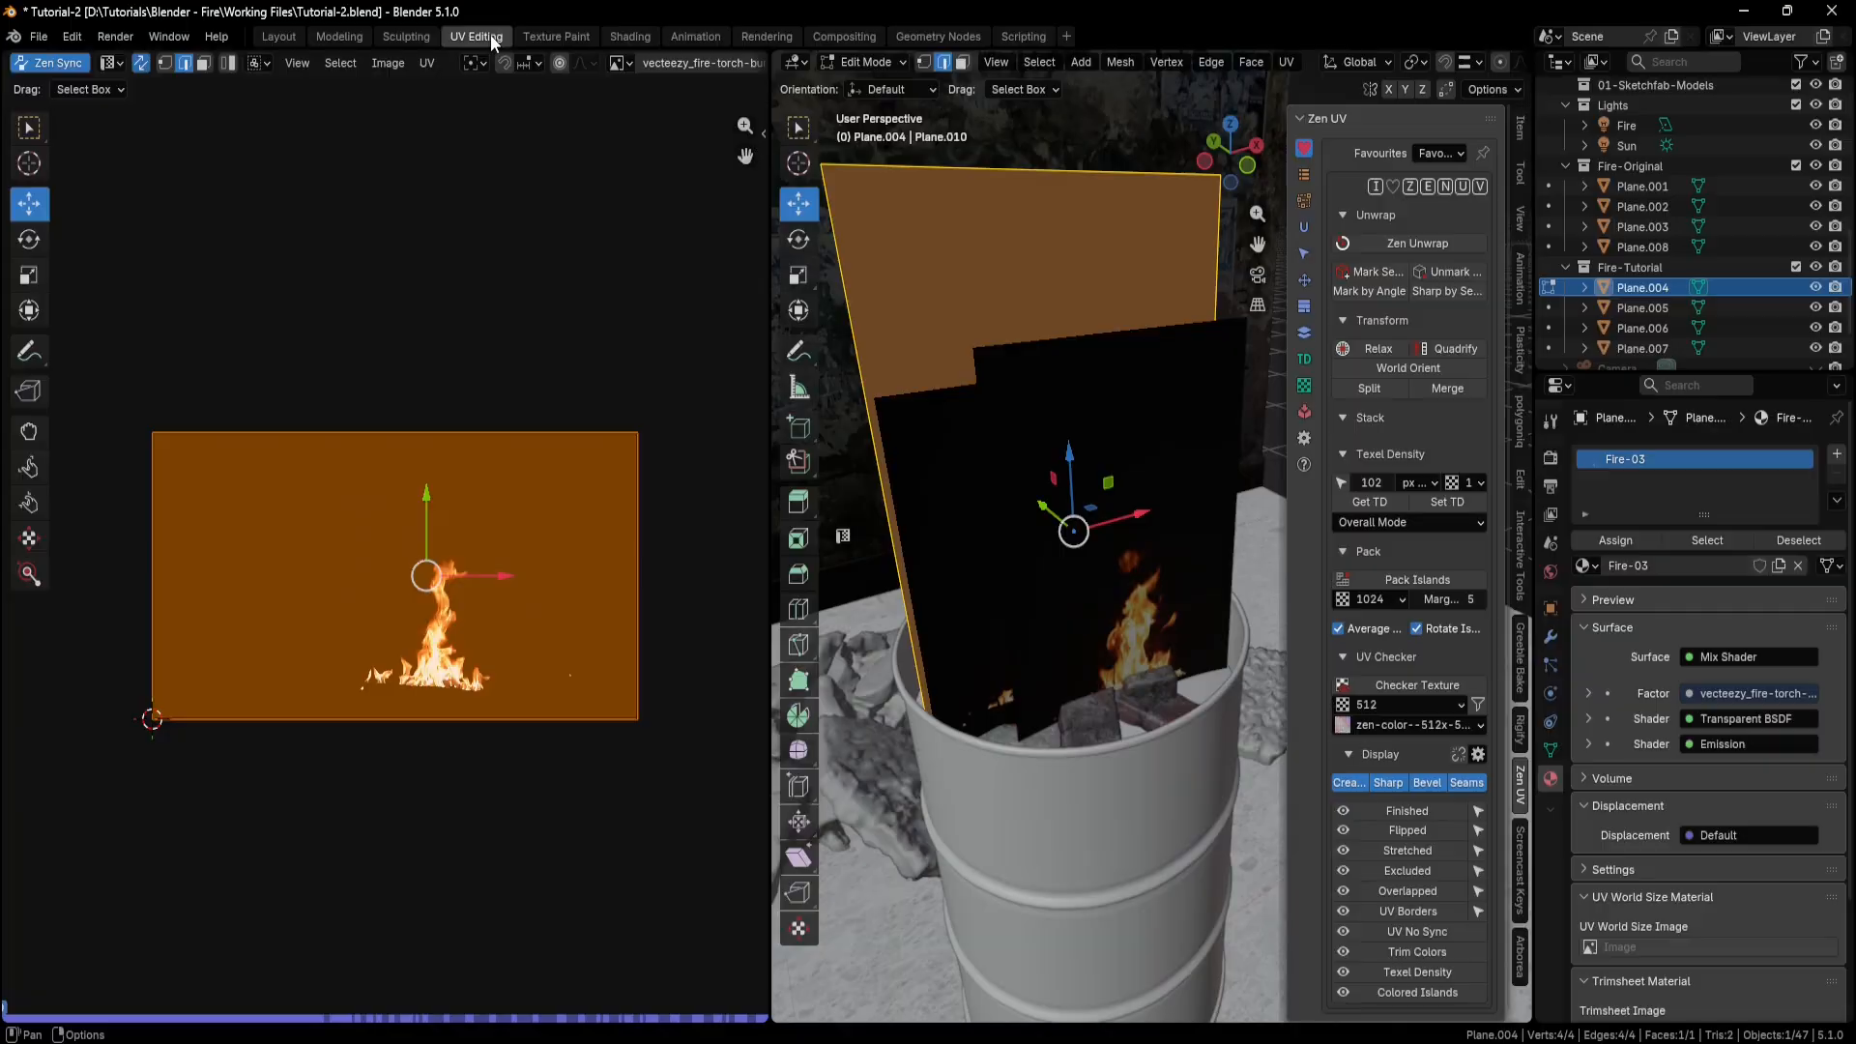
click(1413, 245)
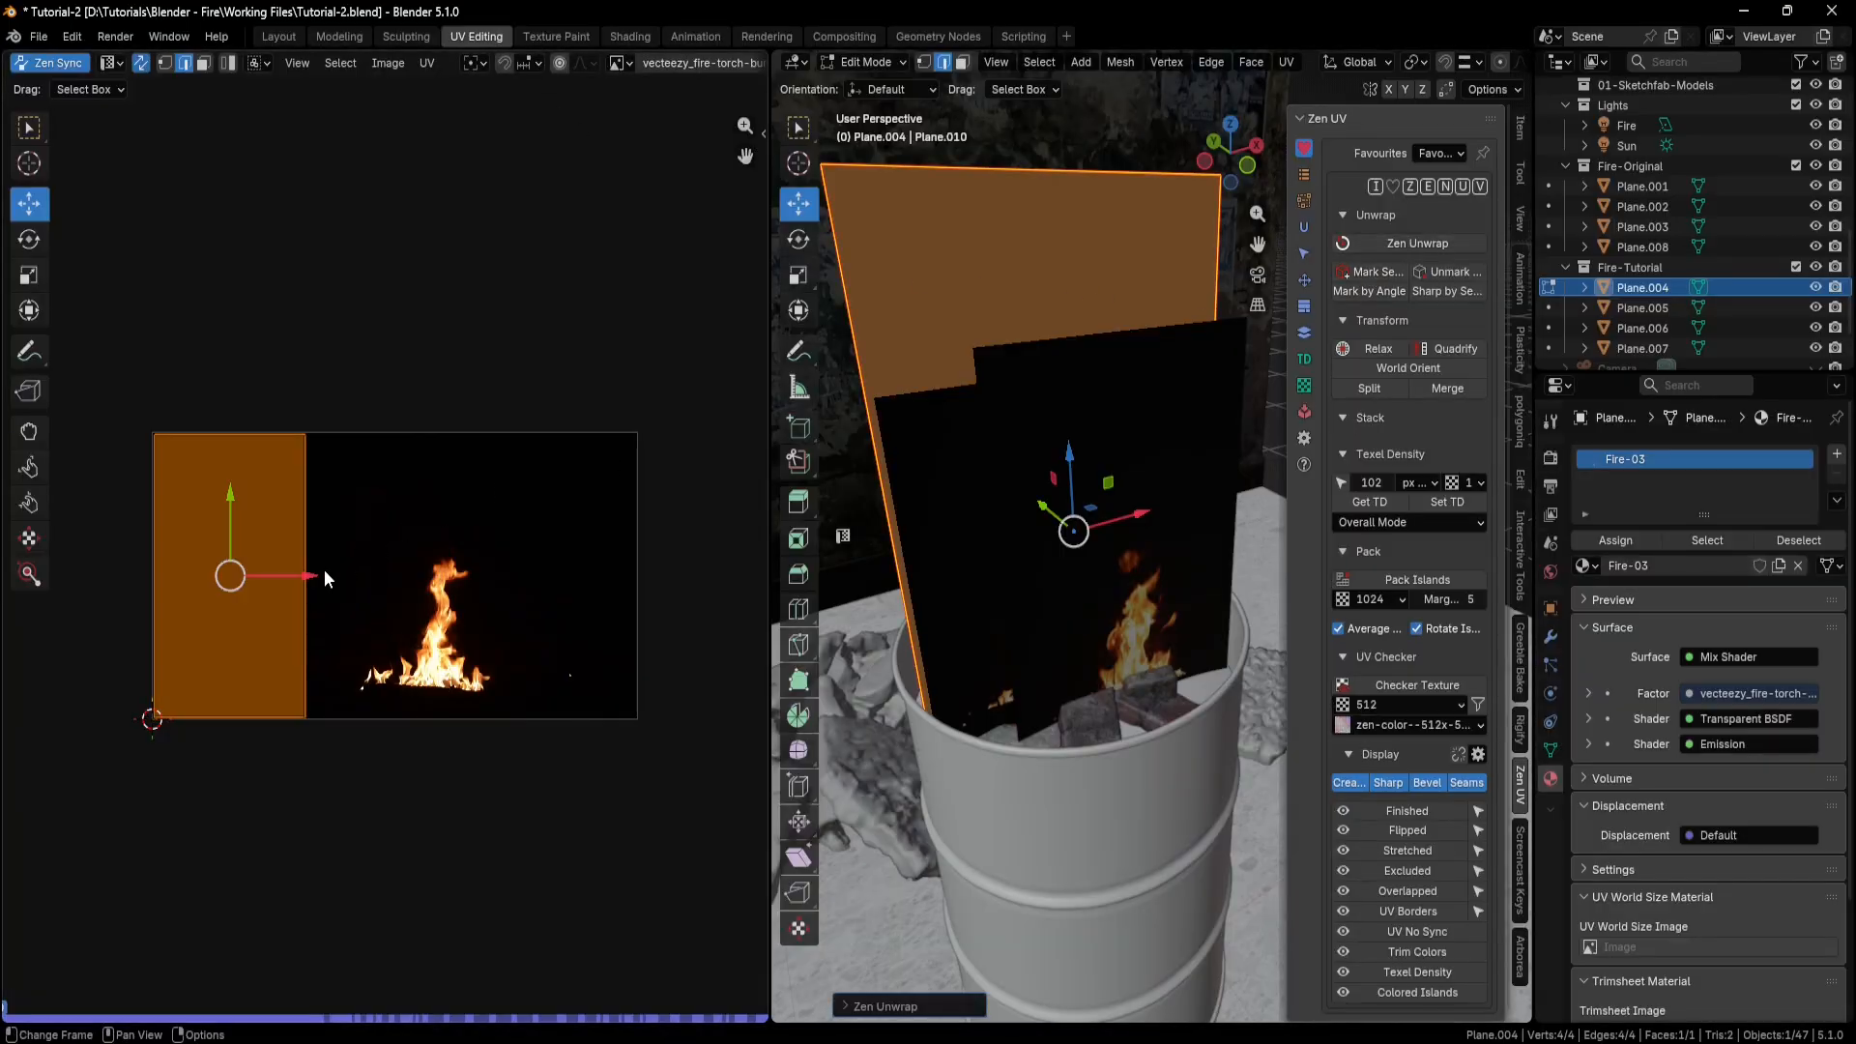
drag(326, 578, 508, 566)
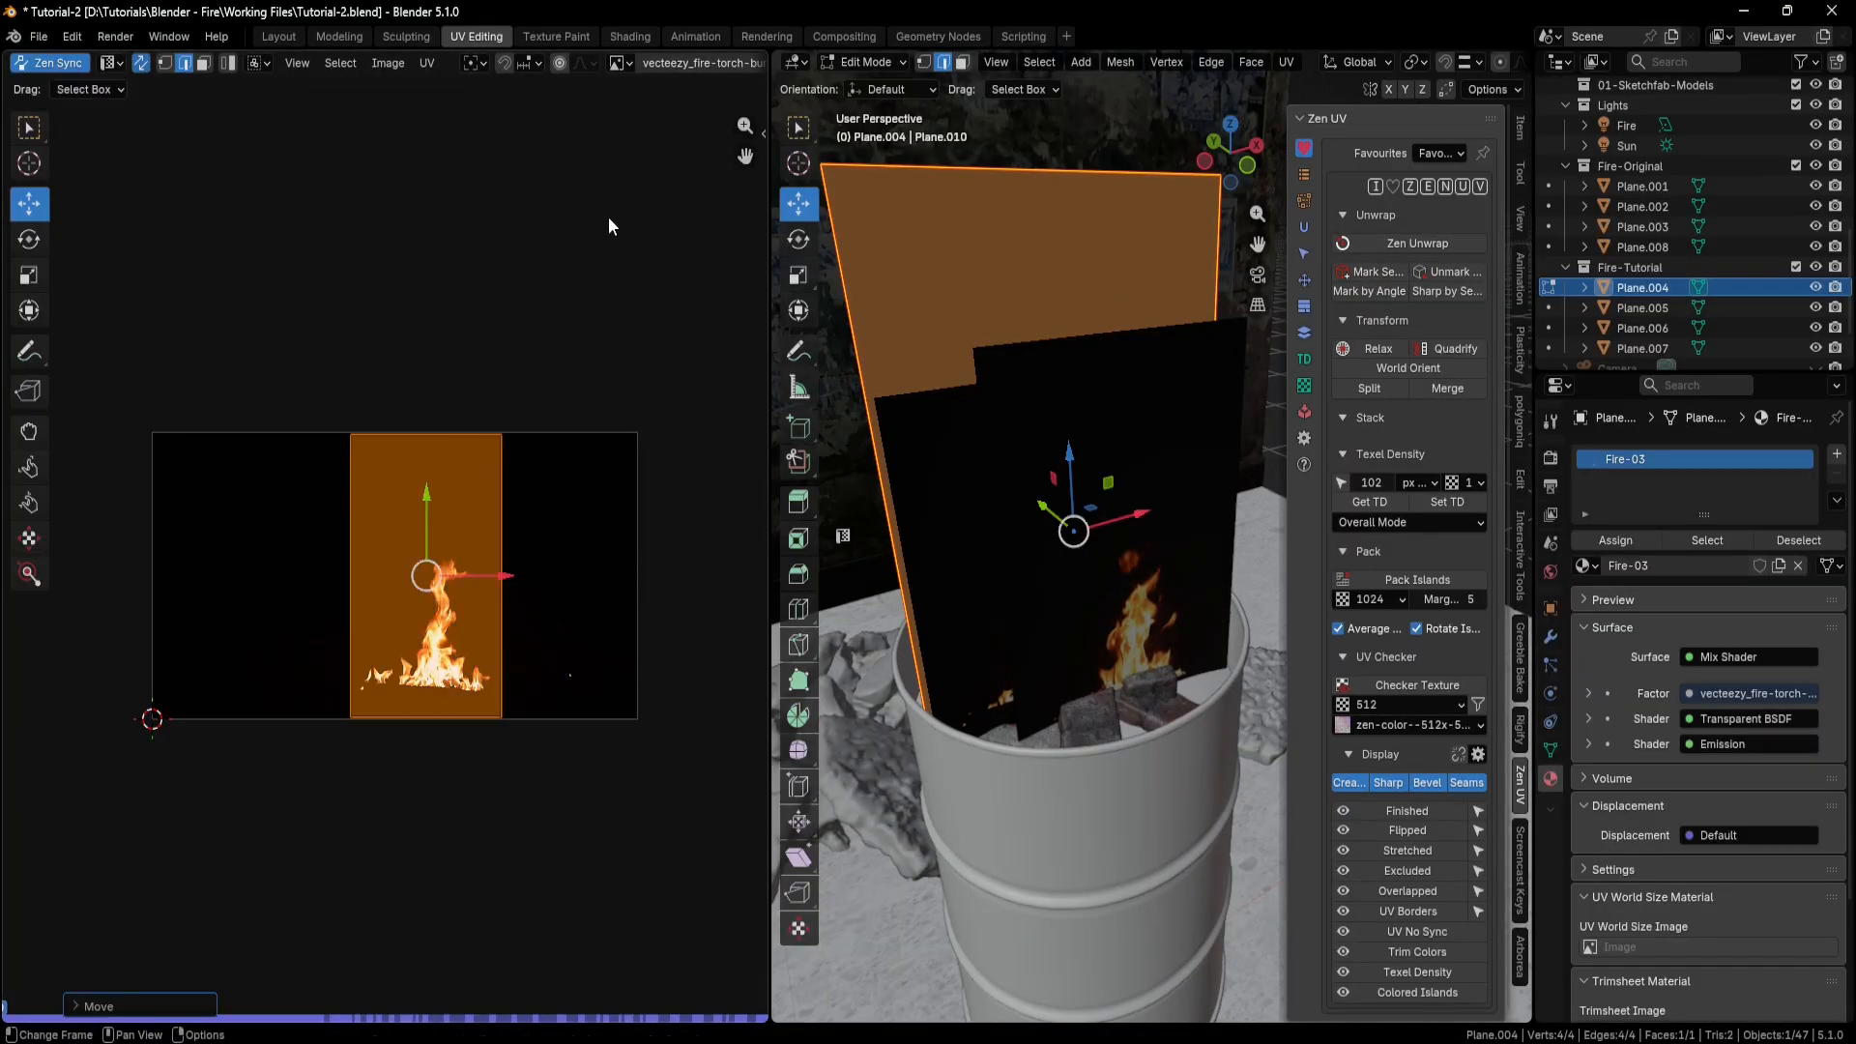
Back in the Shading workspace, set the Start Frame of Fire-03's video texture to 69.
click(630, 37)
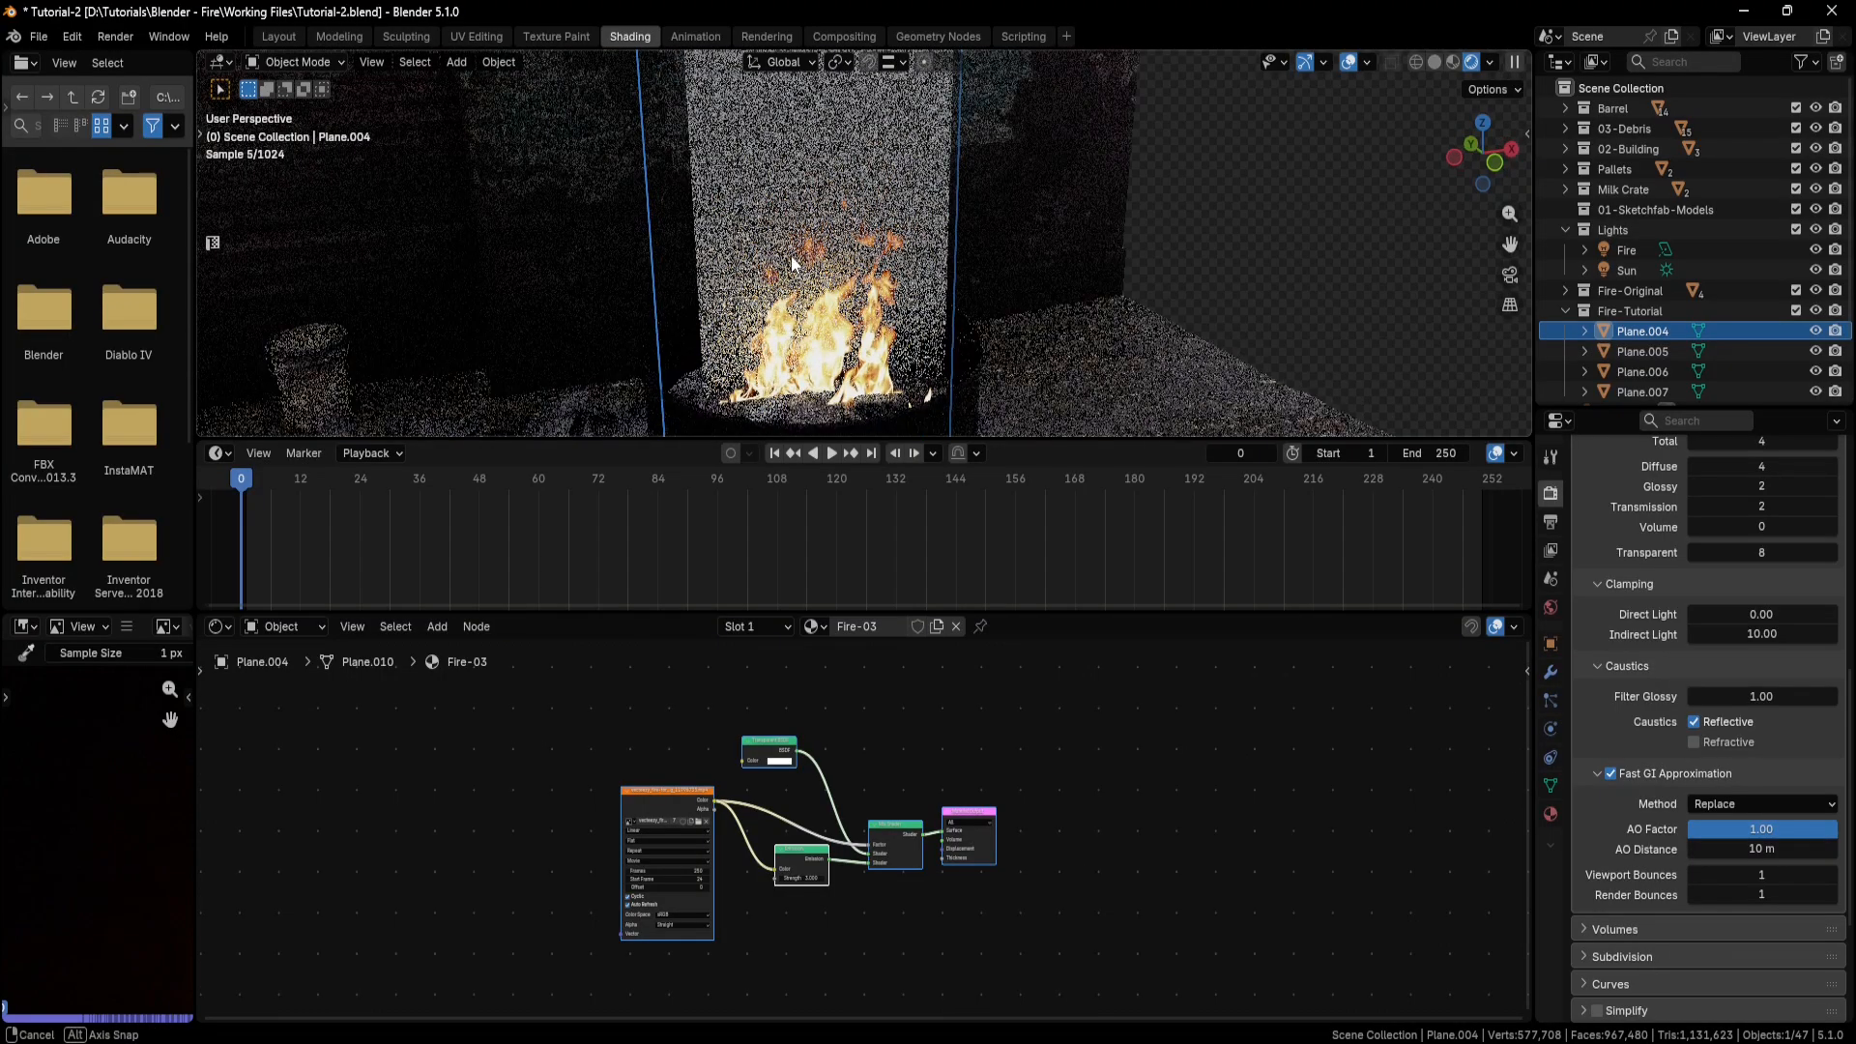
scroll(738, 838, up, 5)
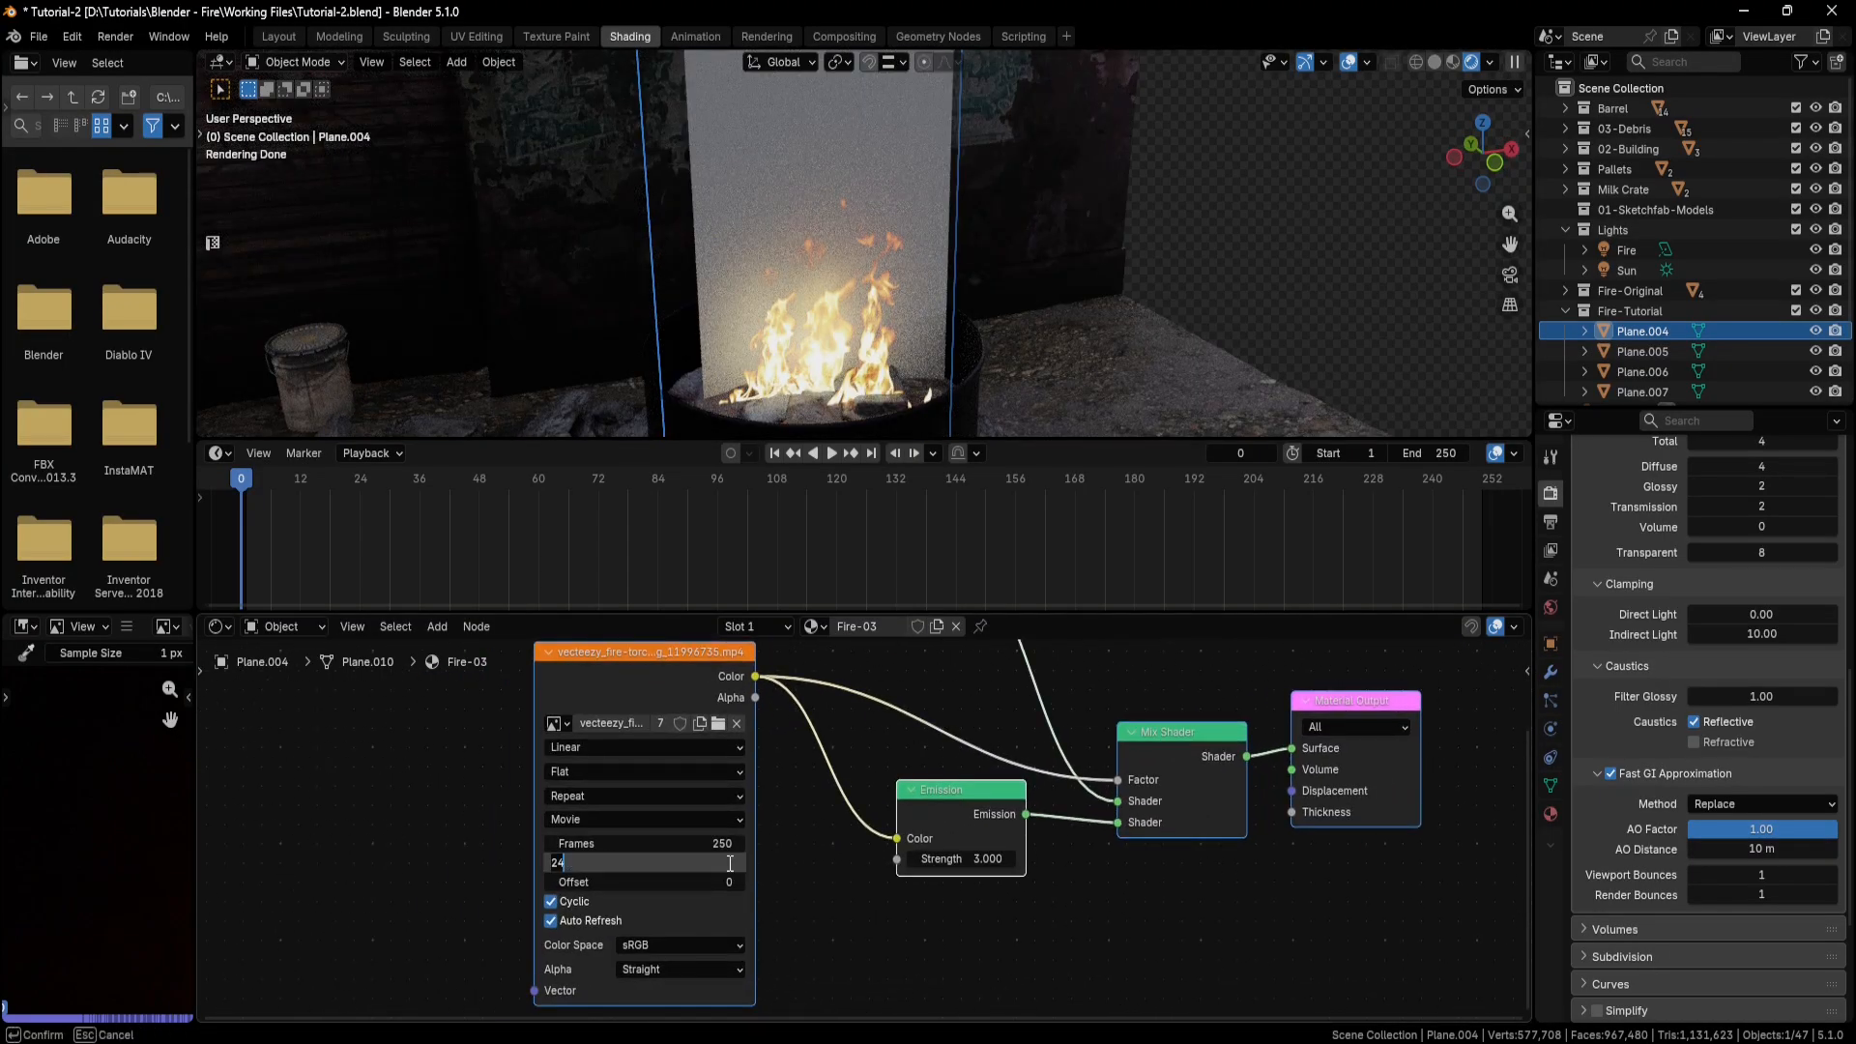
drag(728, 862, 824, 340)
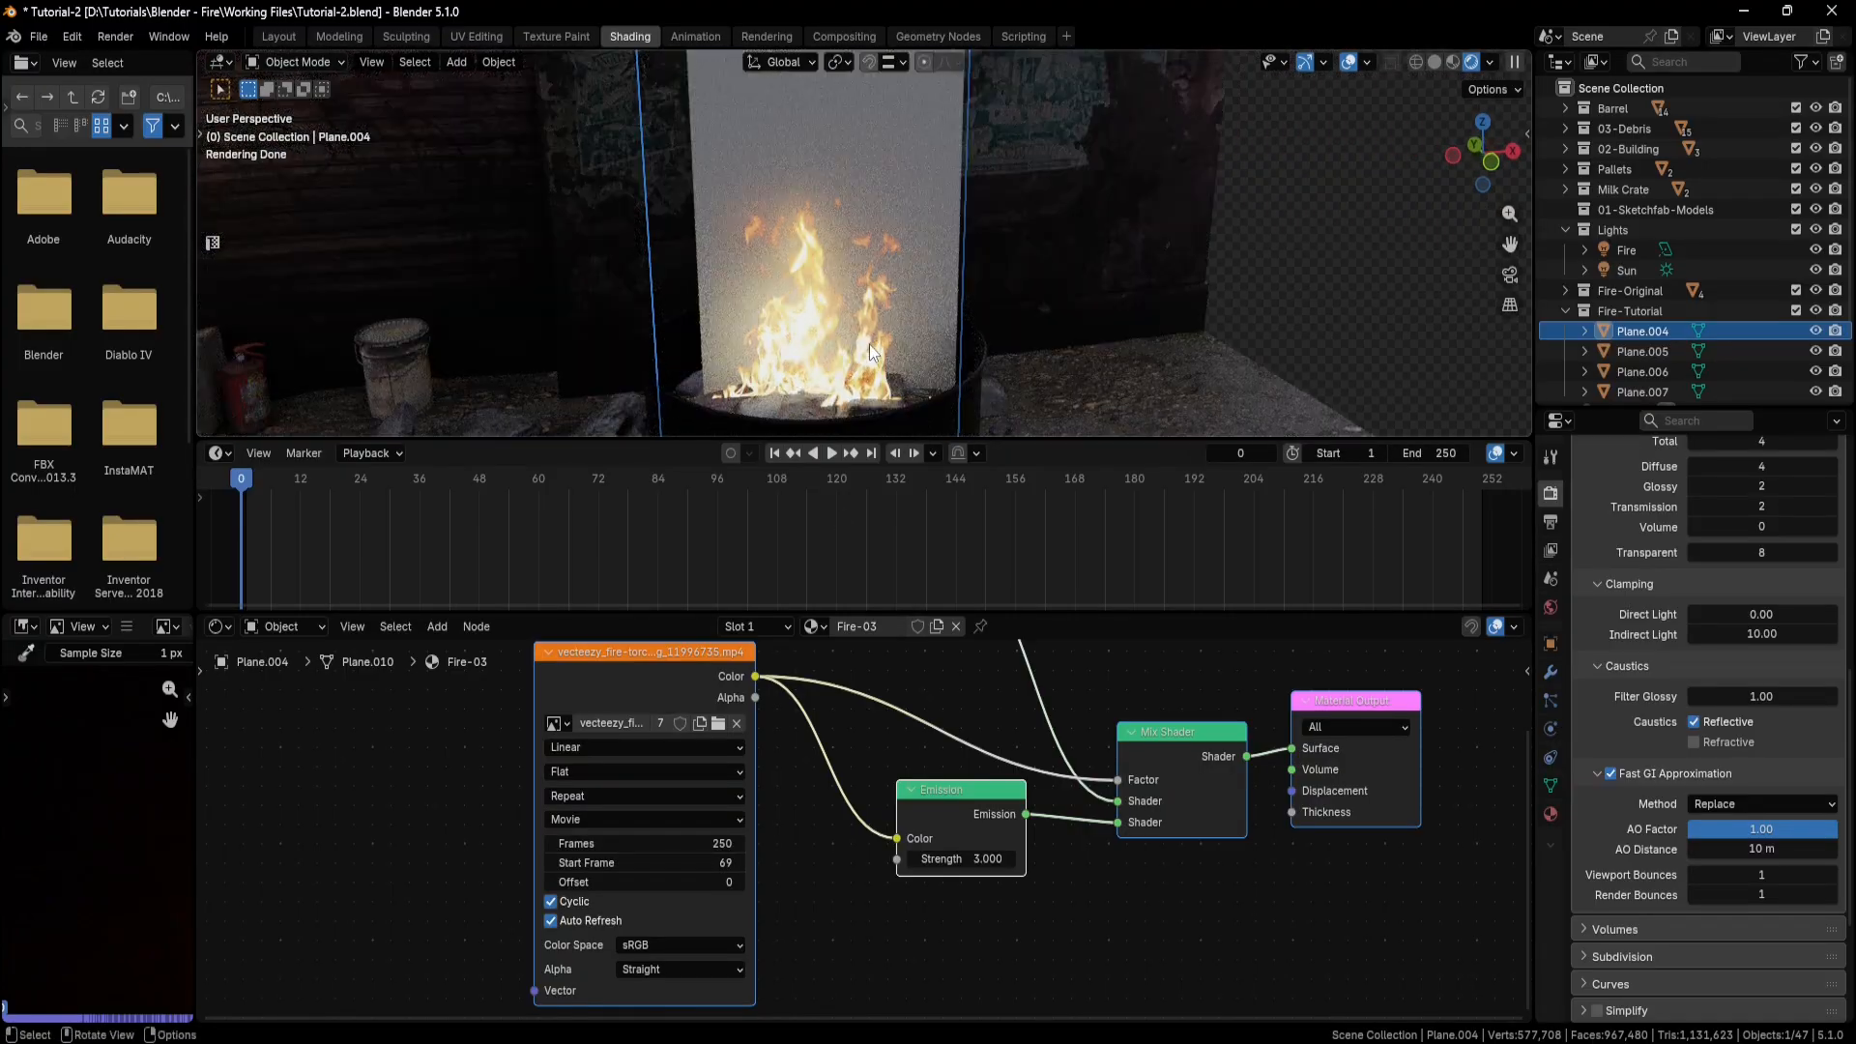
Select and copy all shader nodes of the Fire-03 material.
scroll(861, 829, down, 4)
drag(1169, 678, 676, 932)
right_click(623, 777)
click(553, 665)
Select the last blank plane, Plane.006, and give it a new material named Fire-04.
middle_drag(896, 346, 879, 311)
click(879, 310)
double_click(897, 627)
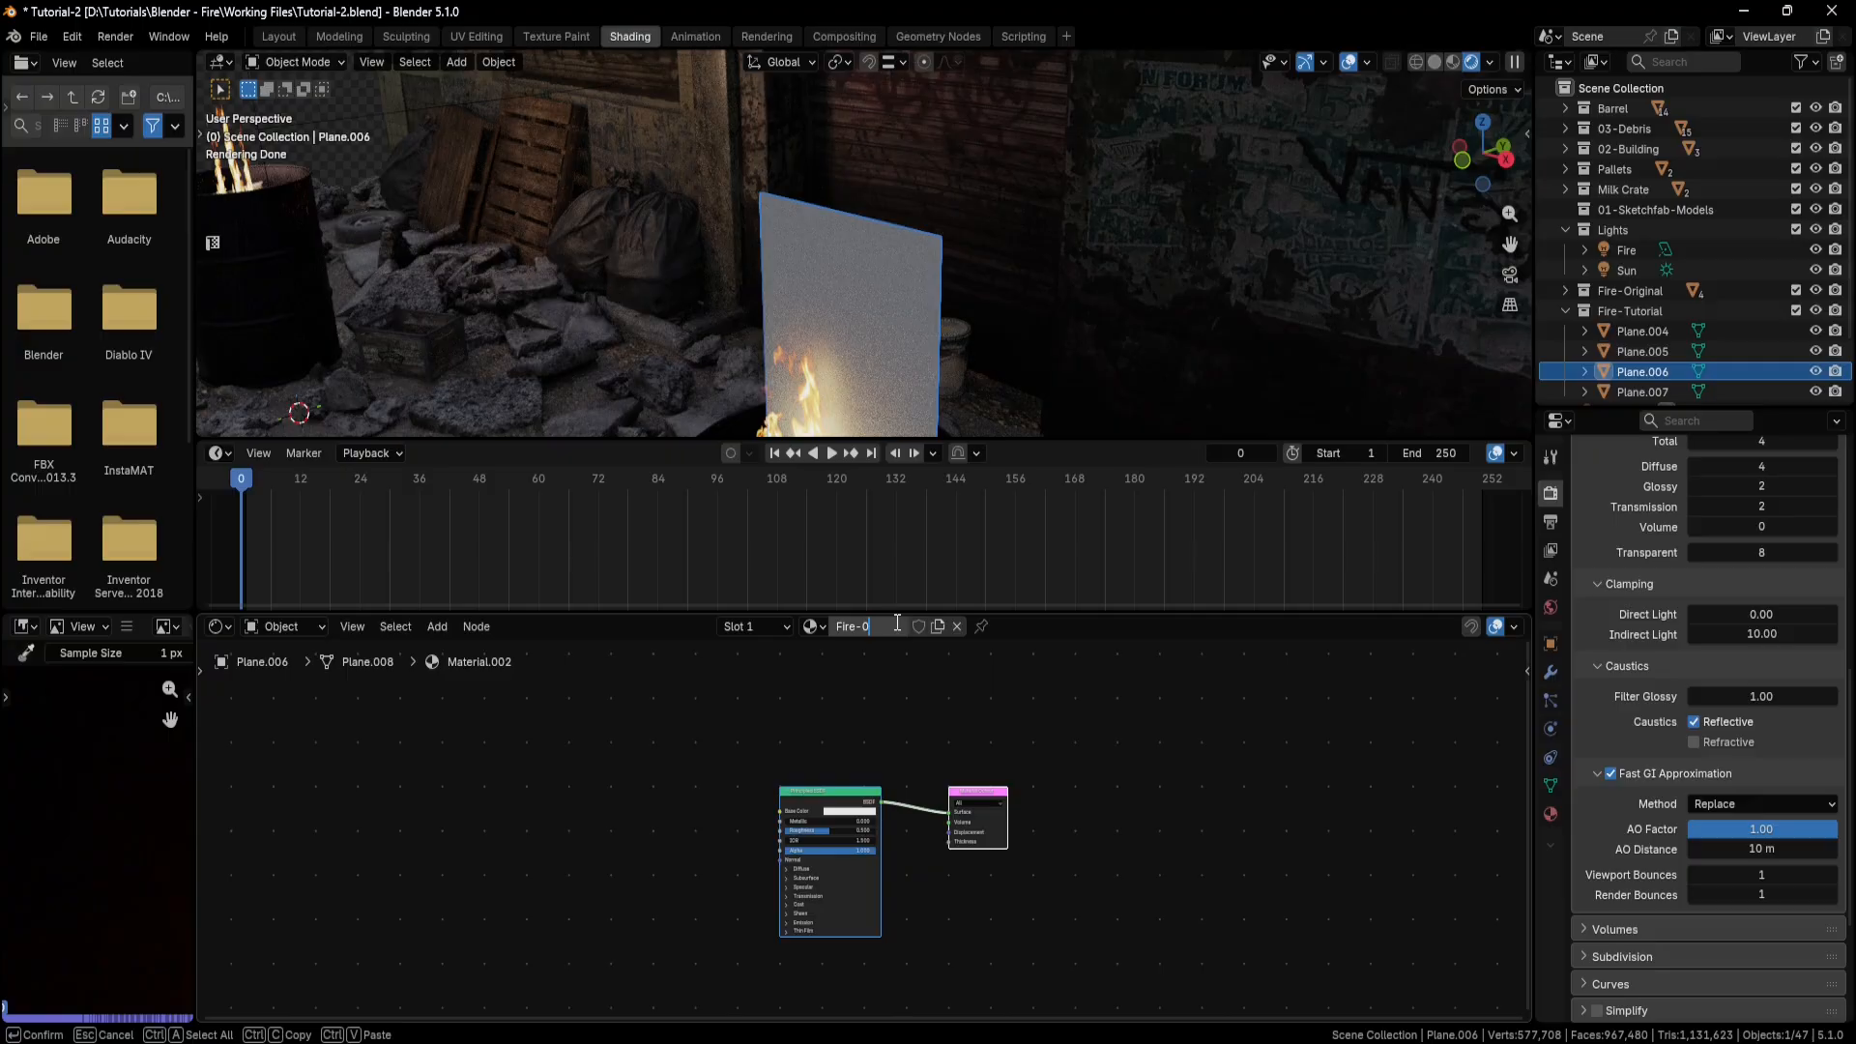
text(Fire-04)
key(Return)
Paste the copied fire nodes into Fire-04 and remove its default Principled BSDF and Material Output nodes.
right_click(462, 794)
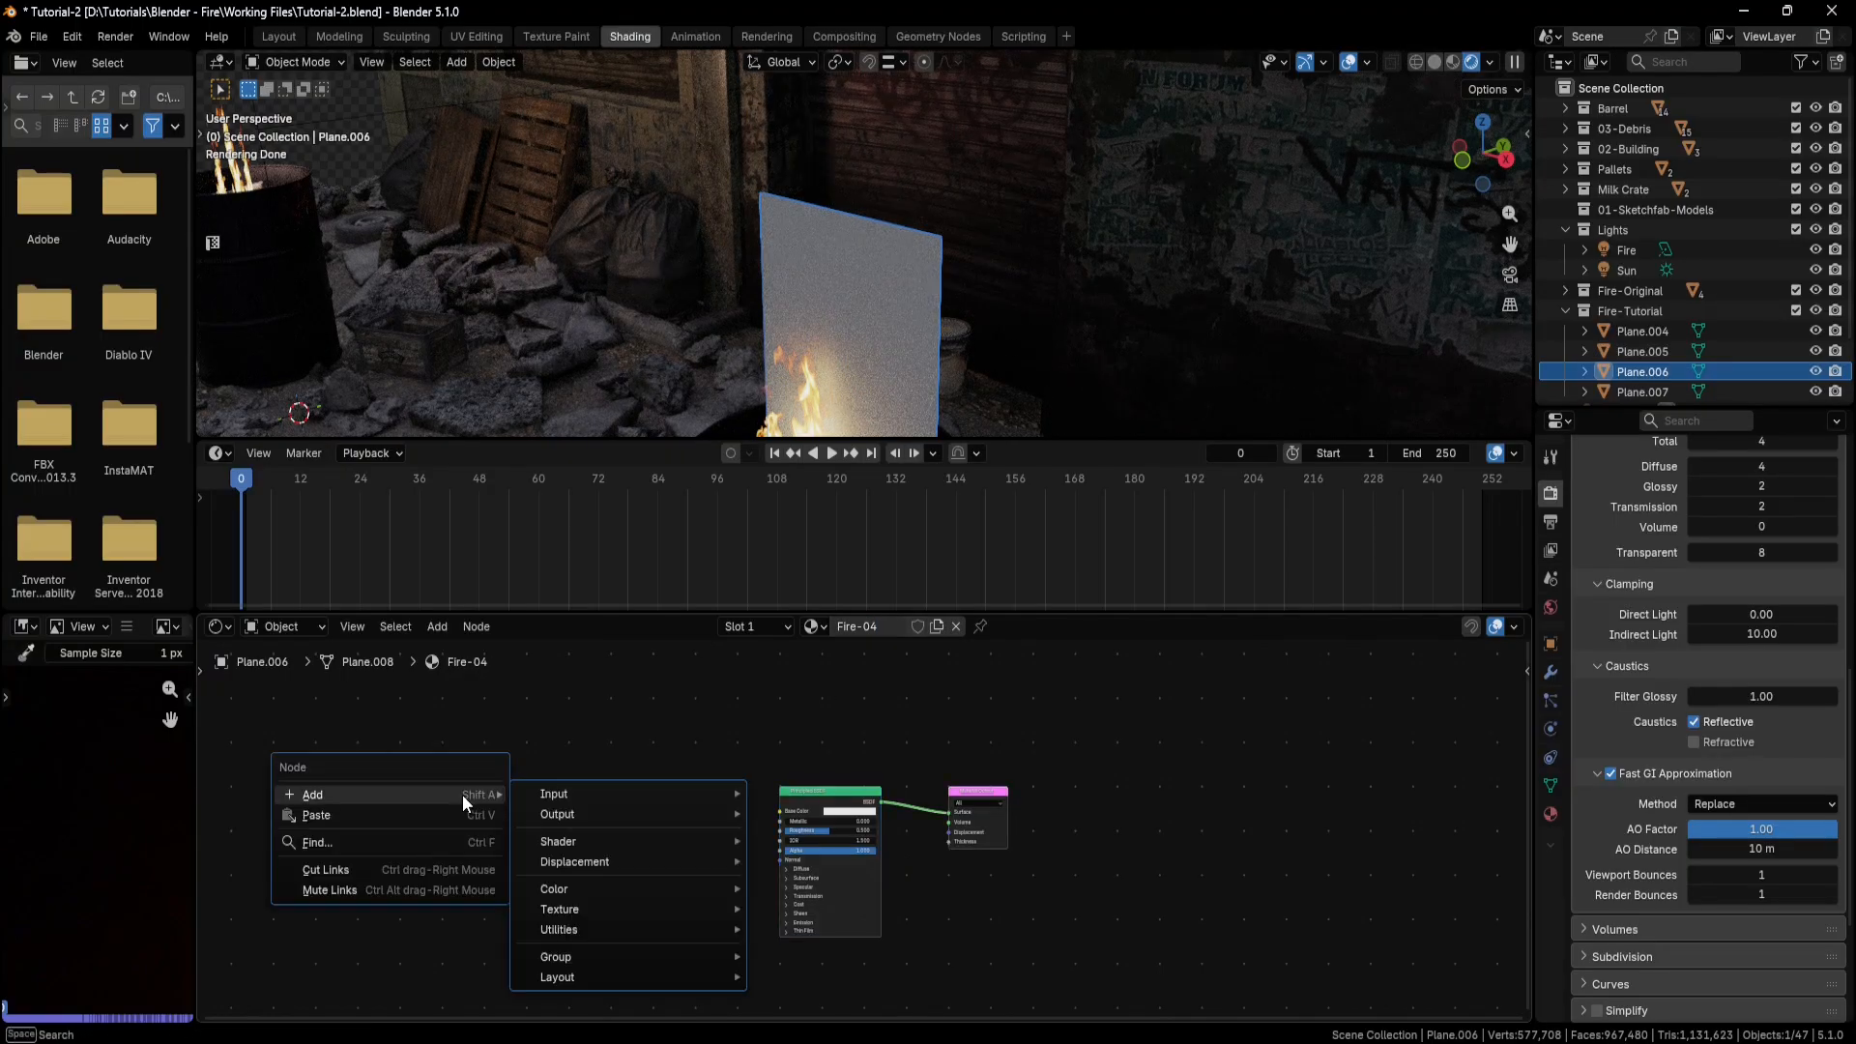
click(420, 816)
key(x)
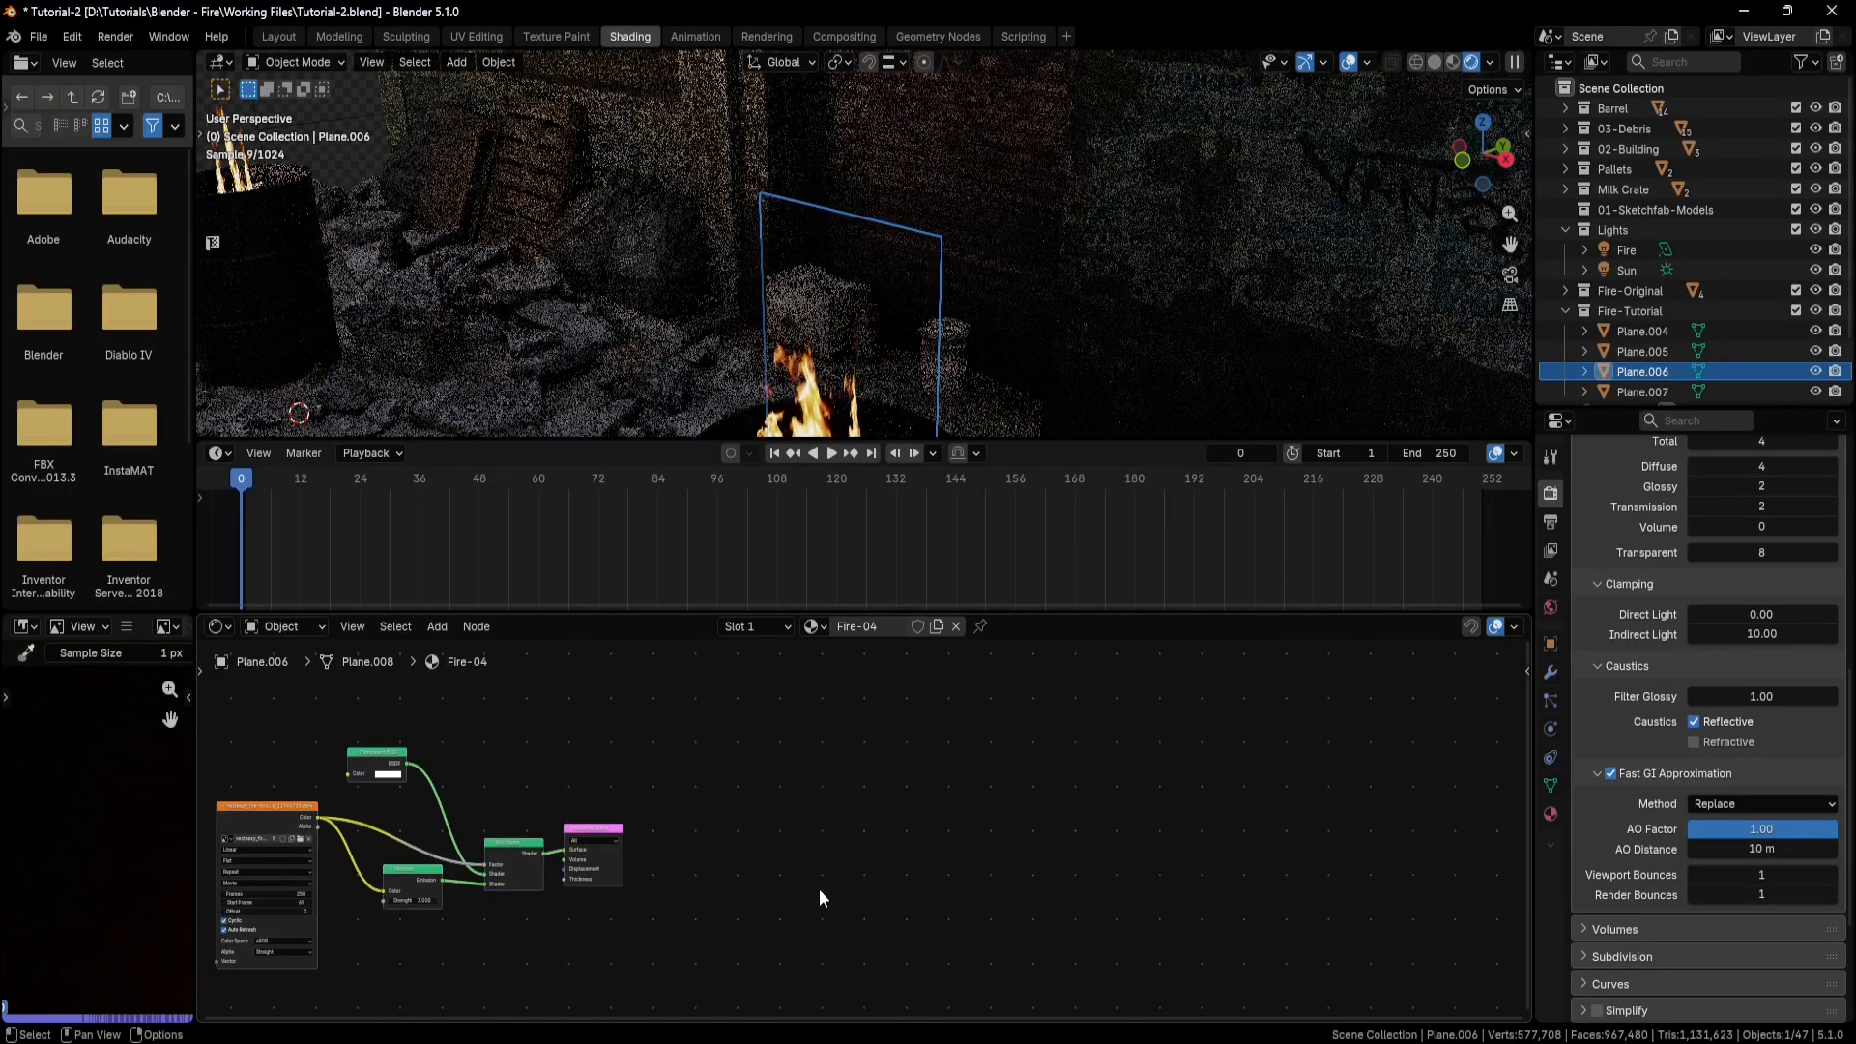
drag(688, 744, 294, 890)
drag(303, 808, 721, 787)
scroll(960, 286, up, 5)
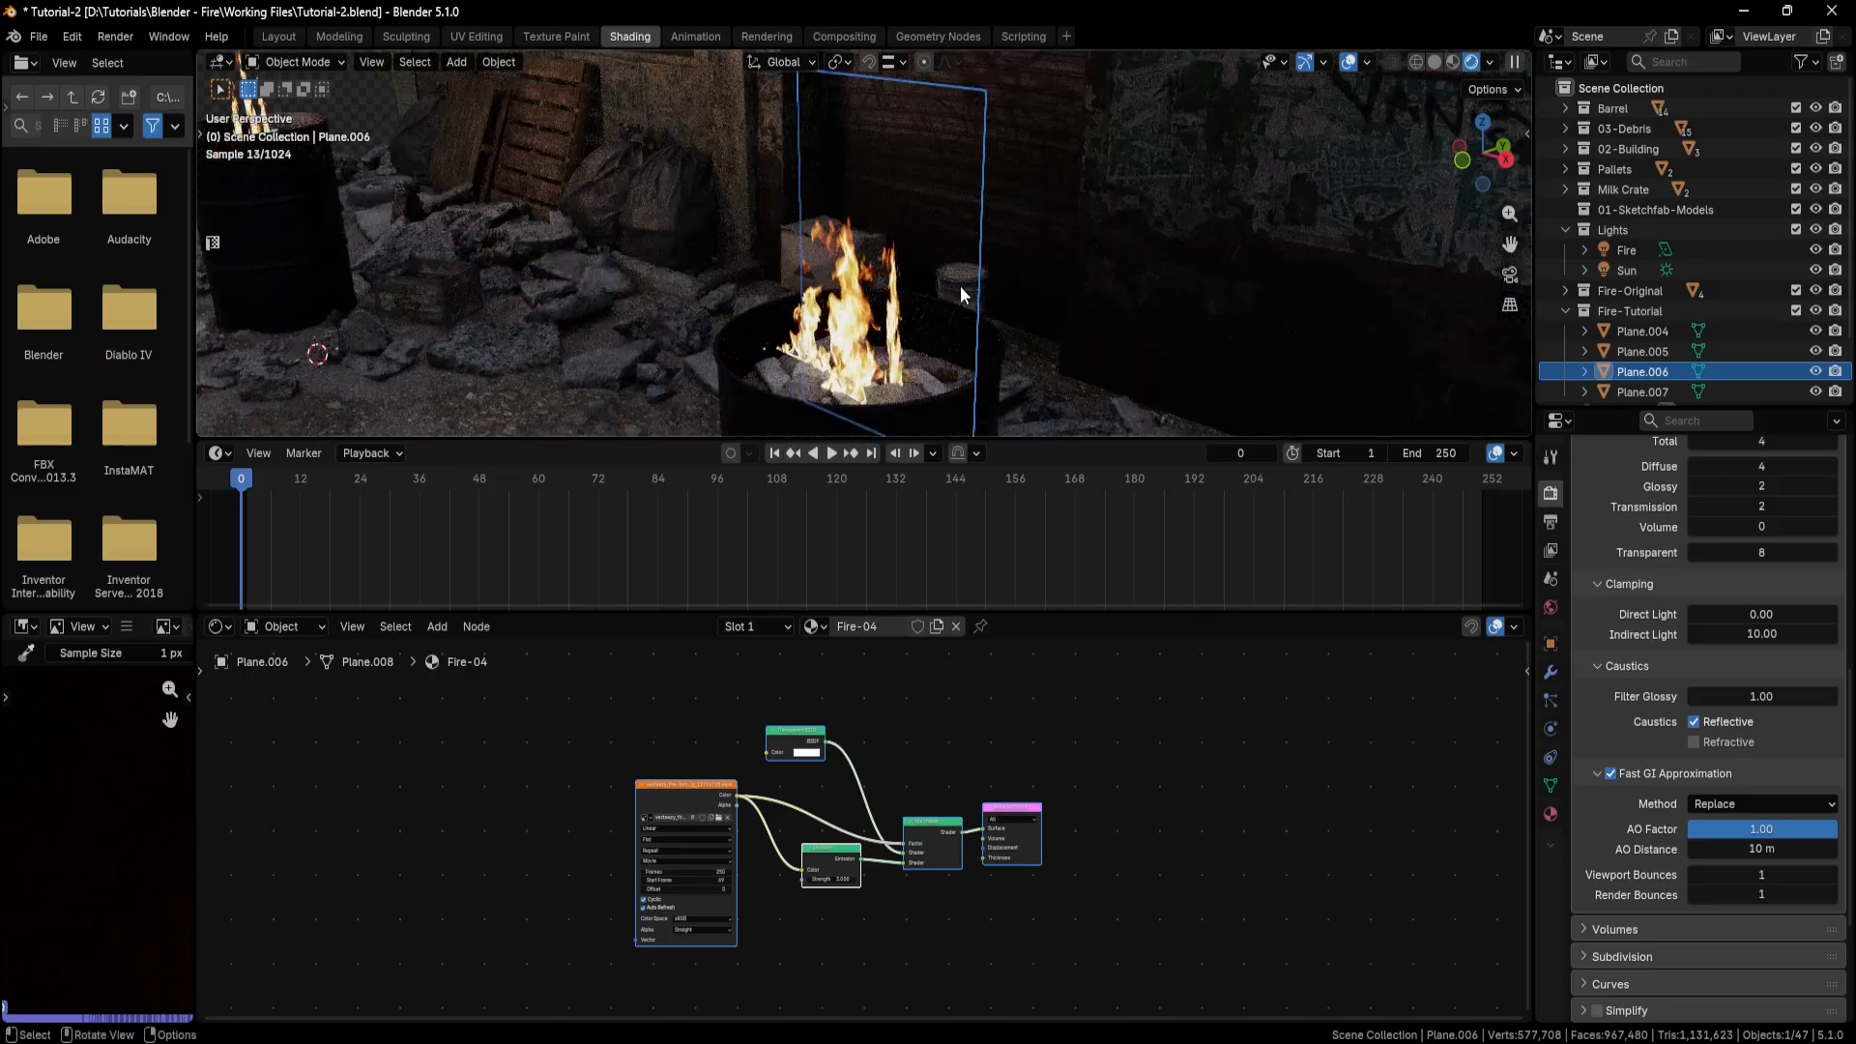
In the UV Editing workspace, unwrap Plane.006 with Zen Unwrap and move its UV island over the flame in the video image.
click(478, 37)
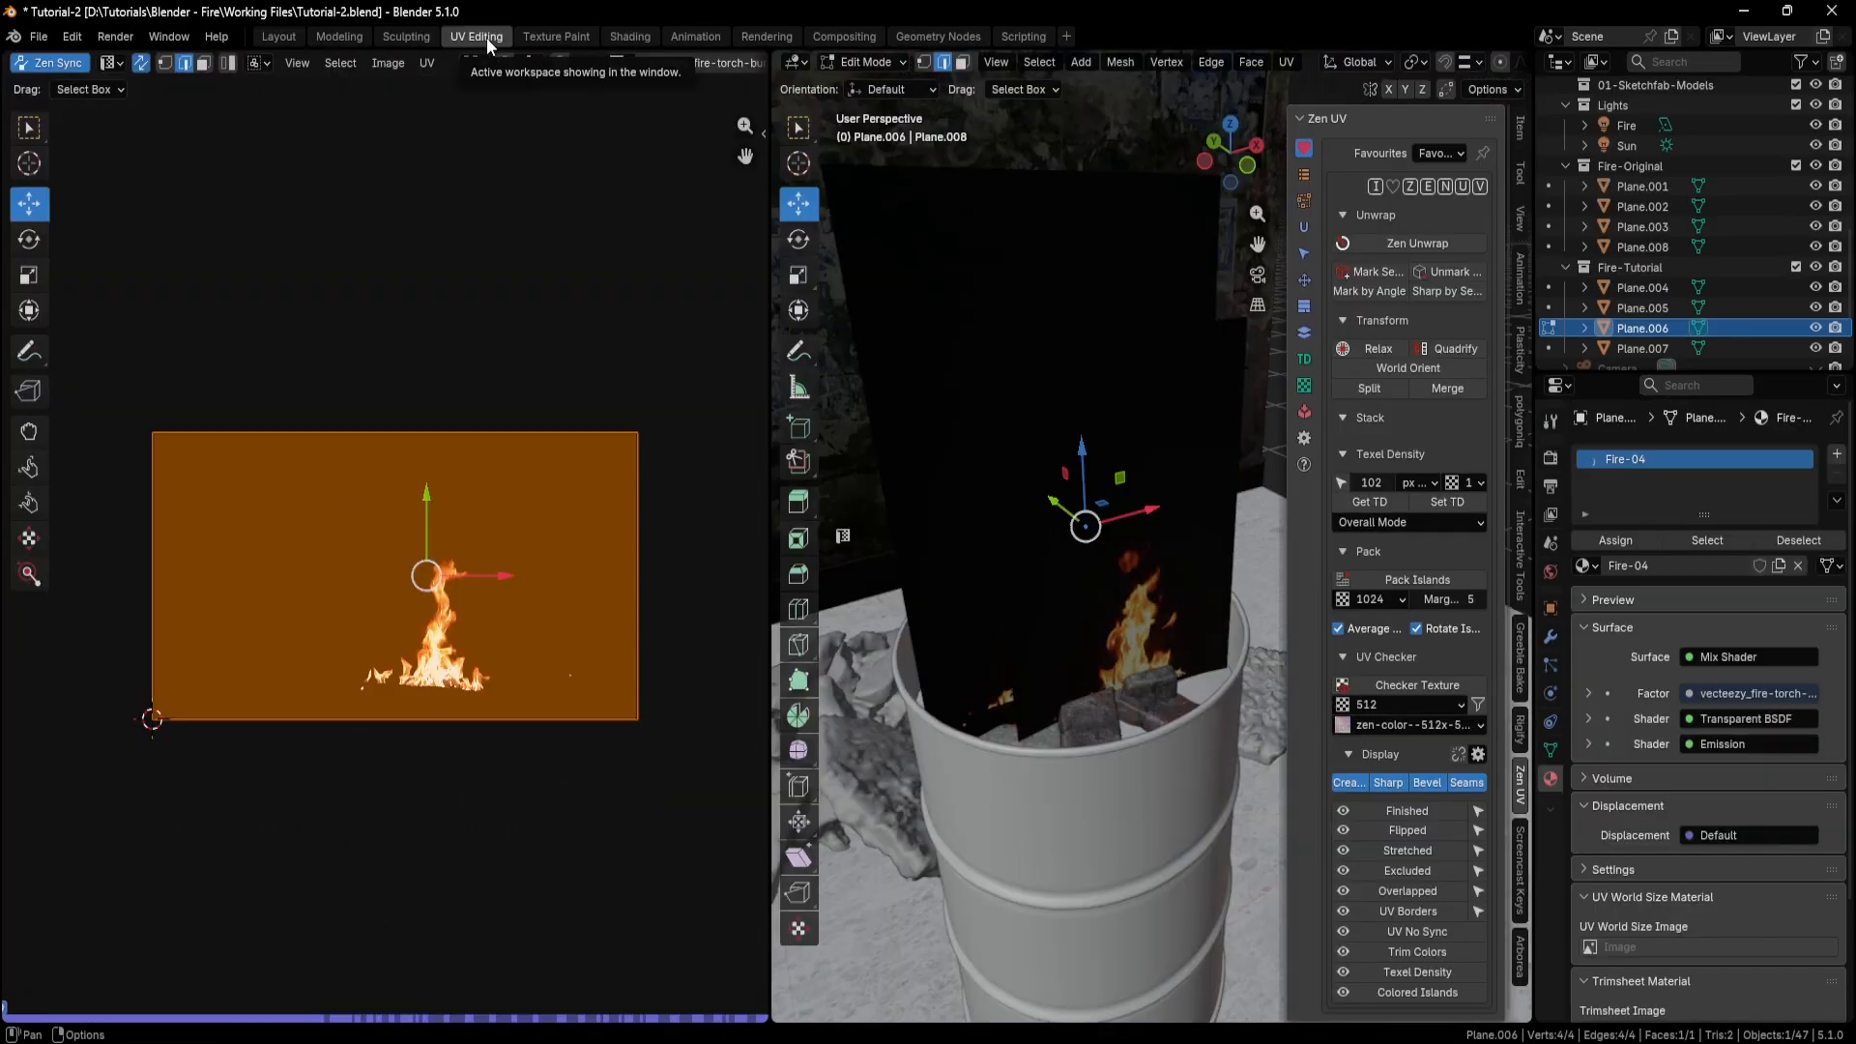
middle_drag(1044, 328, 1163, 356)
click(1402, 248)
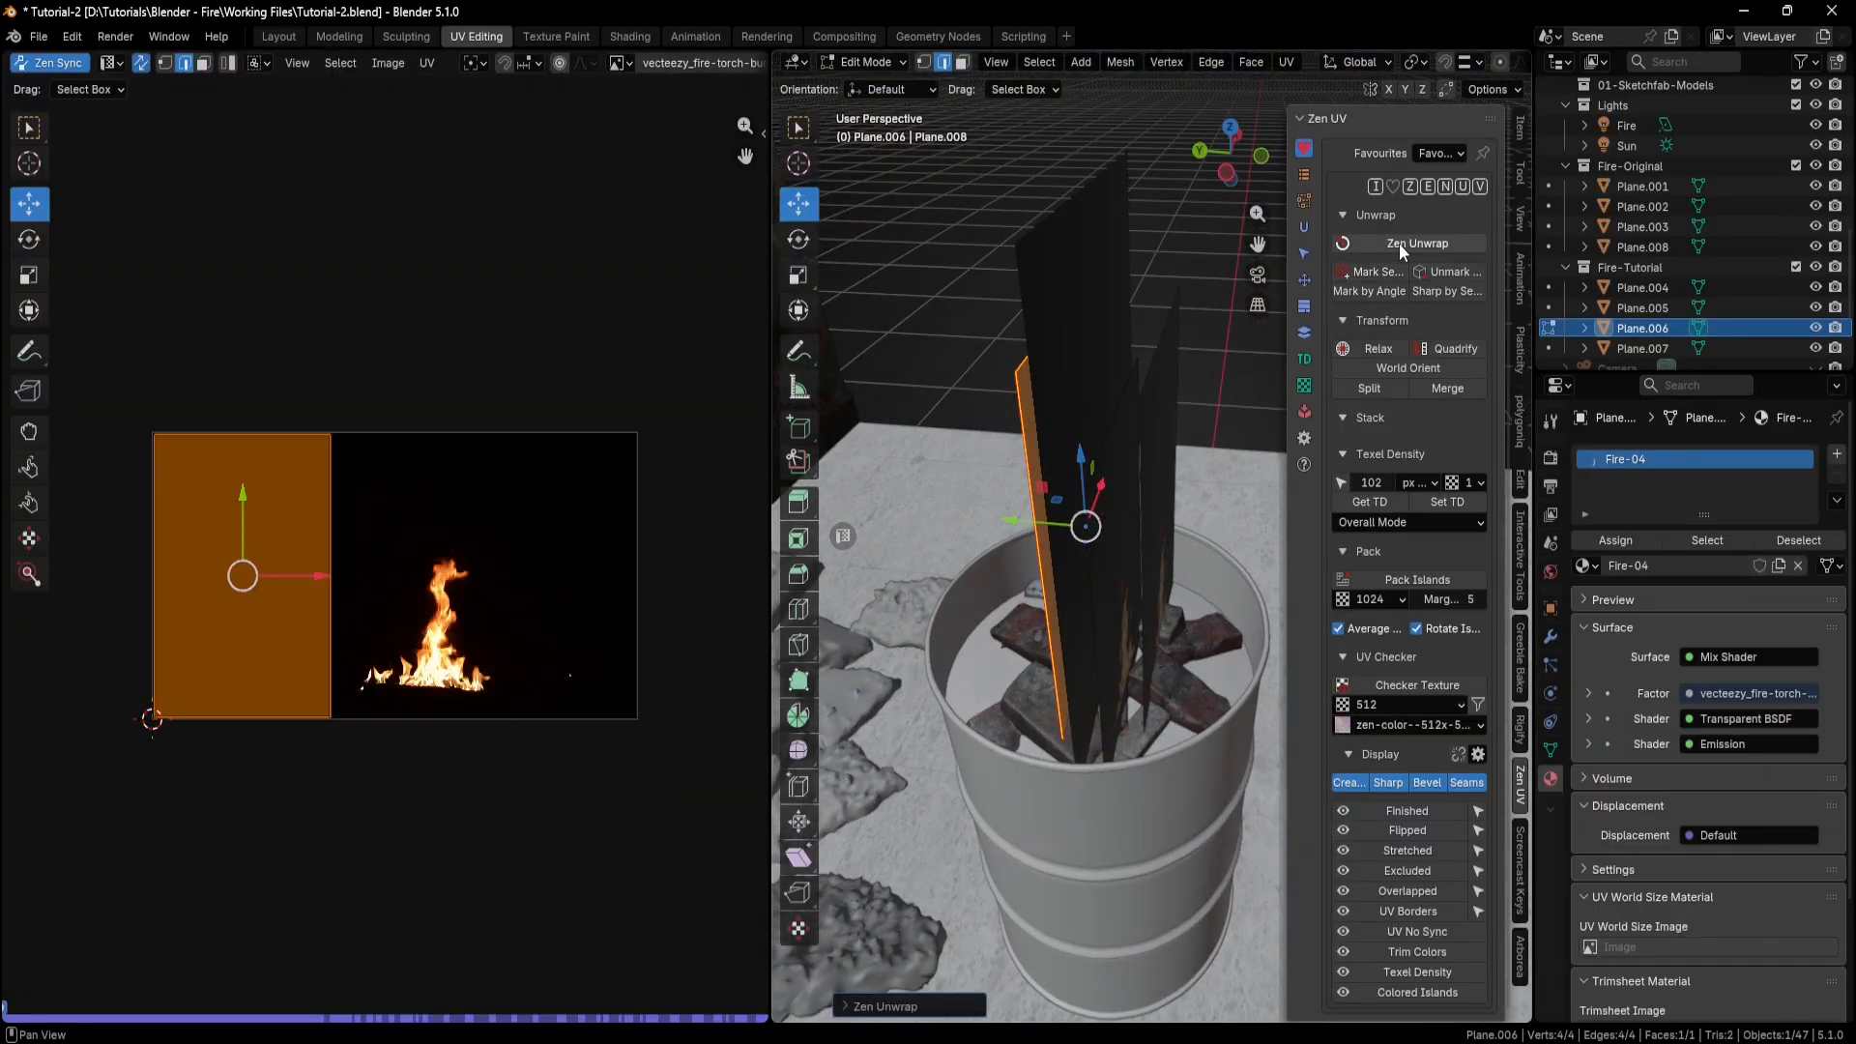
drag(317, 571, 502, 569)
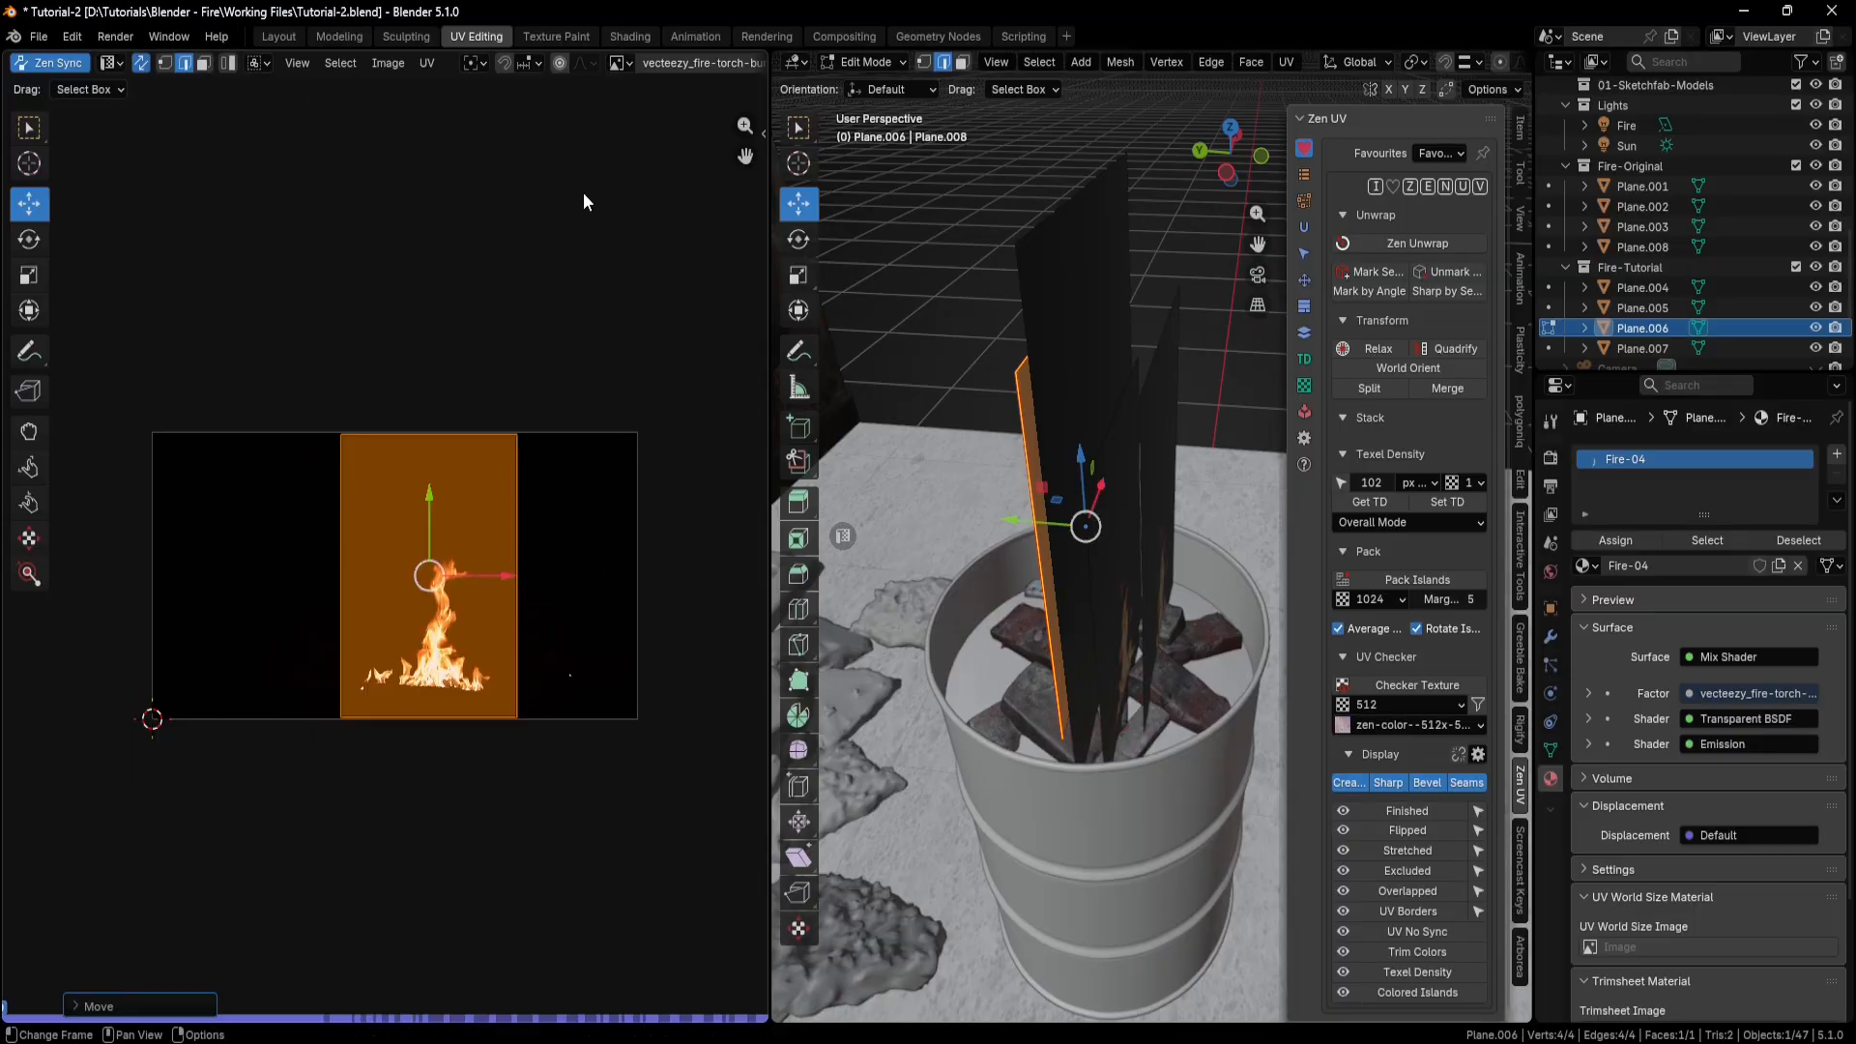
Back in the Shading workspace, set the Start Frame of Fire-04's video texture to 150.
click(630, 36)
scroll(827, 838, up, 4)
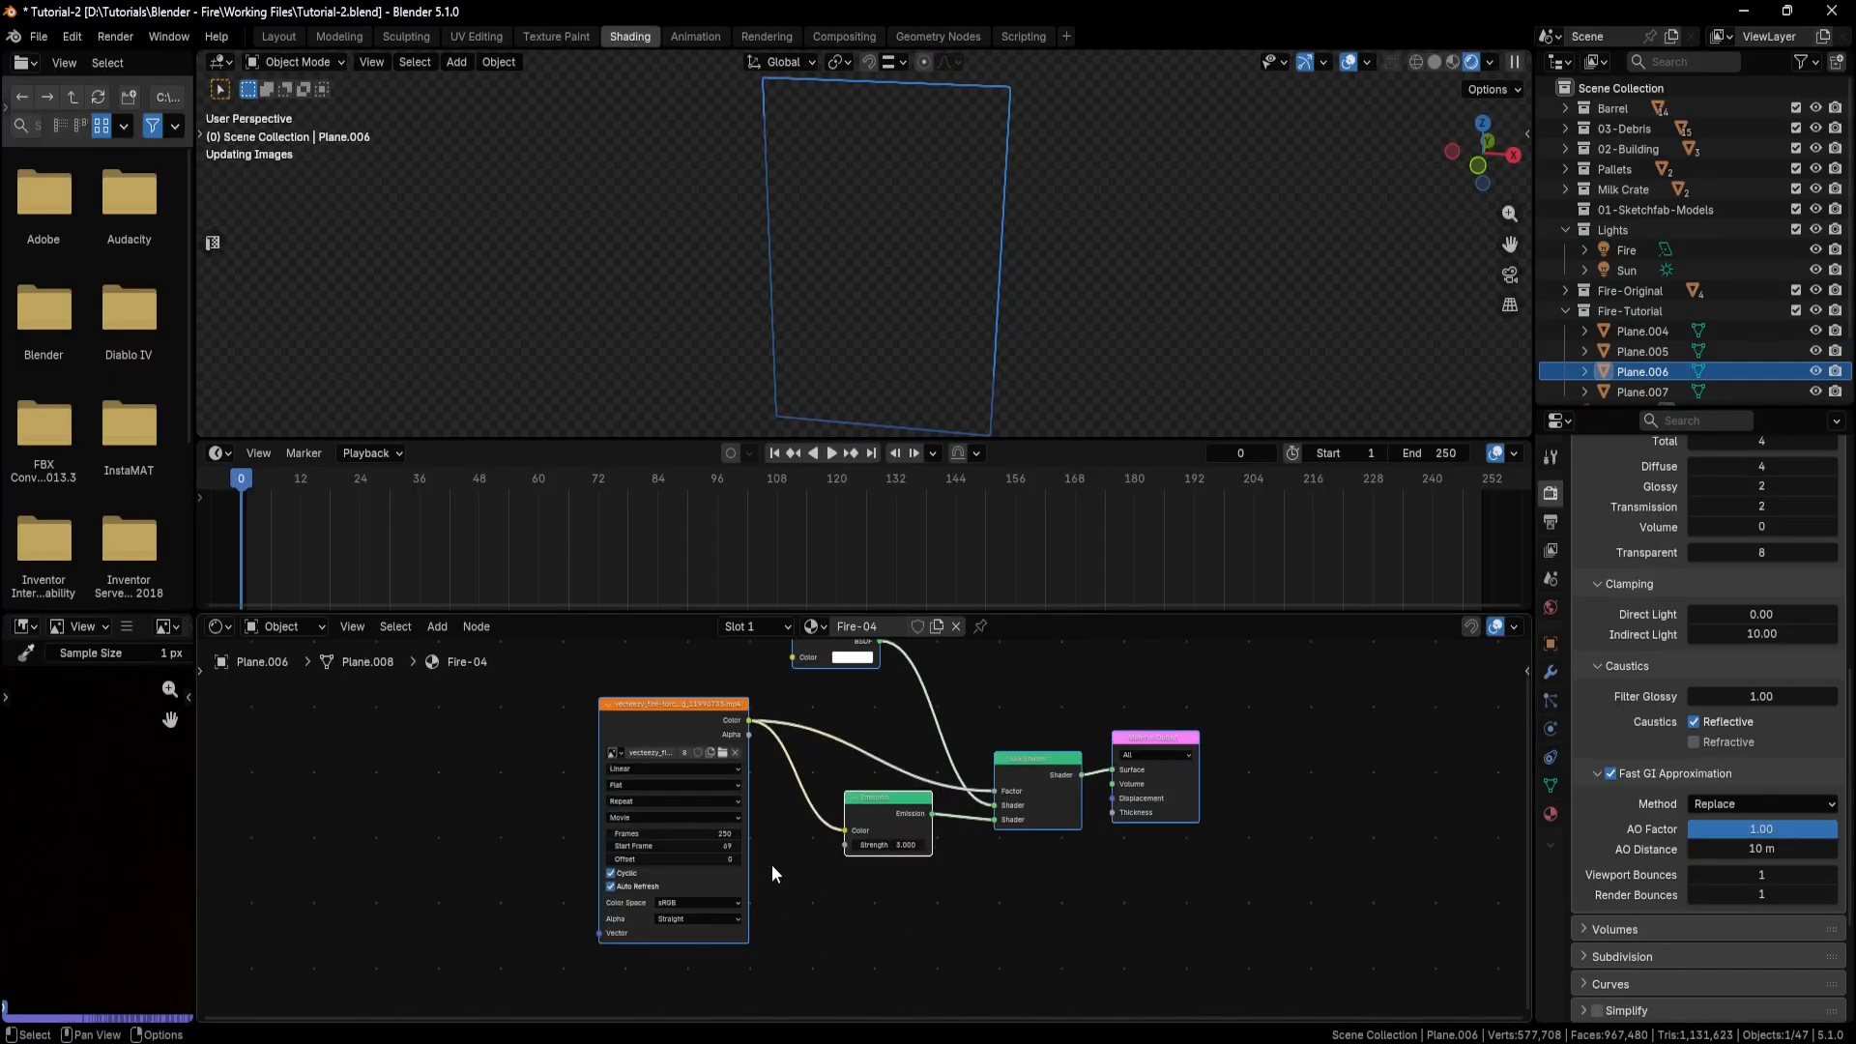
click(654, 855)
text(150)
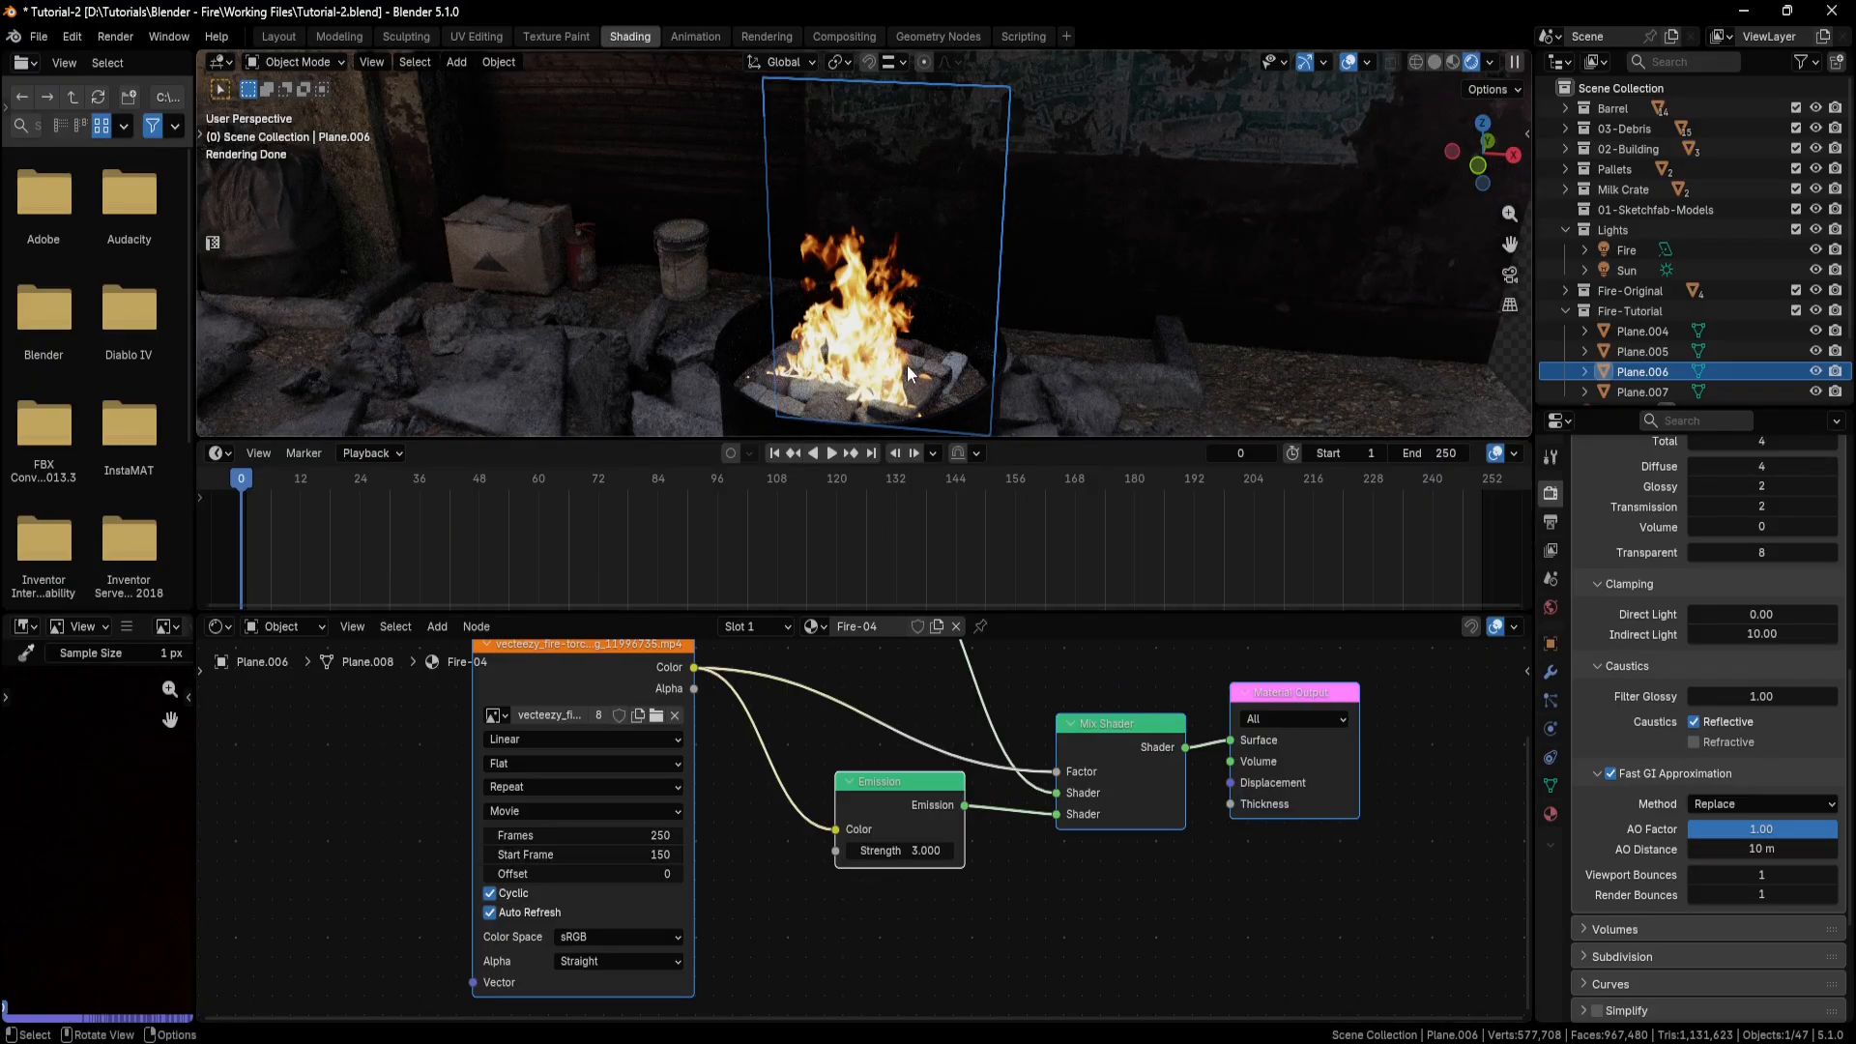
middle_drag(957, 309, 944, 340)
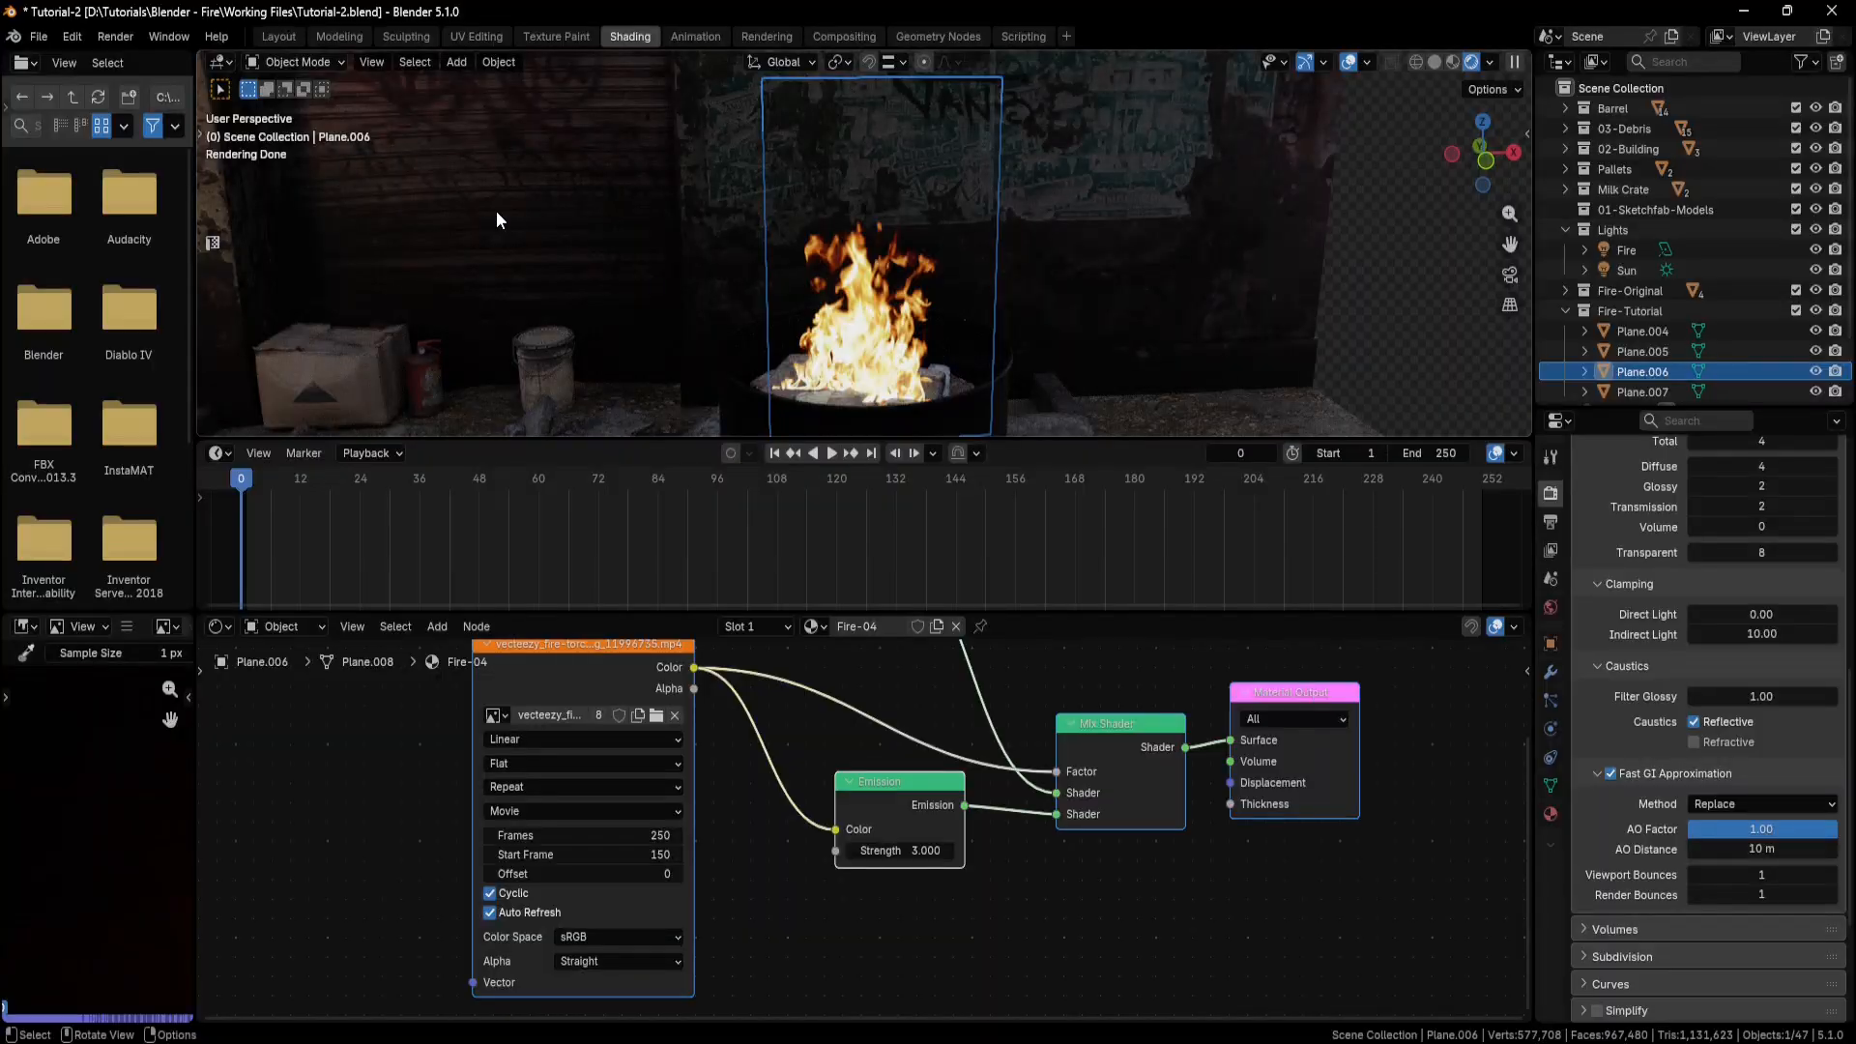
In the Layout workspace, move Plane.006 and a neighbouring fire plane along Z to seat their flames in the barrel.
click(277, 36)
mouse_move(1102, 508)
shift+middle_down()
mouse_move(1014, 452)
mouse_move(920, 453)
mouse_move(930, 512)
mouse_move(894, 425)
mouse_move(901, 470)
mouse_move(1112, 493)
shift+middle_up()
scroll(1019, 453, up, 6)
key(g)
key(z)
click(918, 484)
click(799, 452)
key(g)
key(z)
click(850, 440)
Select Plane.005 and lower it slightly along Z so its flame sits on the debris in the barrel.
click(851, 454)
key(g)
key(z)
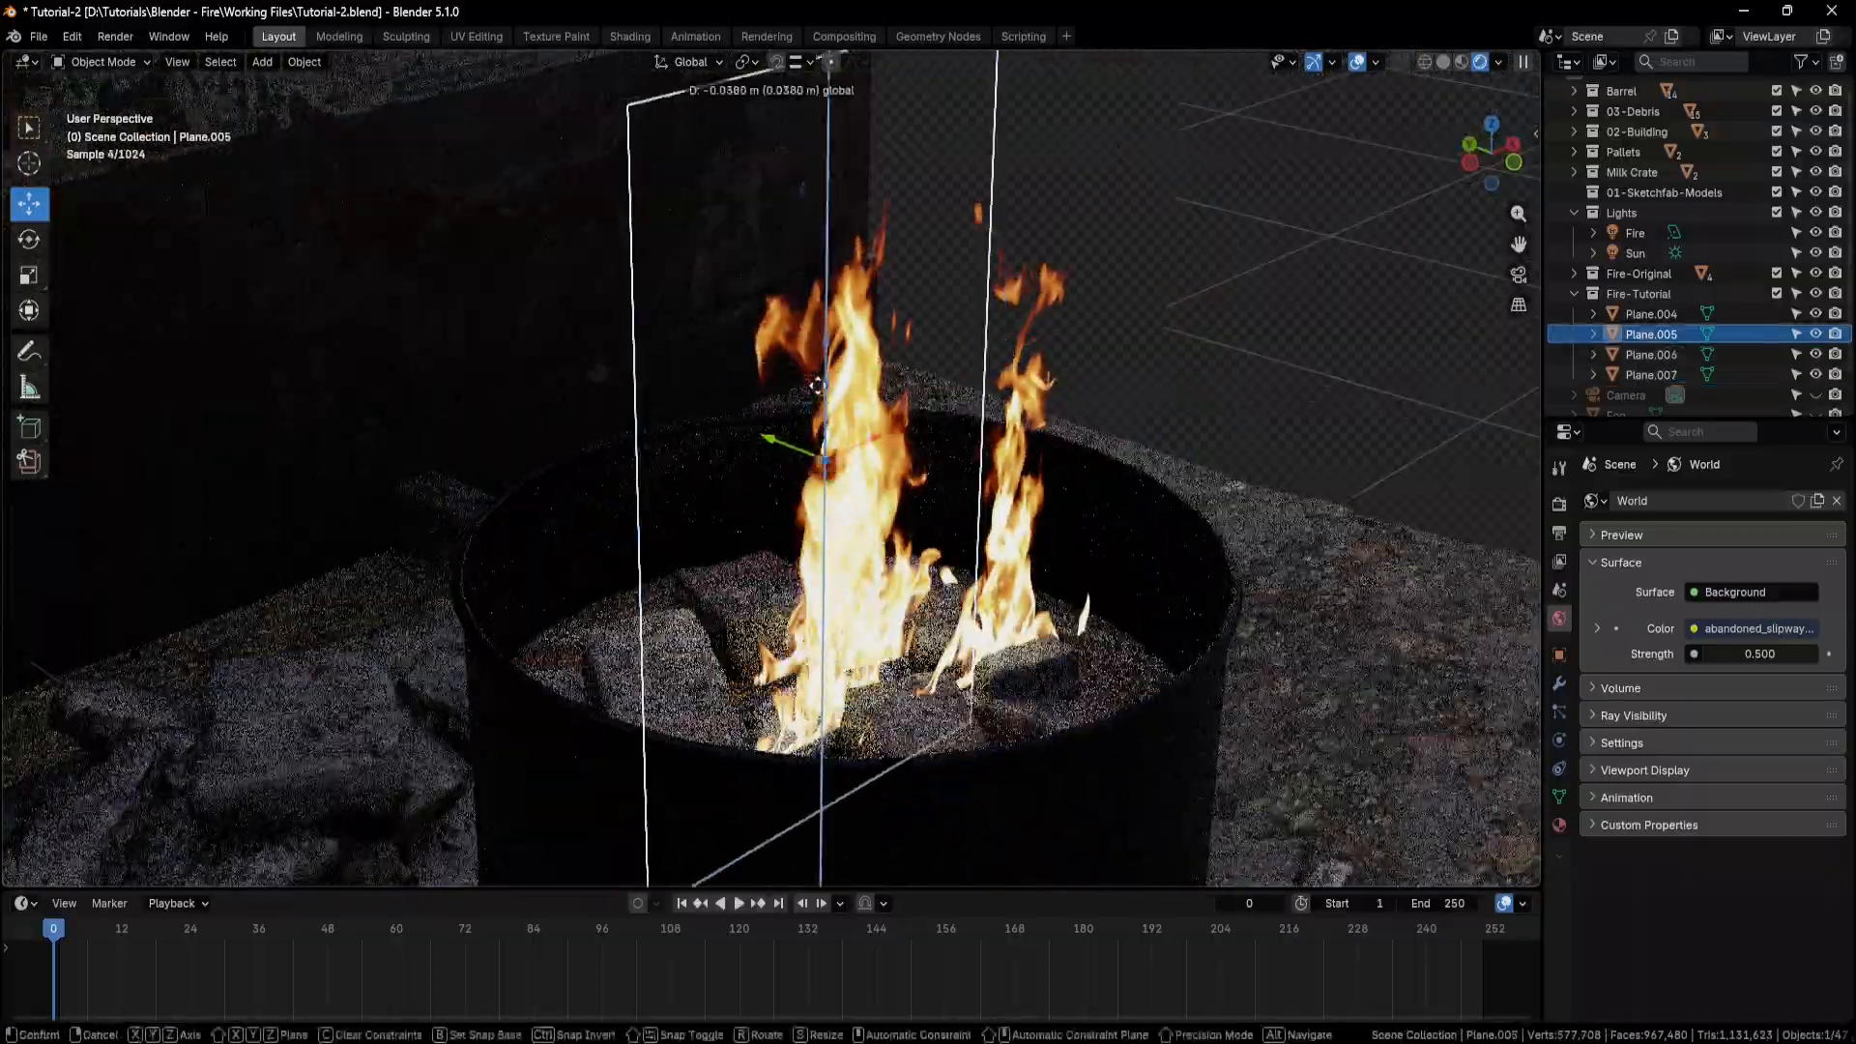
click(870, 444)
scroll(947, 489, down, 3)
click(894, 503)
middle_drag(895, 483, 885, 503)
Move Plane.004 up about 0.112 m along Z and scale it up slightly.
click(815, 200)
key(g)
key(z)
click(818, 108)
middle_drag(1015, 512, 851, 563)
scroll(856, 473, down, 1)
click(29, 276)
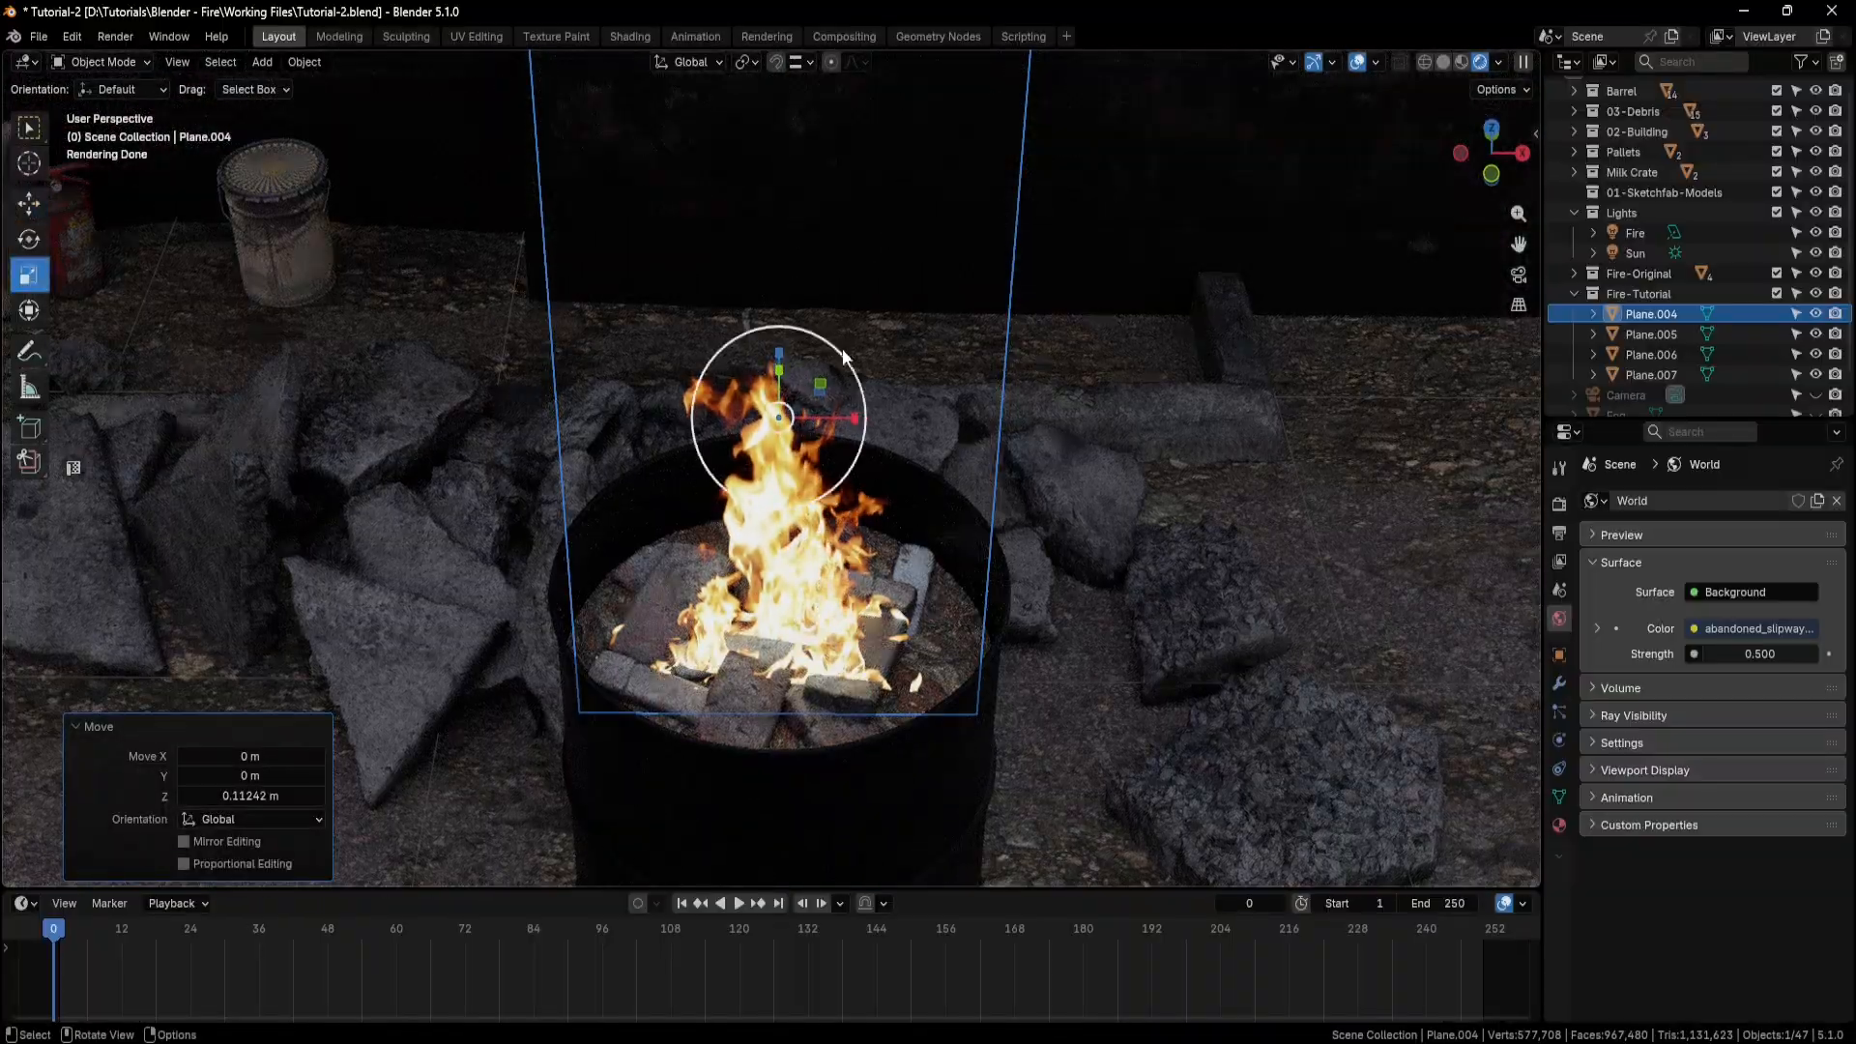
drag(843, 348, 848, 343)
Scale Plane.007 up uniformly by 1.110 and raise it slightly along Z.
middle_drag(976, 512, 947, 466)
scroll(943, 483, down, 1)
click(848, 611)
drag(839, 595, 846, 607)
click(29, 204)
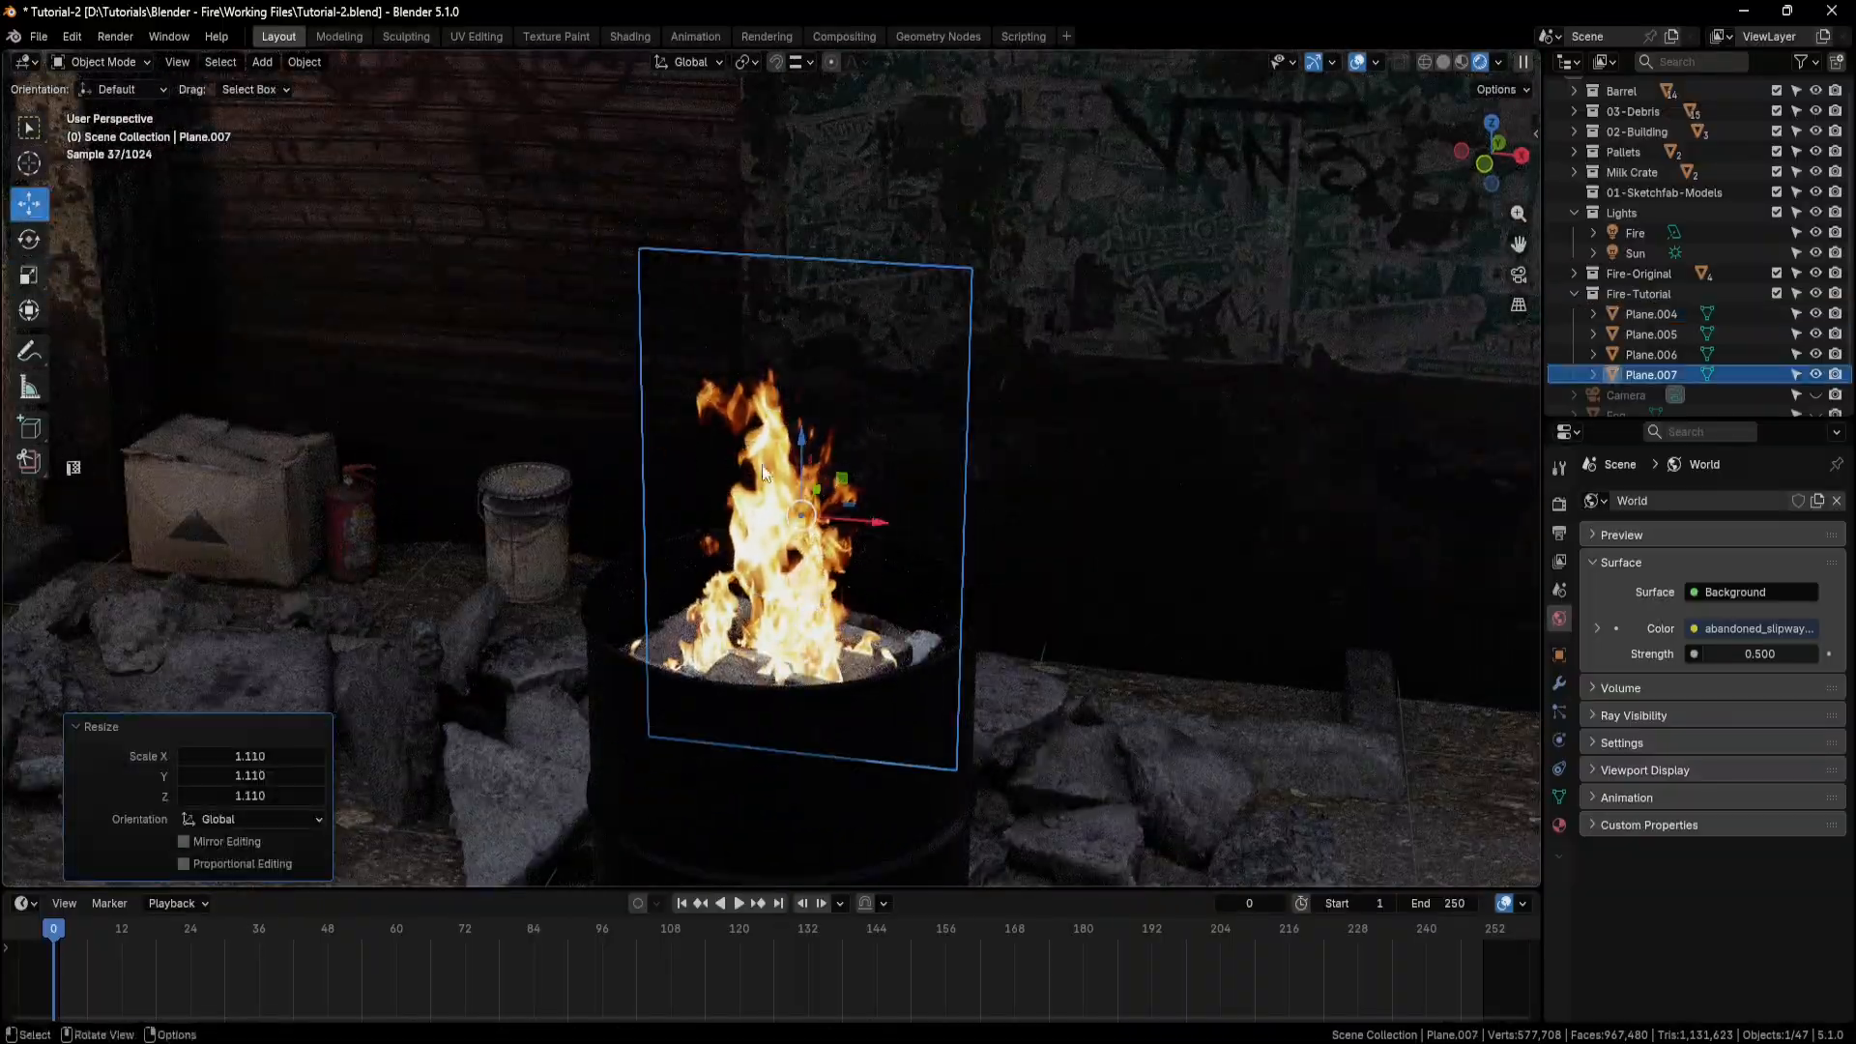
drag(802, 439, 801, 426)
Scale Plane.005 up slightly and raise it about 0.021 m along Z.
mouse_move(551, 681)
middle_down()
mouse_move(720, 721)
mouse_move(570, 694)
middle_up()
click(658, 629)
click(29, 275)
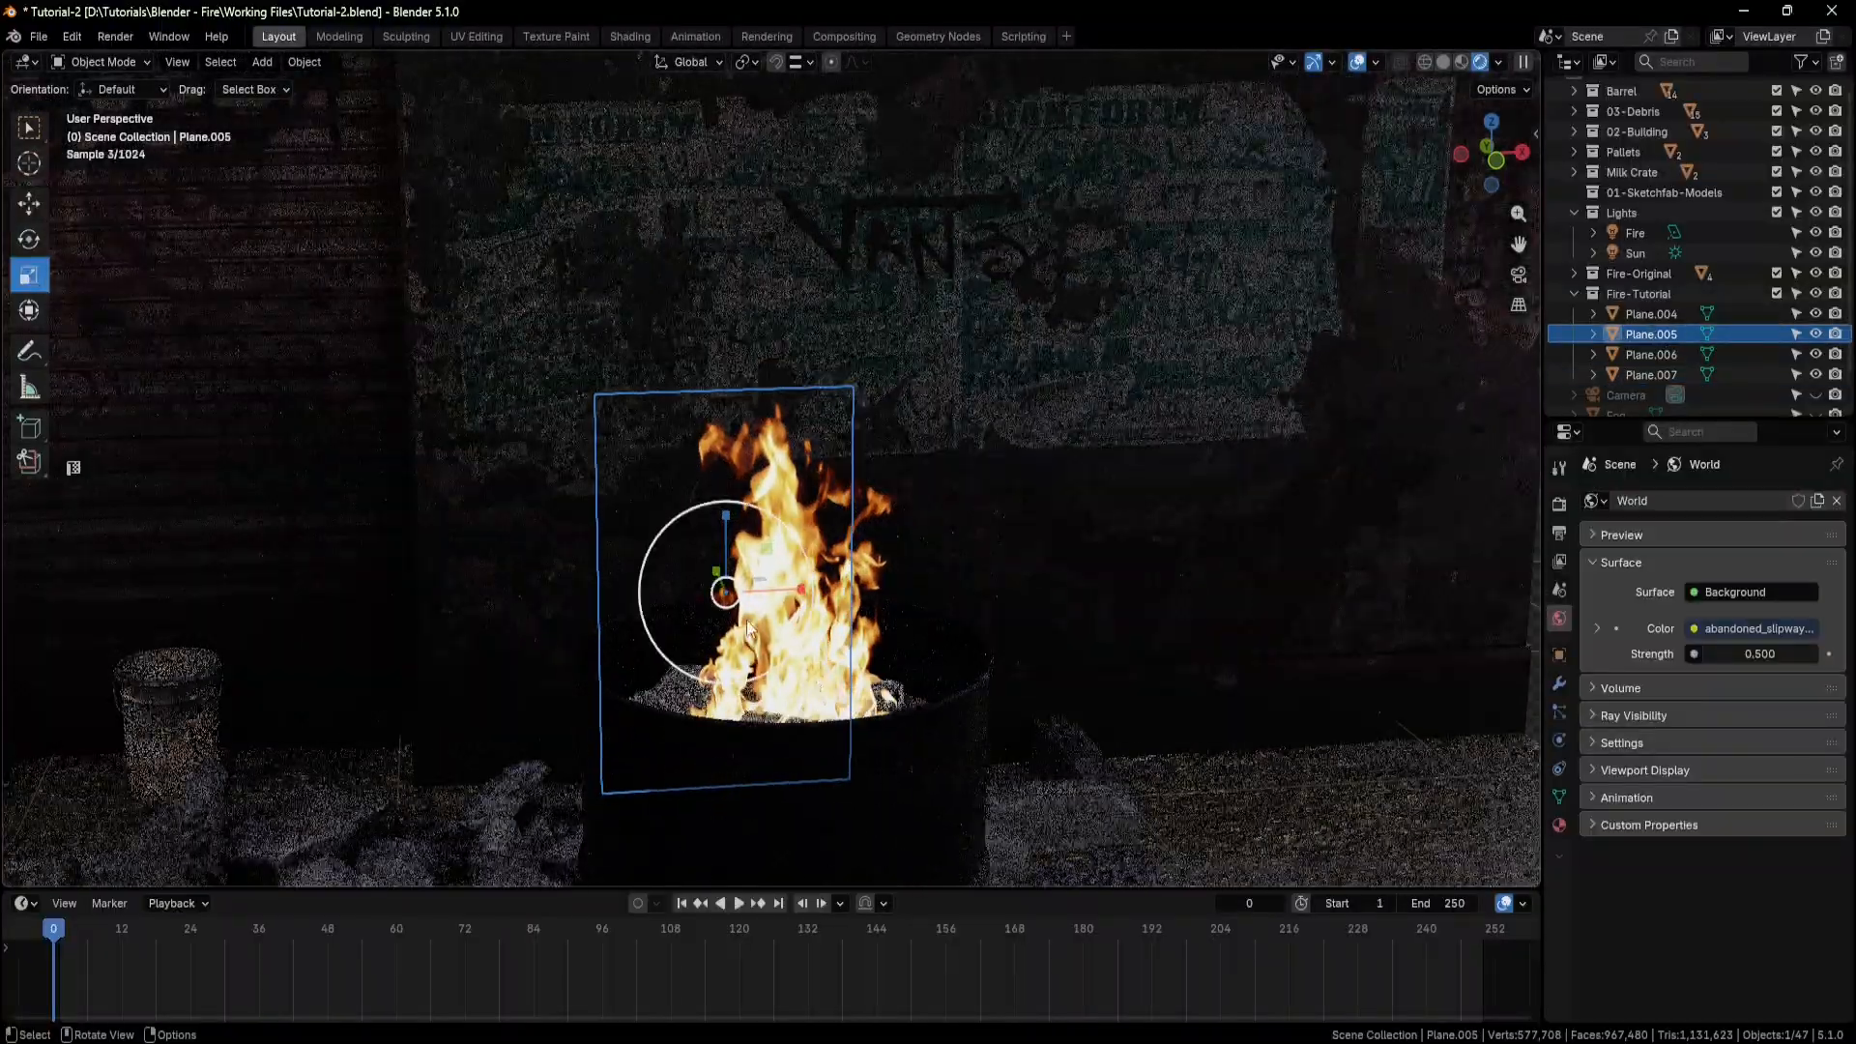
drag(646, 563, 639, 559)
click(29, 204)
middle_drag(560, 493, 565, 519)
drag(725, 529, 725, 518)
Play the animation to check the combined barrel fire, return to frame 0, and view the planes from the side.
middle_drag(899, 645, 914, 615)
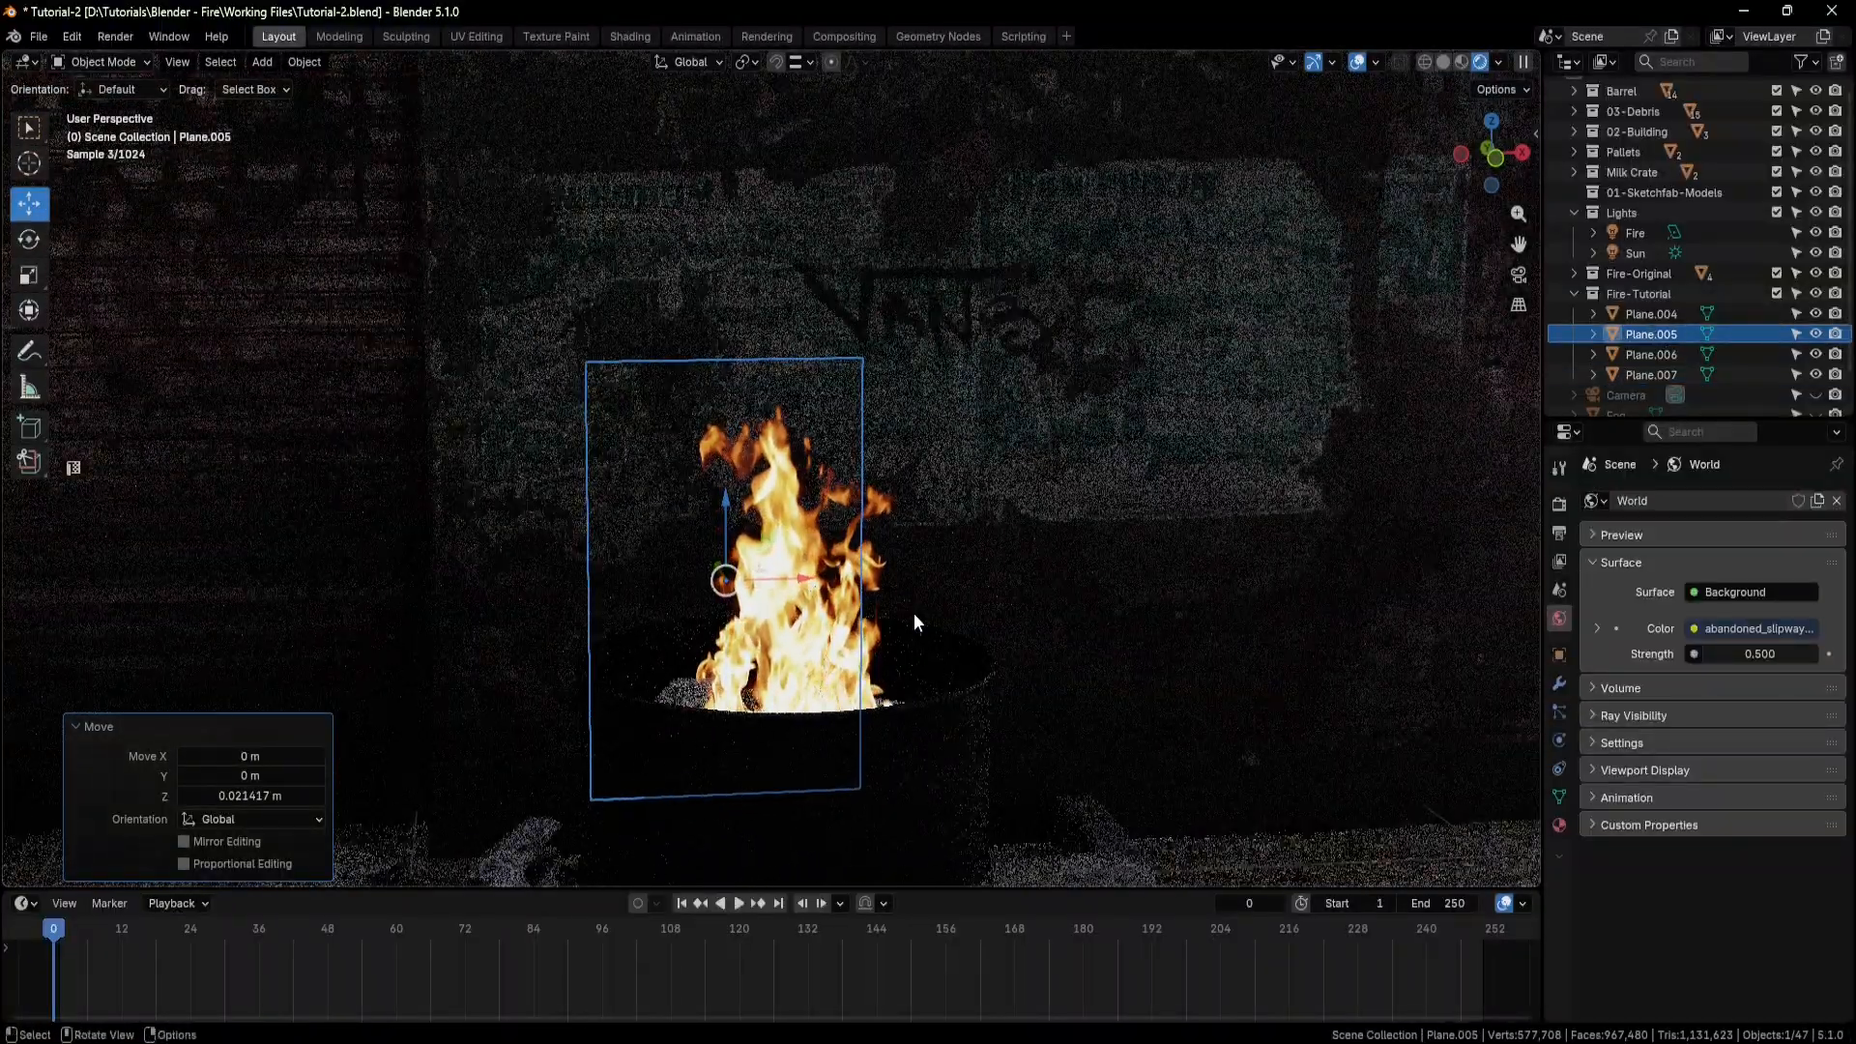
scroll(913, 614, down, 1)
click(739, 903)
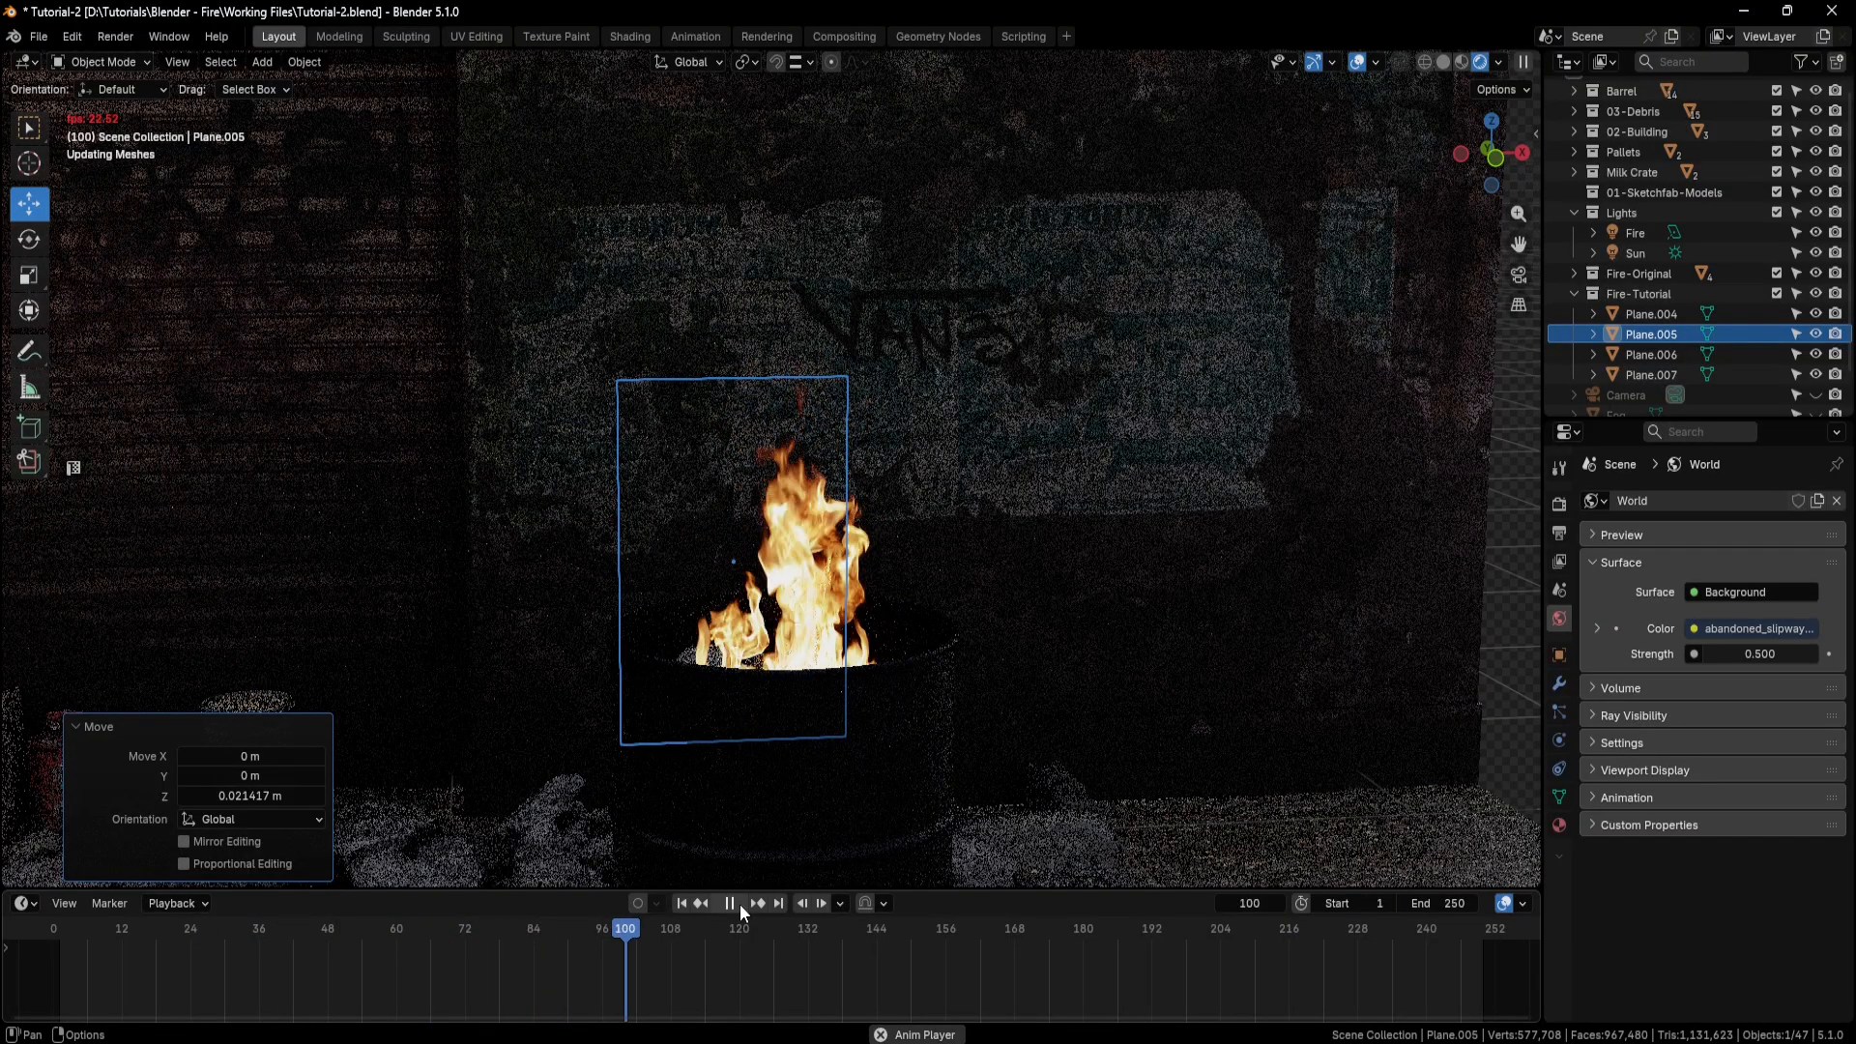
click(740, 903)
click(682, 902)
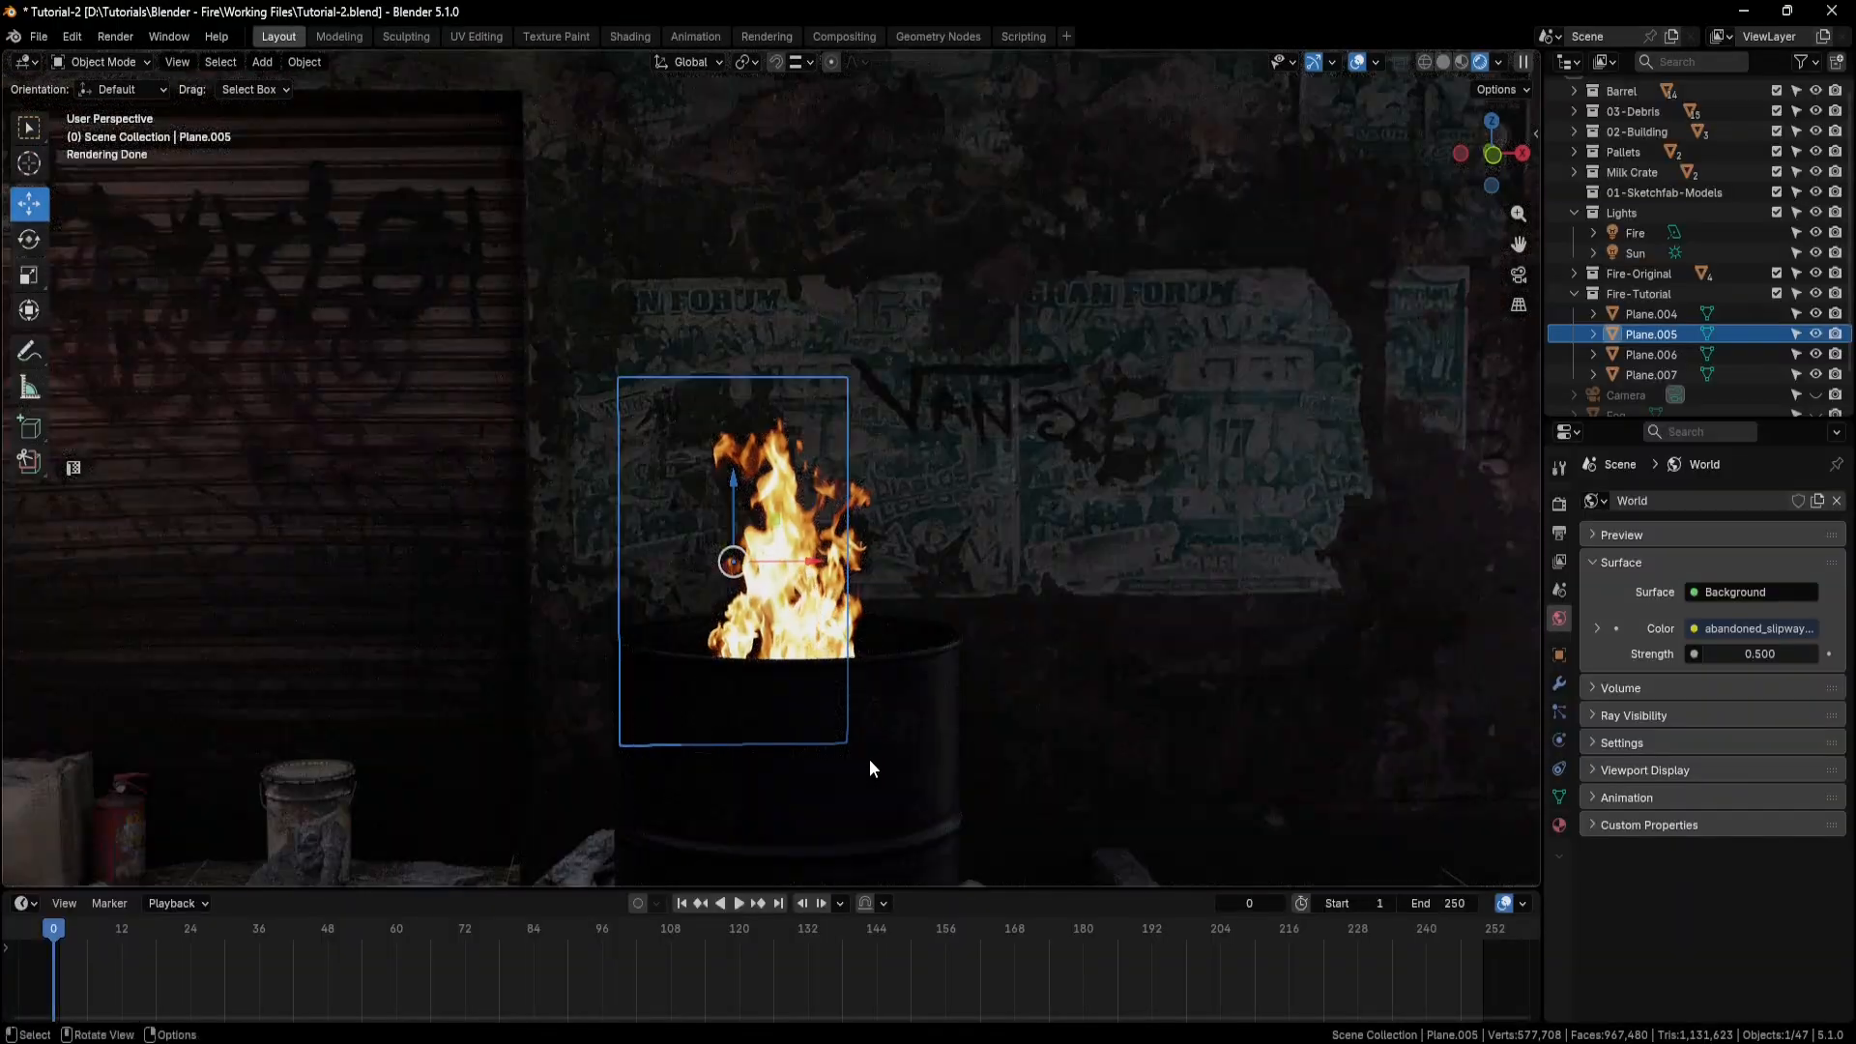
middle_drag(1129, 648, 937, 693)
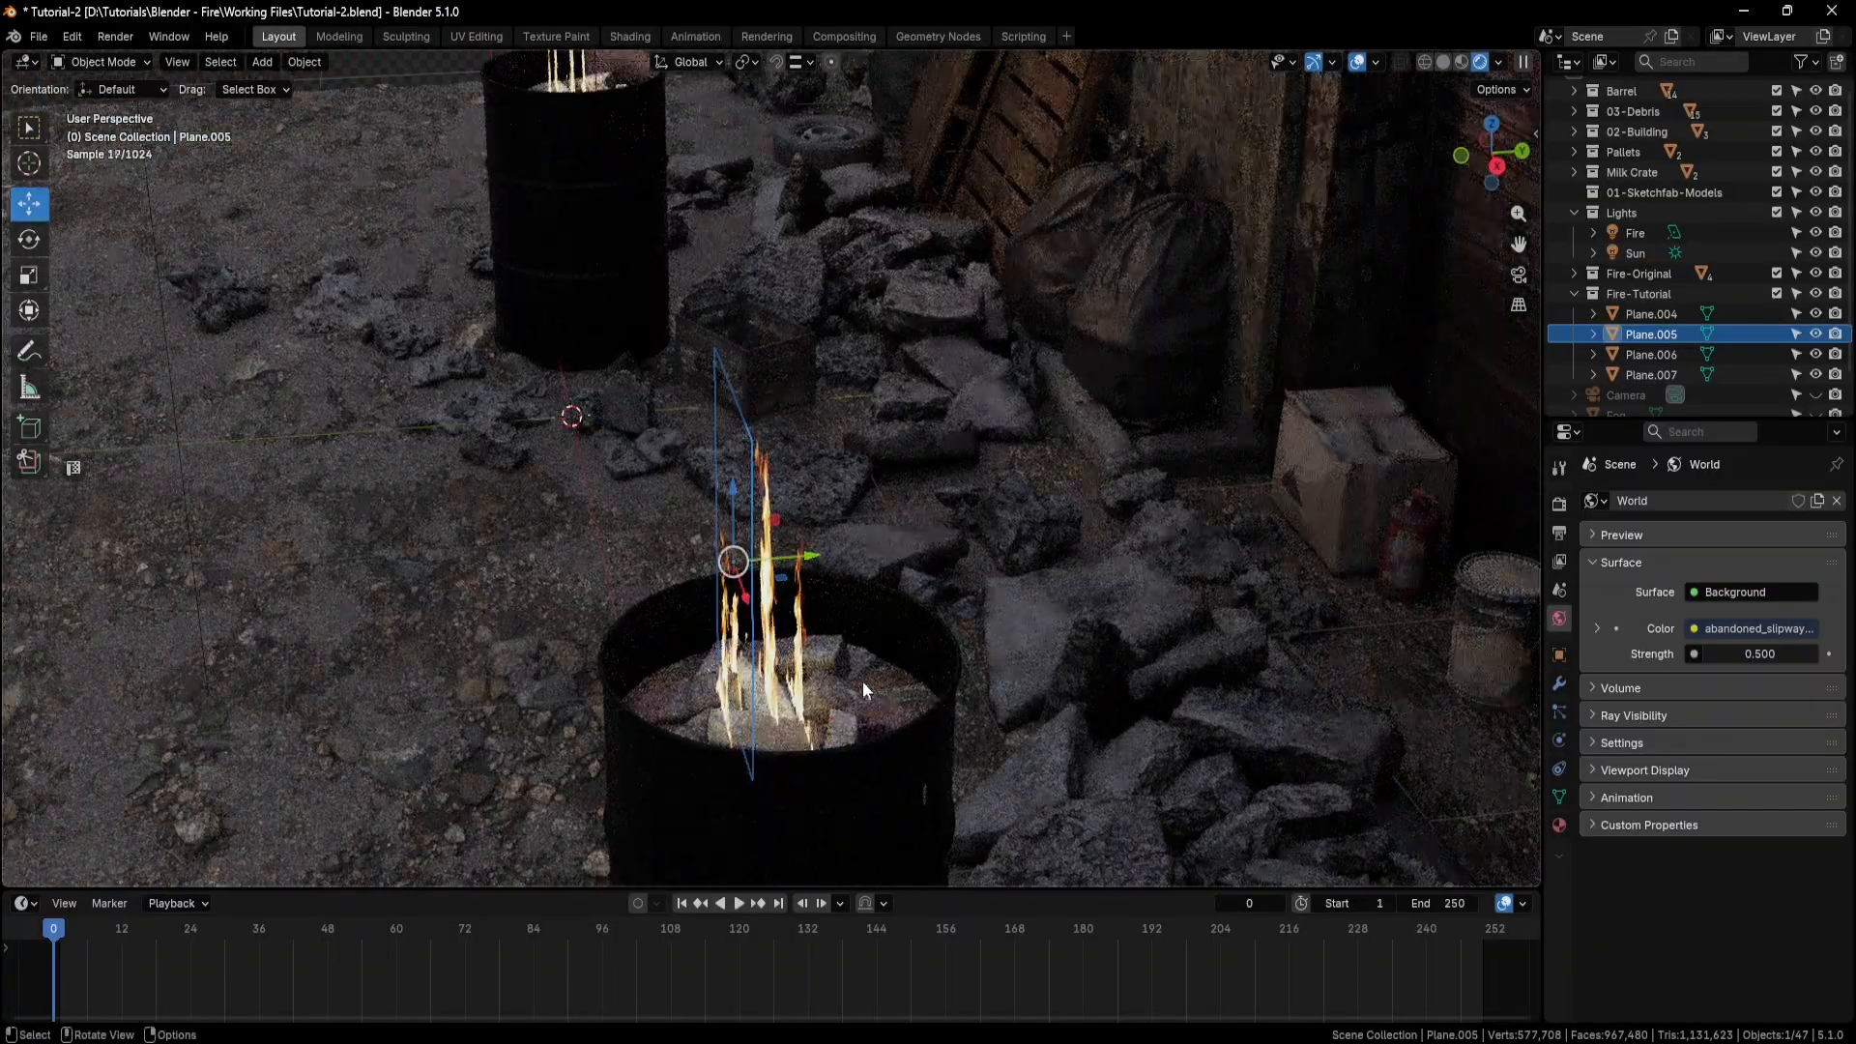
Add an area light, stand it upright facing the wall, and move it about 3.59 m along X toward the near barrel.
key(shift+a)
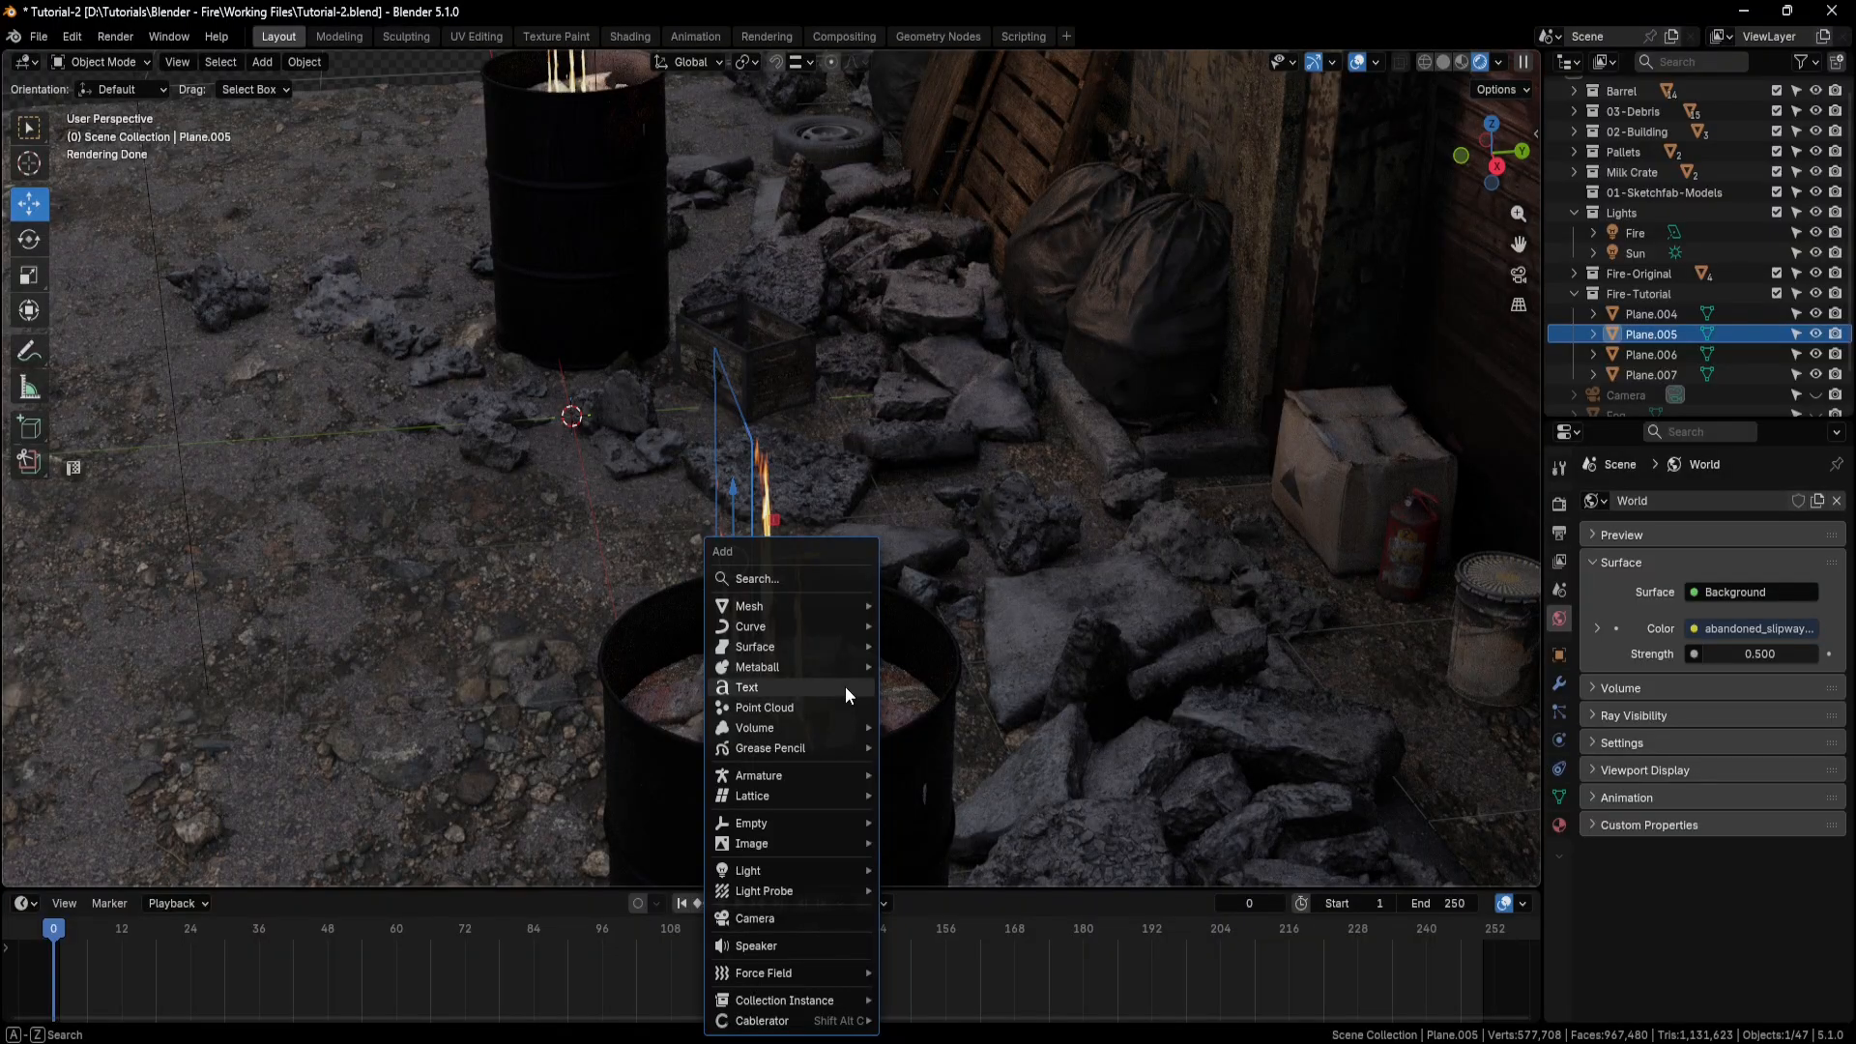
mouse_move(798, 867)
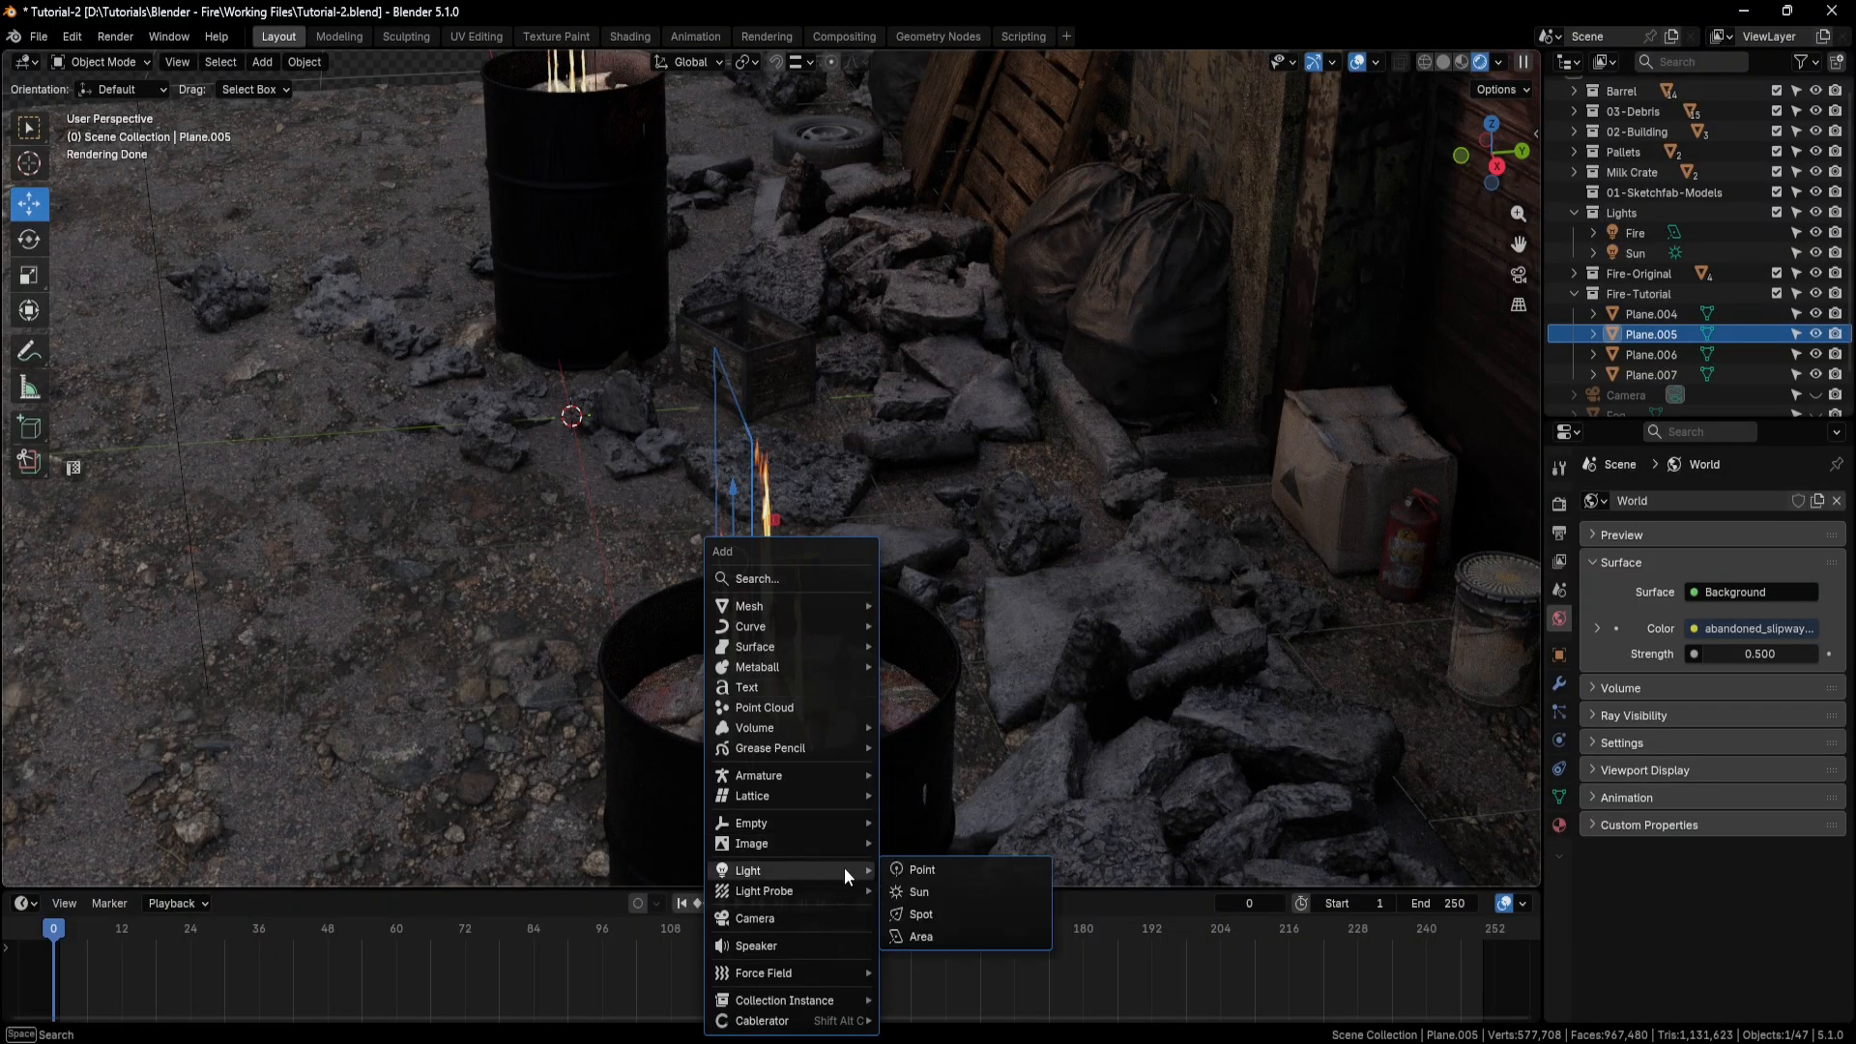
click(940, 935)
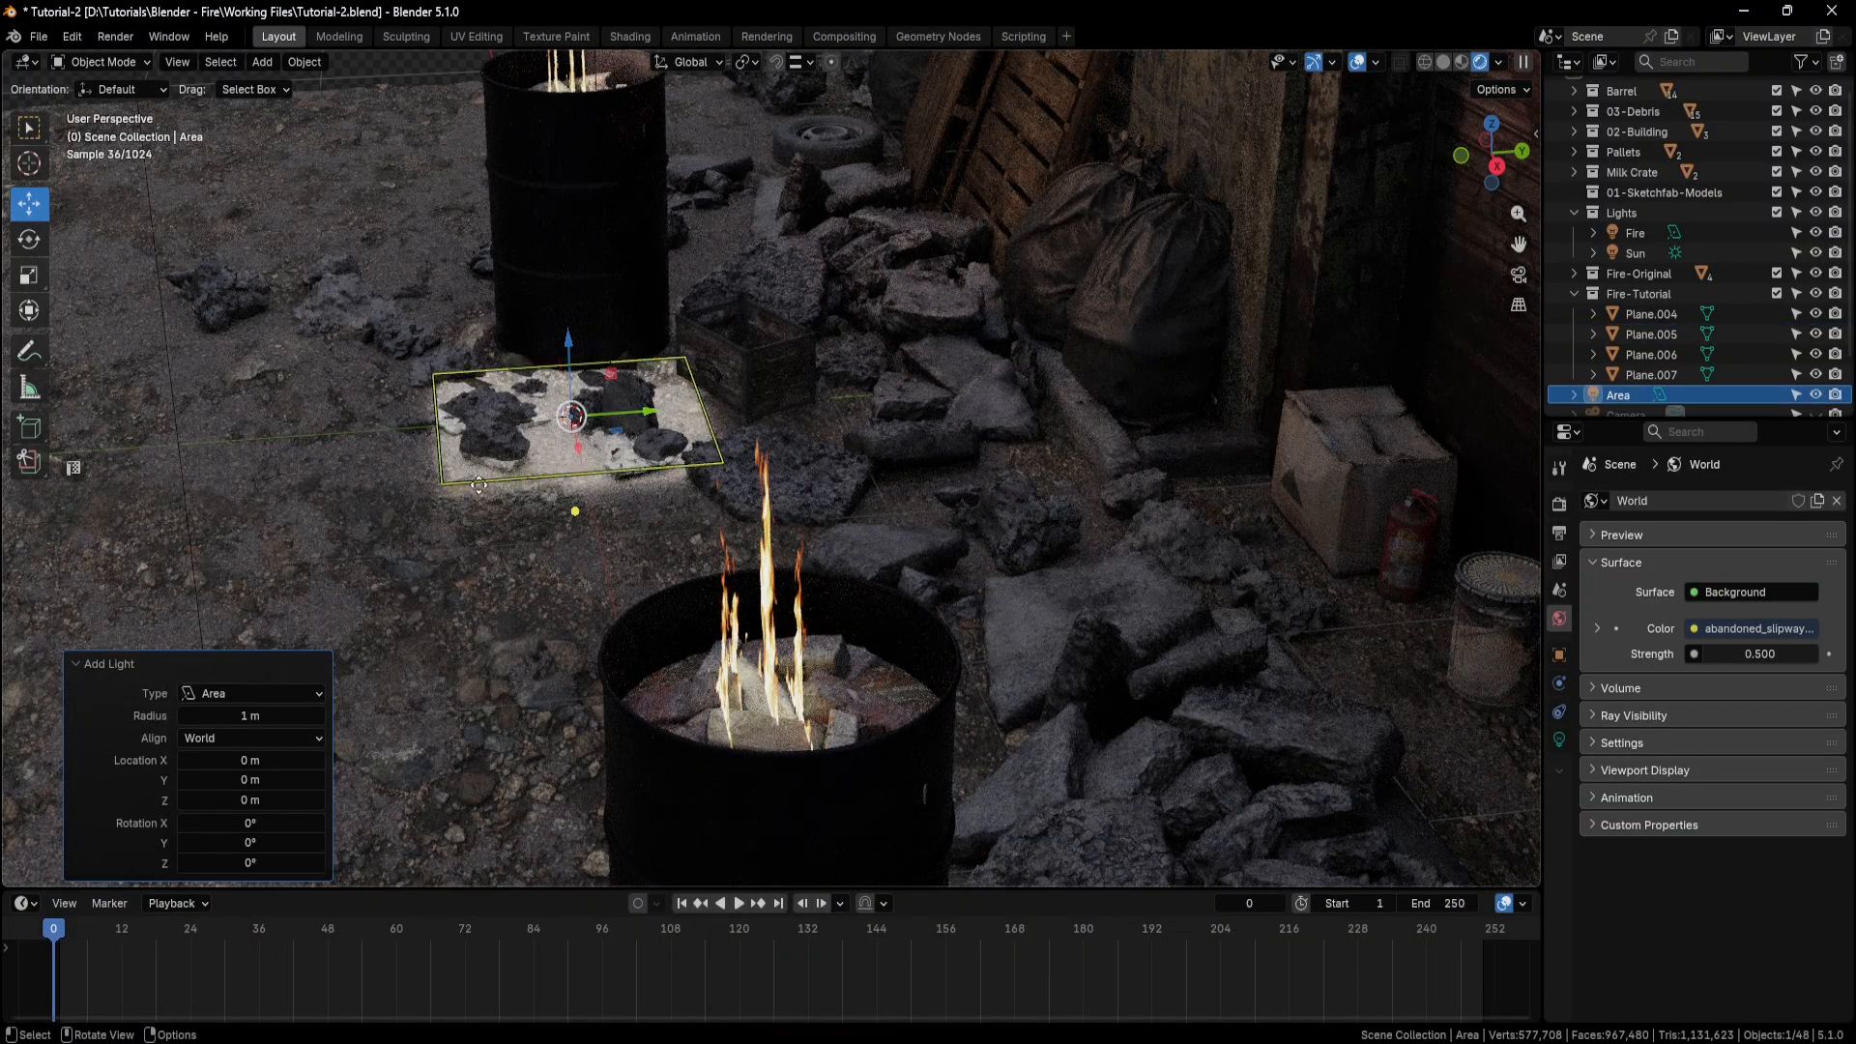
ctrl+drag(550, 361, 518, 416)
key(g)
middle_drag(520, 397, 592, 422)
drag(643, 413, 1532, 384)
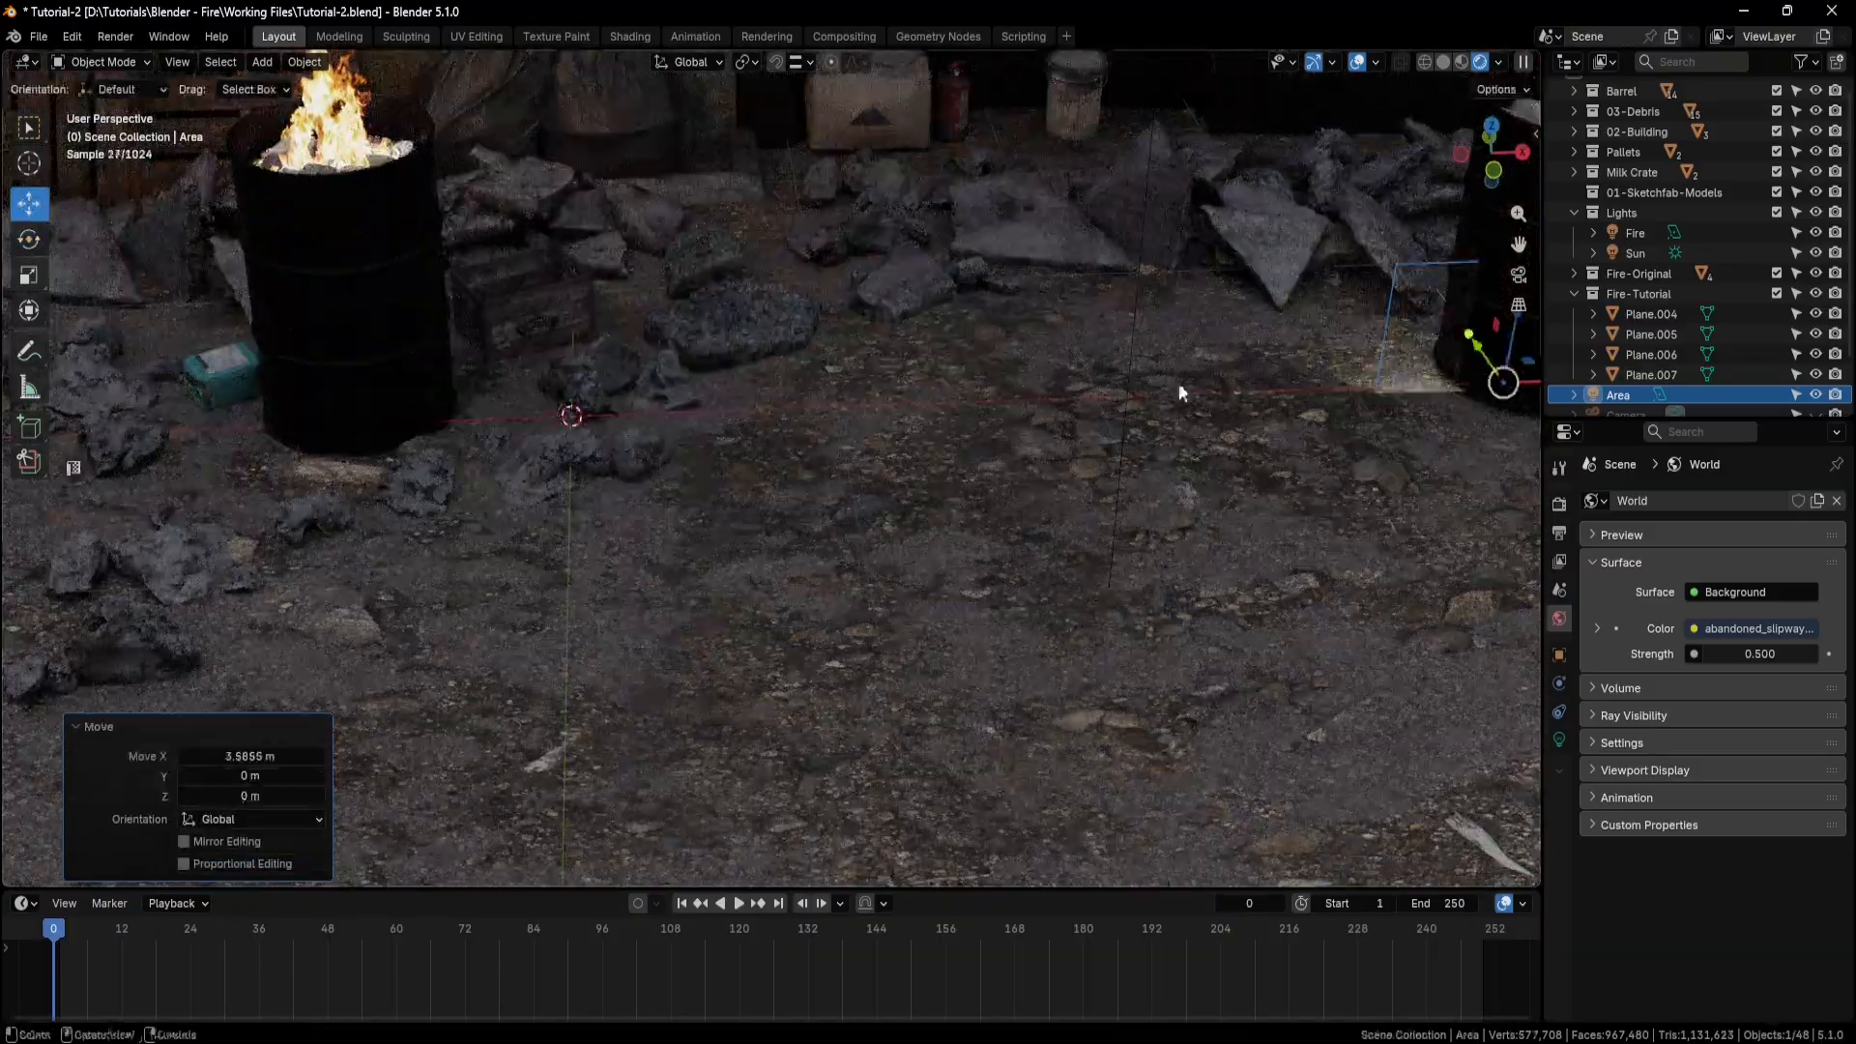
Raise the area light to flame height above the near barrel and shift it 0.219 m along X.
middle_drag(1180, 393, 1126, 425)
shift+middle_drag(1126, 426, 677, 484)
drag(915, 484, 925, 242)
drag(997, 317, 1060, 330)
middle_drag(1073, 333, 894, 280)
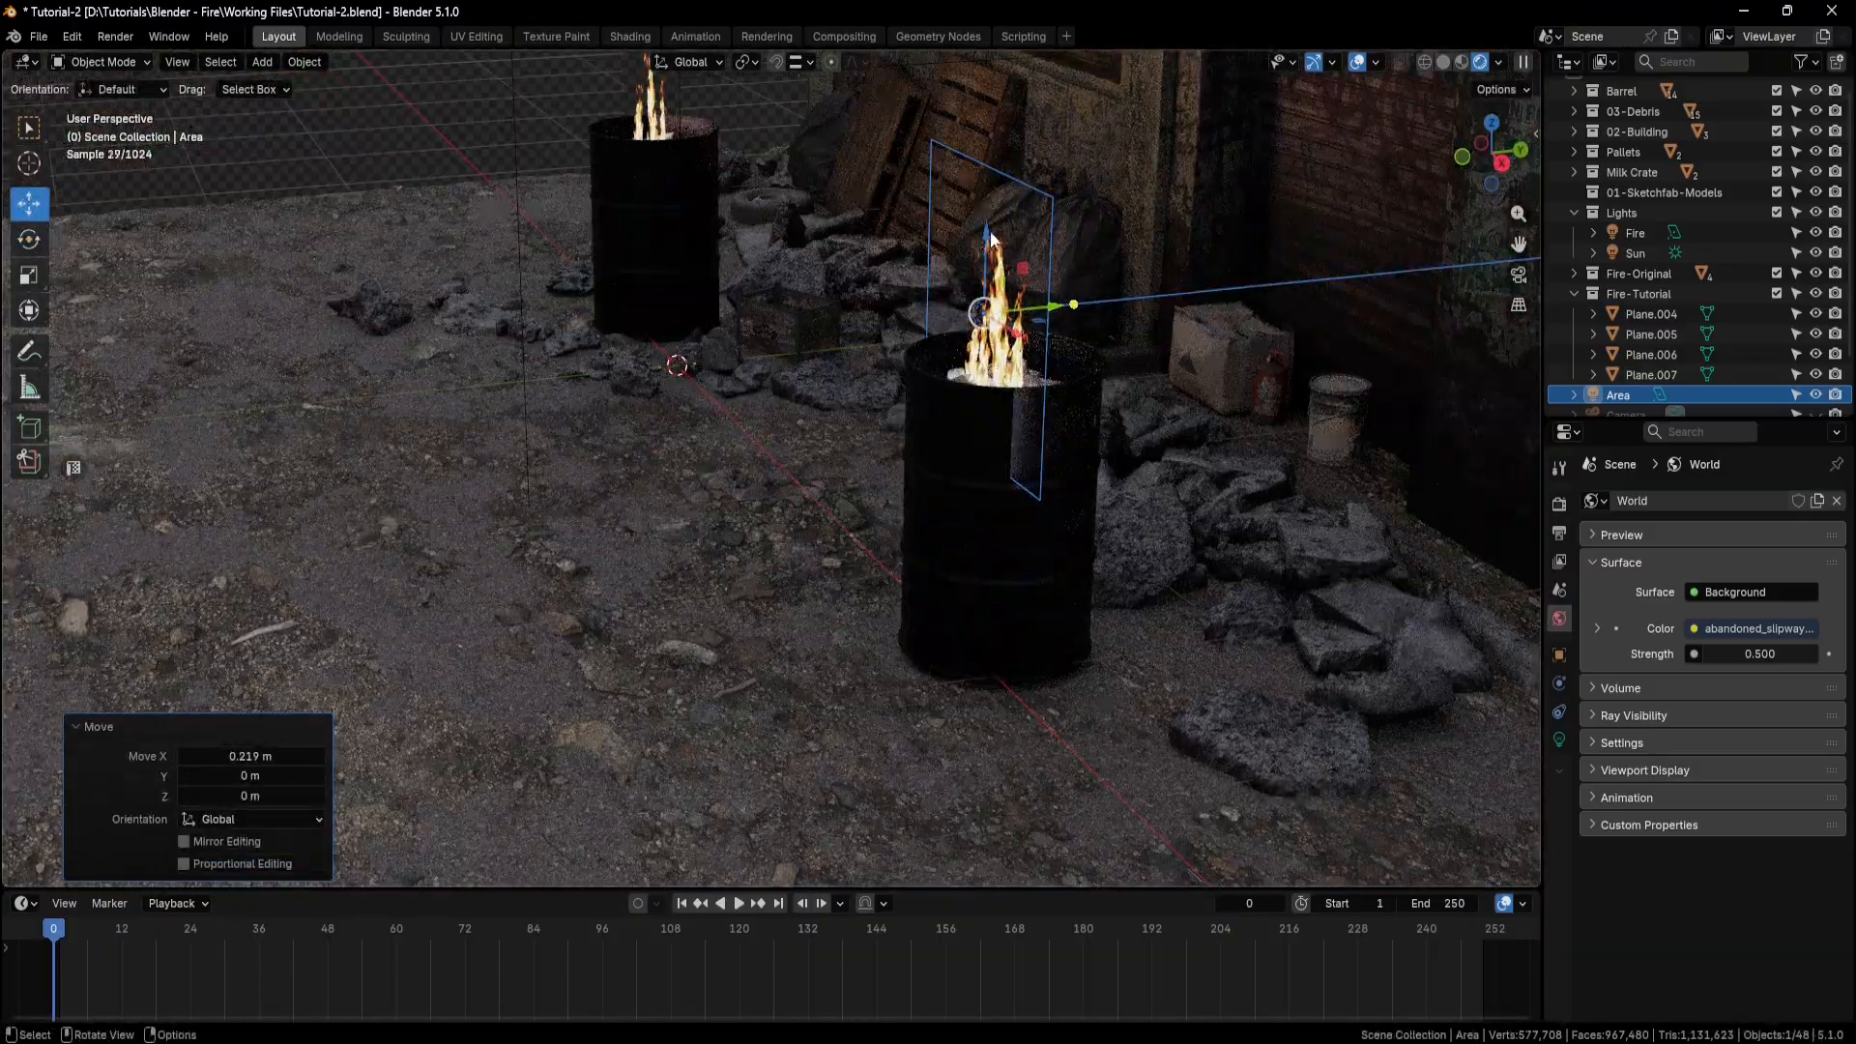
Scale the area light down along X, starting with a factor of 0.612, and shift it about -0.06 m along X to fit the barrel.
click(32, 278)
middle_drag(677, 358, 880, 338)
drag(1064, 311, 1034, 312)
middle_drag(1025, 319, 1010, 372)
scroll(976, 266, up, 4)
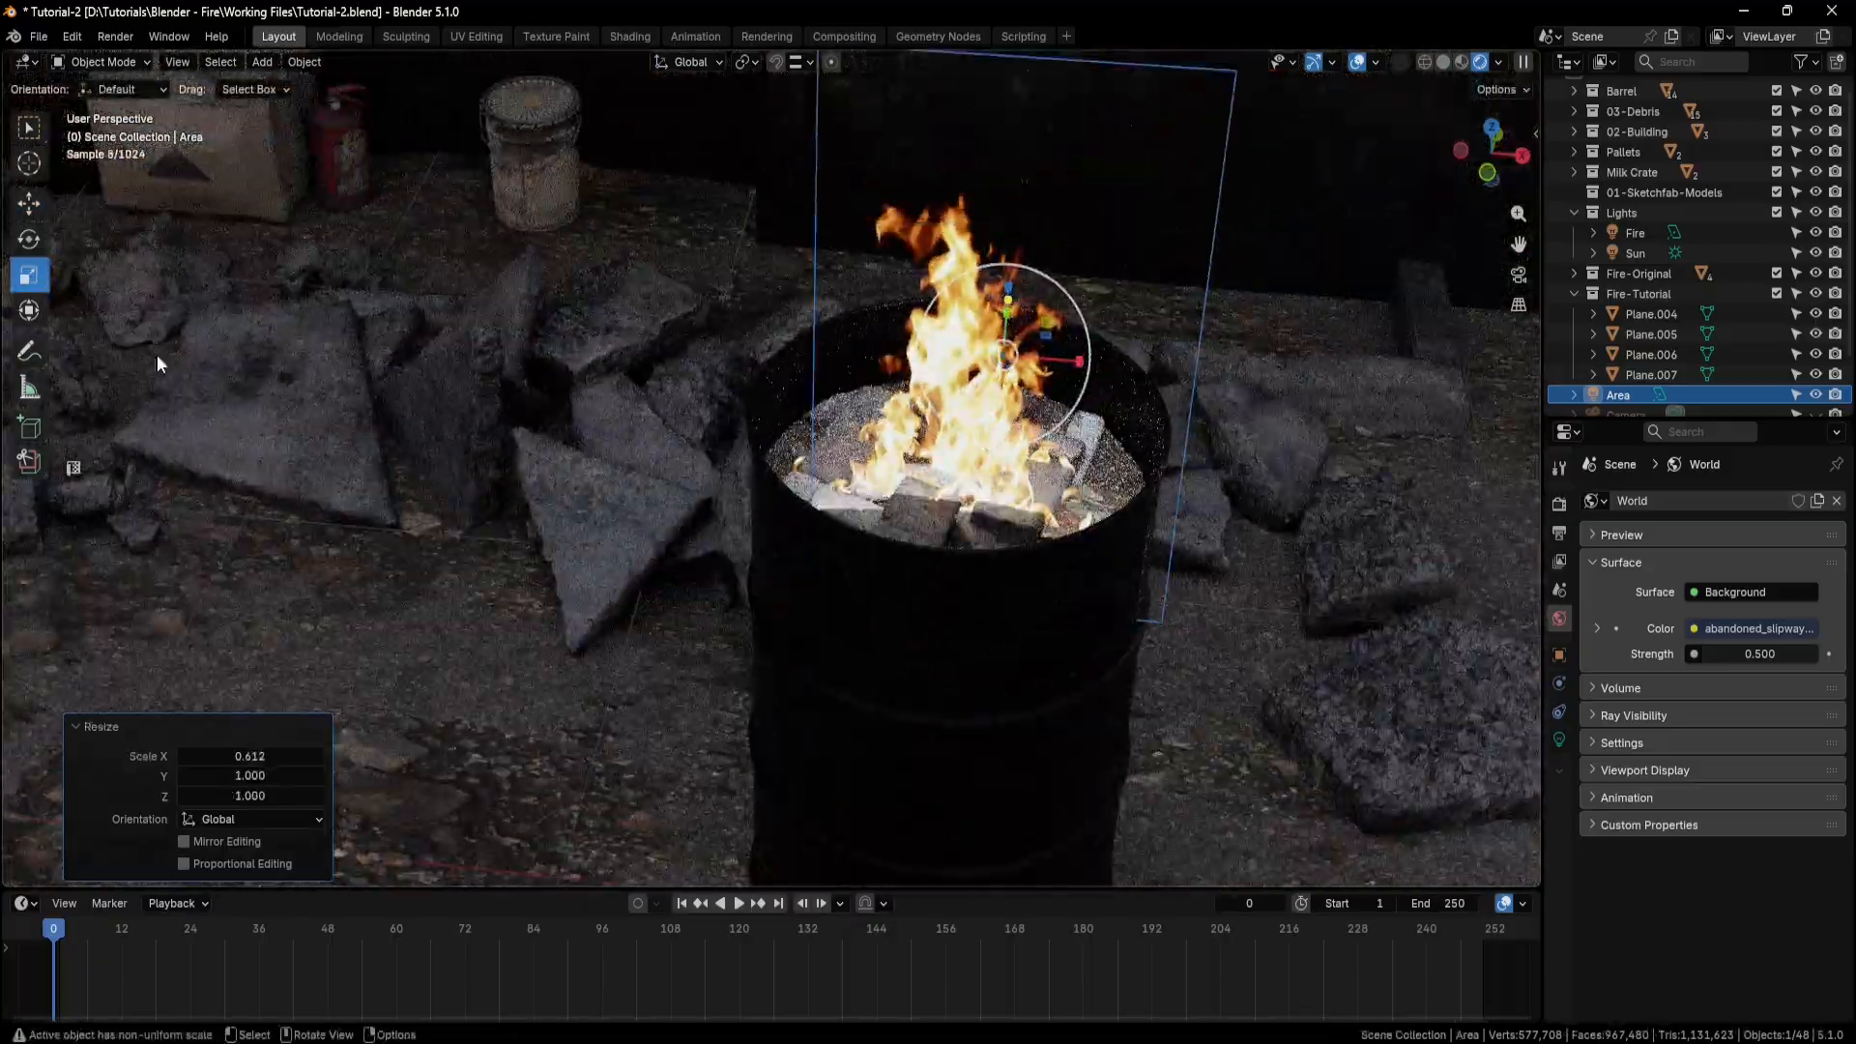
drag(1083, 365, 1039, 362)
middle_drag(1131, 398, 1141, 448)
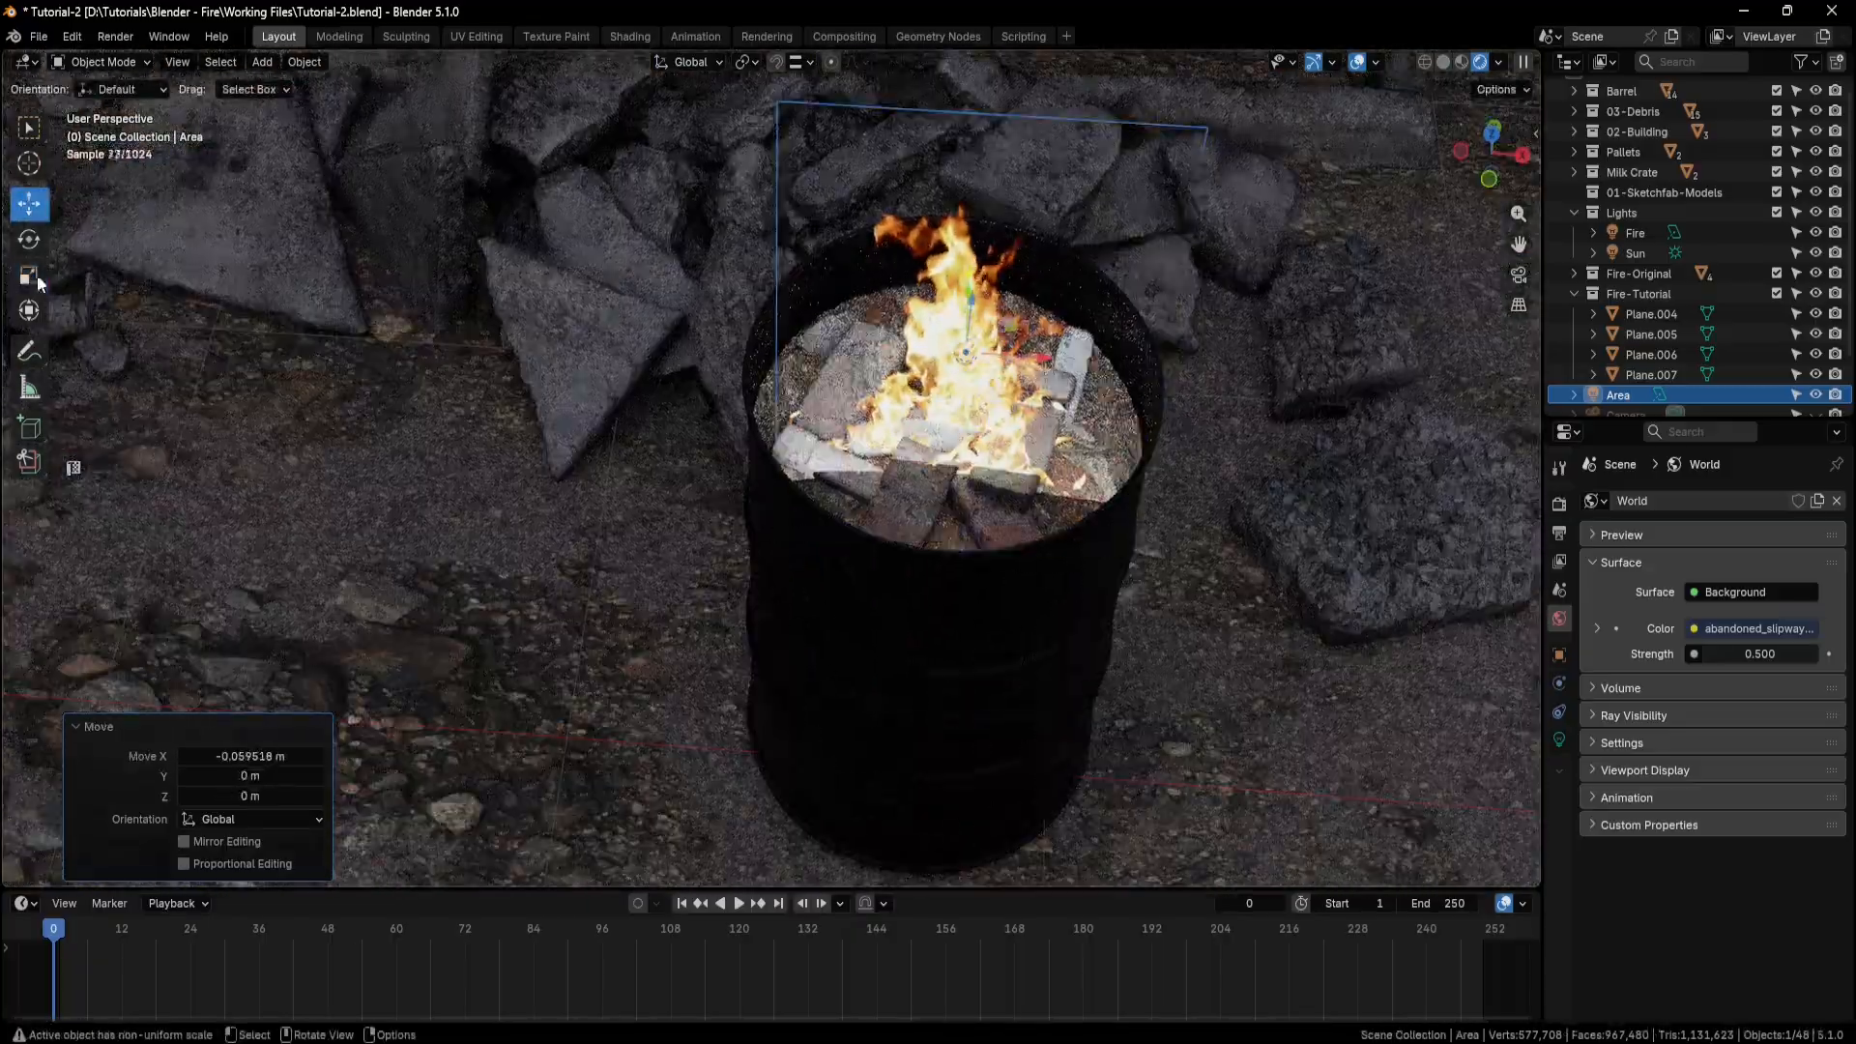
click(32, 278)
drag(1047, 356, 1040, 360)
Fine-tune the area light's position by the flames, finishing with a move of about -0.025 m along Z.
click(30, 204)
middle_drag(1165, 391, 990, 336)
drag(960, 275, 960, 259)
middle_drag(1073, 430, 1028, 478)
drag(808, 273, 925, 272)
mouse_move(1087, 479)
middle_down()
mouse_move(1023, 455)
mouse_move(1094, 443)
middle_up()
drag(834, 196, 834, 212)
middle_drag(913, 435, 1041, 455)
Set the area light's color to a warm peach, hex #FFD3B0.
click(1558, 741)
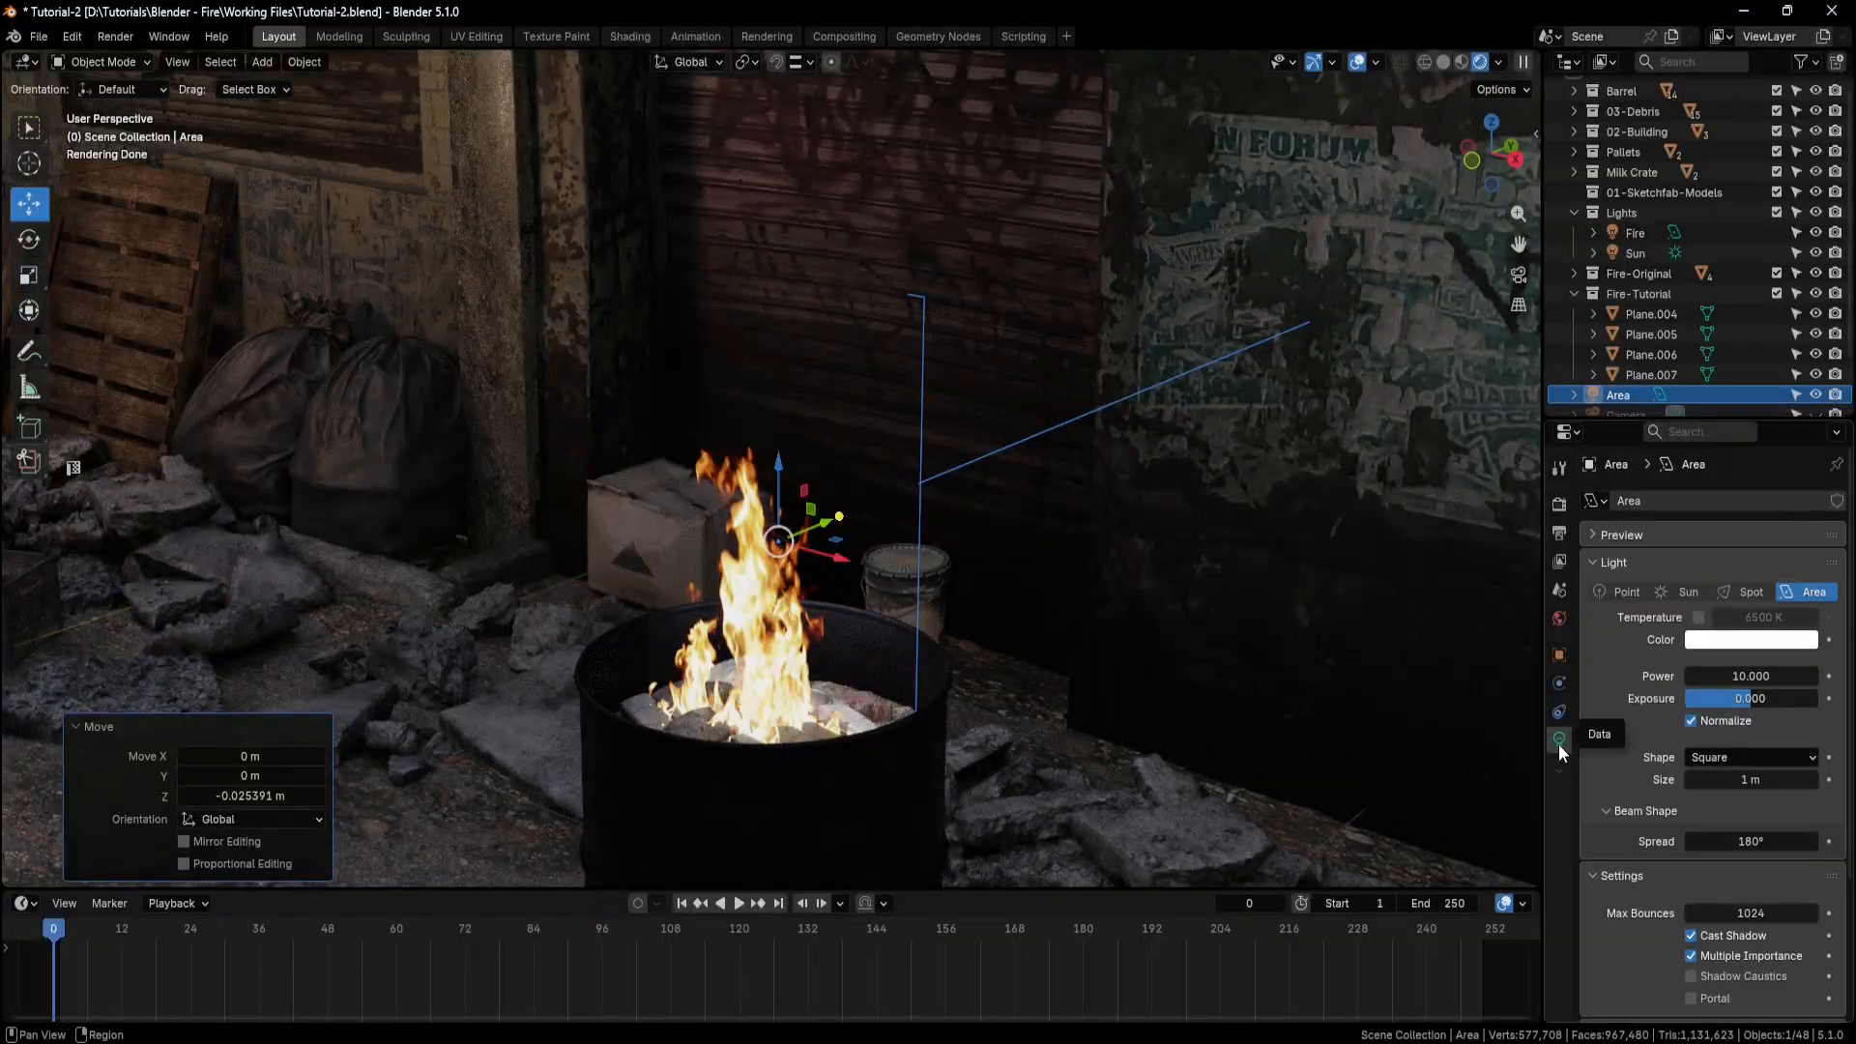
click(1742, 641)
drag(1706, 421, 1701, 407)
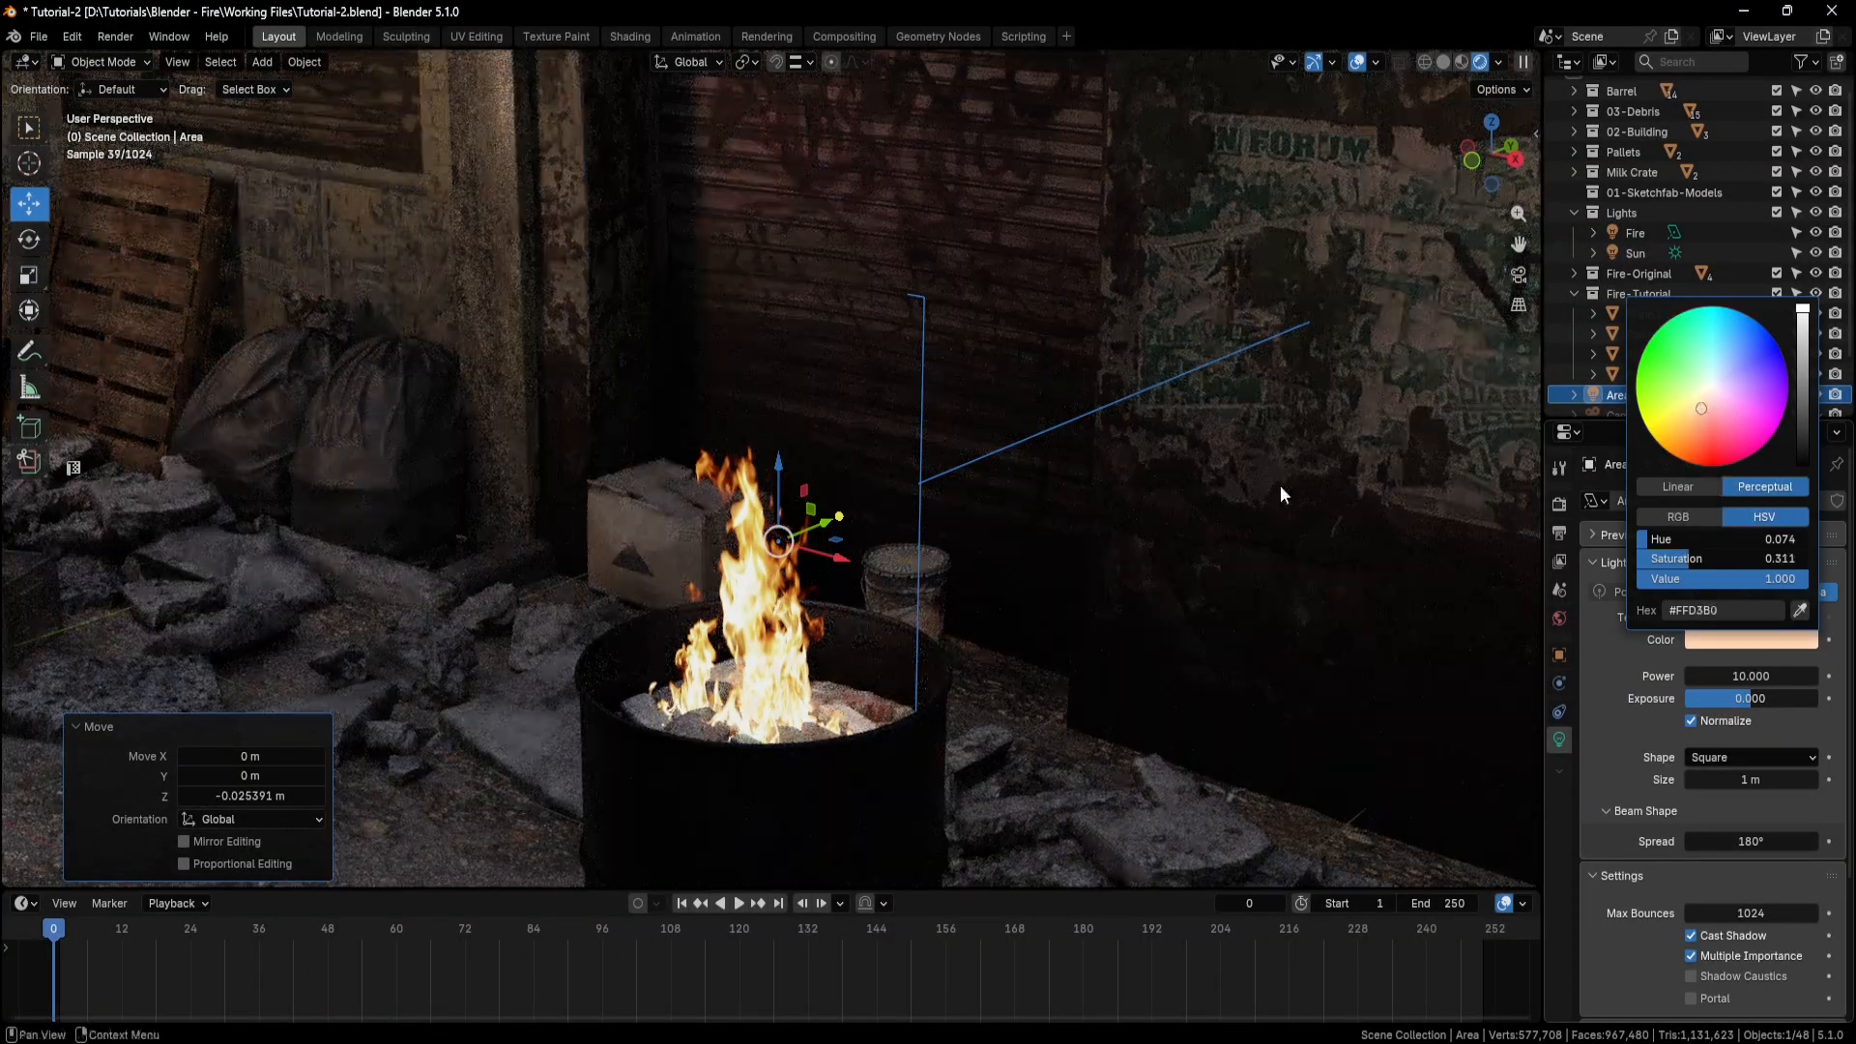
Toggle the area light's viewport visibility to compare the wall with and without its glow.
middle_drag(1295, 476, 1168, 454)
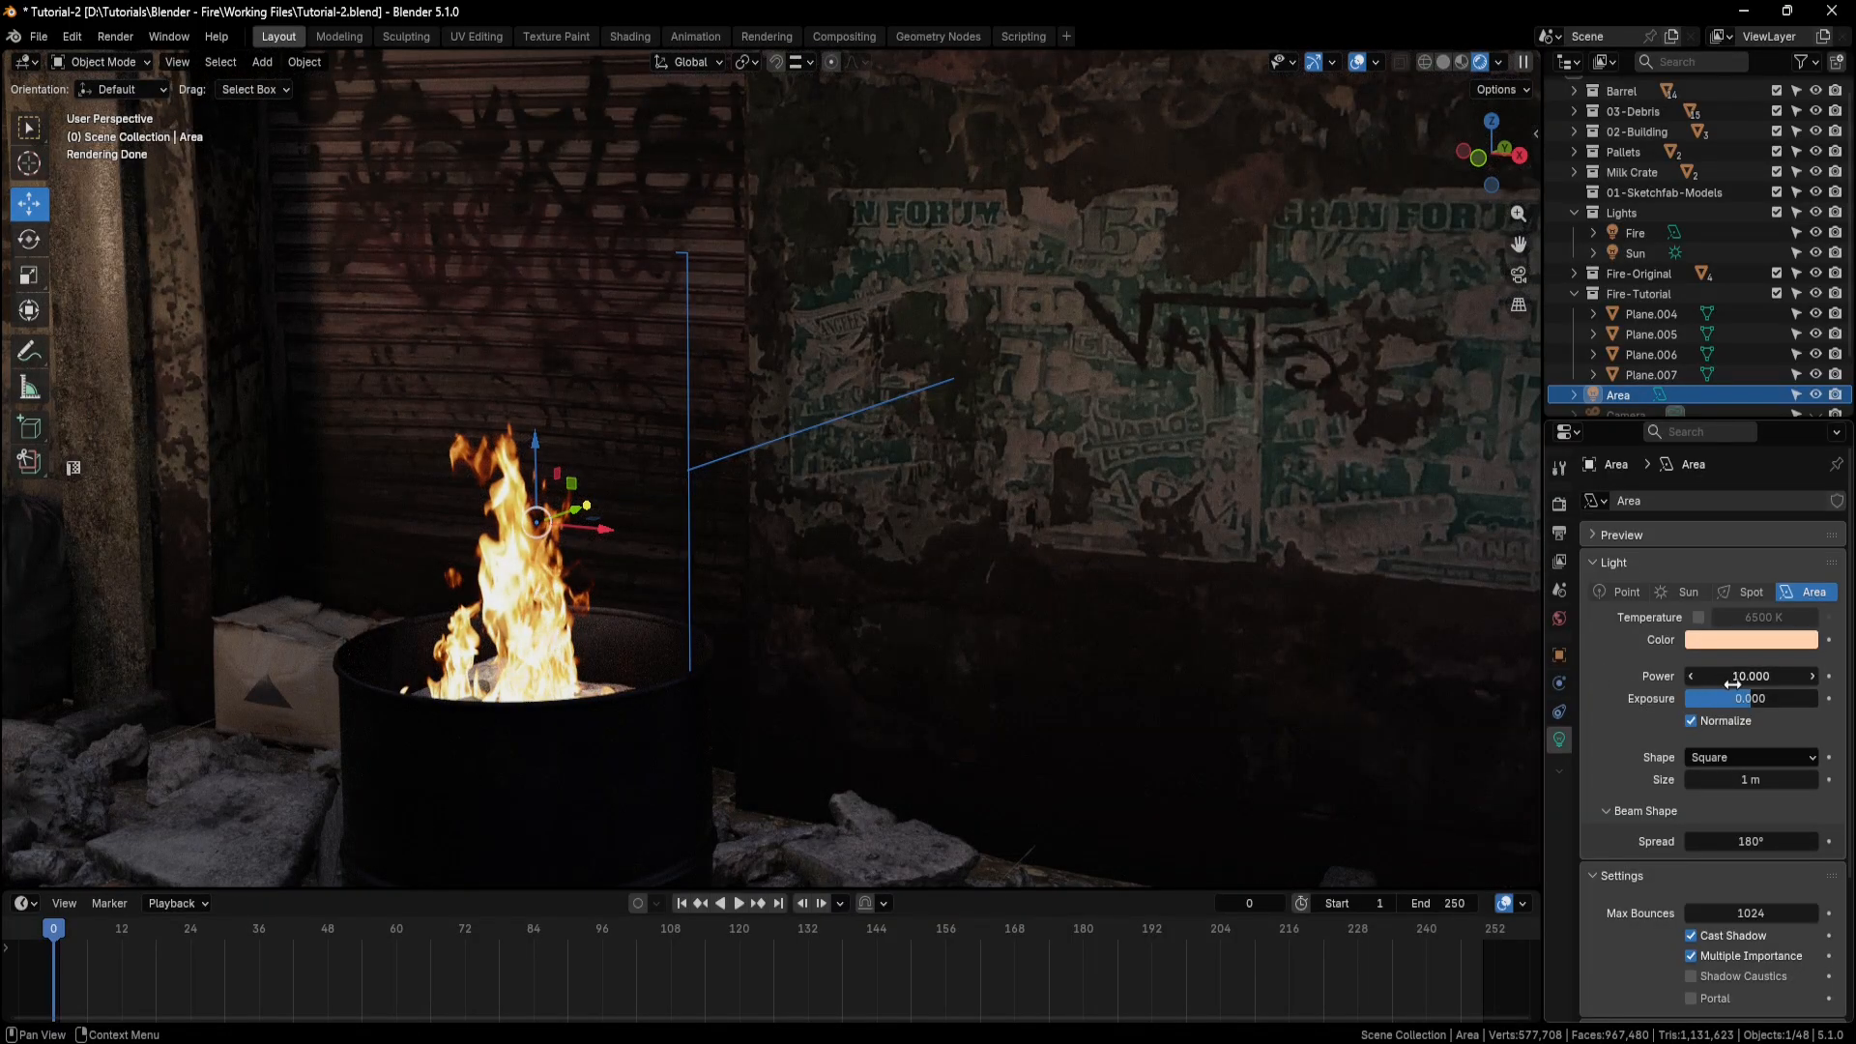
click(1817, 397)
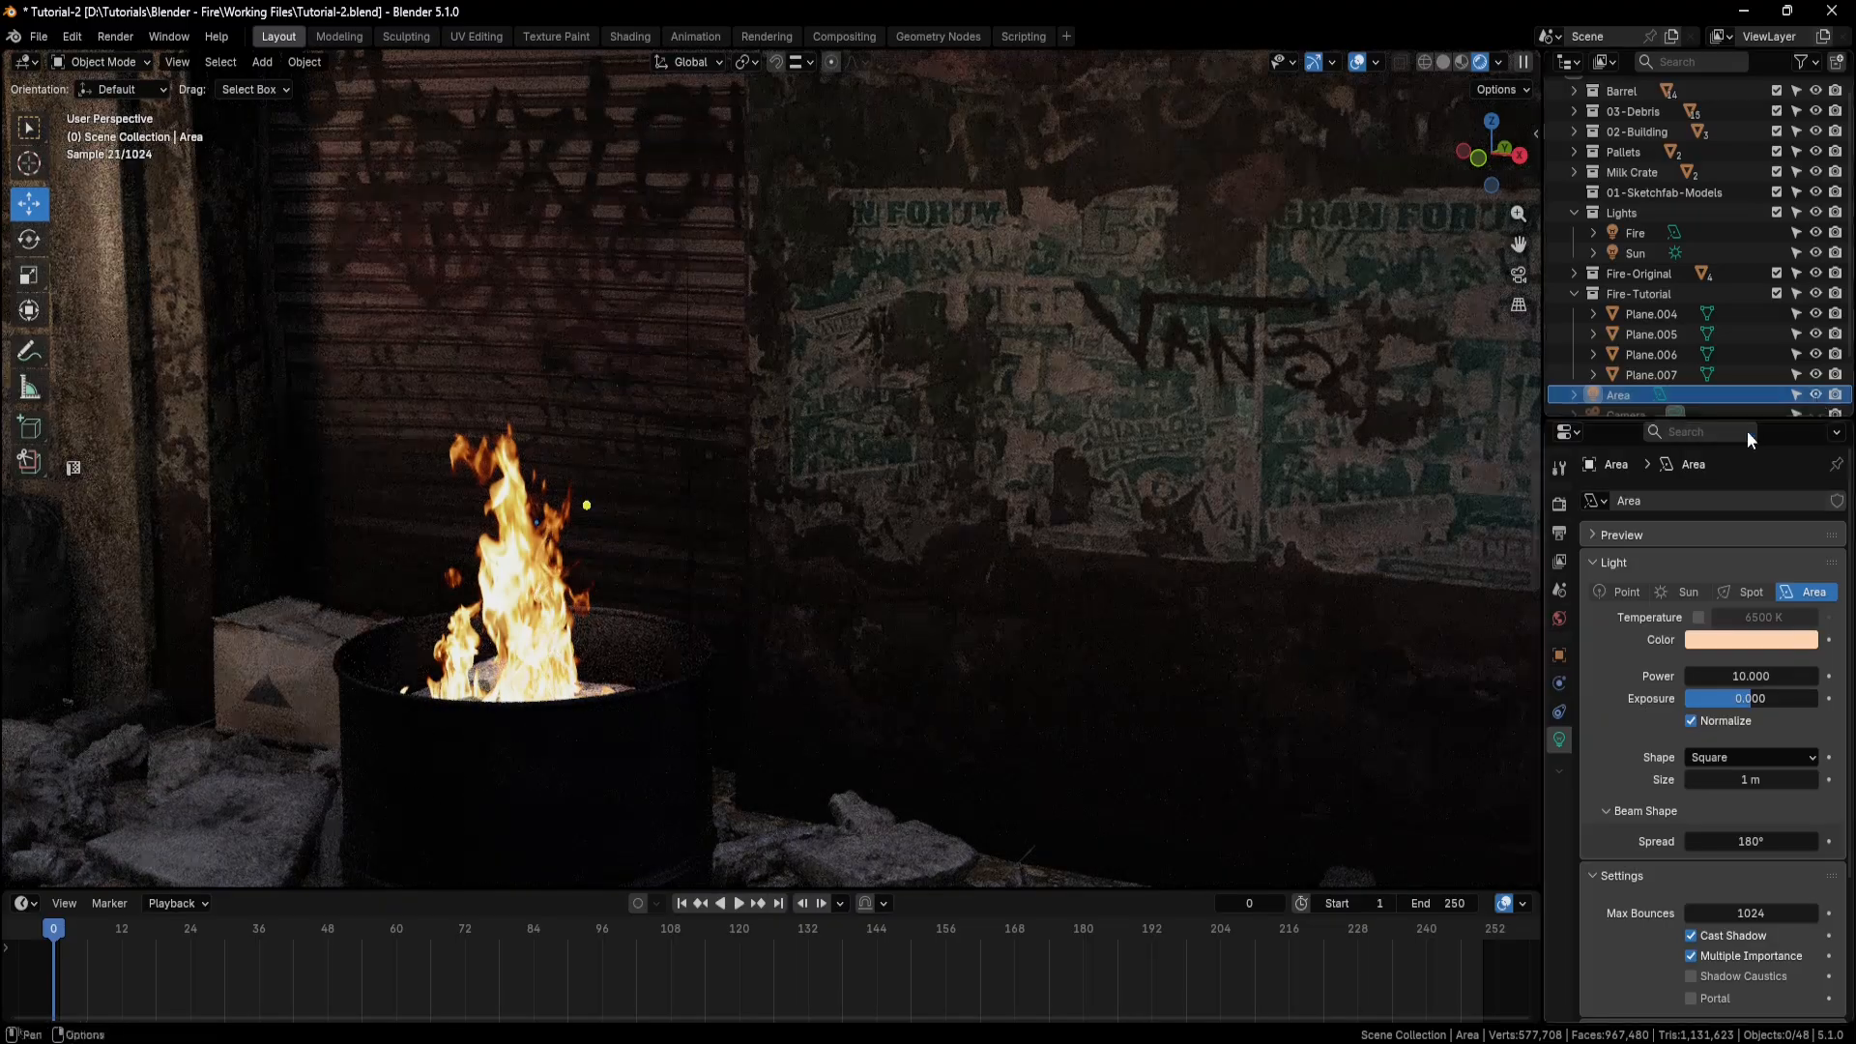
middle_drag(1193, 598, 1218, 589)
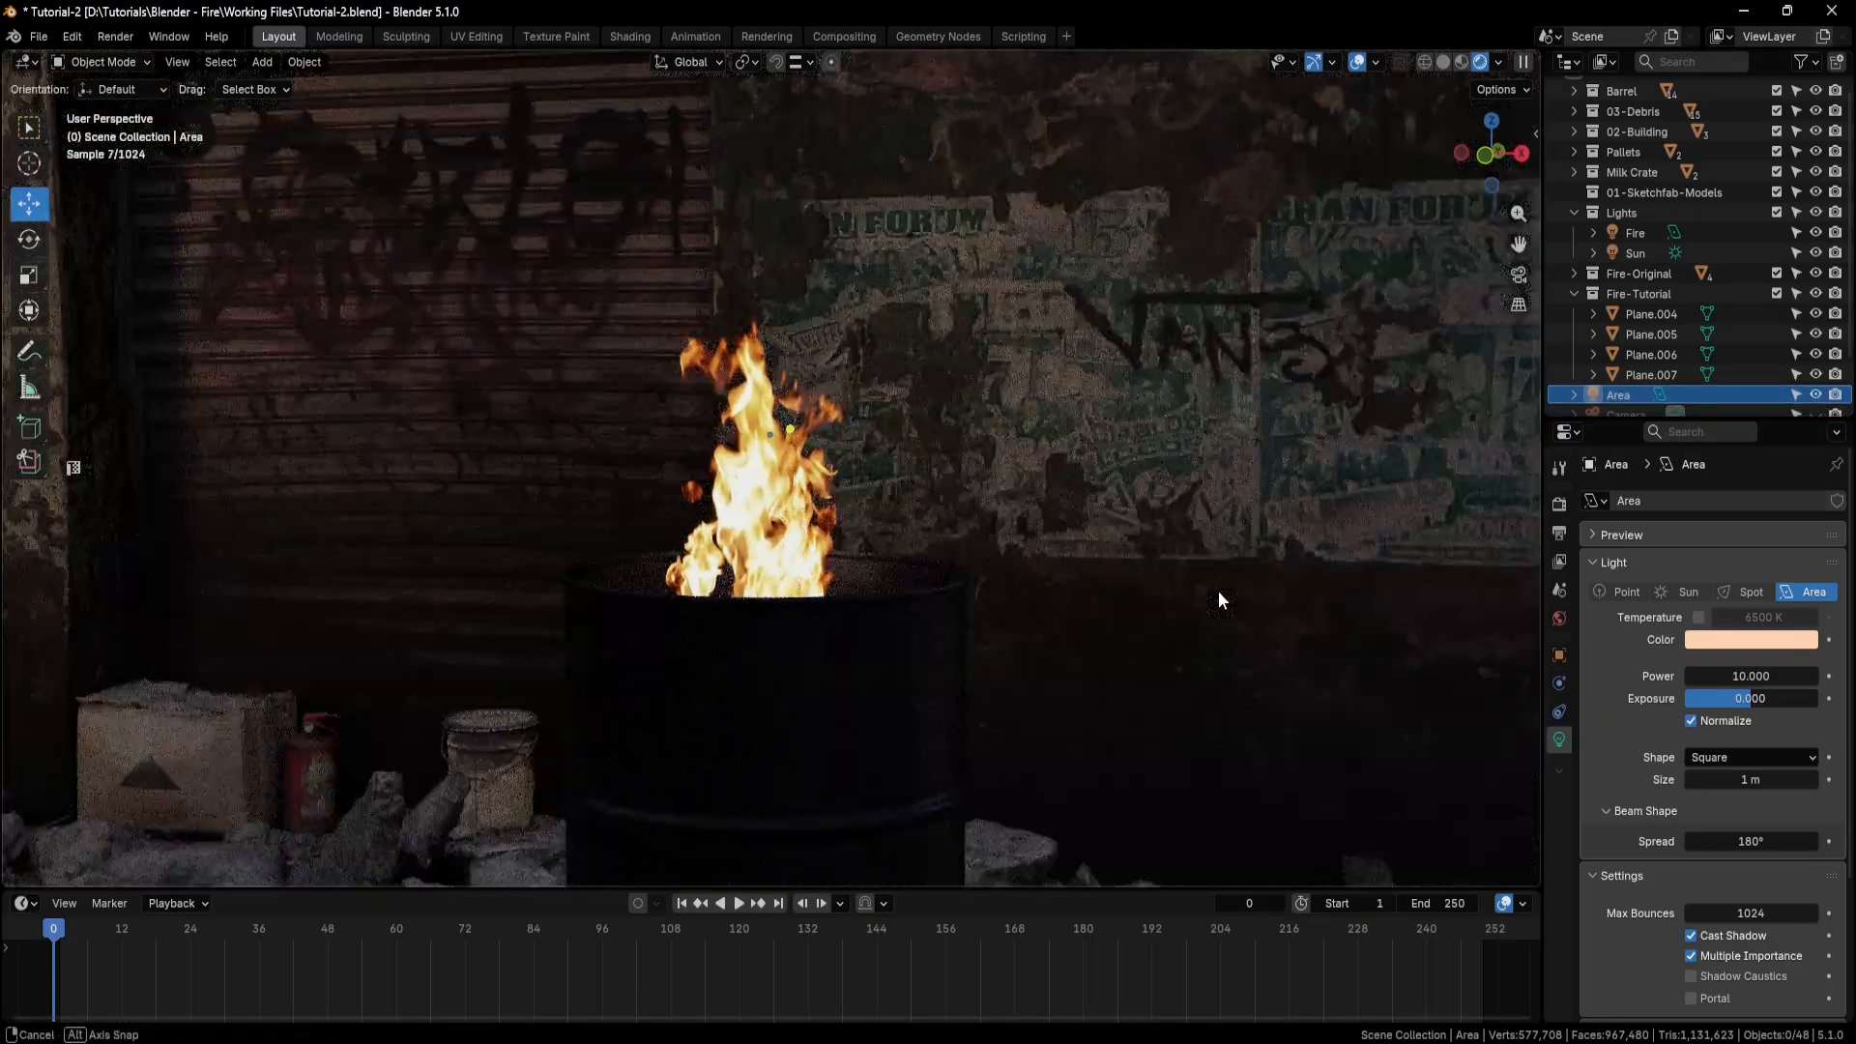
click(1815, 396)
click(1816, 395)
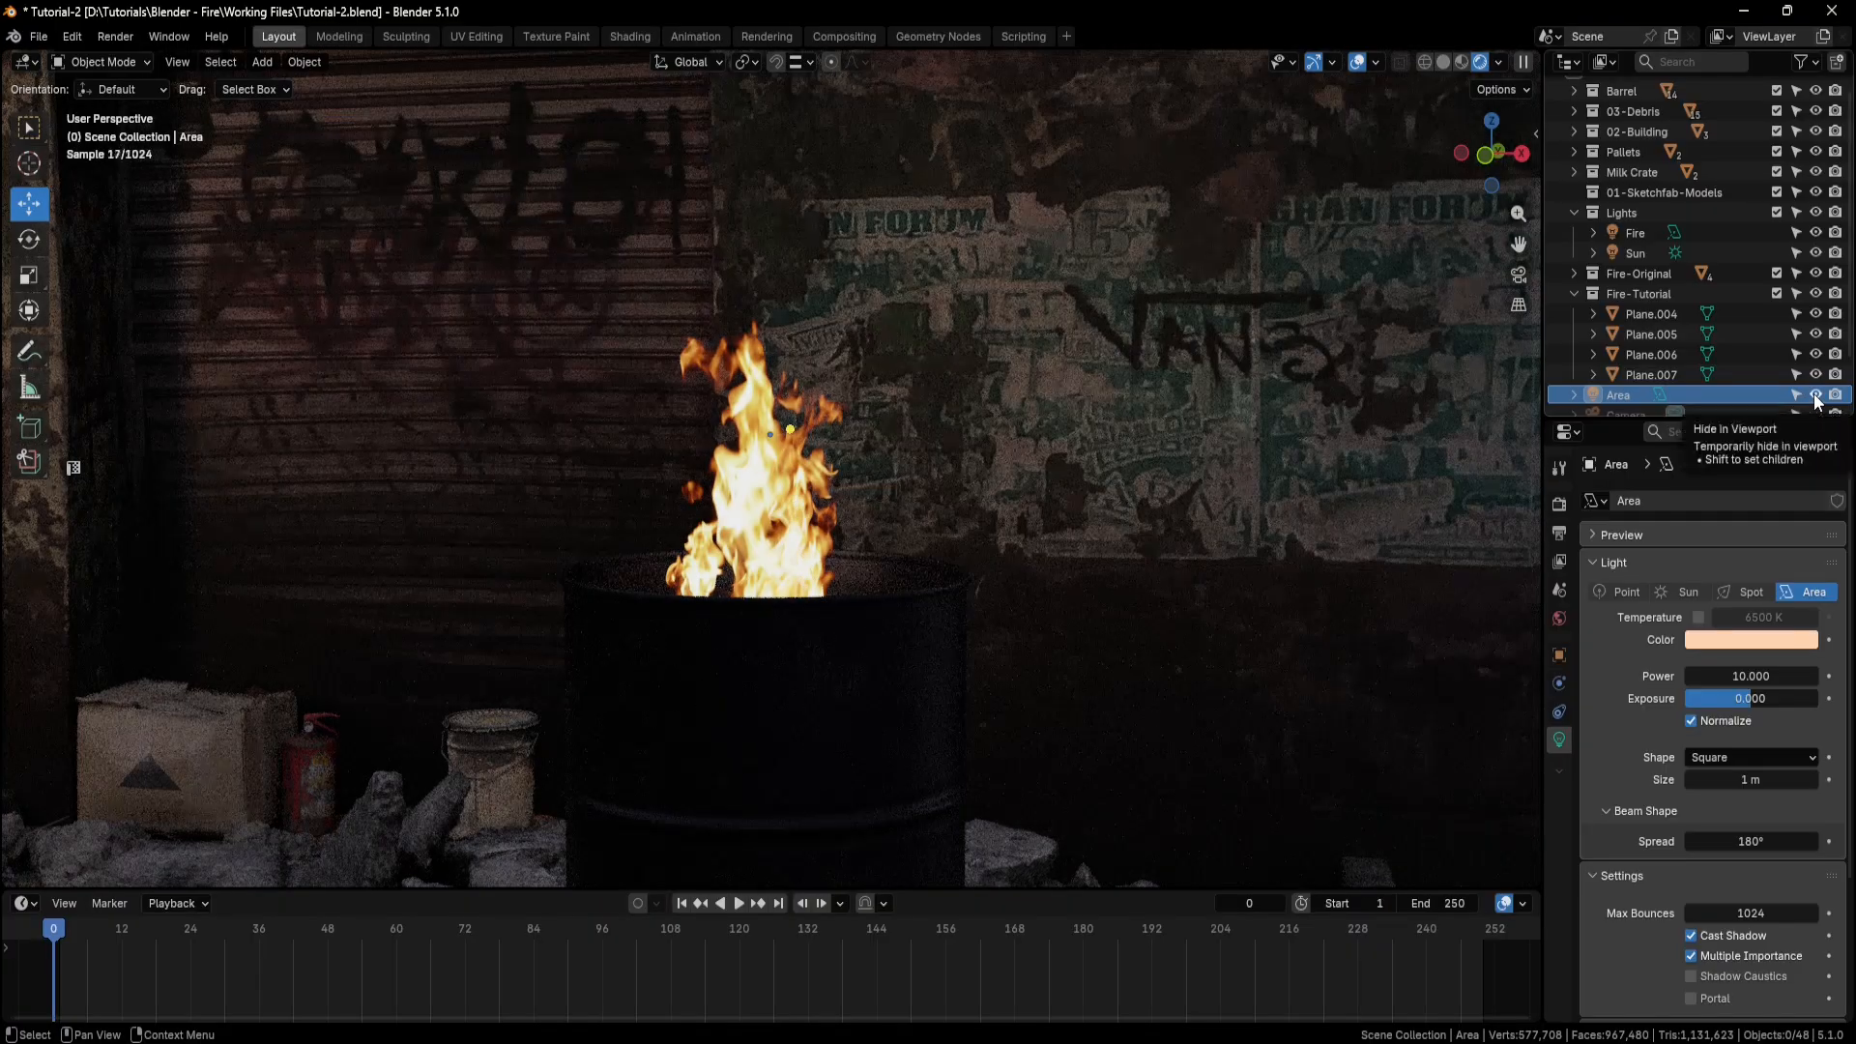
middle_drag(1167, 598, 1154, 616)
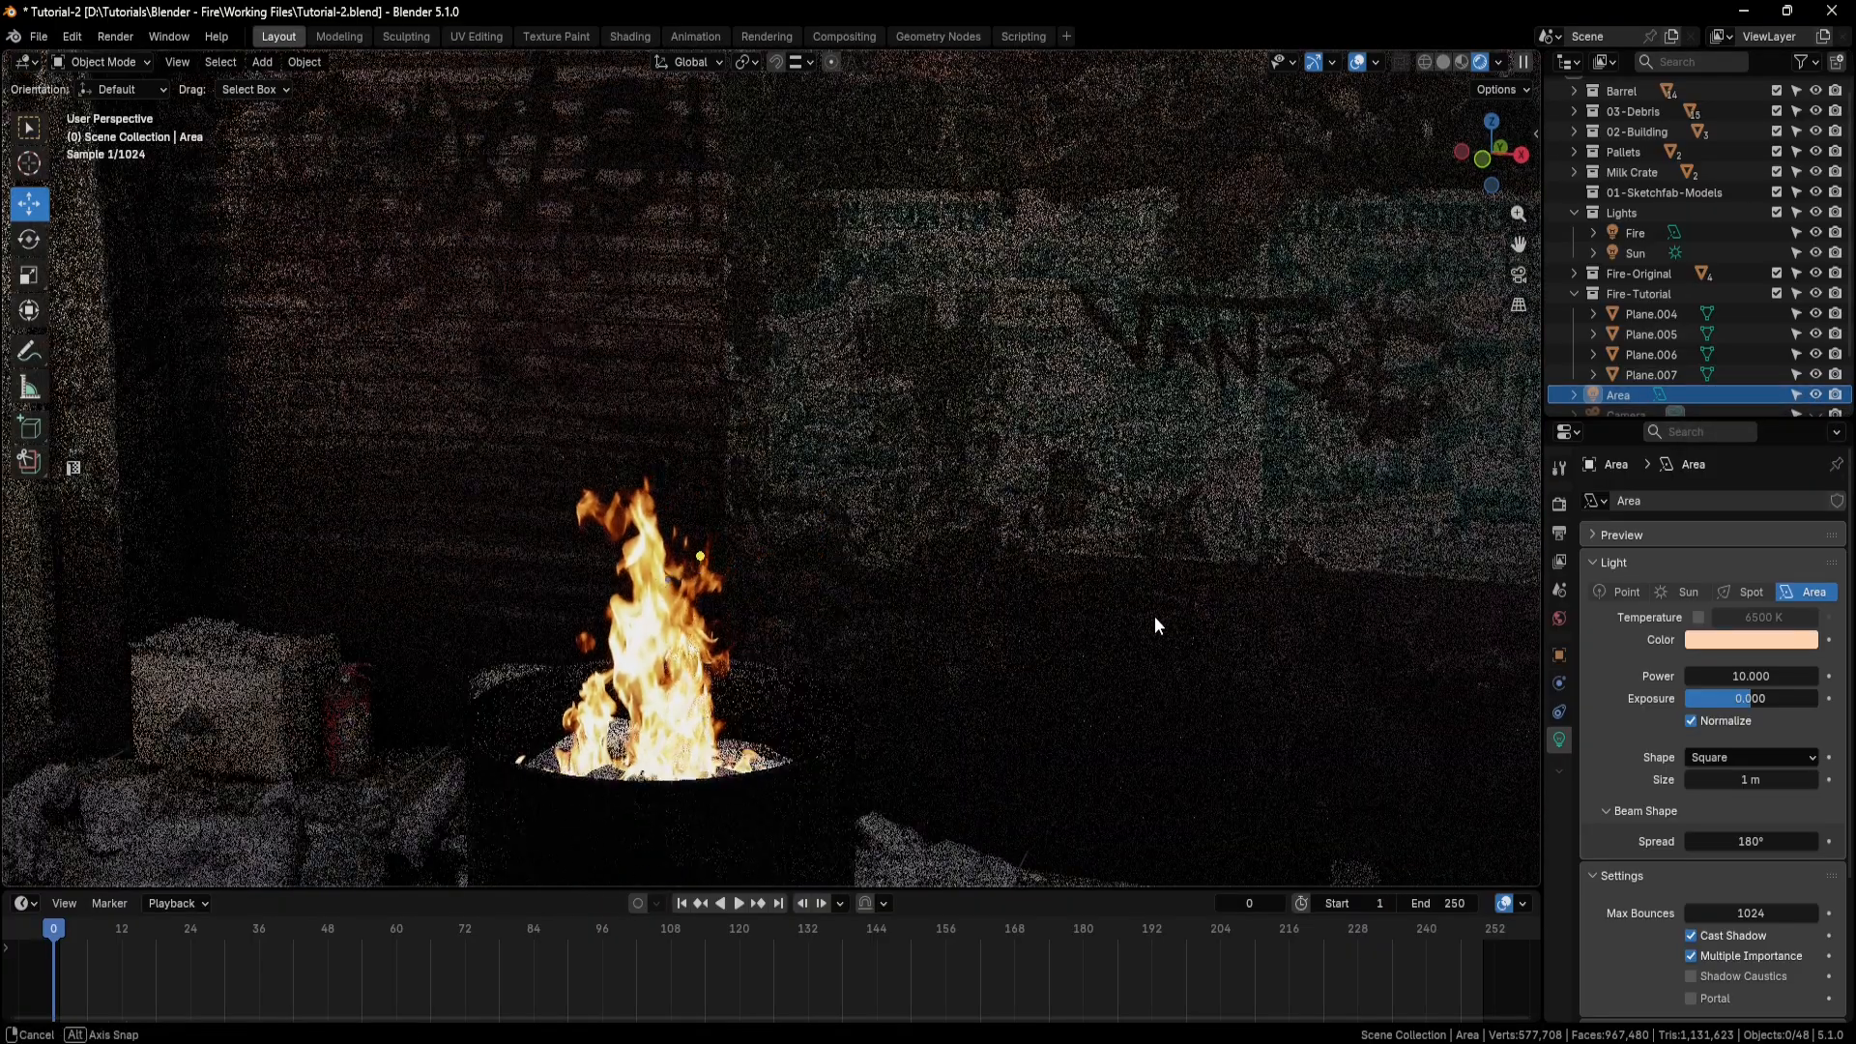
middle_drag(908, 681, 866, 548)
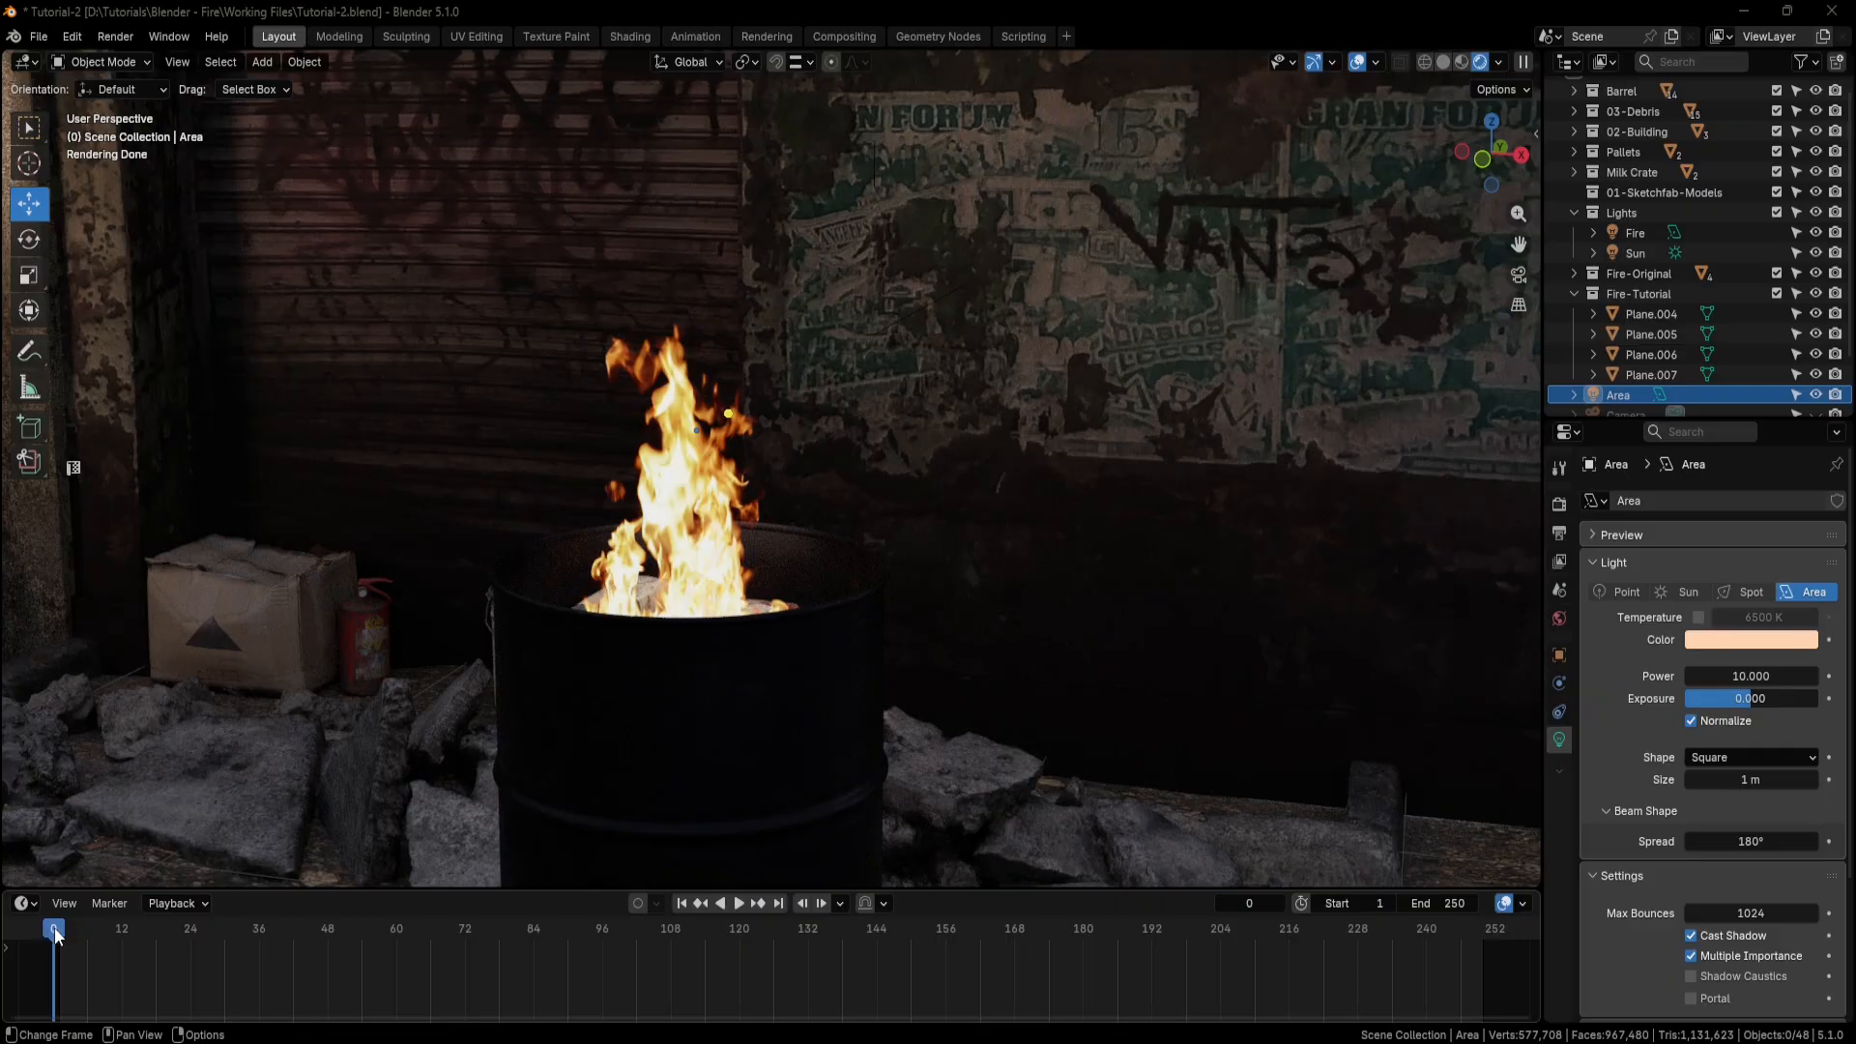
Select the area light and keyframe its Power of 10 at frame 0.
middle_drag(1069, 497, 1038, 508)
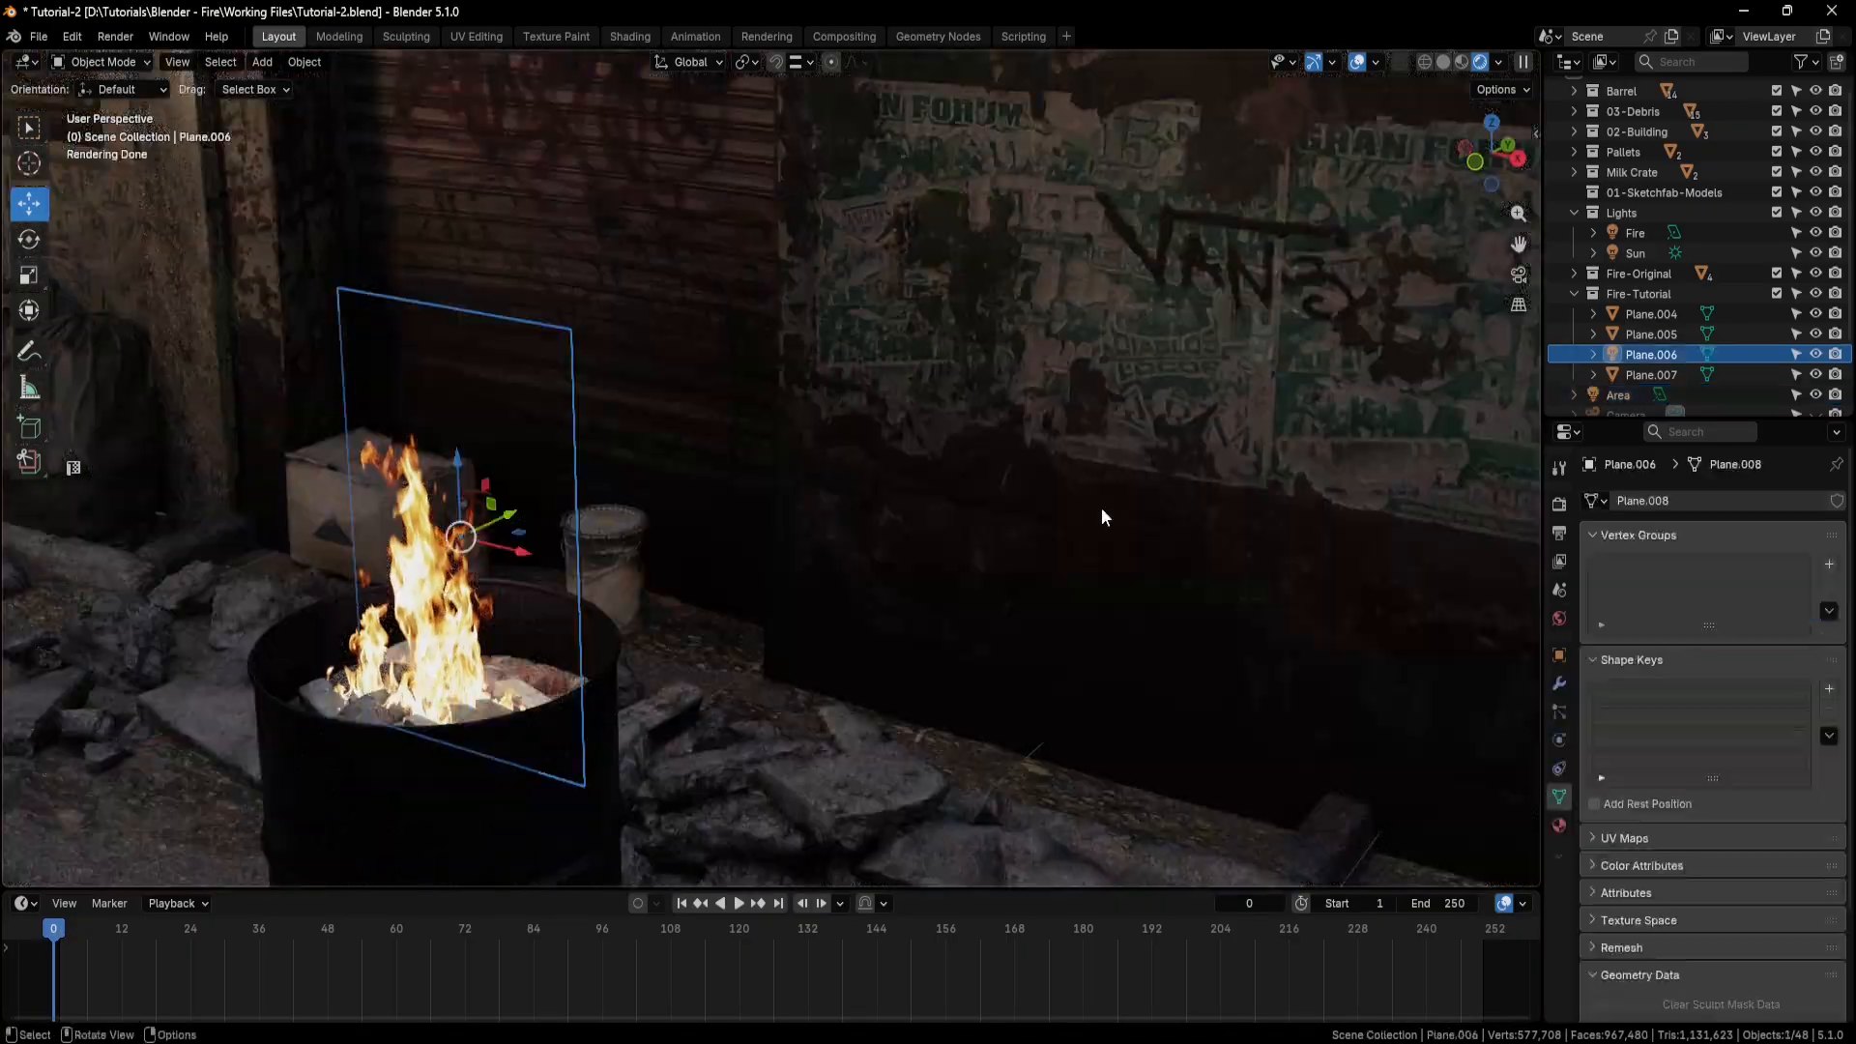
mouse_move(1102, 517)
middle_down()
mouse_move(895, 549)
mouse_move(572, 507)
middle_up()
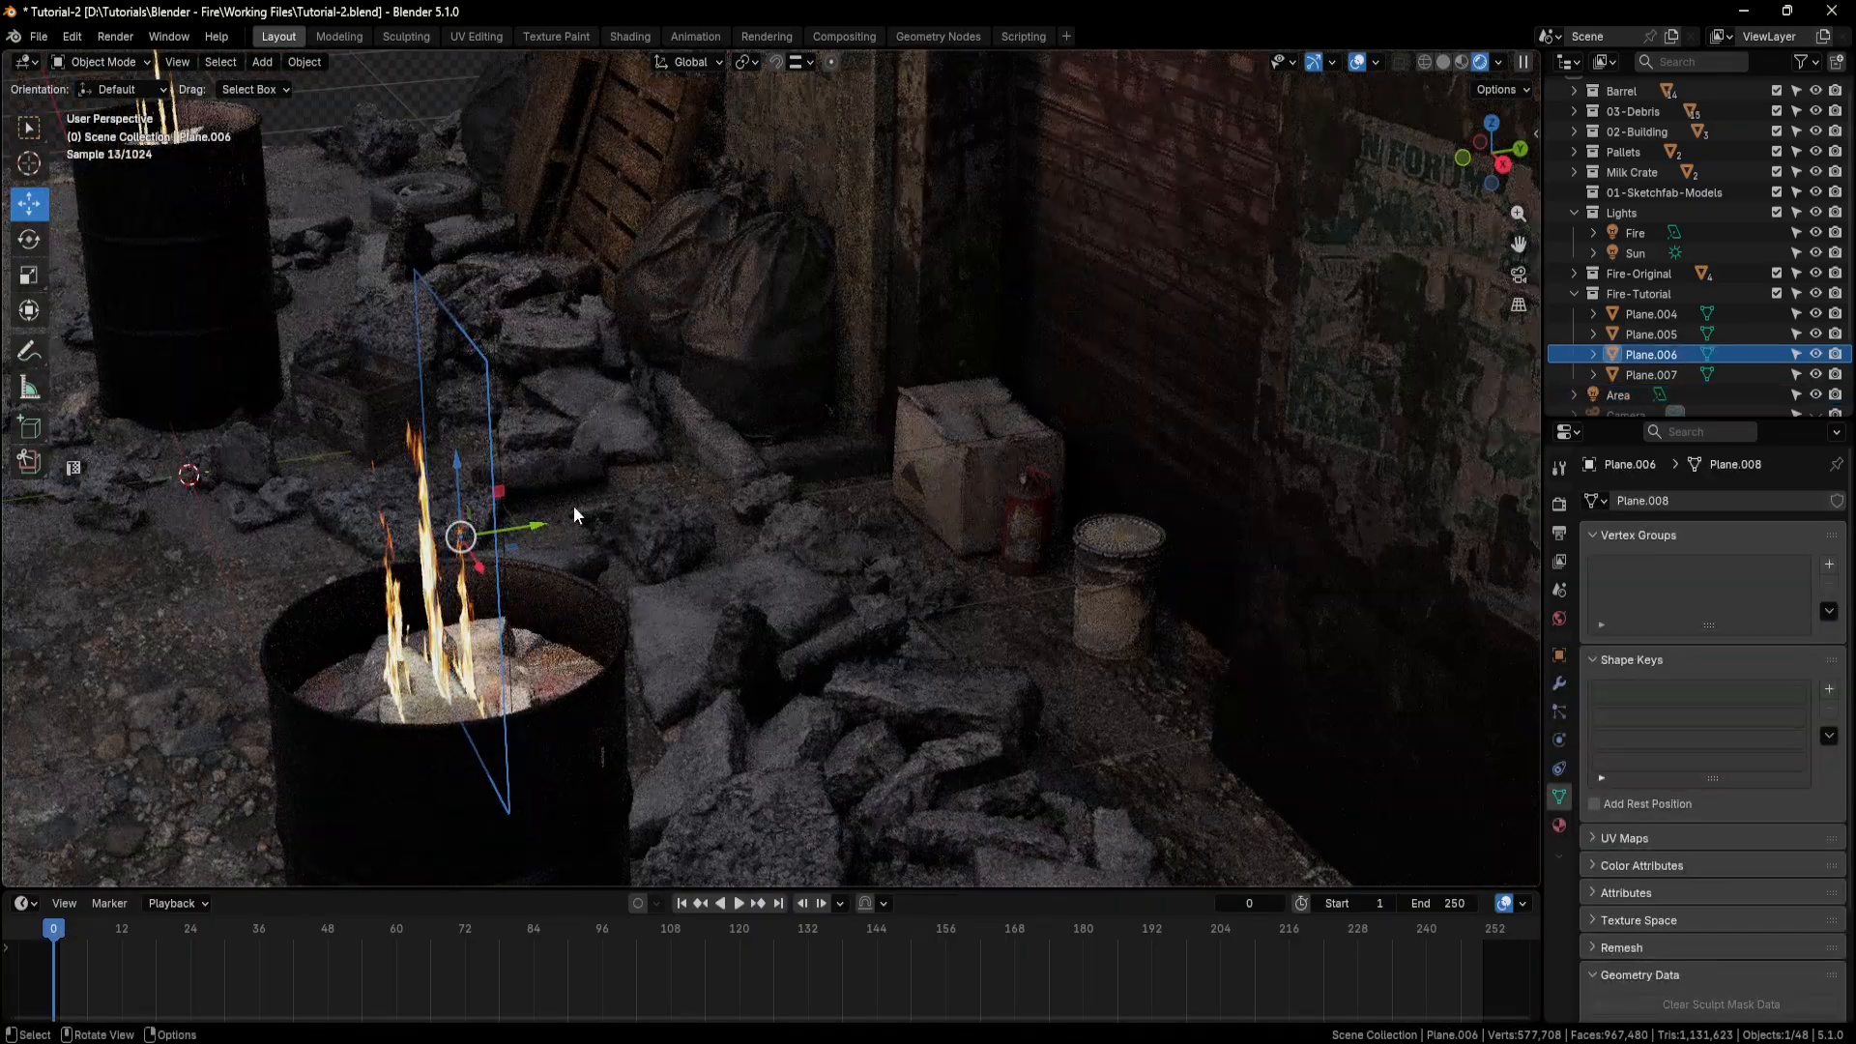
click(536, 507)
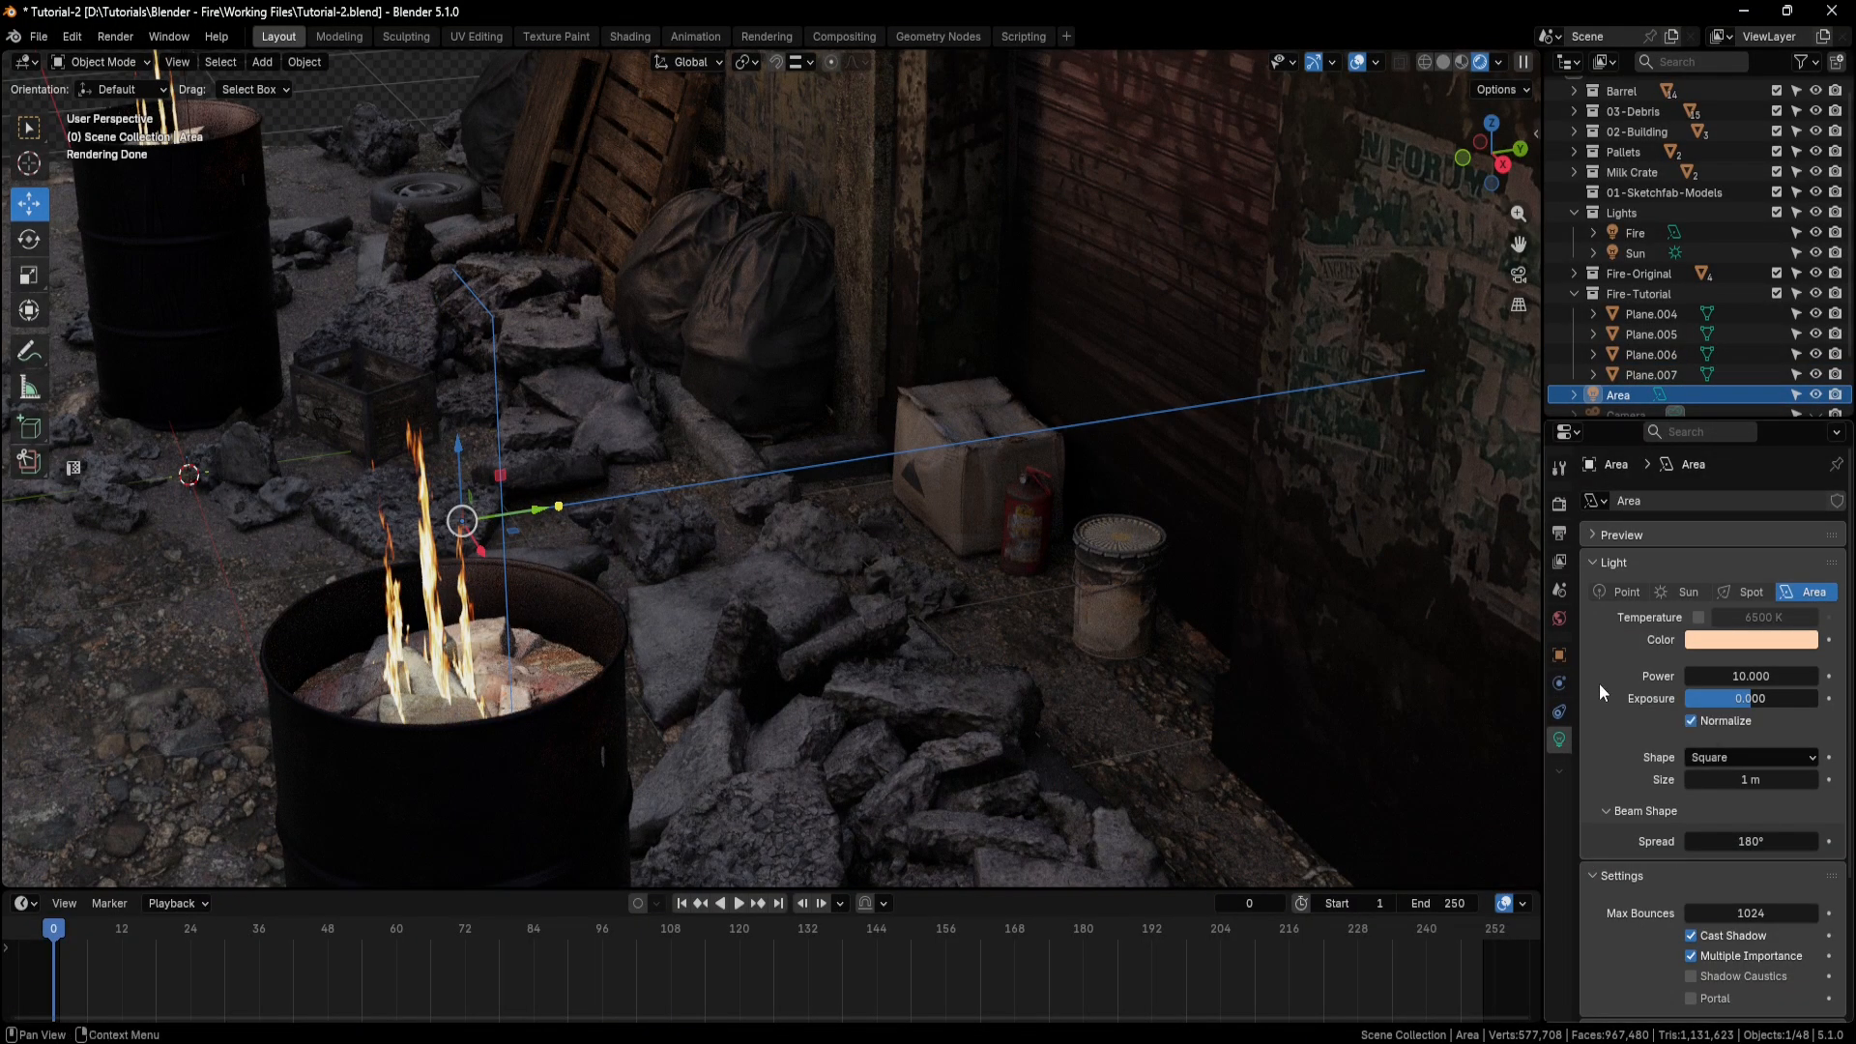
click(1829, 677)
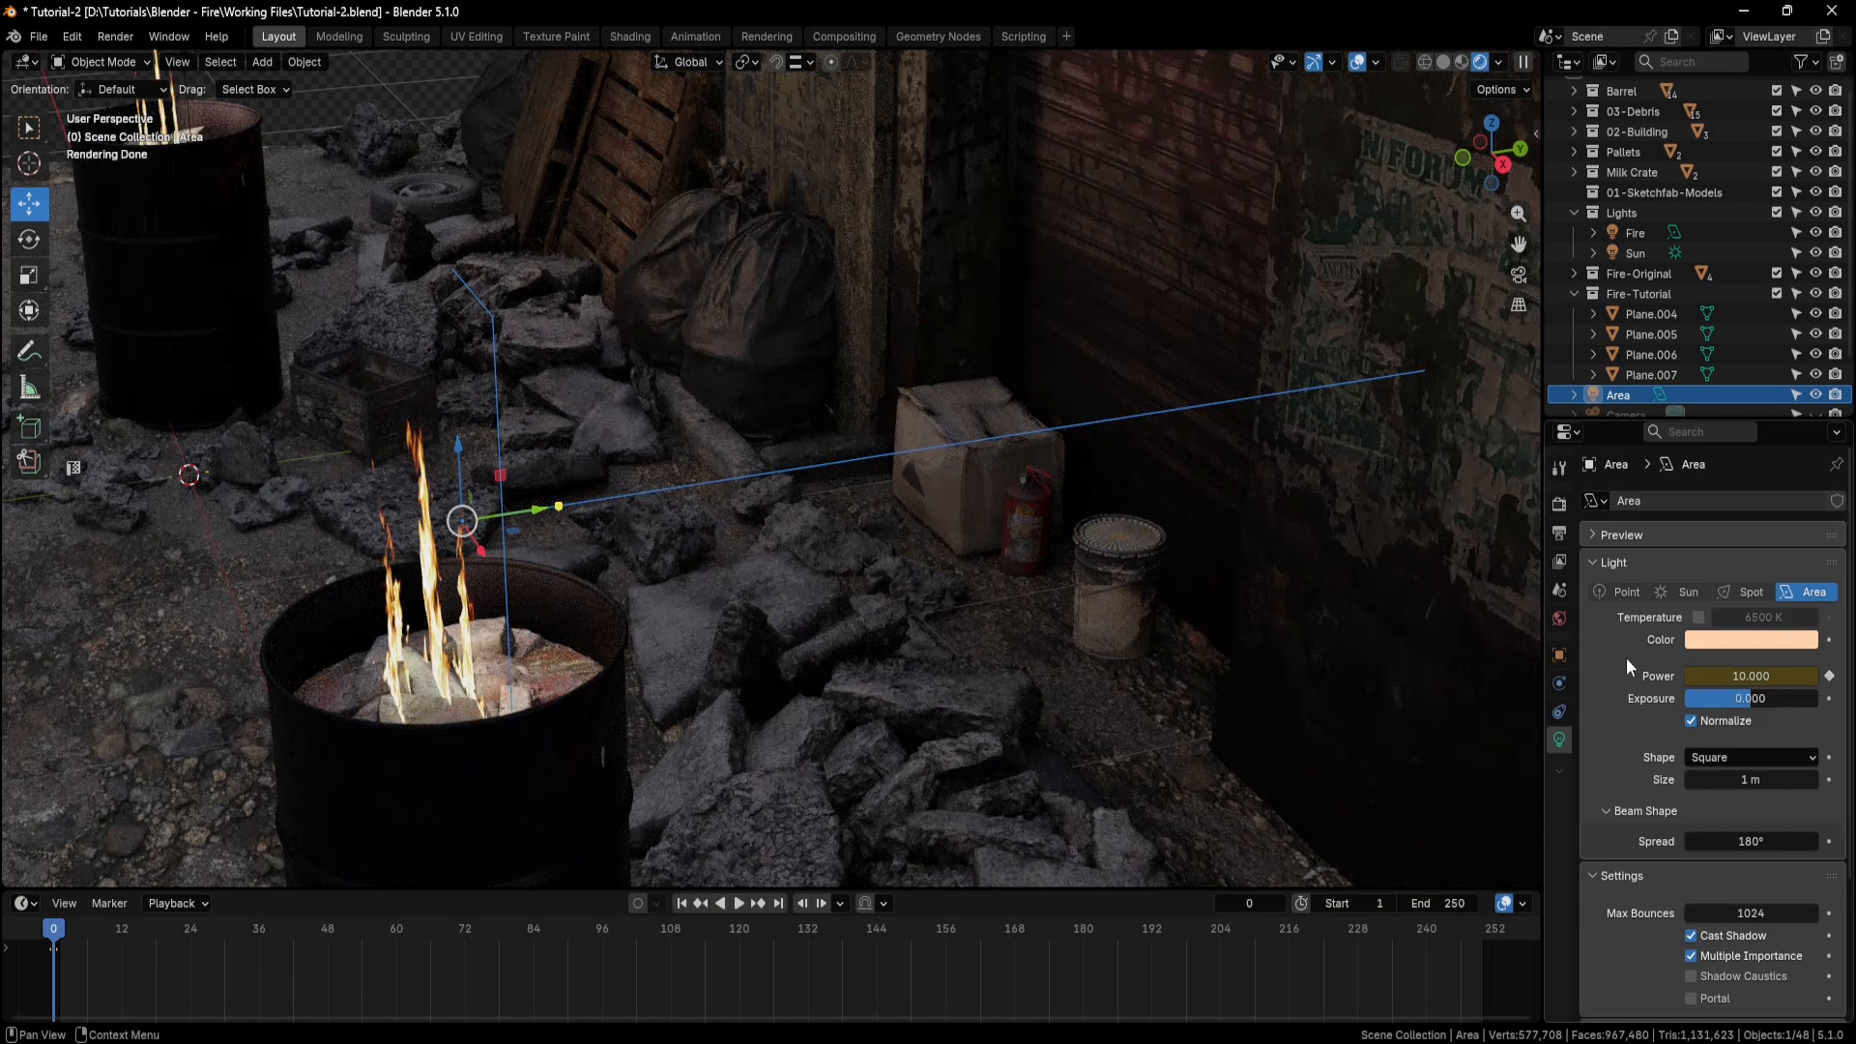
Switch the timeline area to an enlarged Graph Editor and add a Noise modifier to the light's Power curve.
click(32, 906)
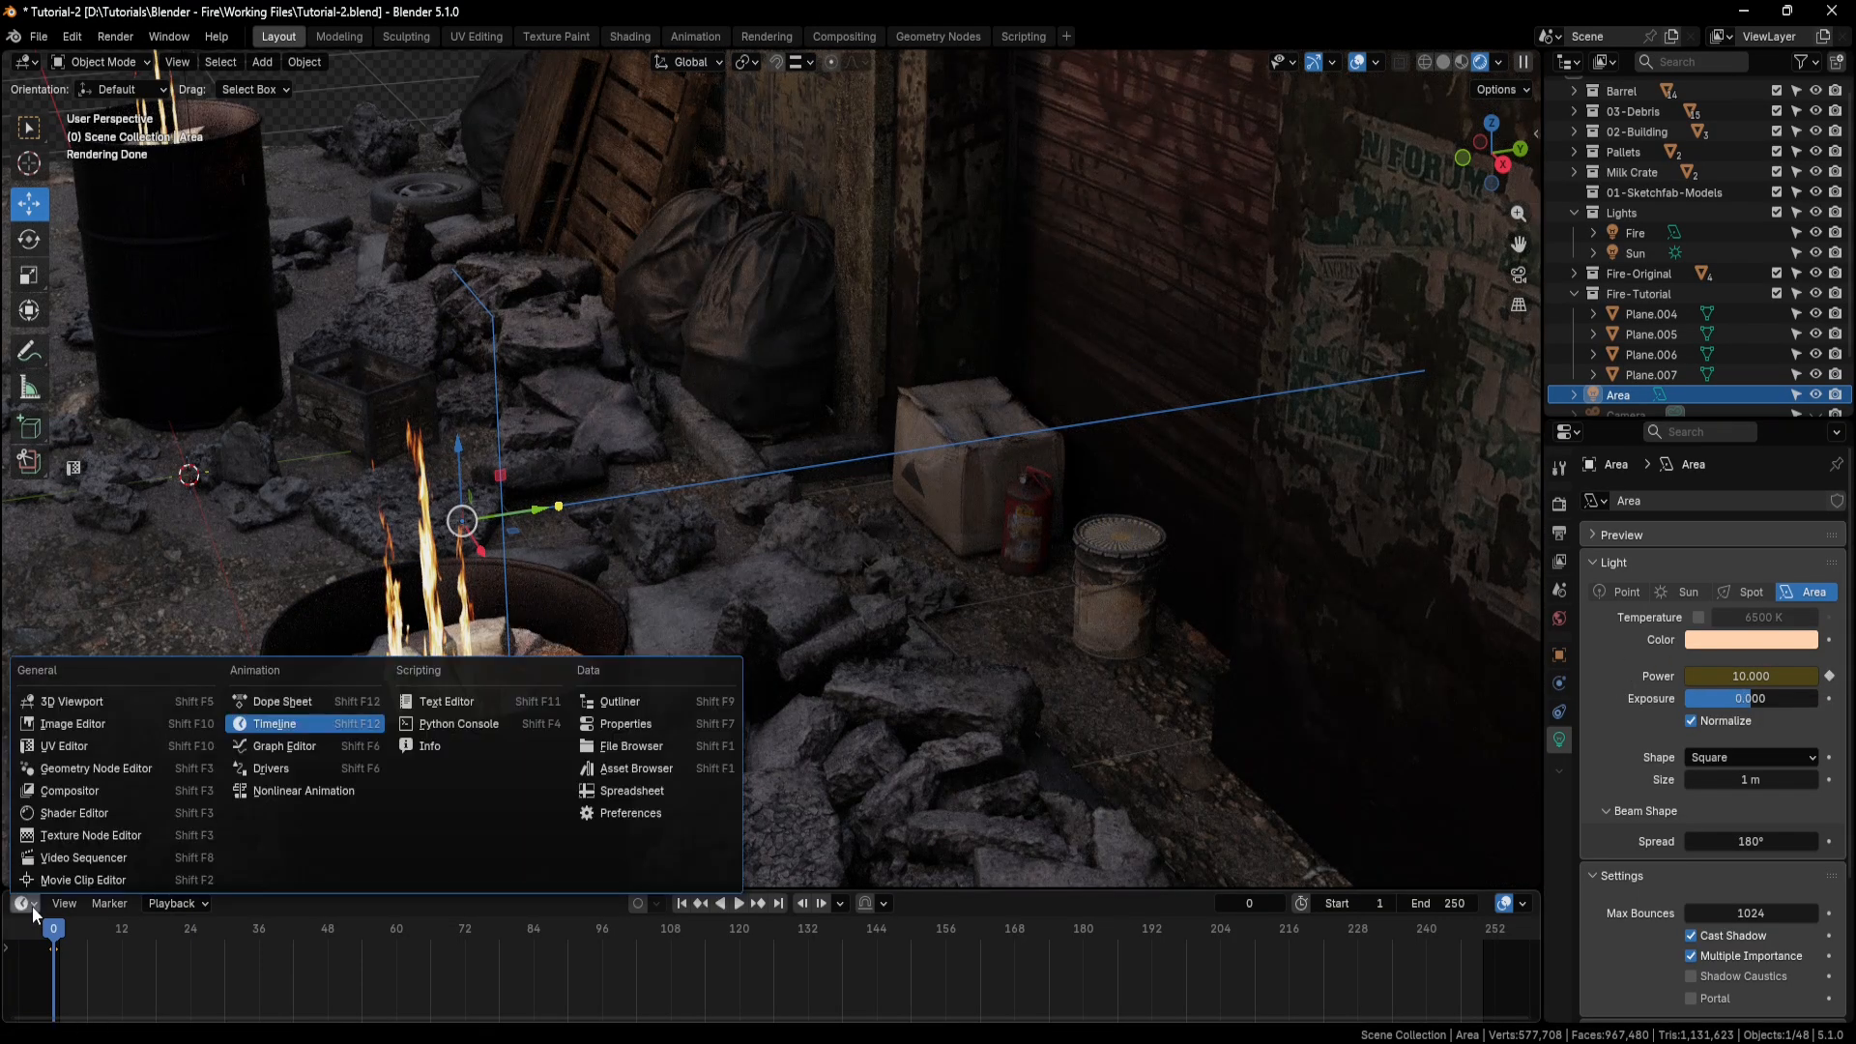
click(288, 750)
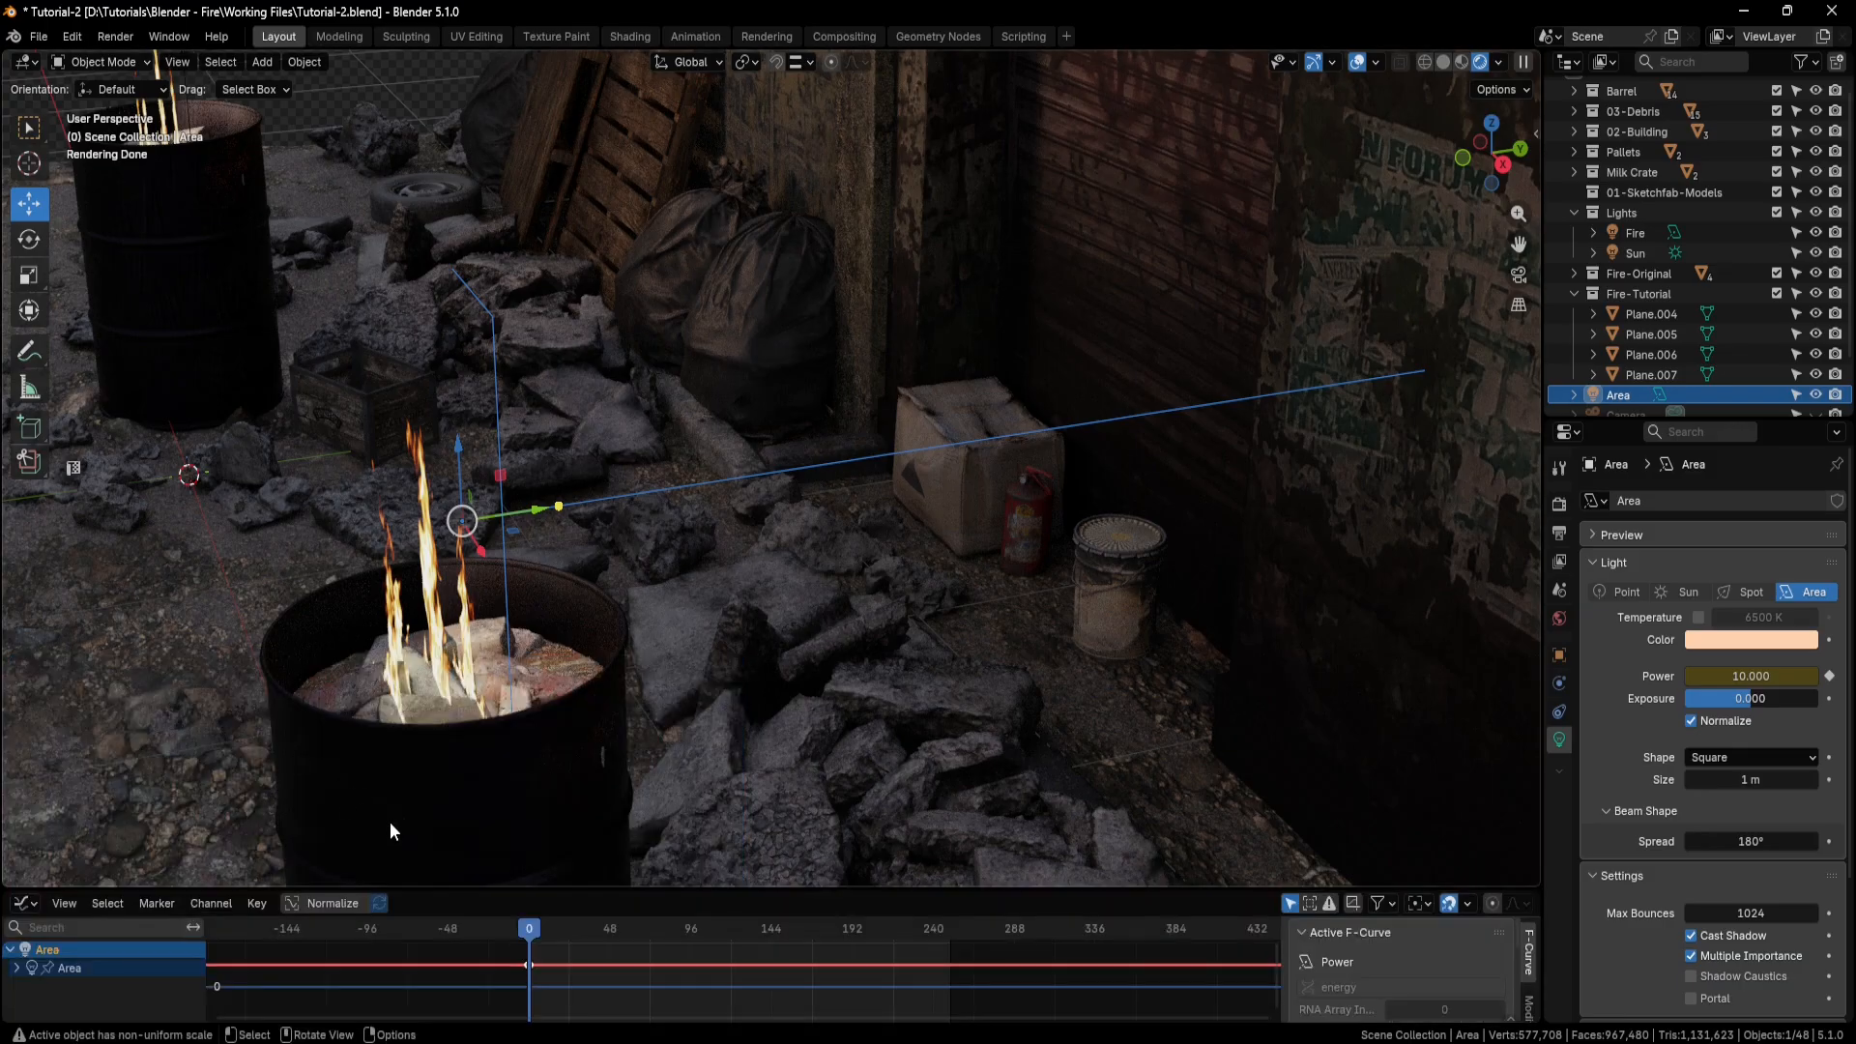
drag(441, 885, 484, 637)
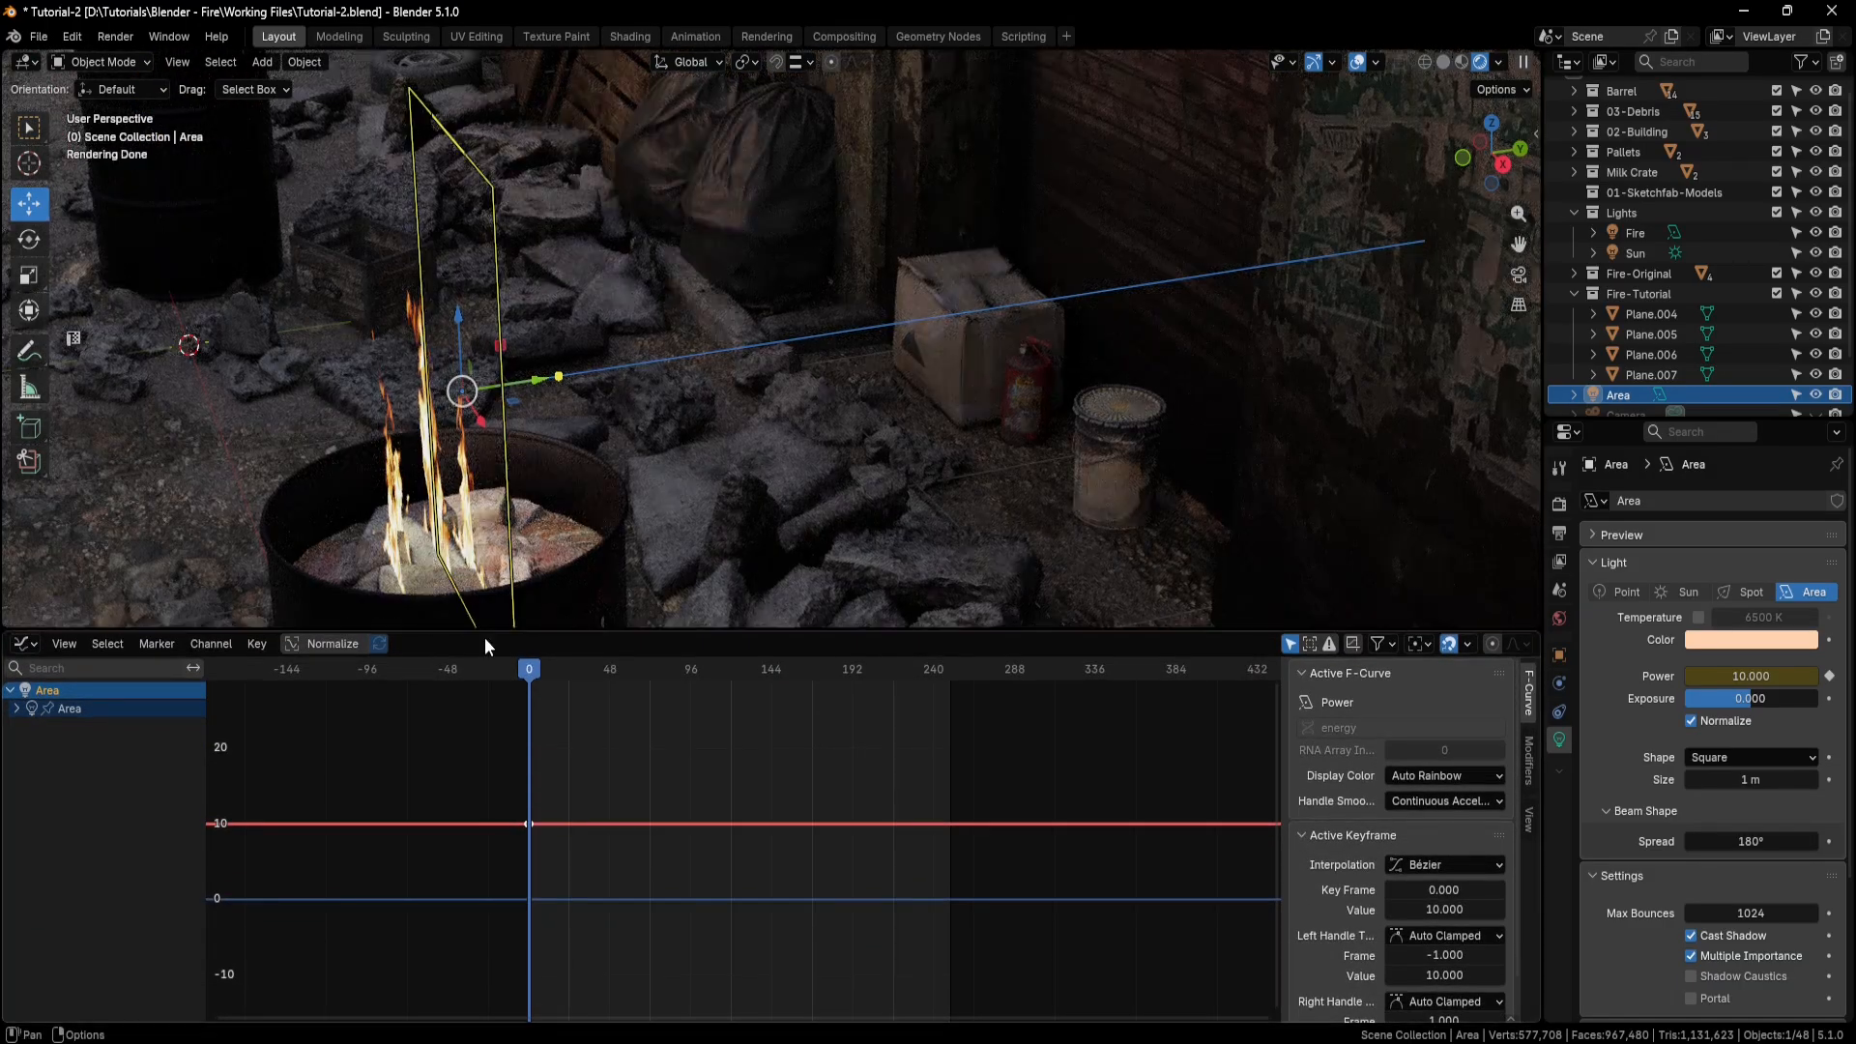
click(1530, 765)
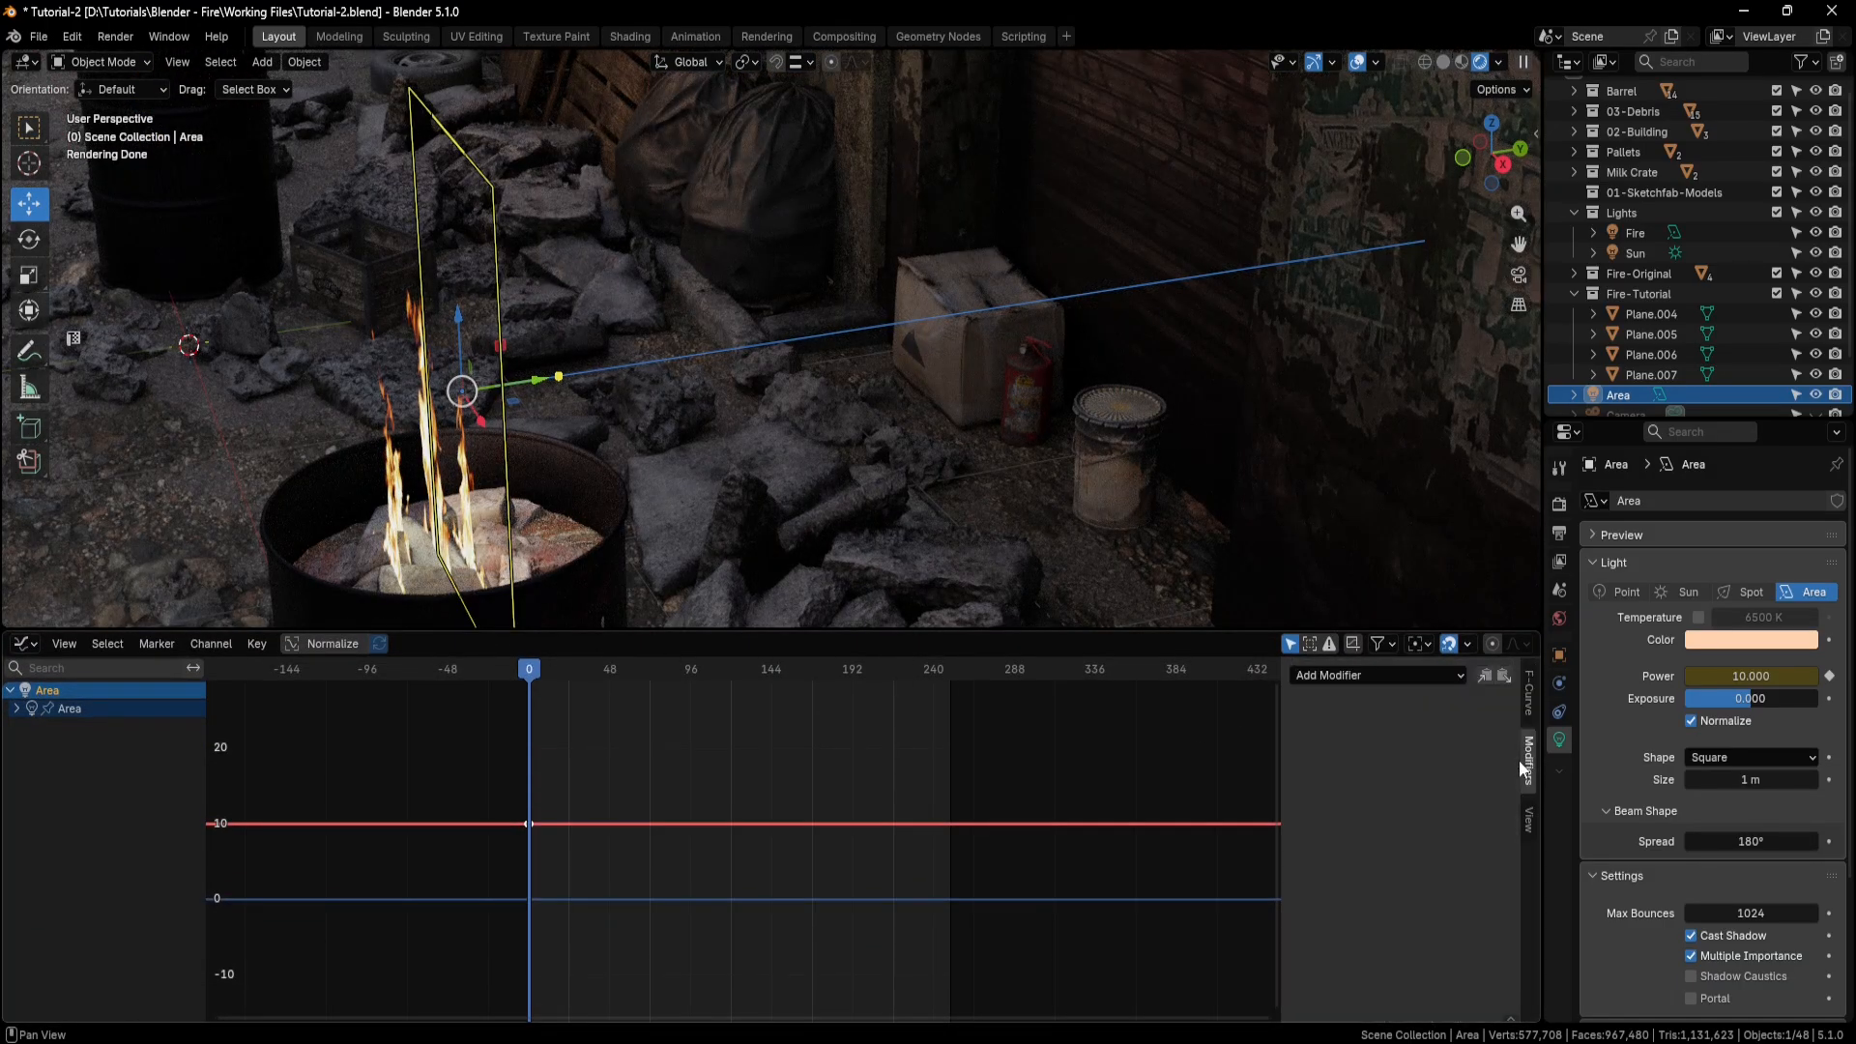
click(1458, 676)
click(1355, 786)
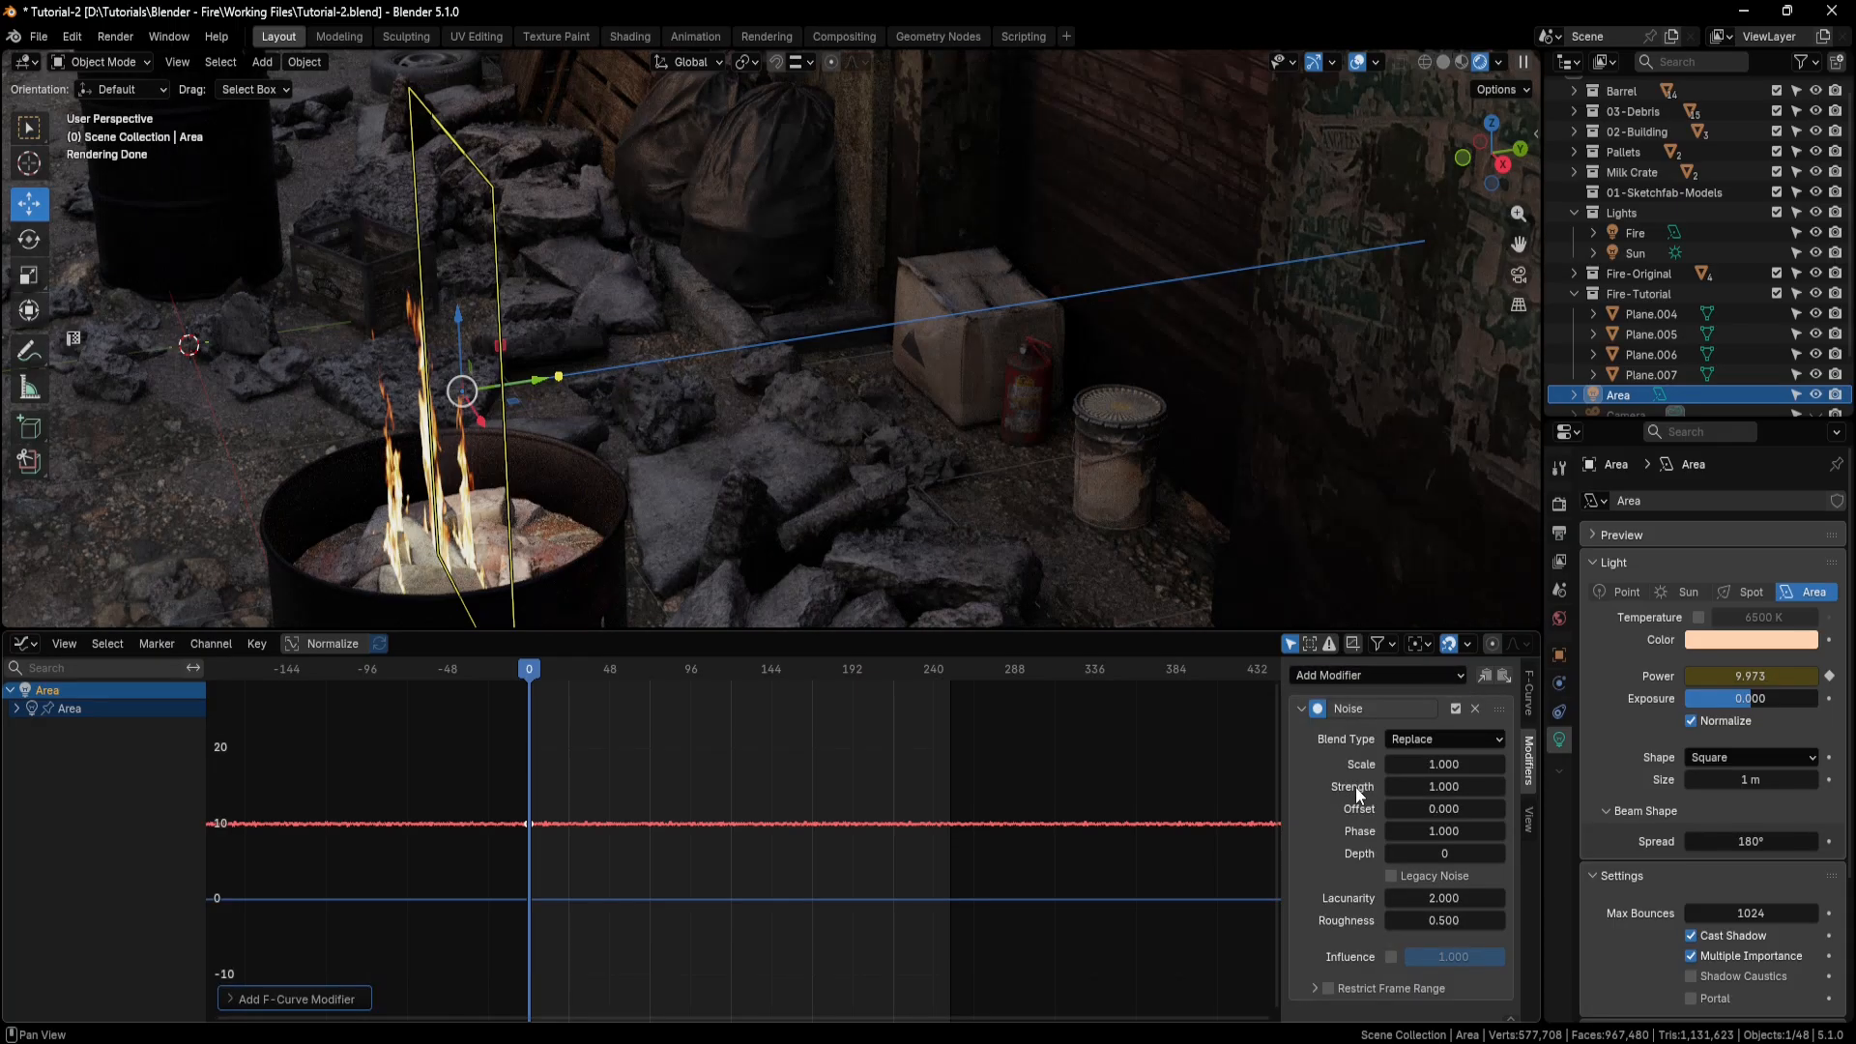
Set the Noise modifier's blend type to Add, its Strength to 20 and its Scale to 8.
click(1493, 741)
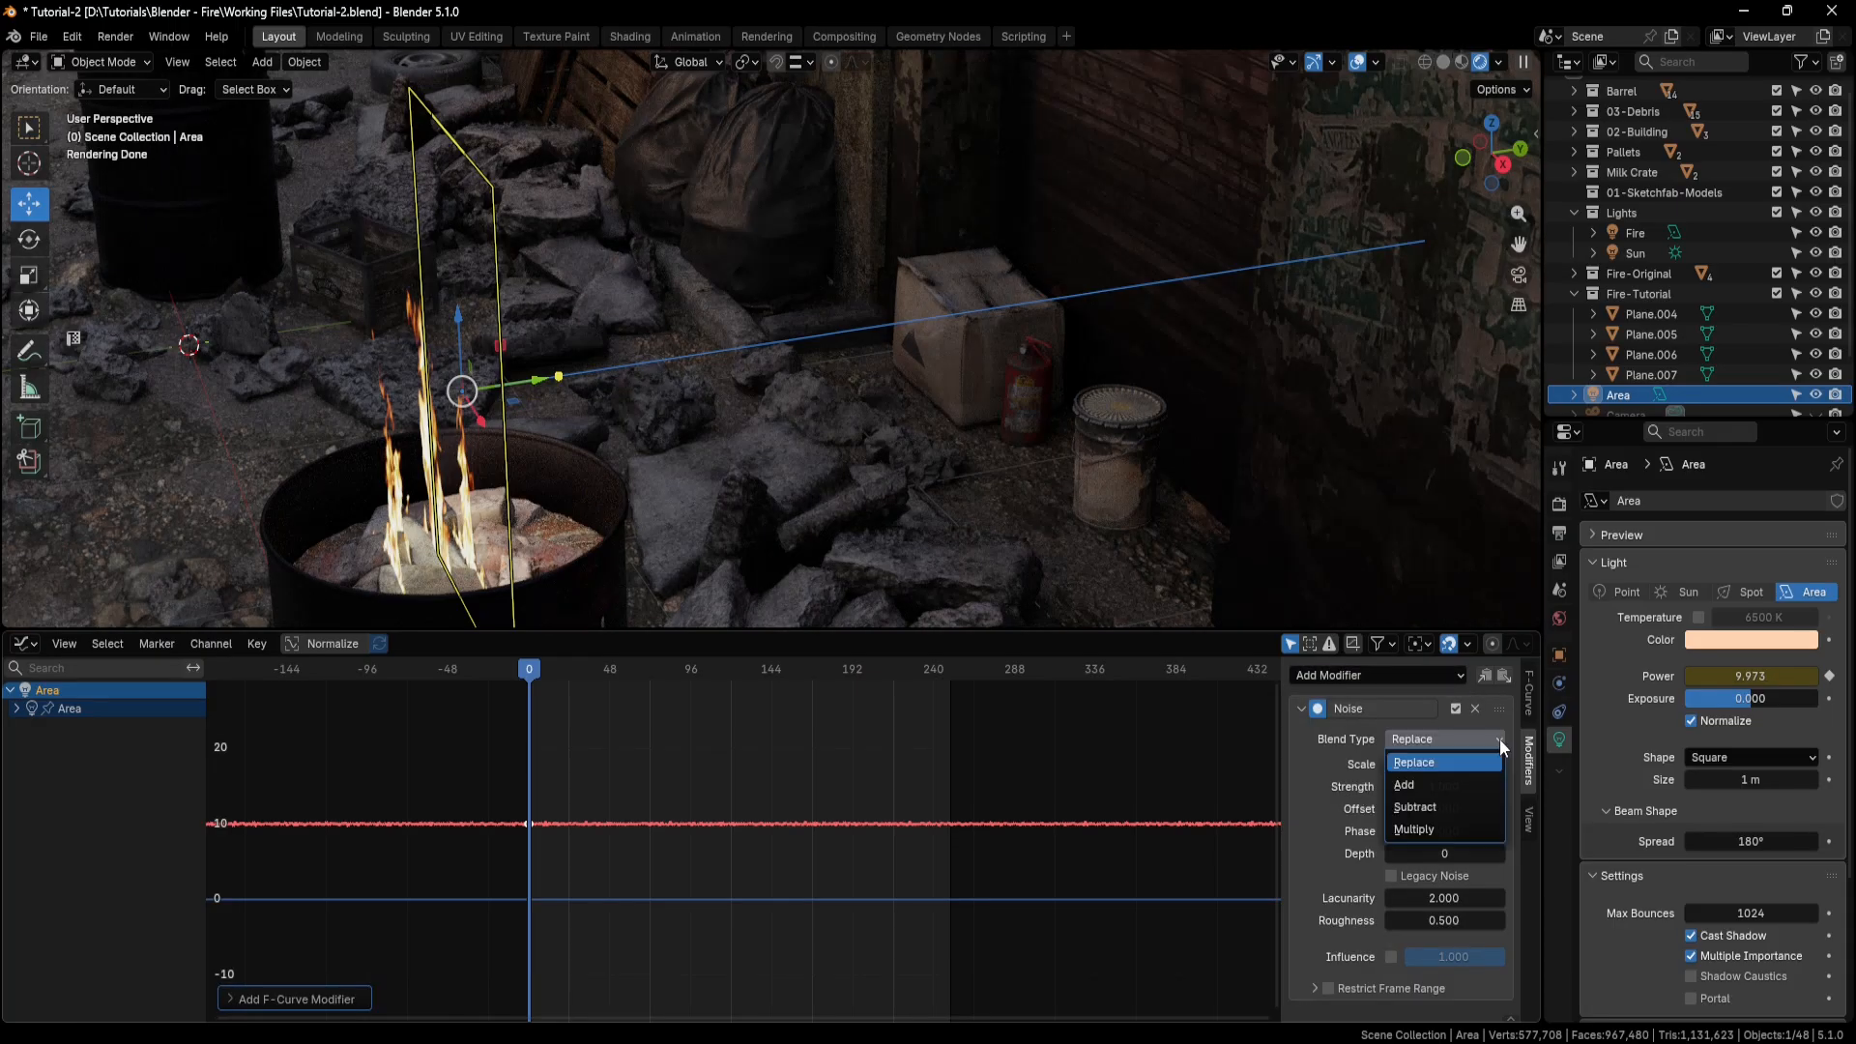
click(1421, 785)
click(1421, 786)
text(20)
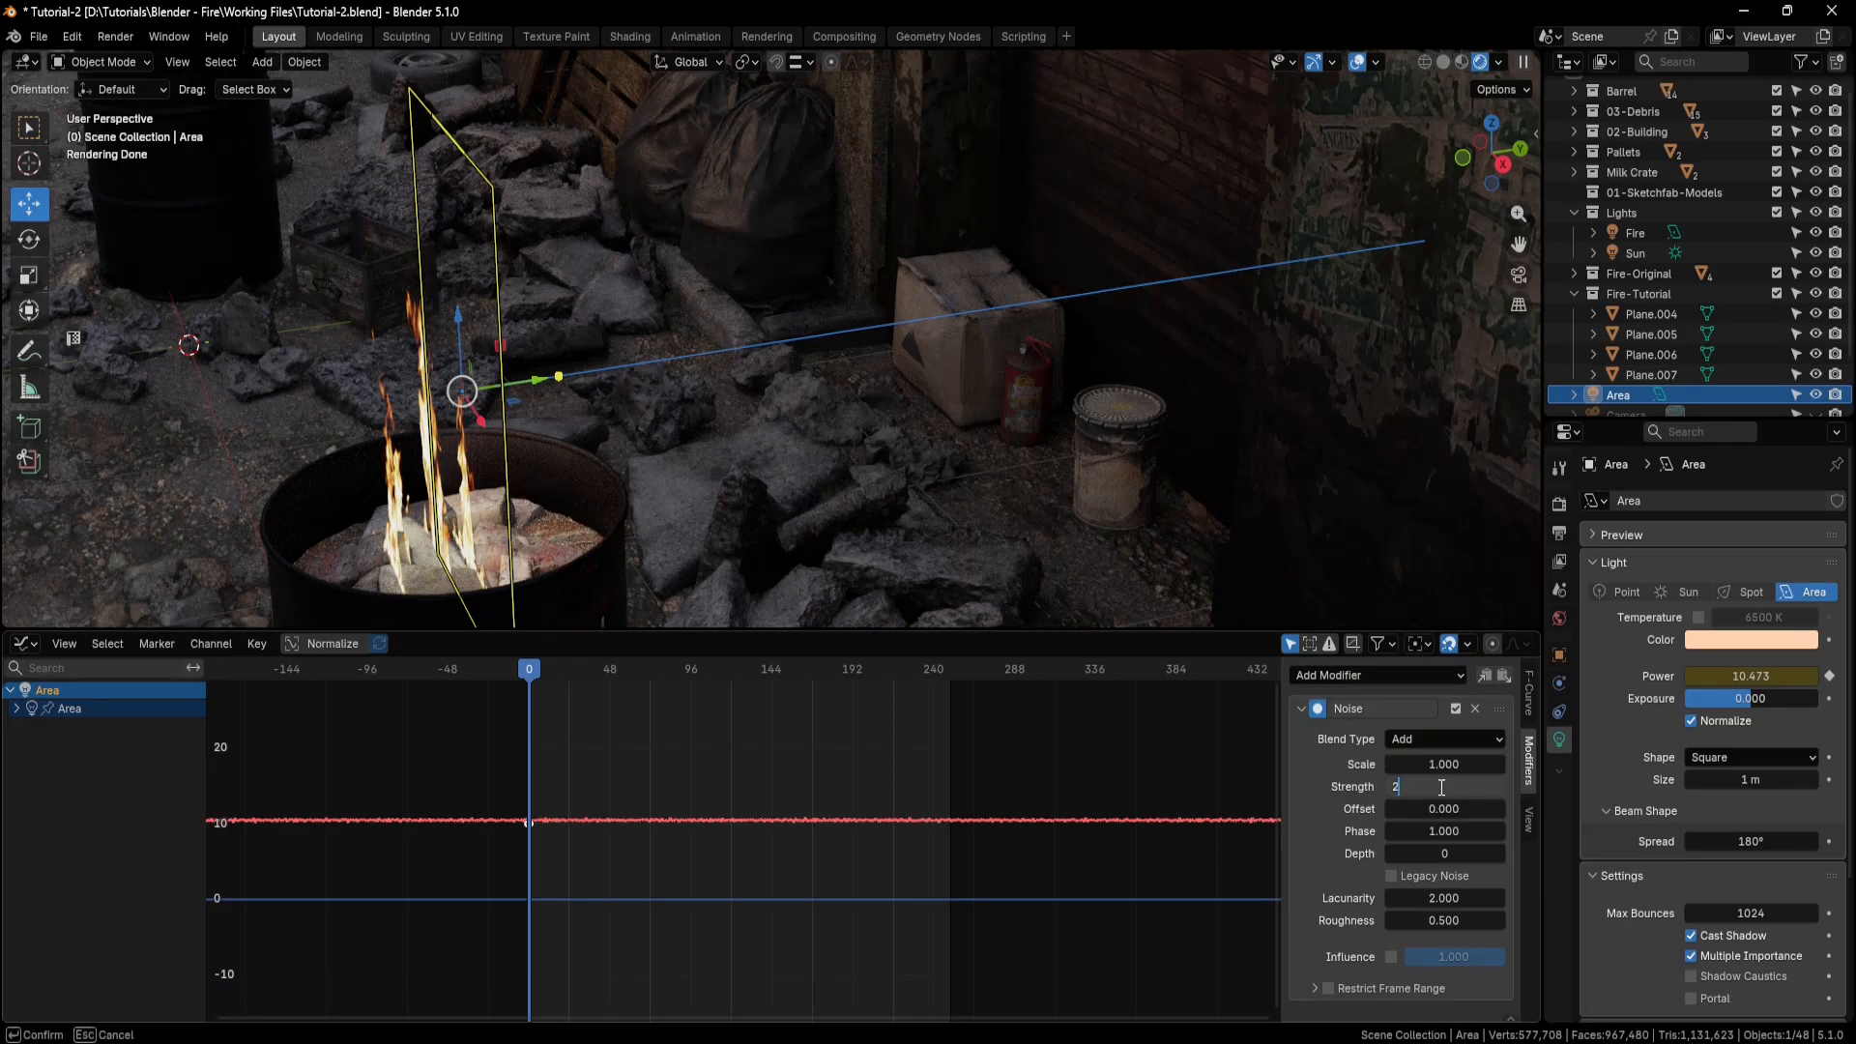
key(Return)
click(1451, 764)
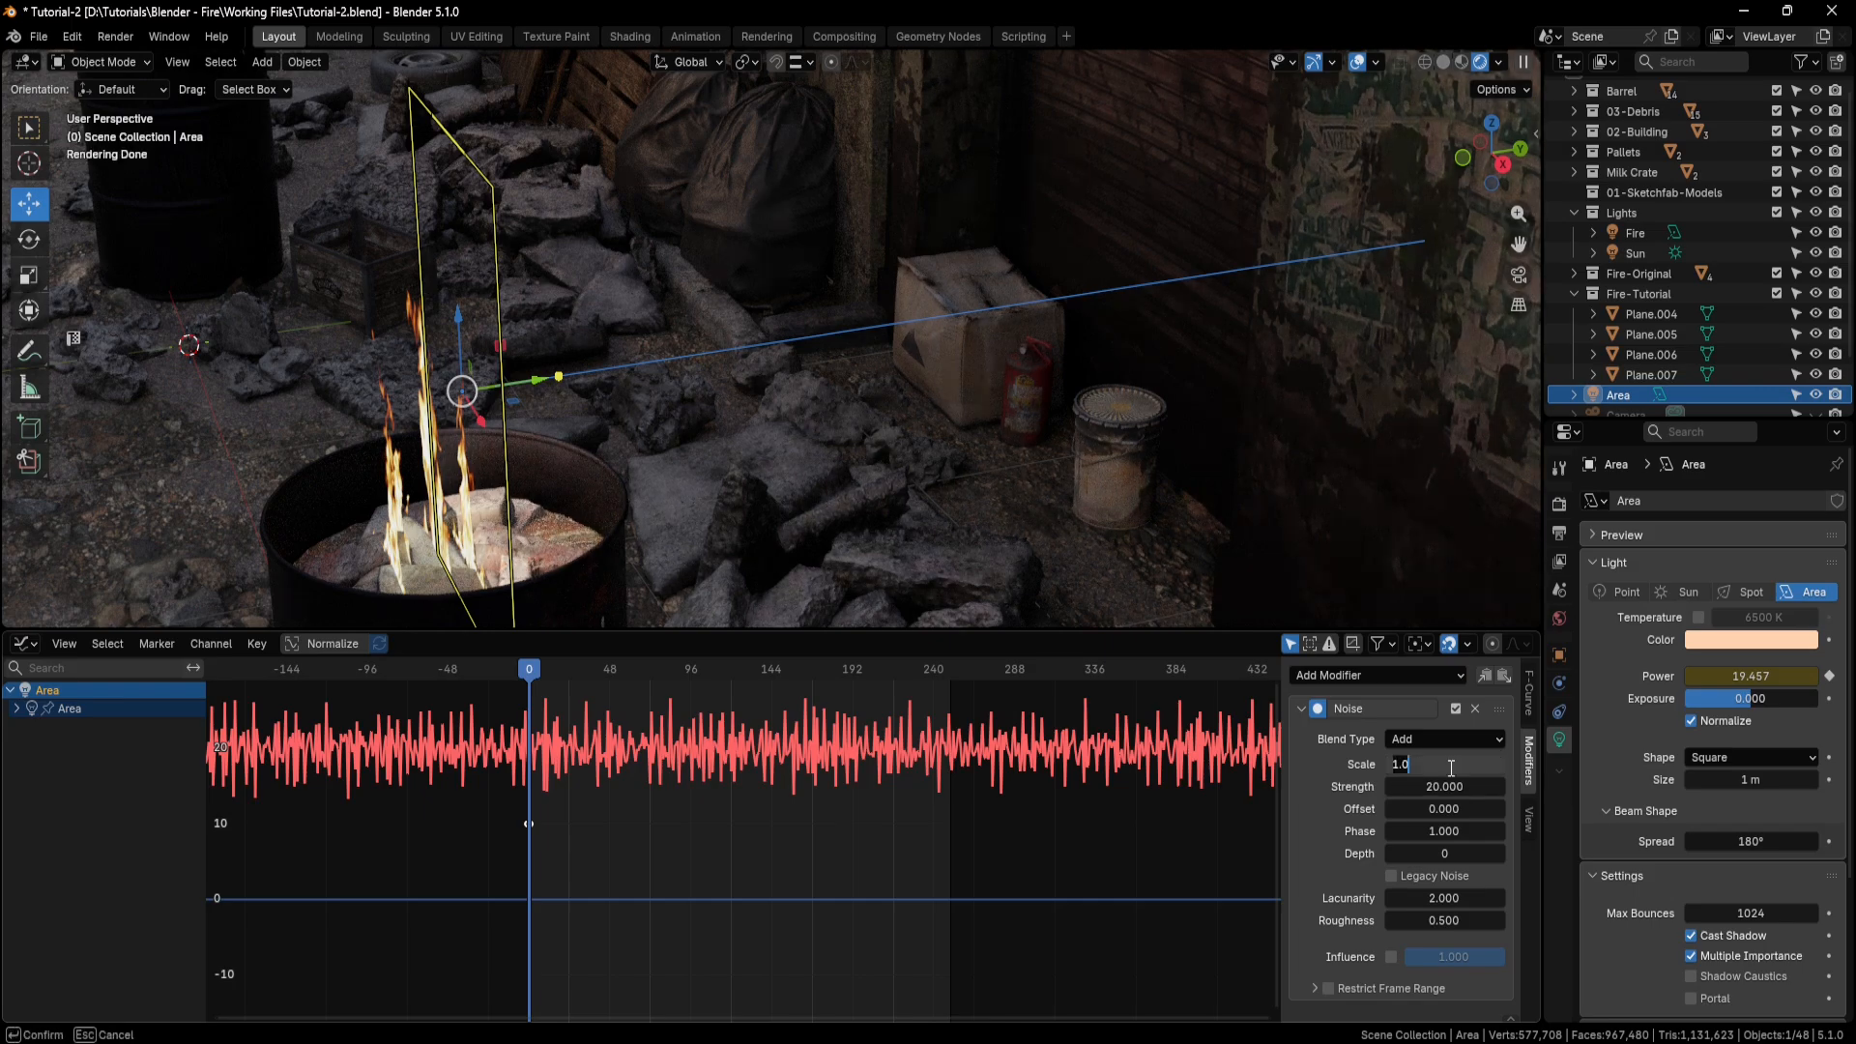
text(8)
key(Return)
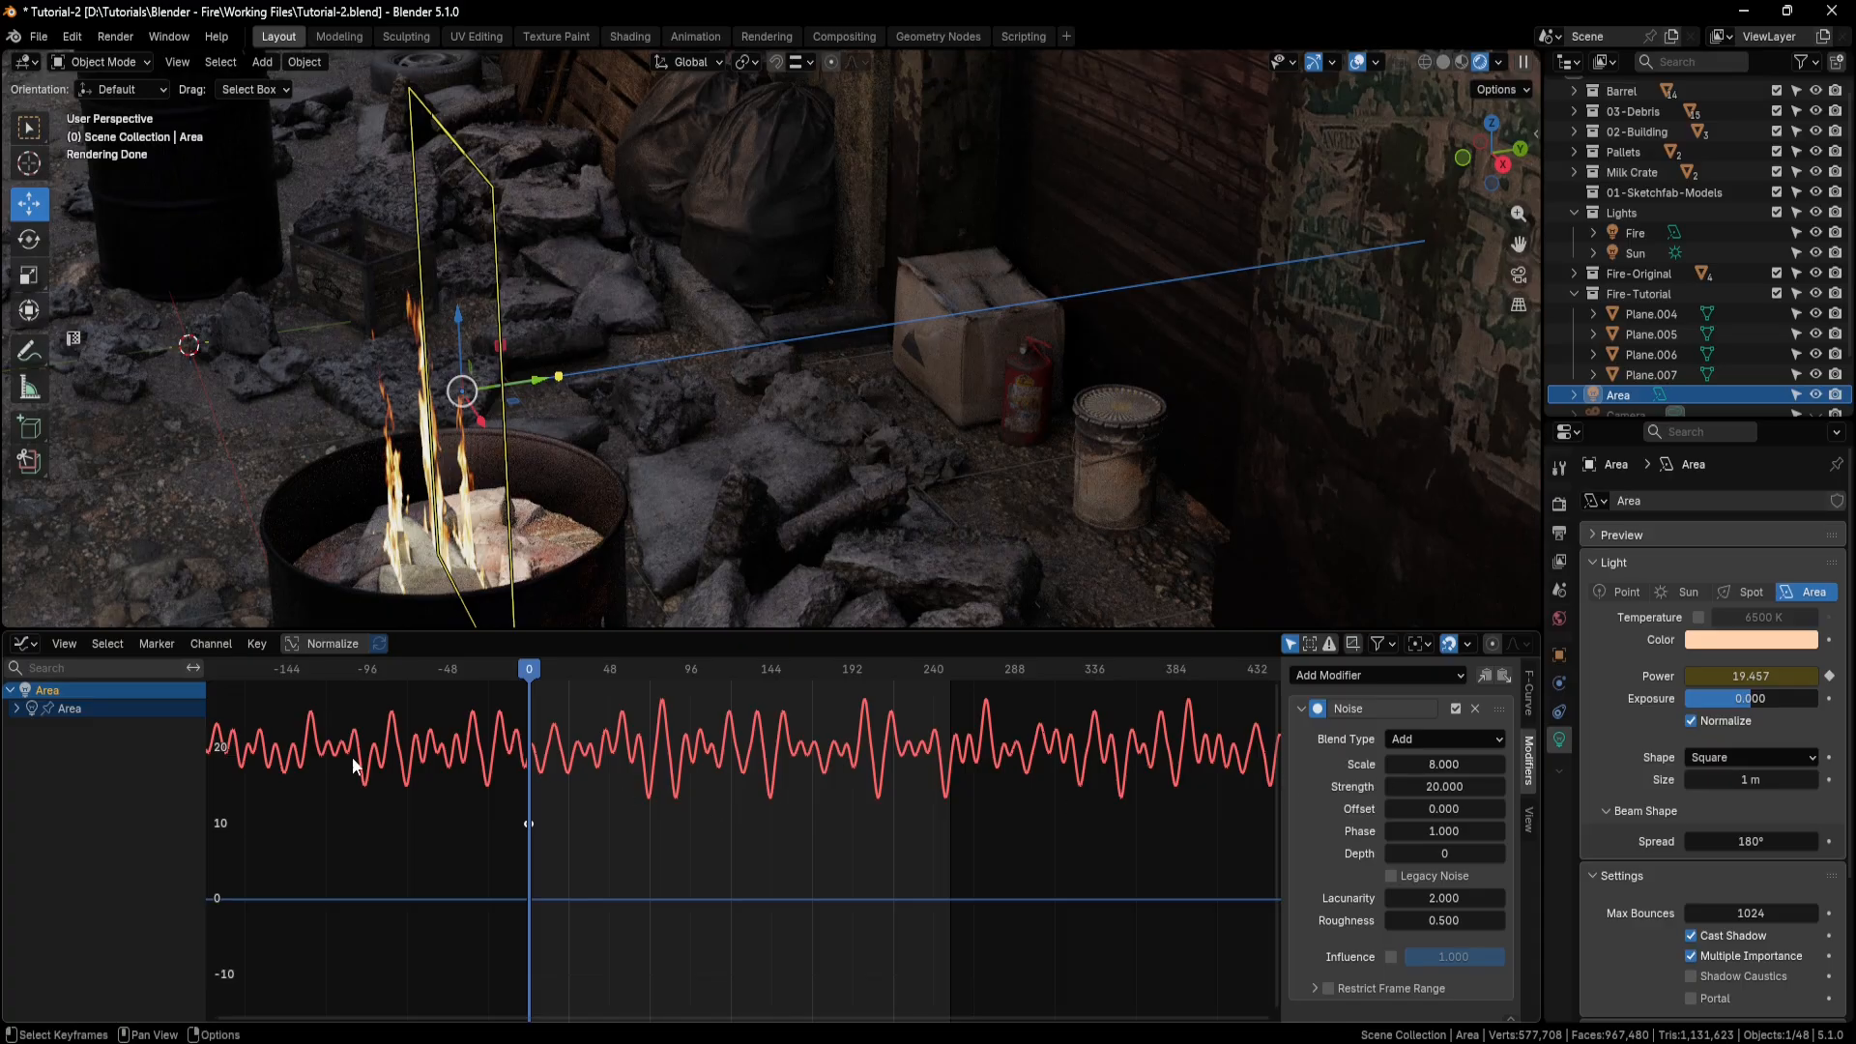
Change the Graph Editor back to the Timeline and shrink it while framing the fire against the wall.
click(29, 643)
click(253, 721)
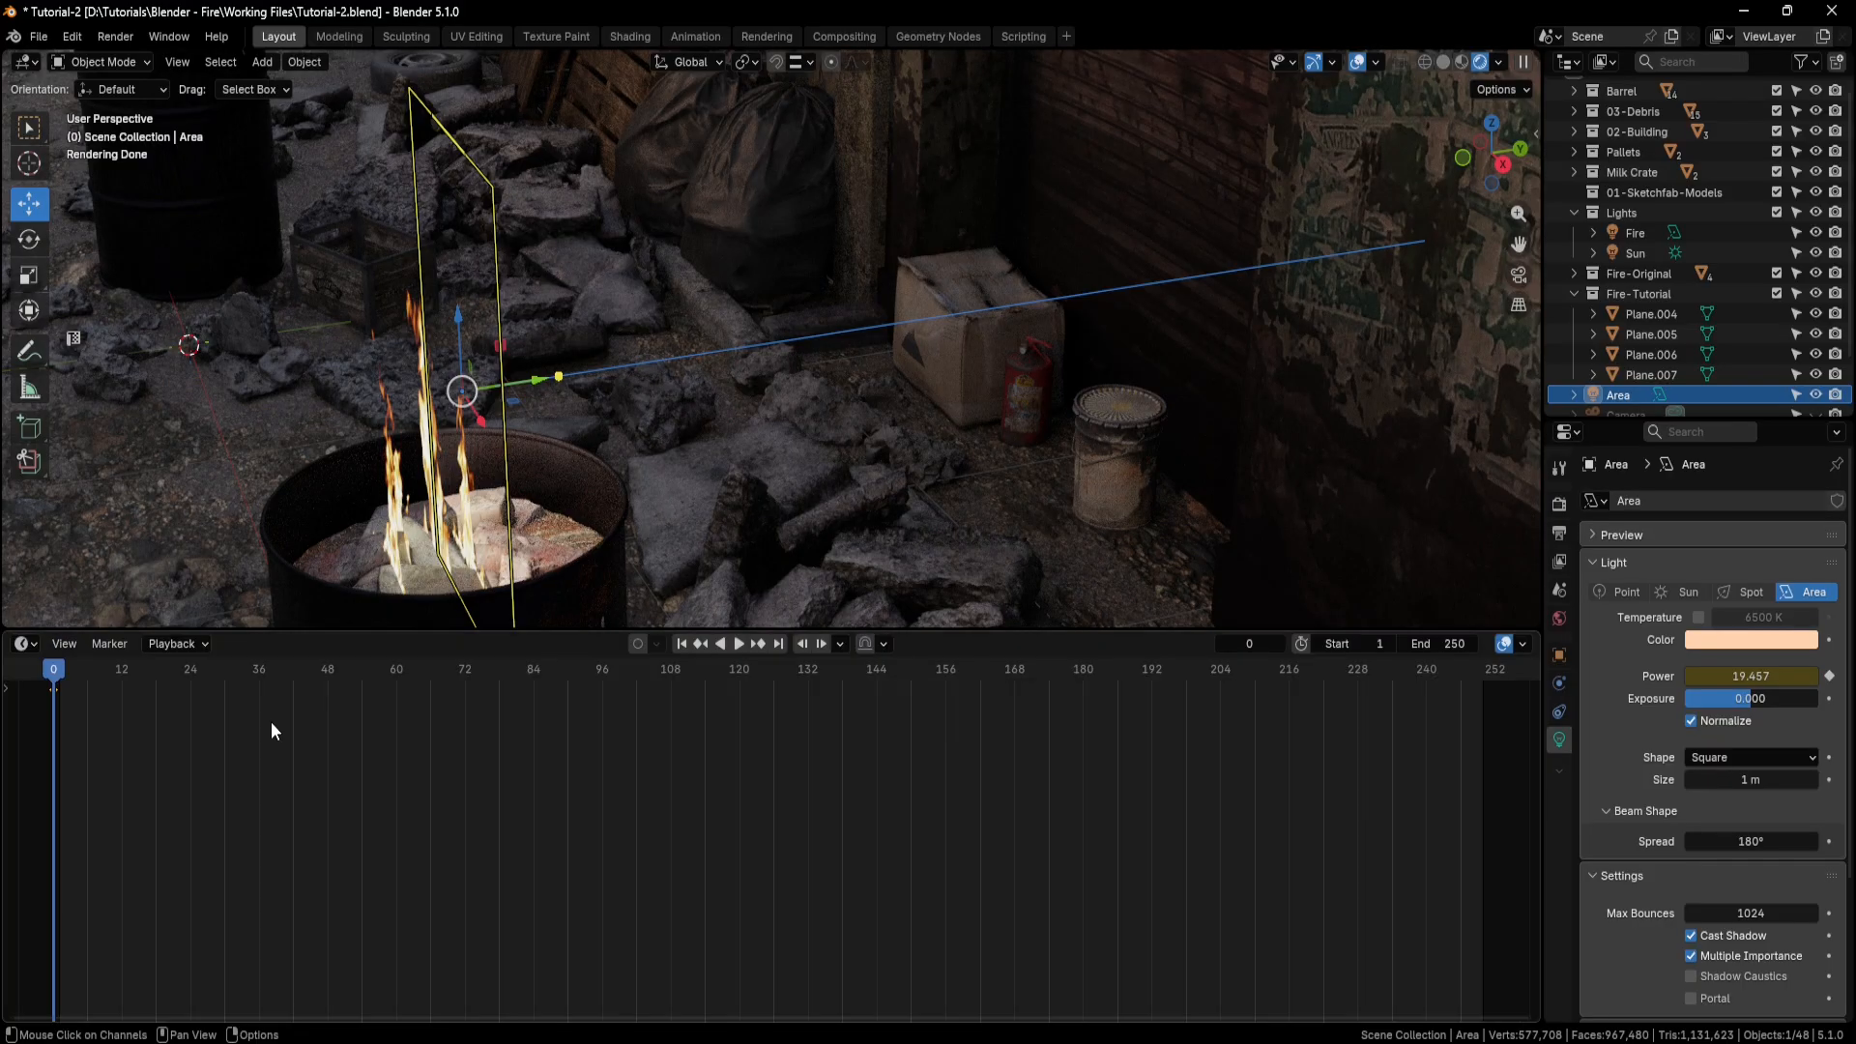
middle_drag(599, 541, 641, 584)
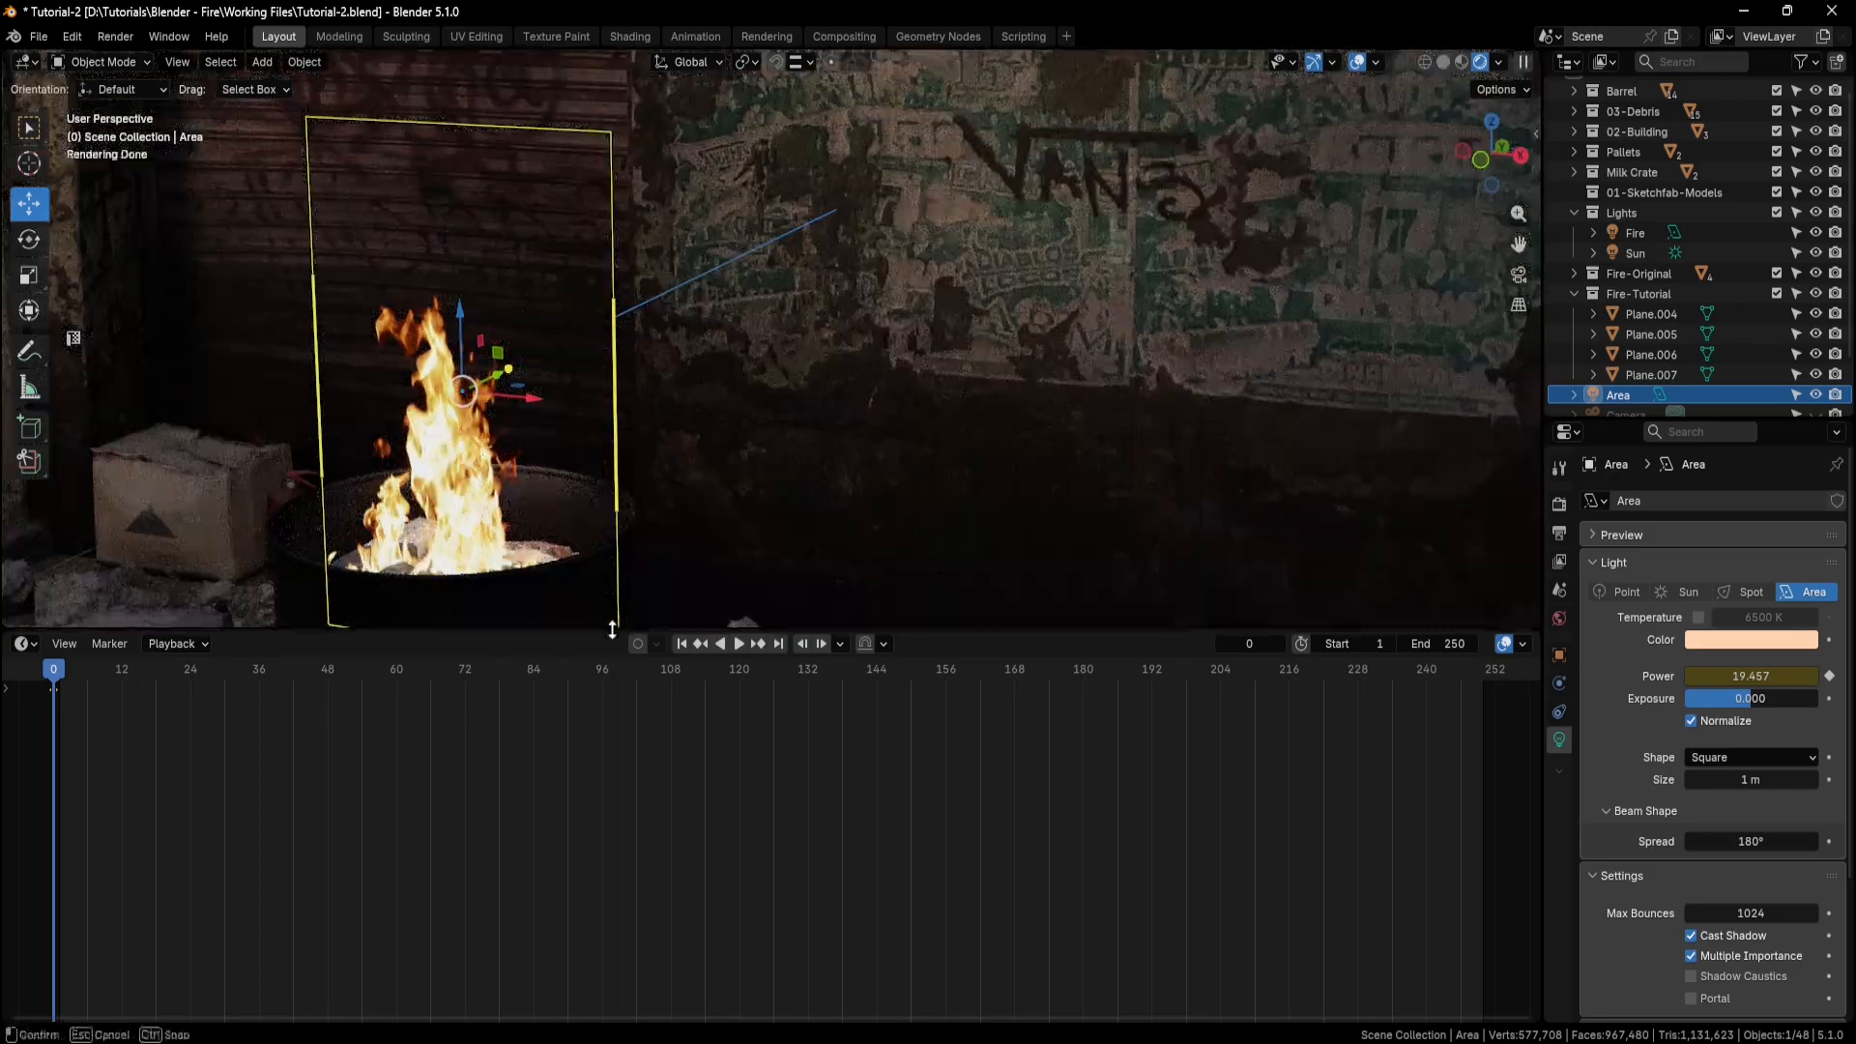
drag(643, 629, 676, 823)
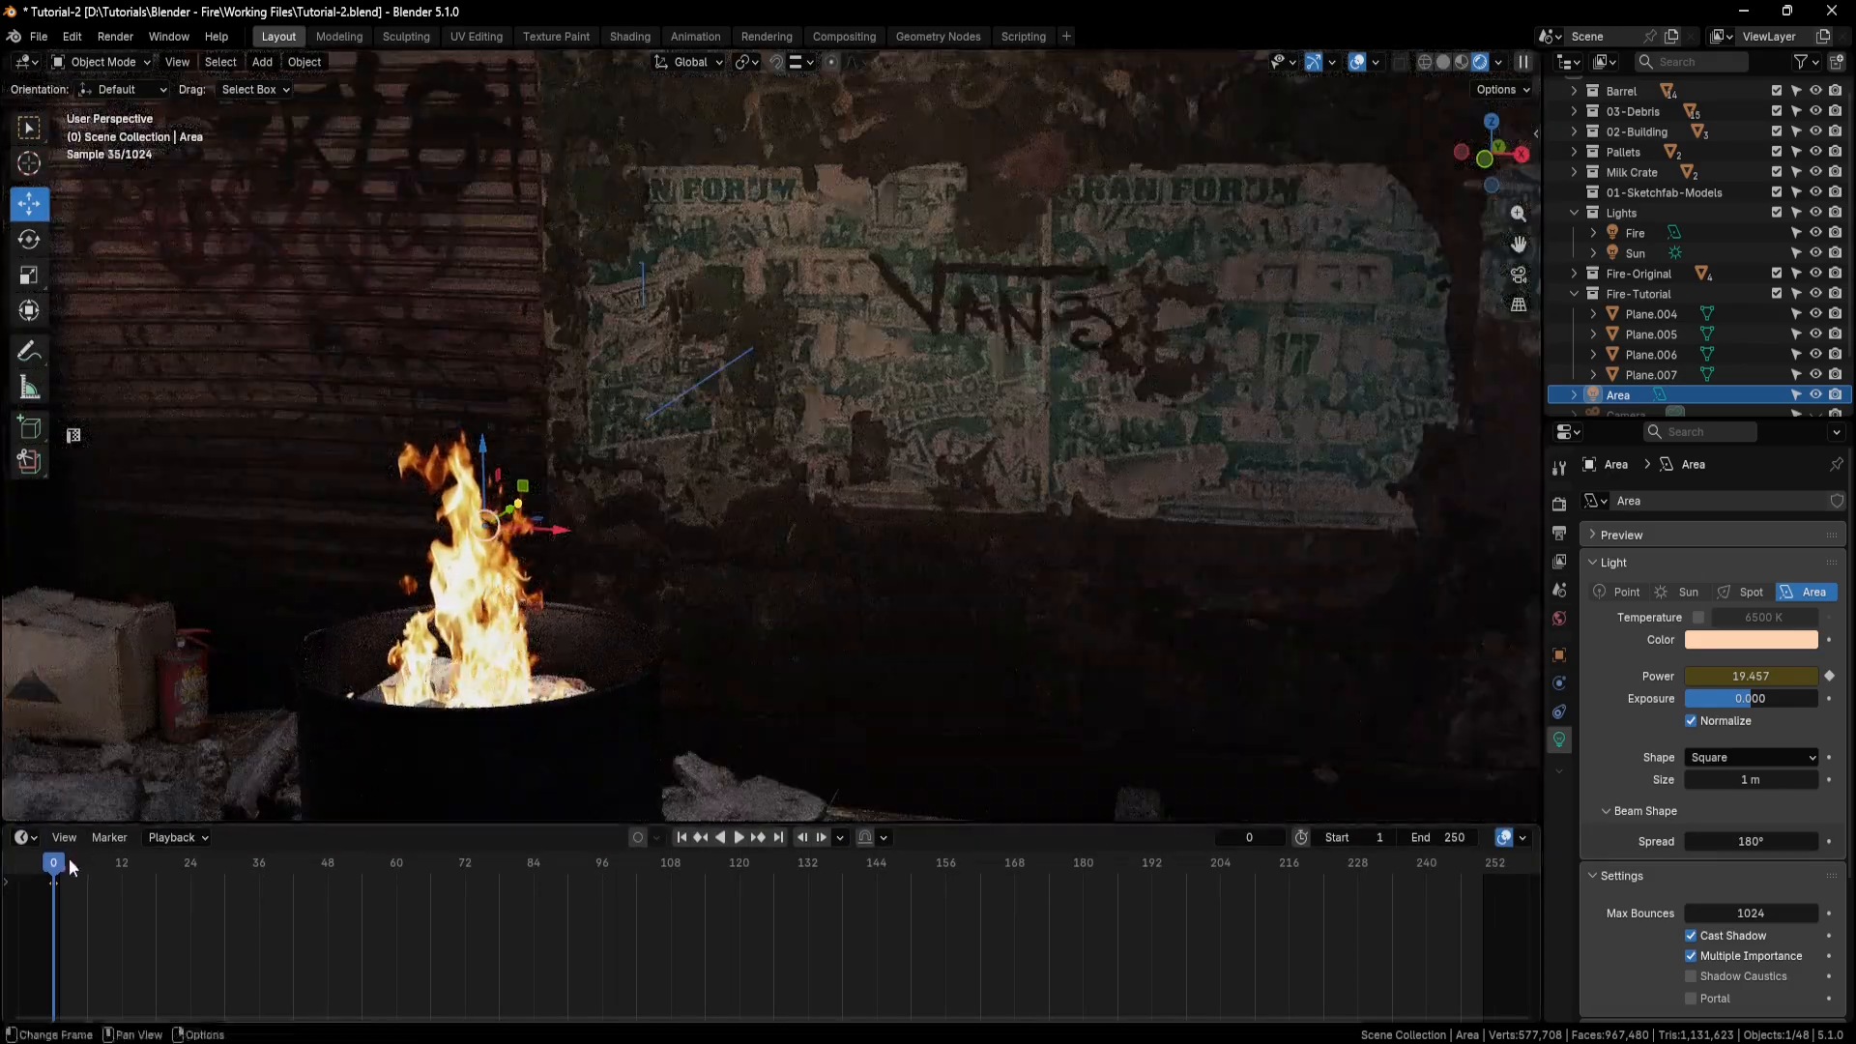
Play the animation up to frame 131 to check the light's flicker on the wall, and look through the scene camera.
key(space)
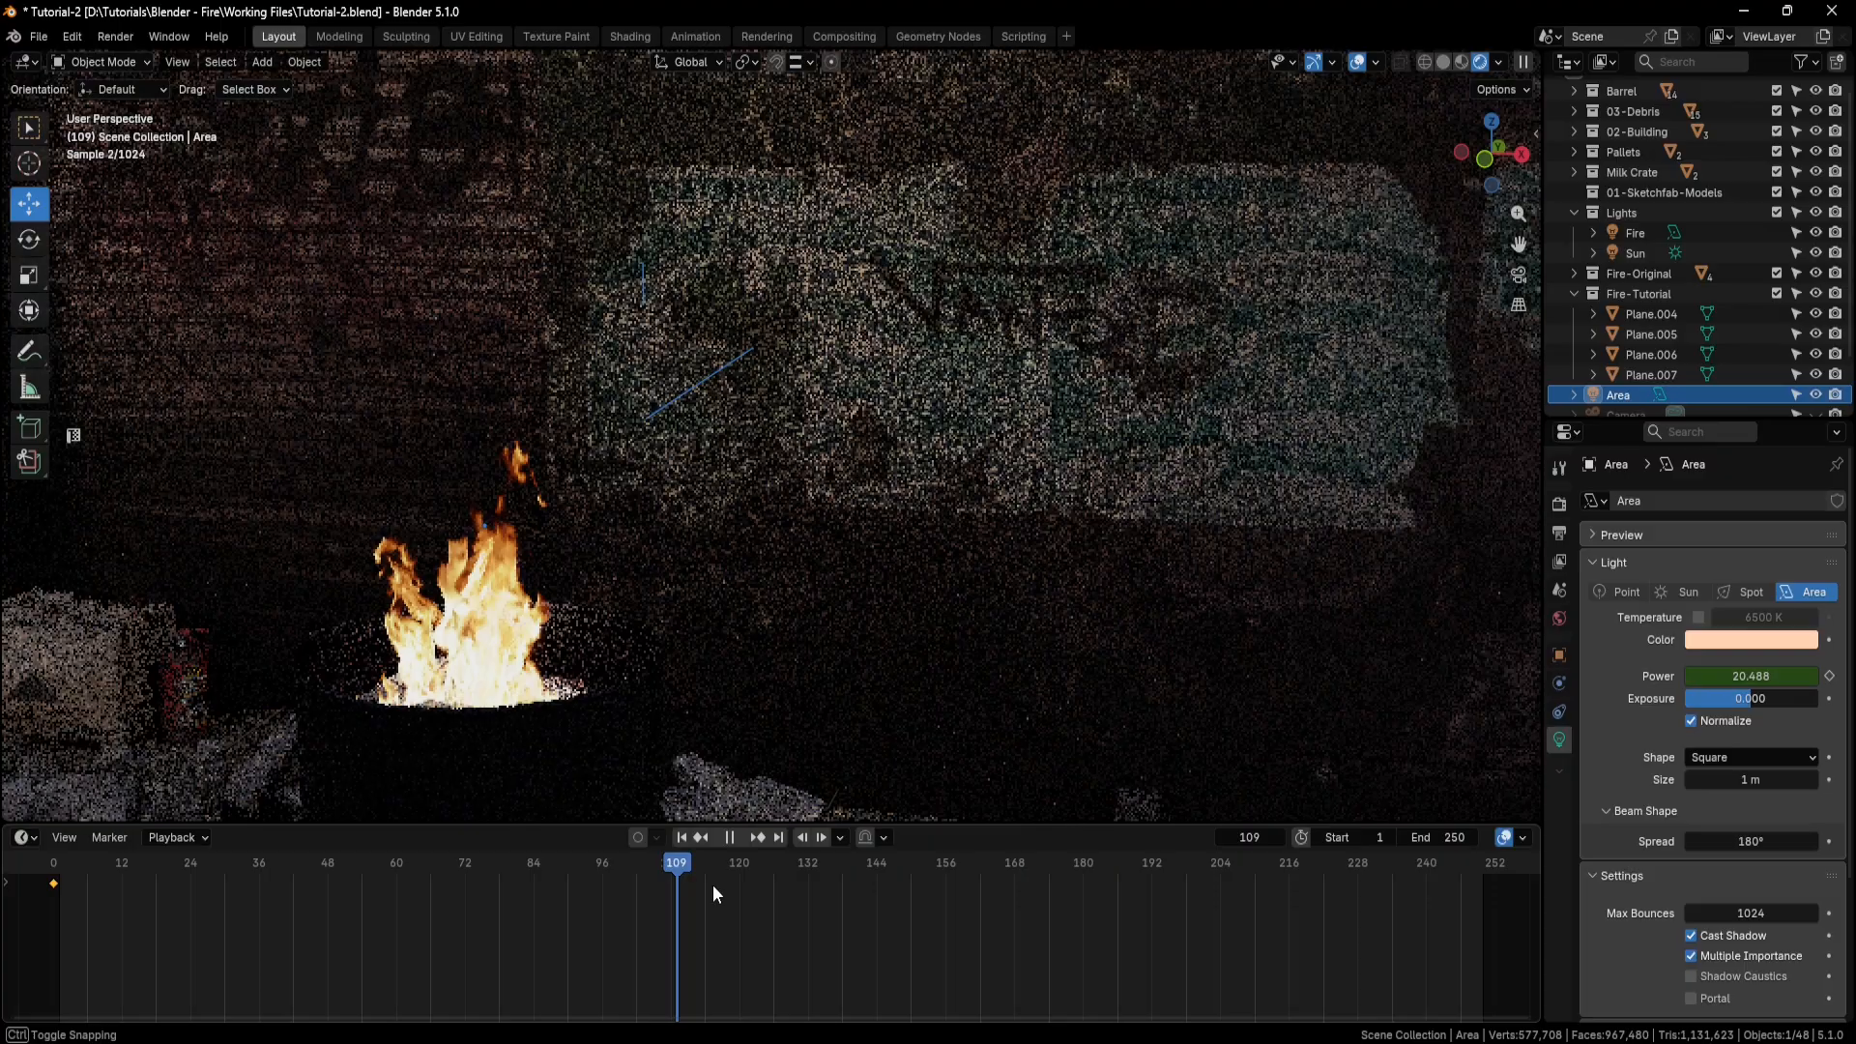
key(space)
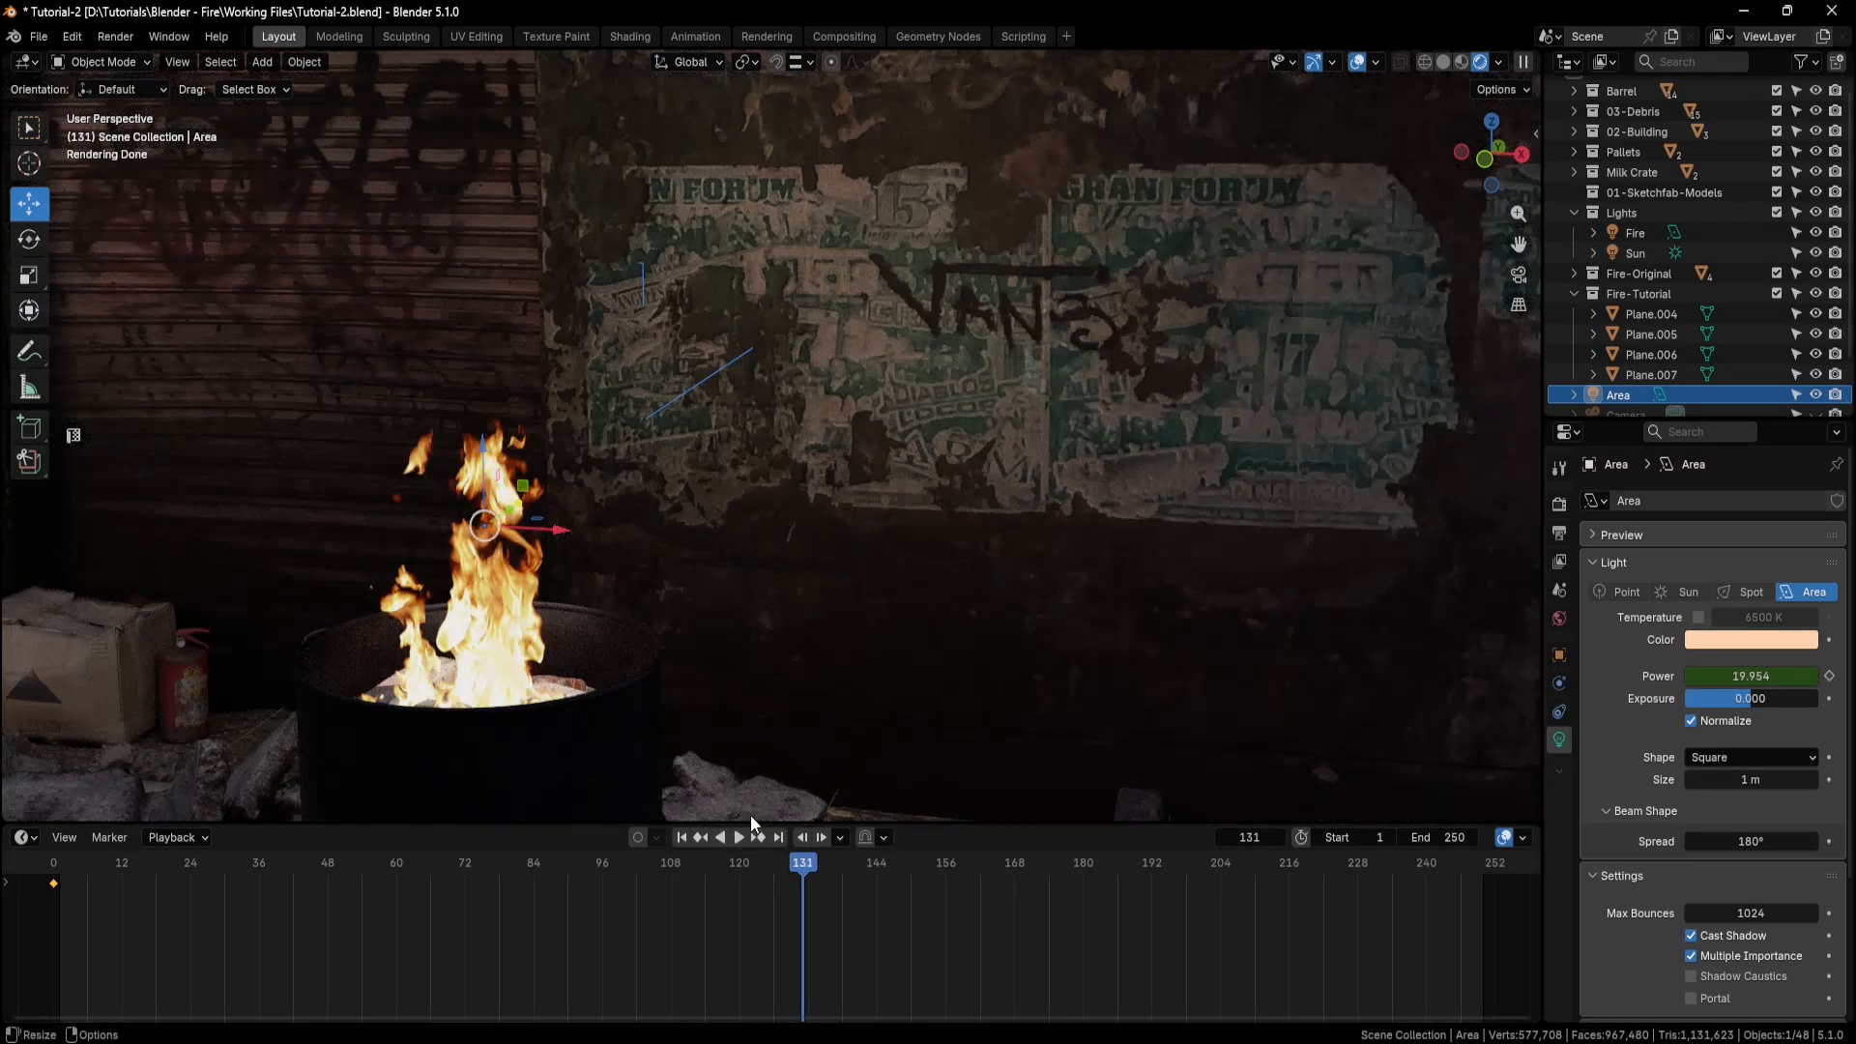
middle_drag(601, 595, 780, 501)
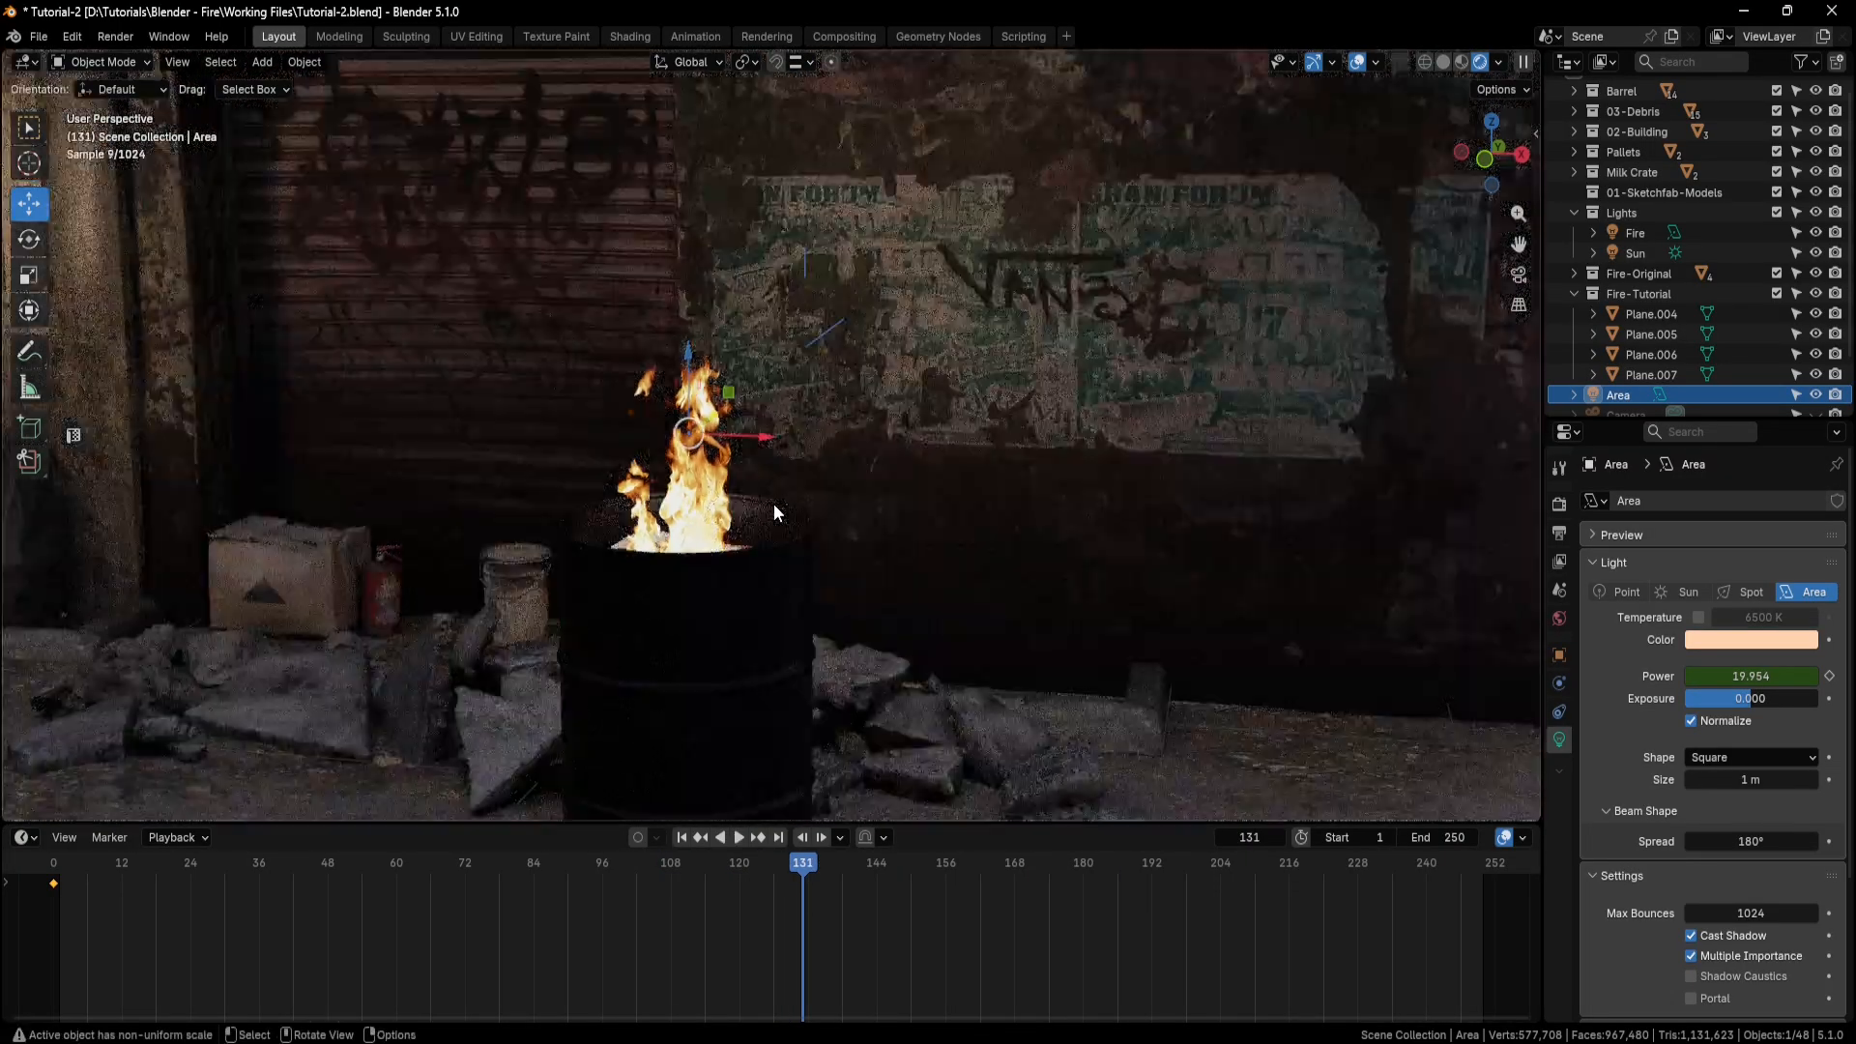
key(KP_0)
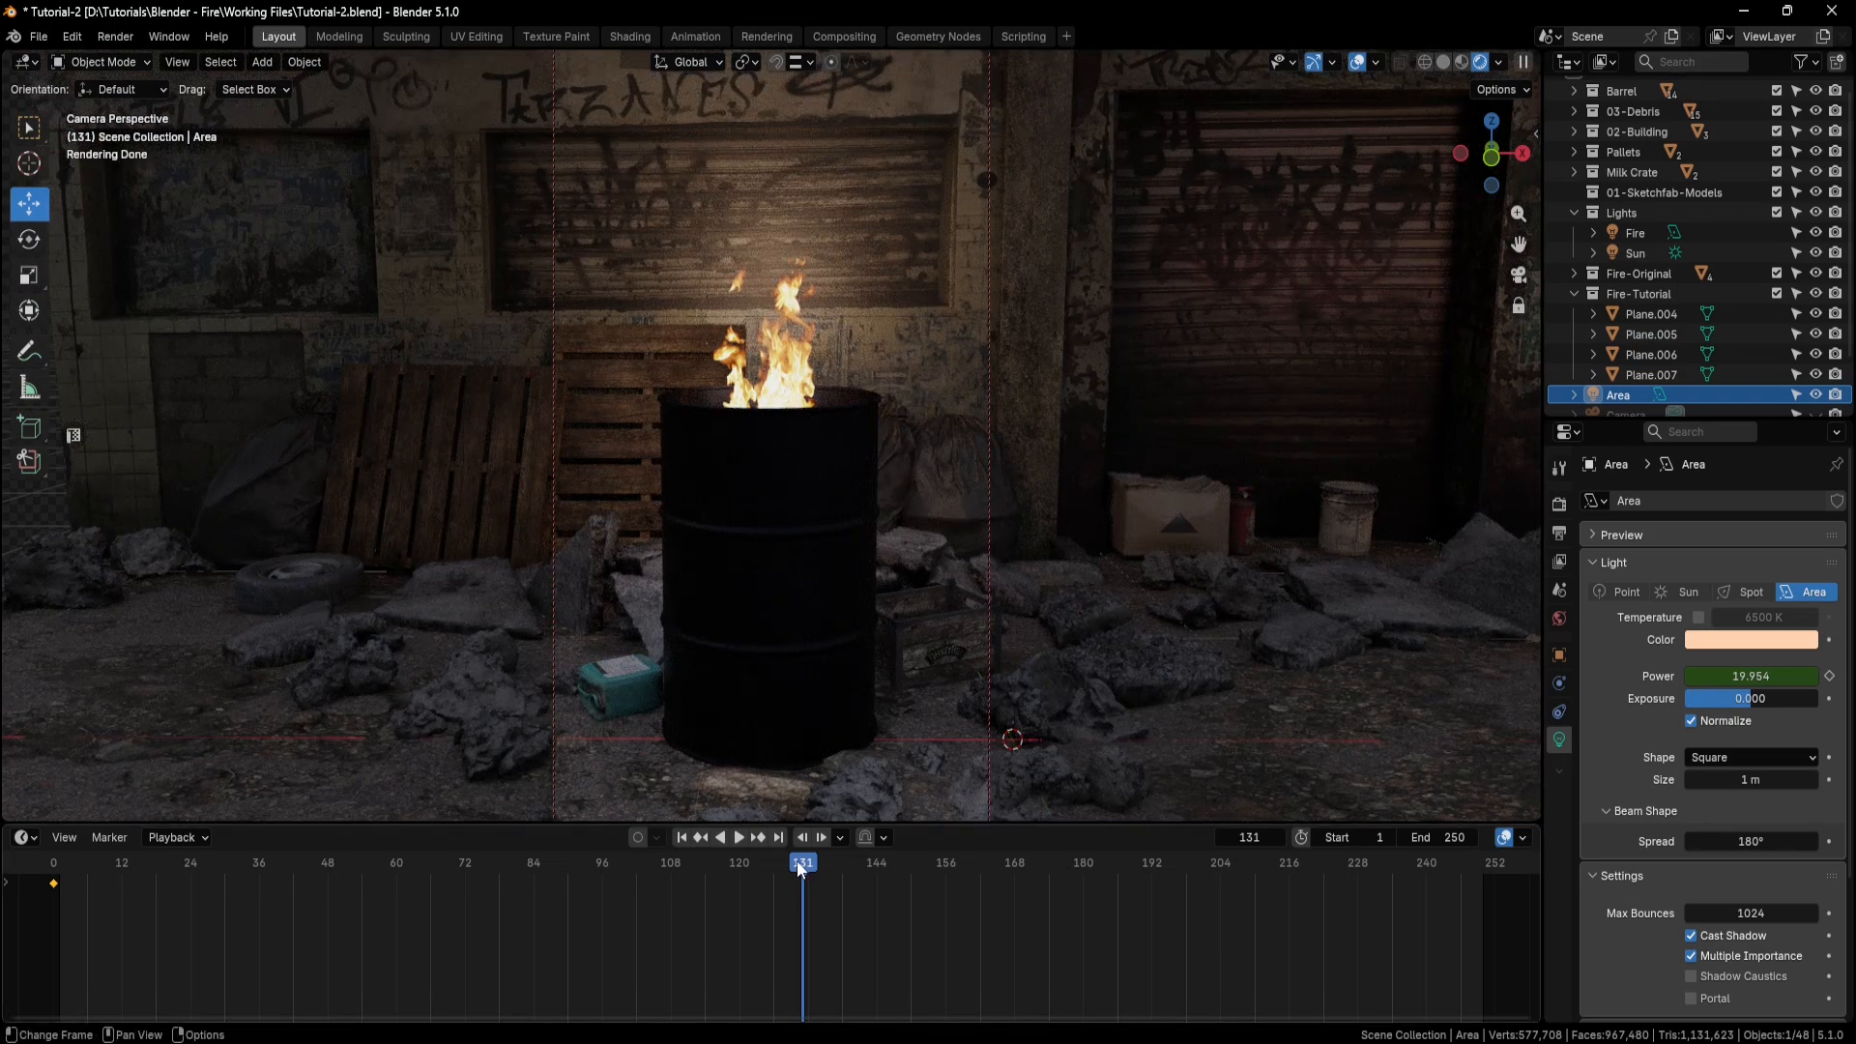
Go to frame 48 of the animation and render a still image of the barrel fire.
drag(802, 866, 330, 887)
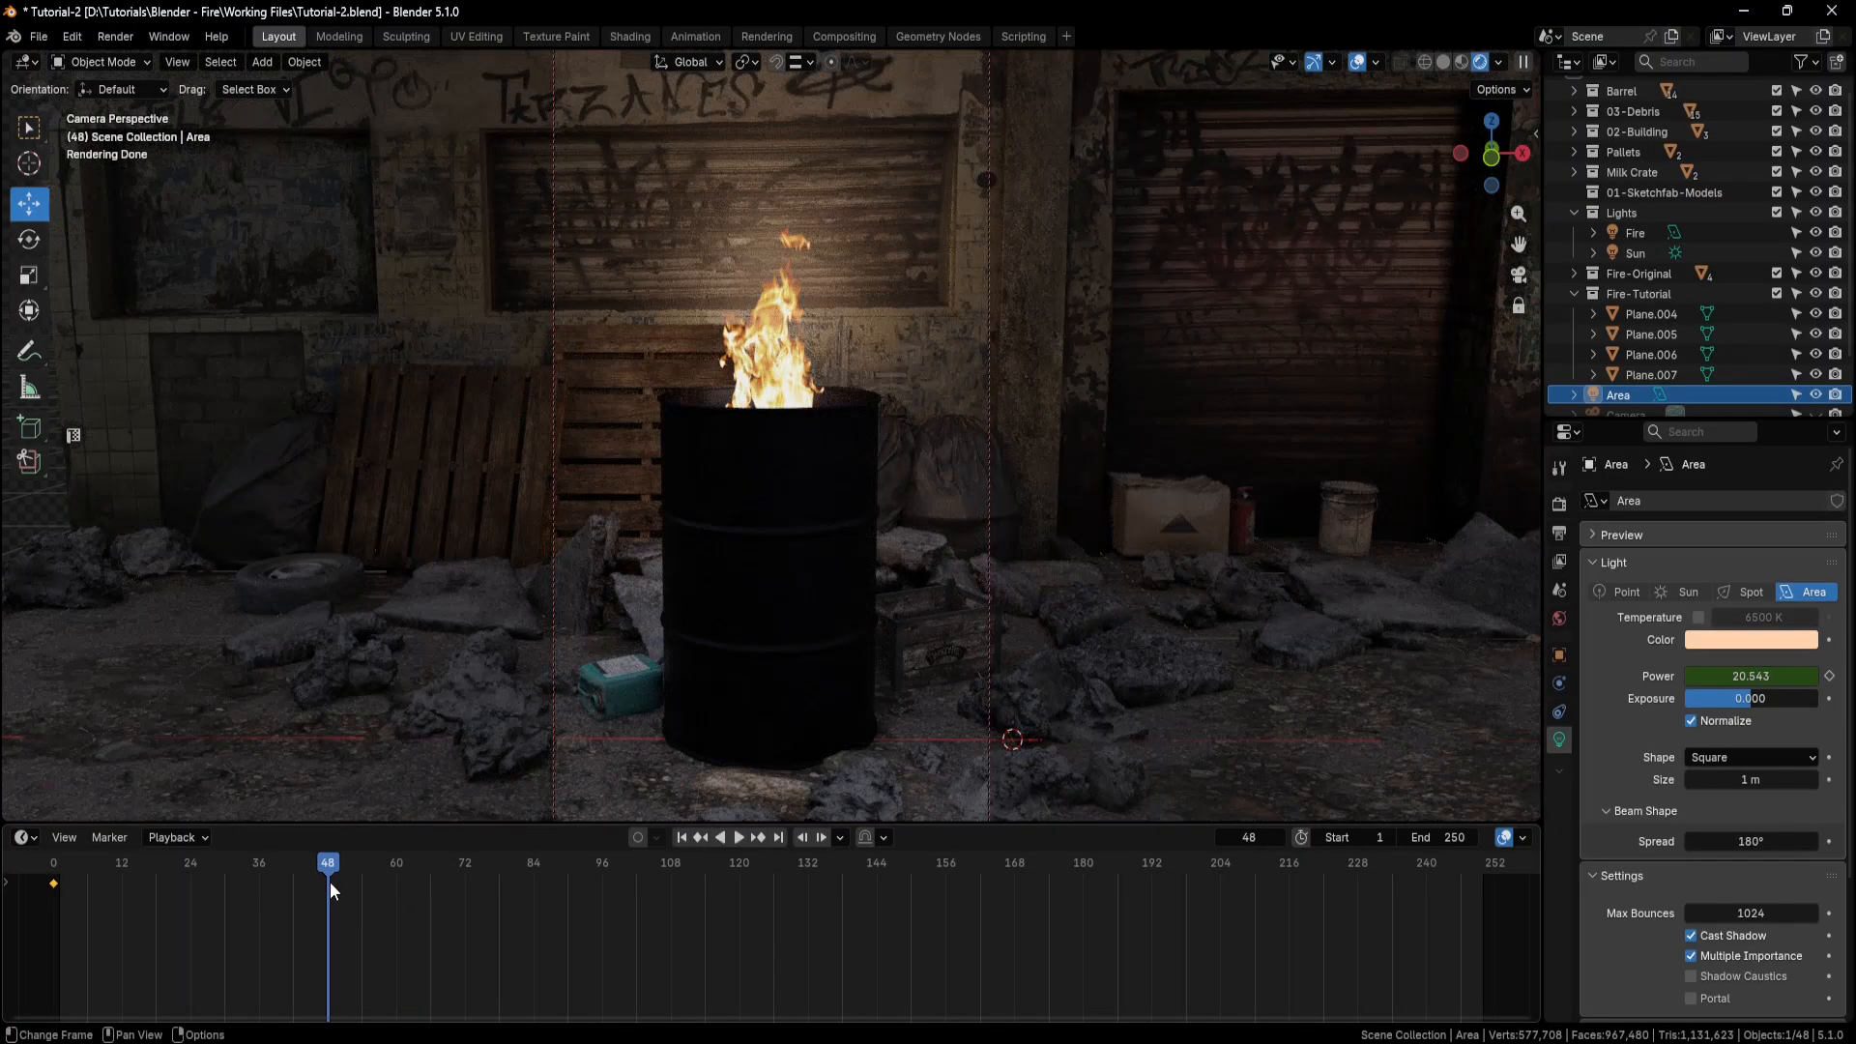
click(117, 38)
click(142, 59)
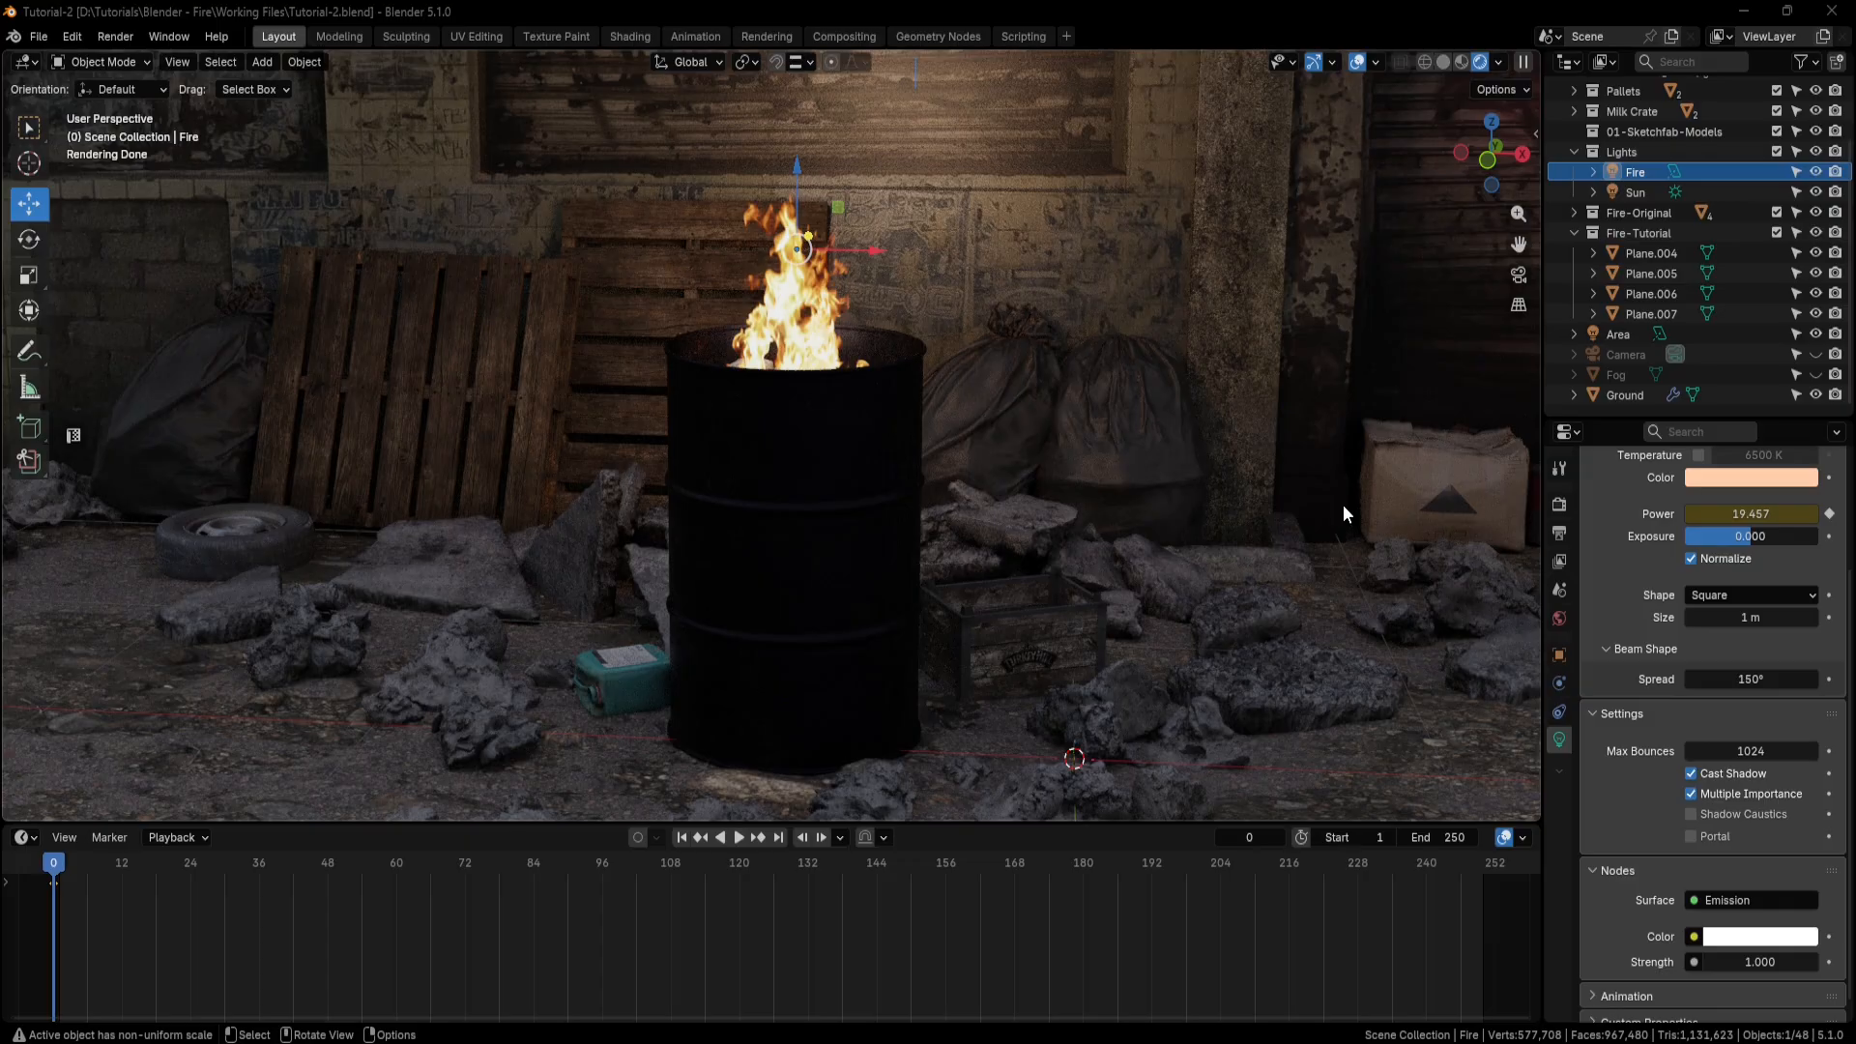
Review the Cycles sampling settings for the final render, including the noise threshold, maximum samples and denoiser options.
click(1558, 505)
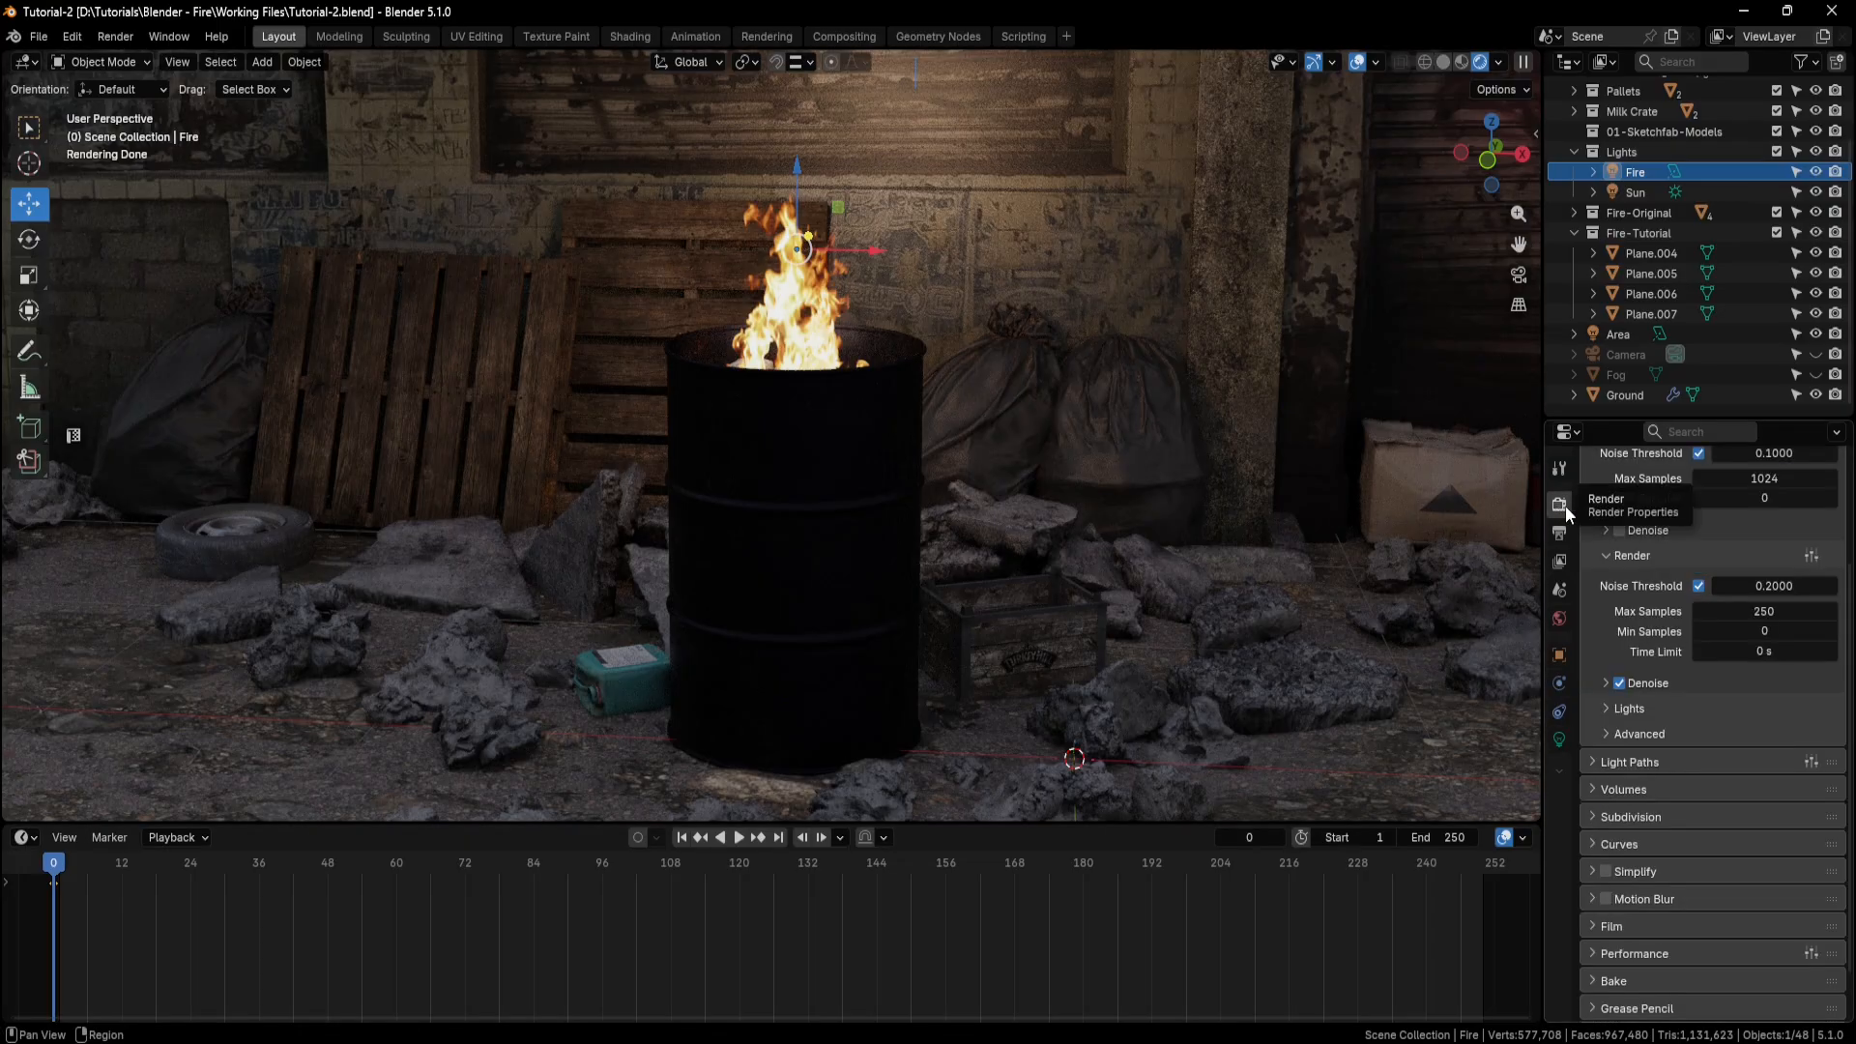
scroll(1630, 529, up, 4)
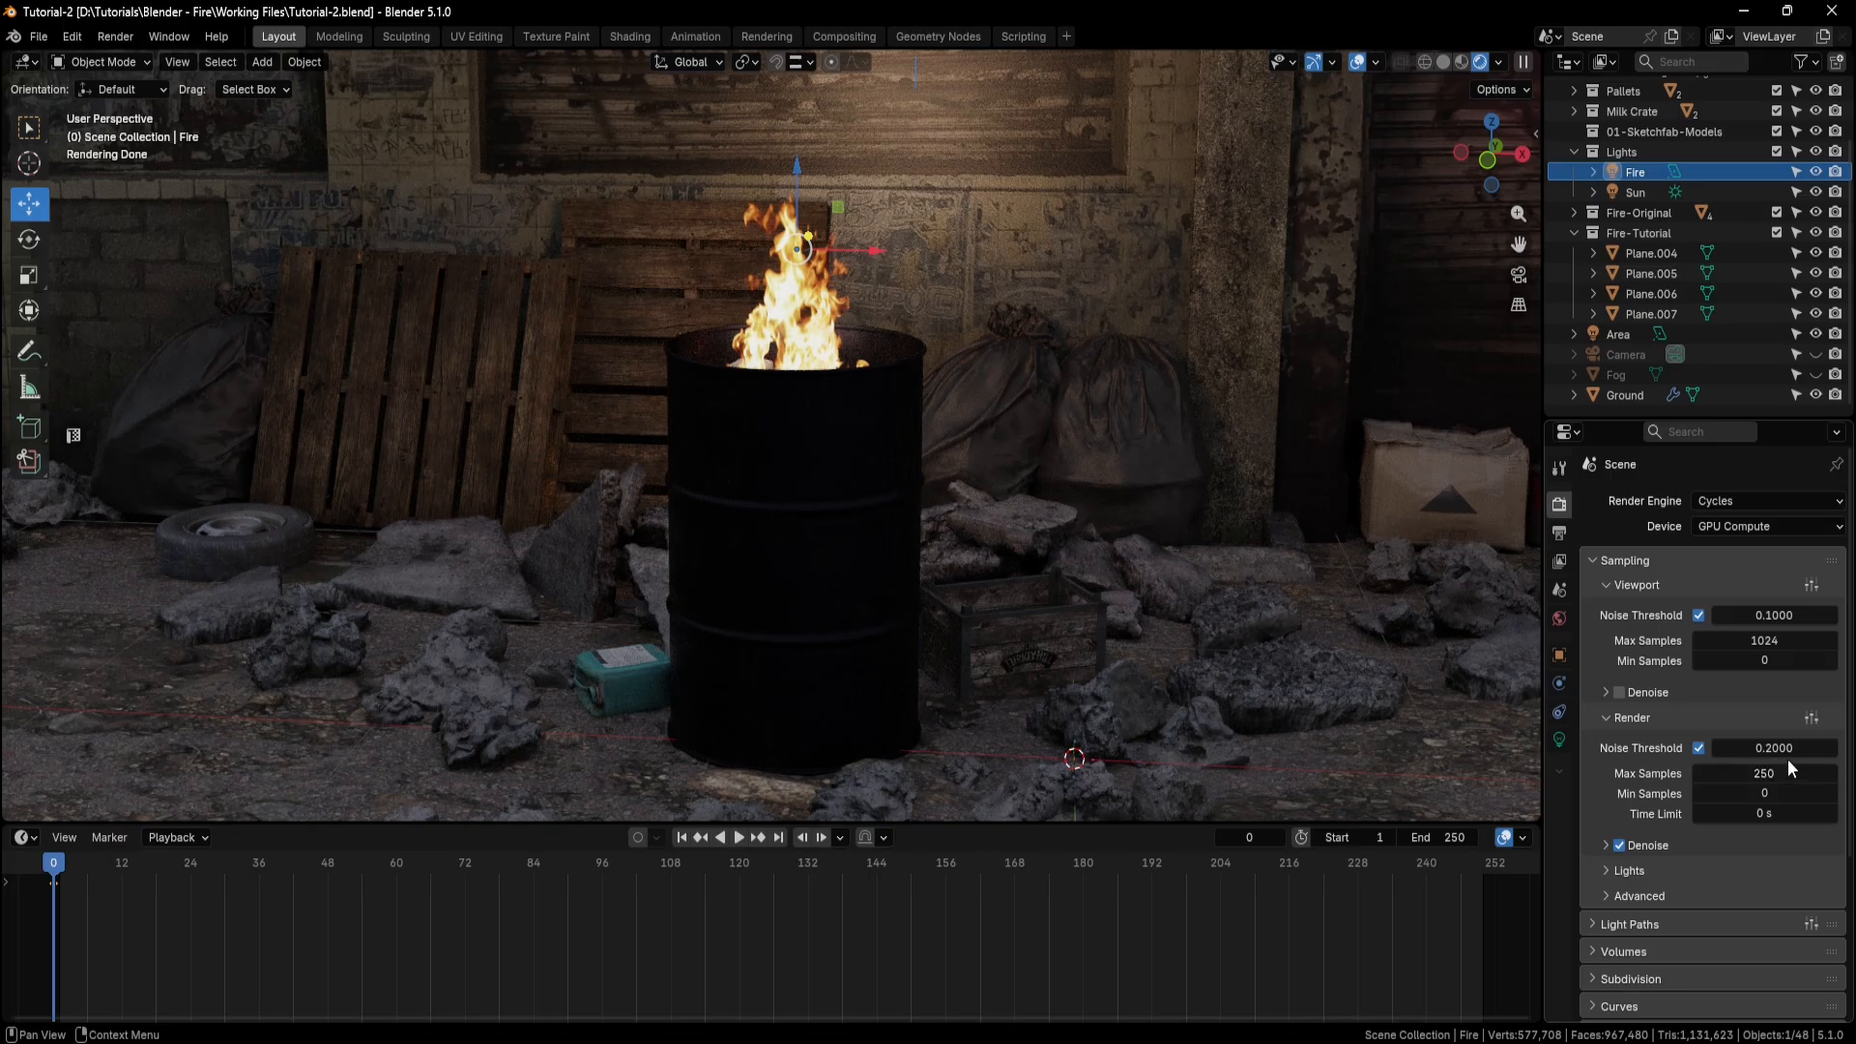
scroll(1638, 723, down, 4)
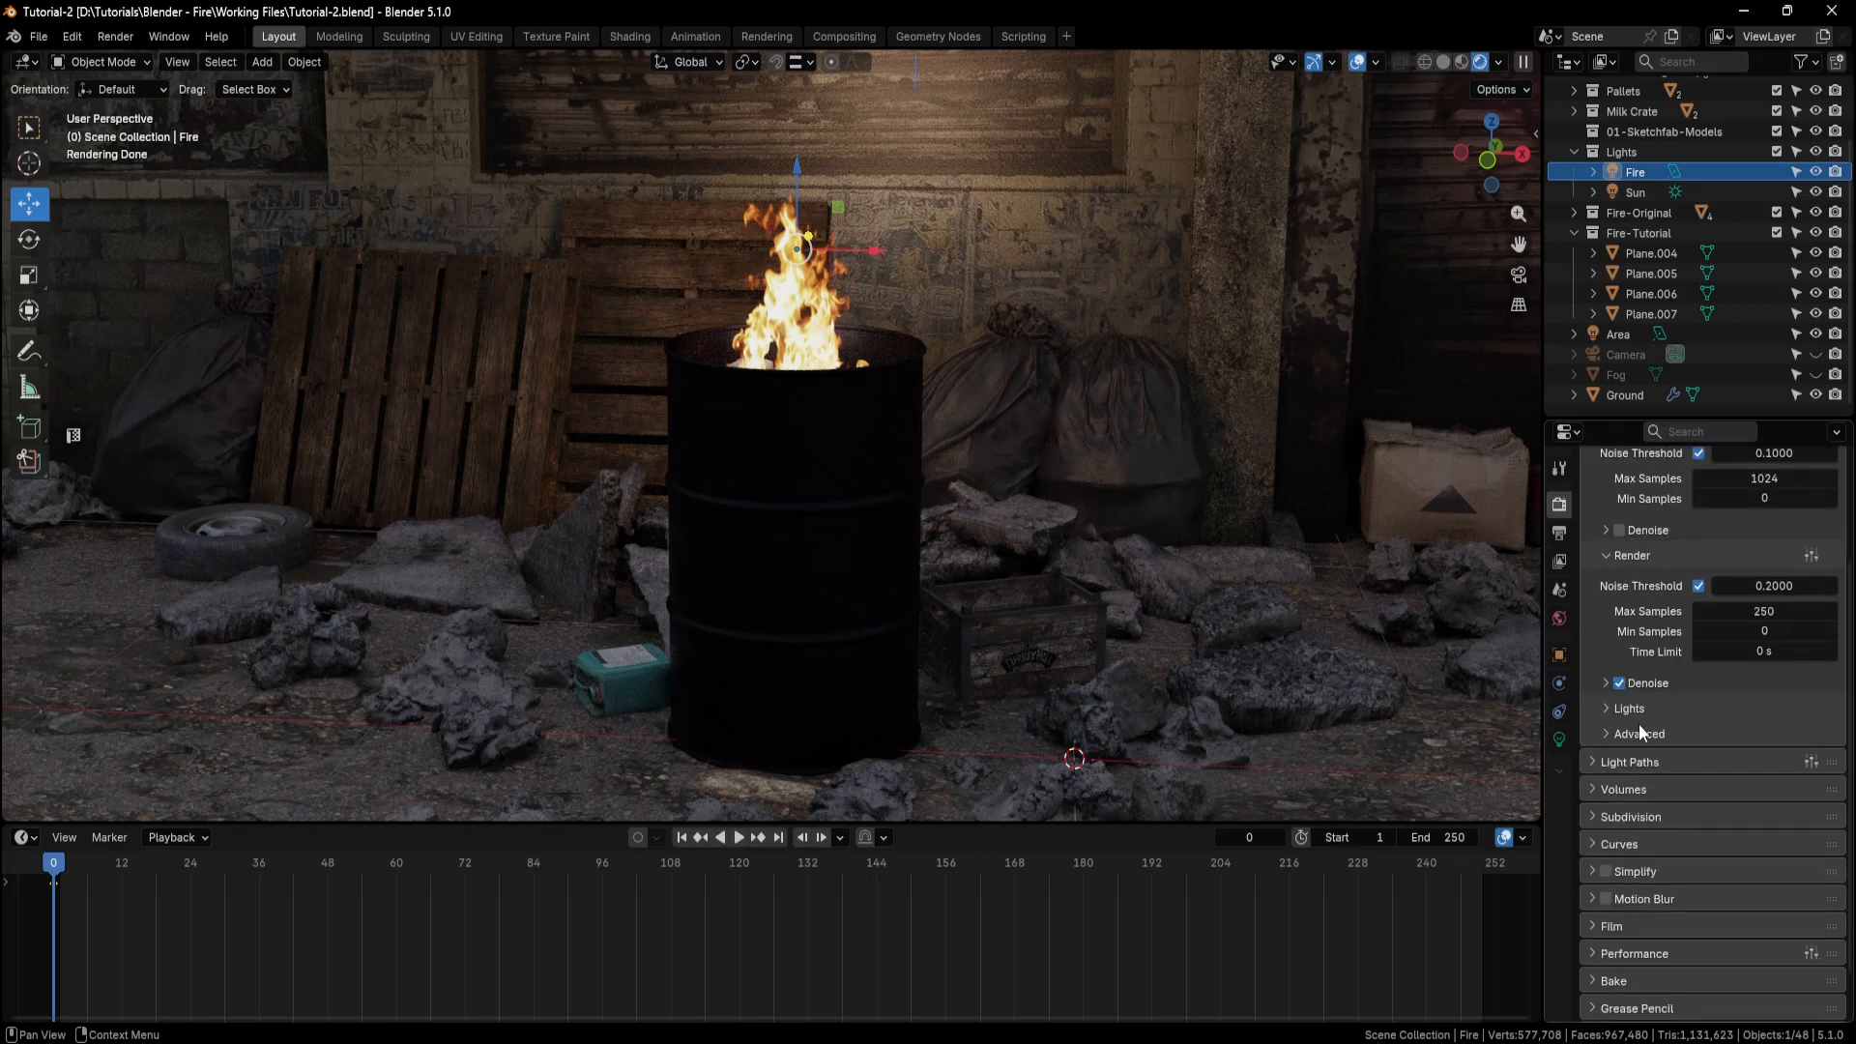
click(1609, 684)
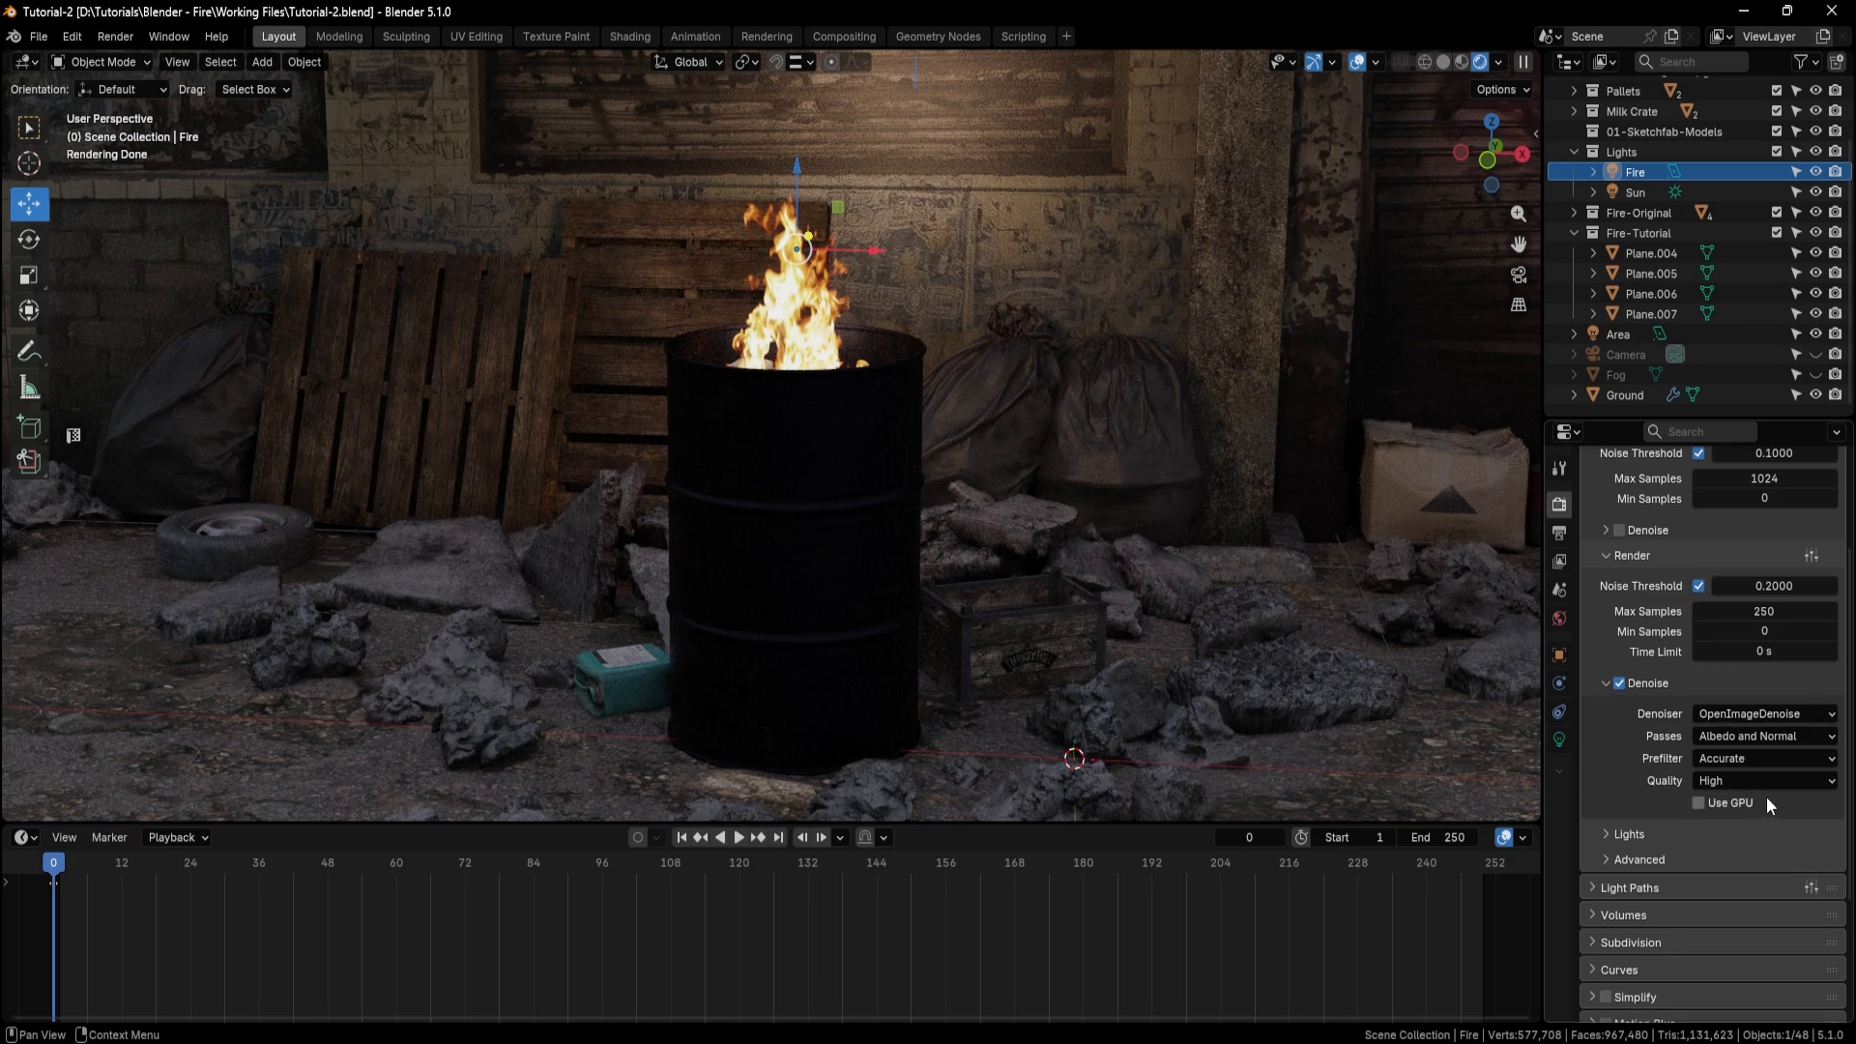
scroll(1627, 756, down, 4)
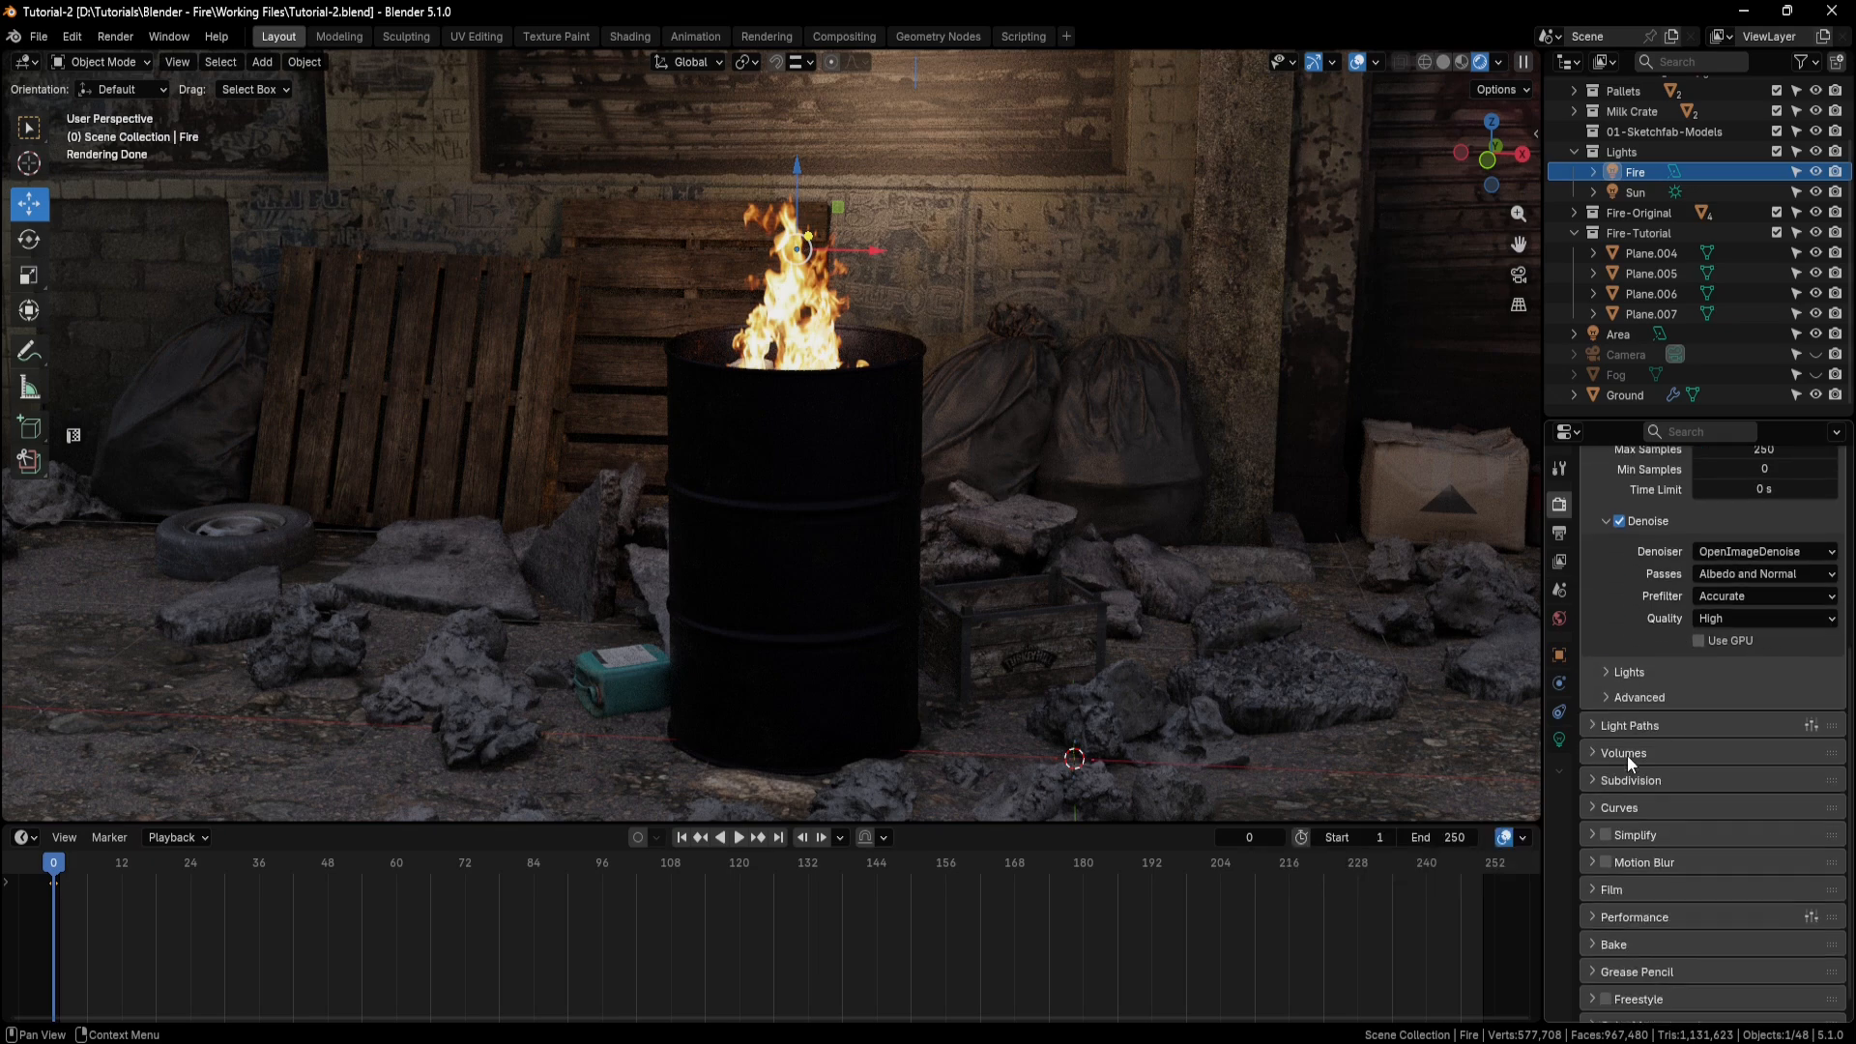
Try a Transparent maximum of 2 bounces in the render's light paths and restore it to 8.
click(1601, 727)
scroll(1604, 720, down, 4)
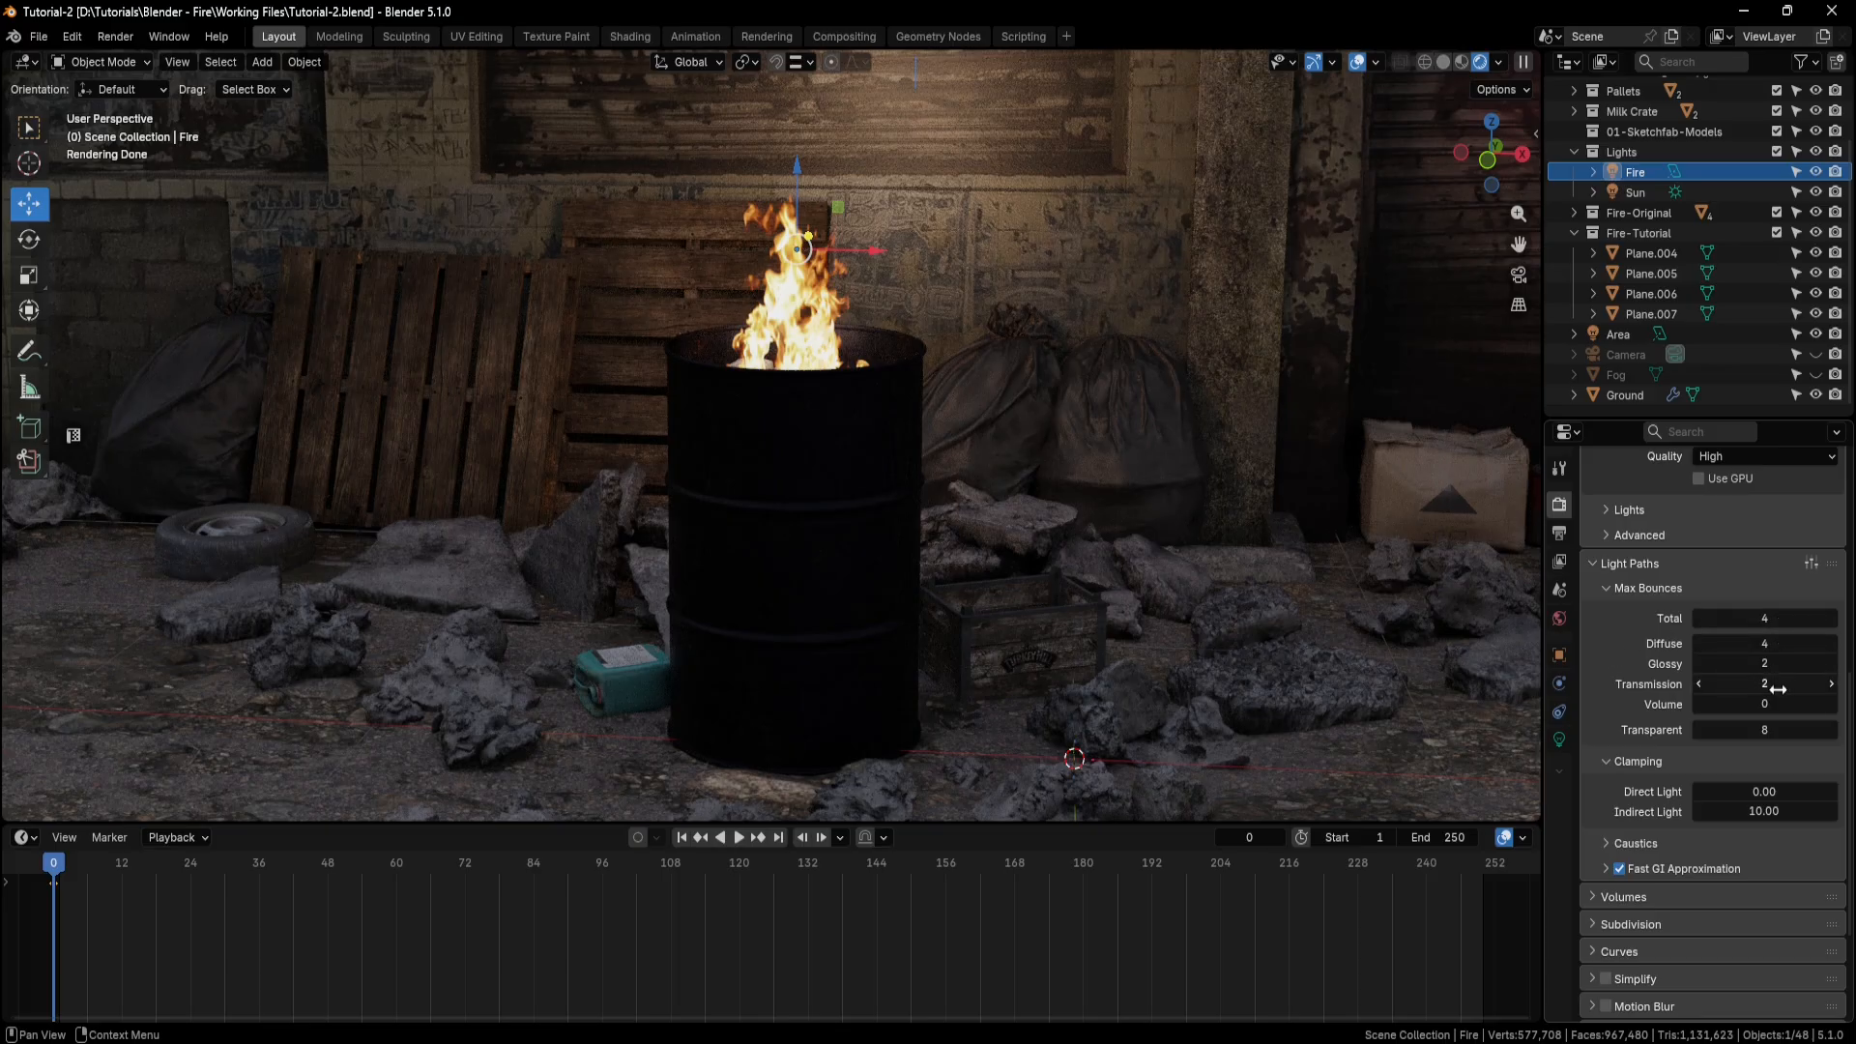
click(1767, 732)
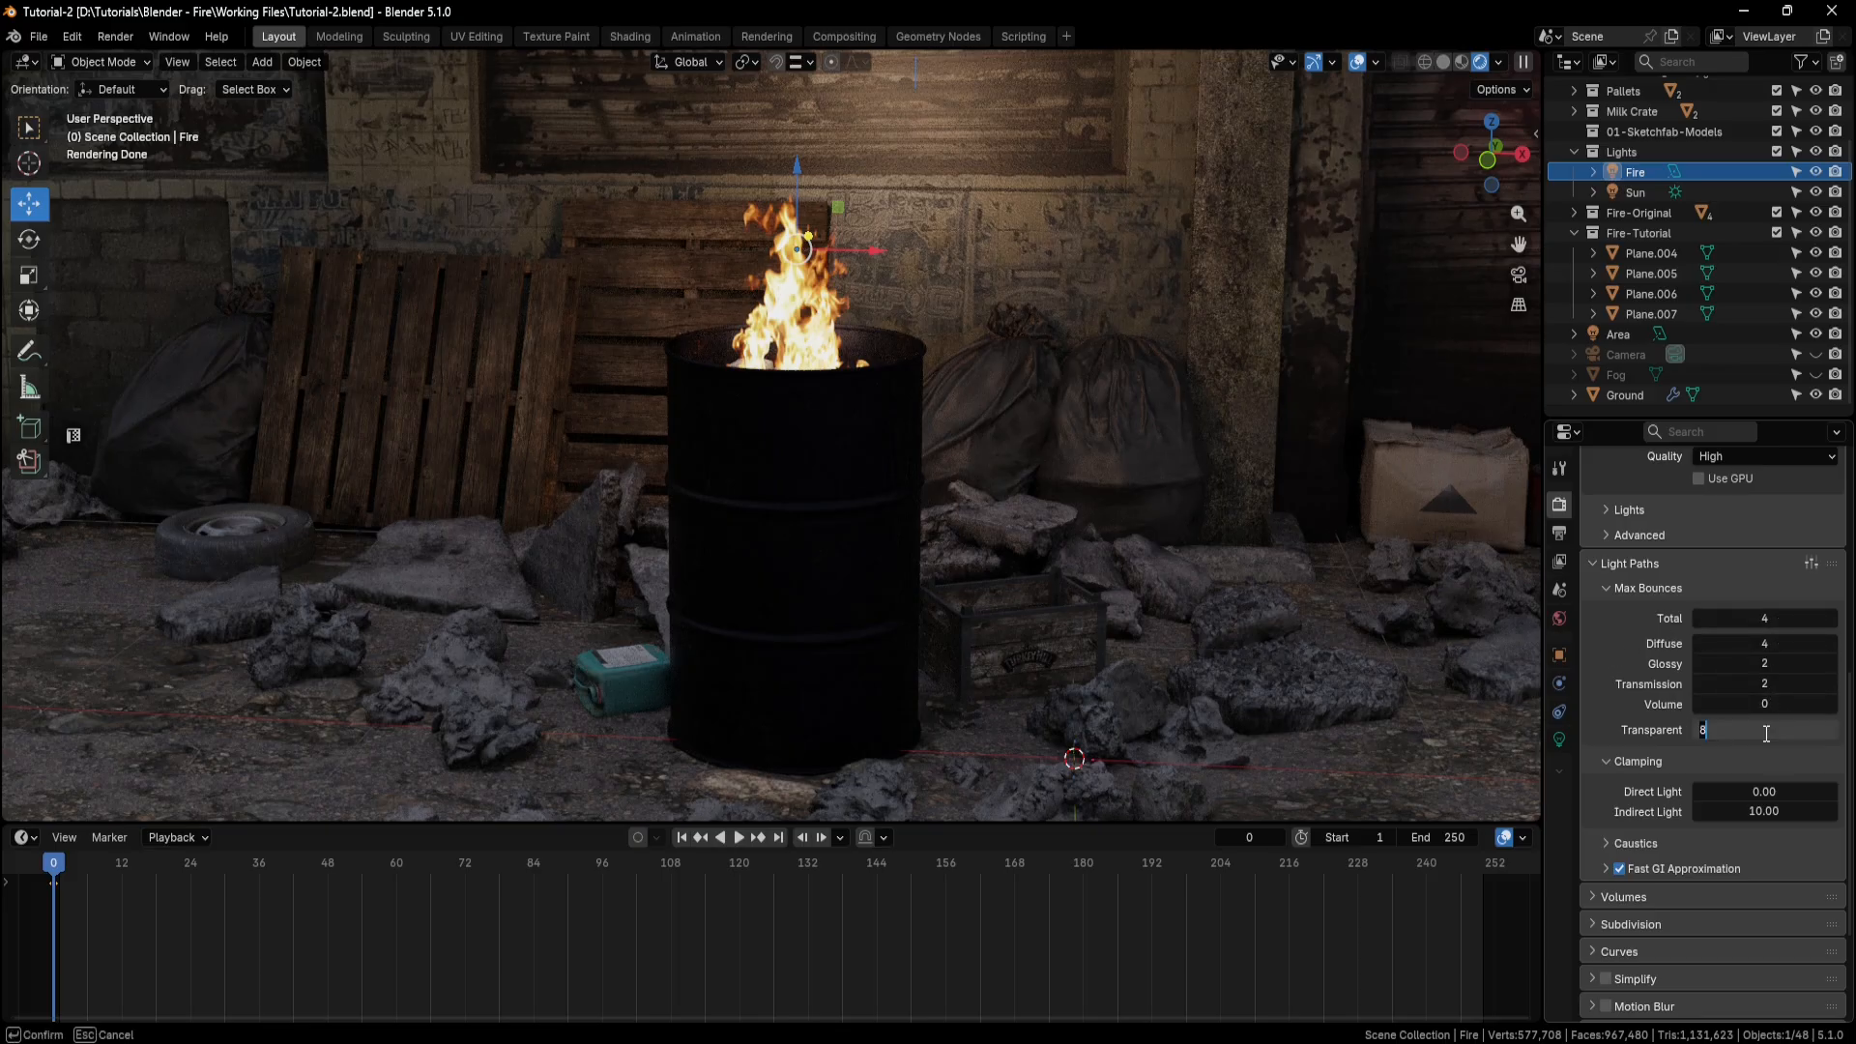
text(2)
key(Return)
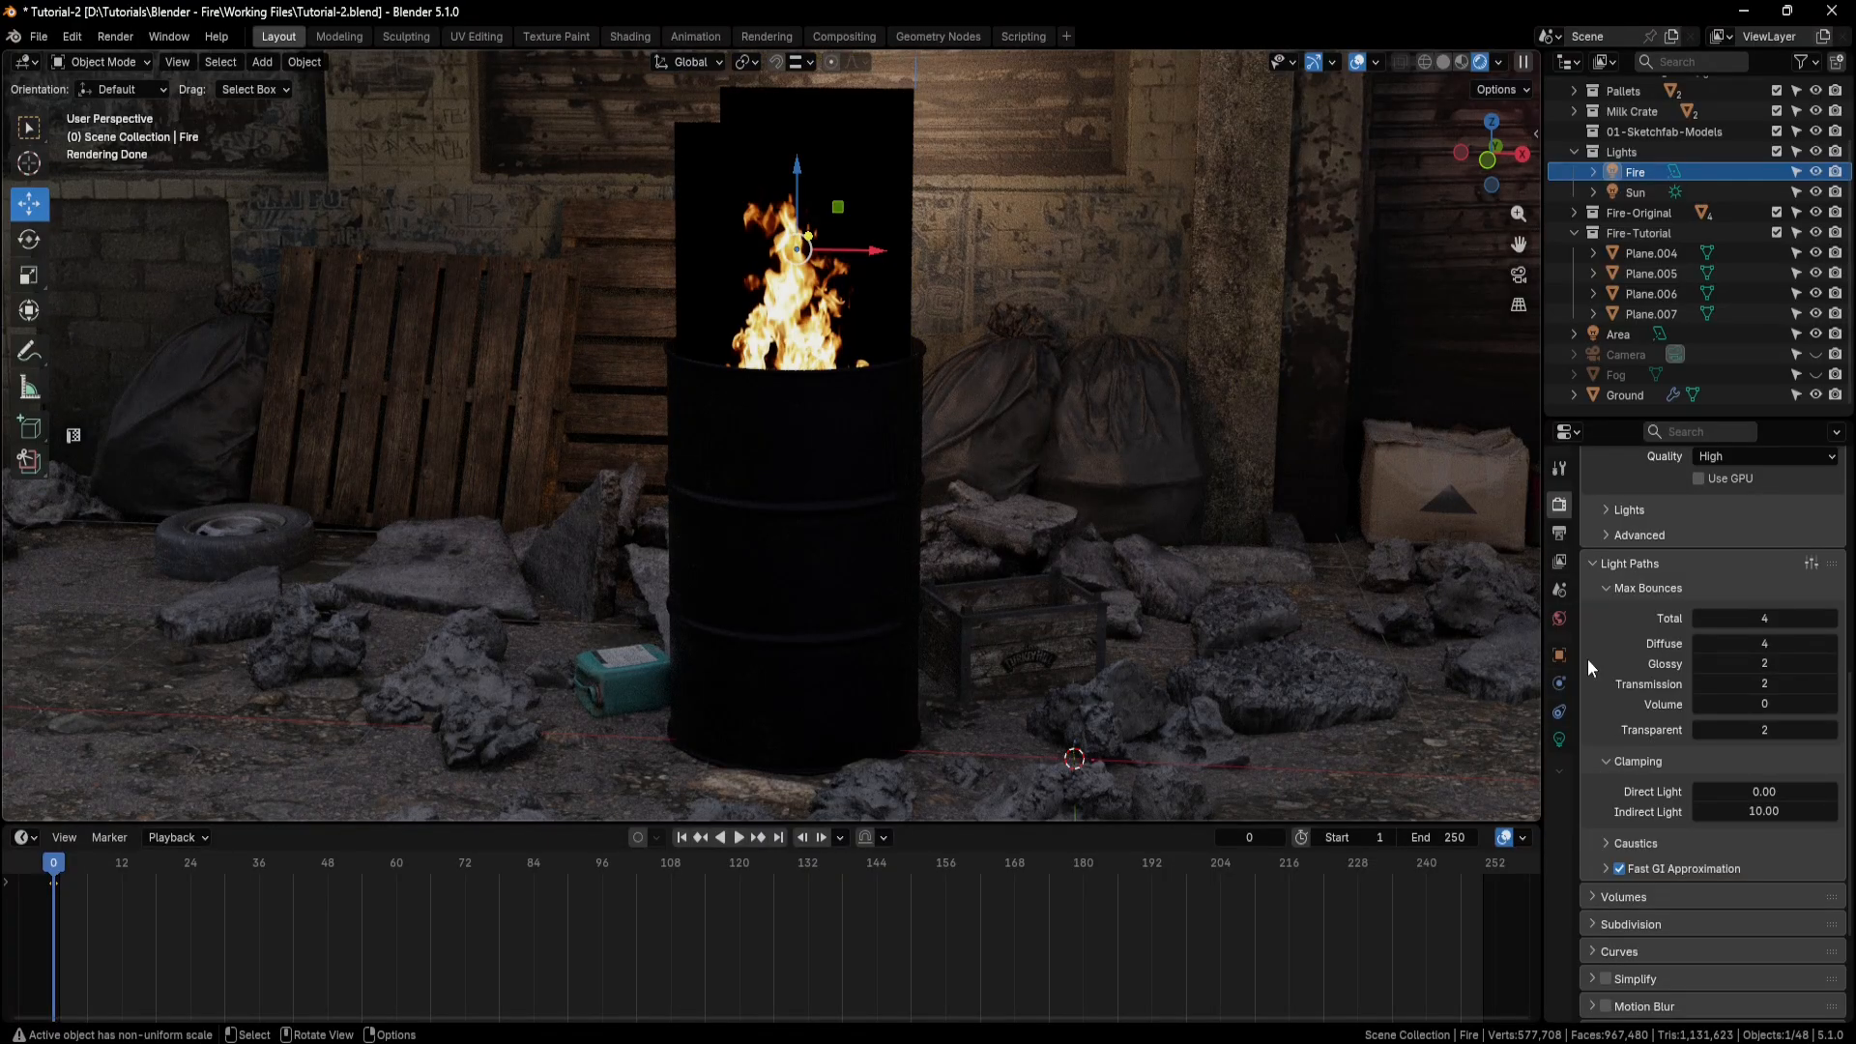
click(1766, 730)
text(8)
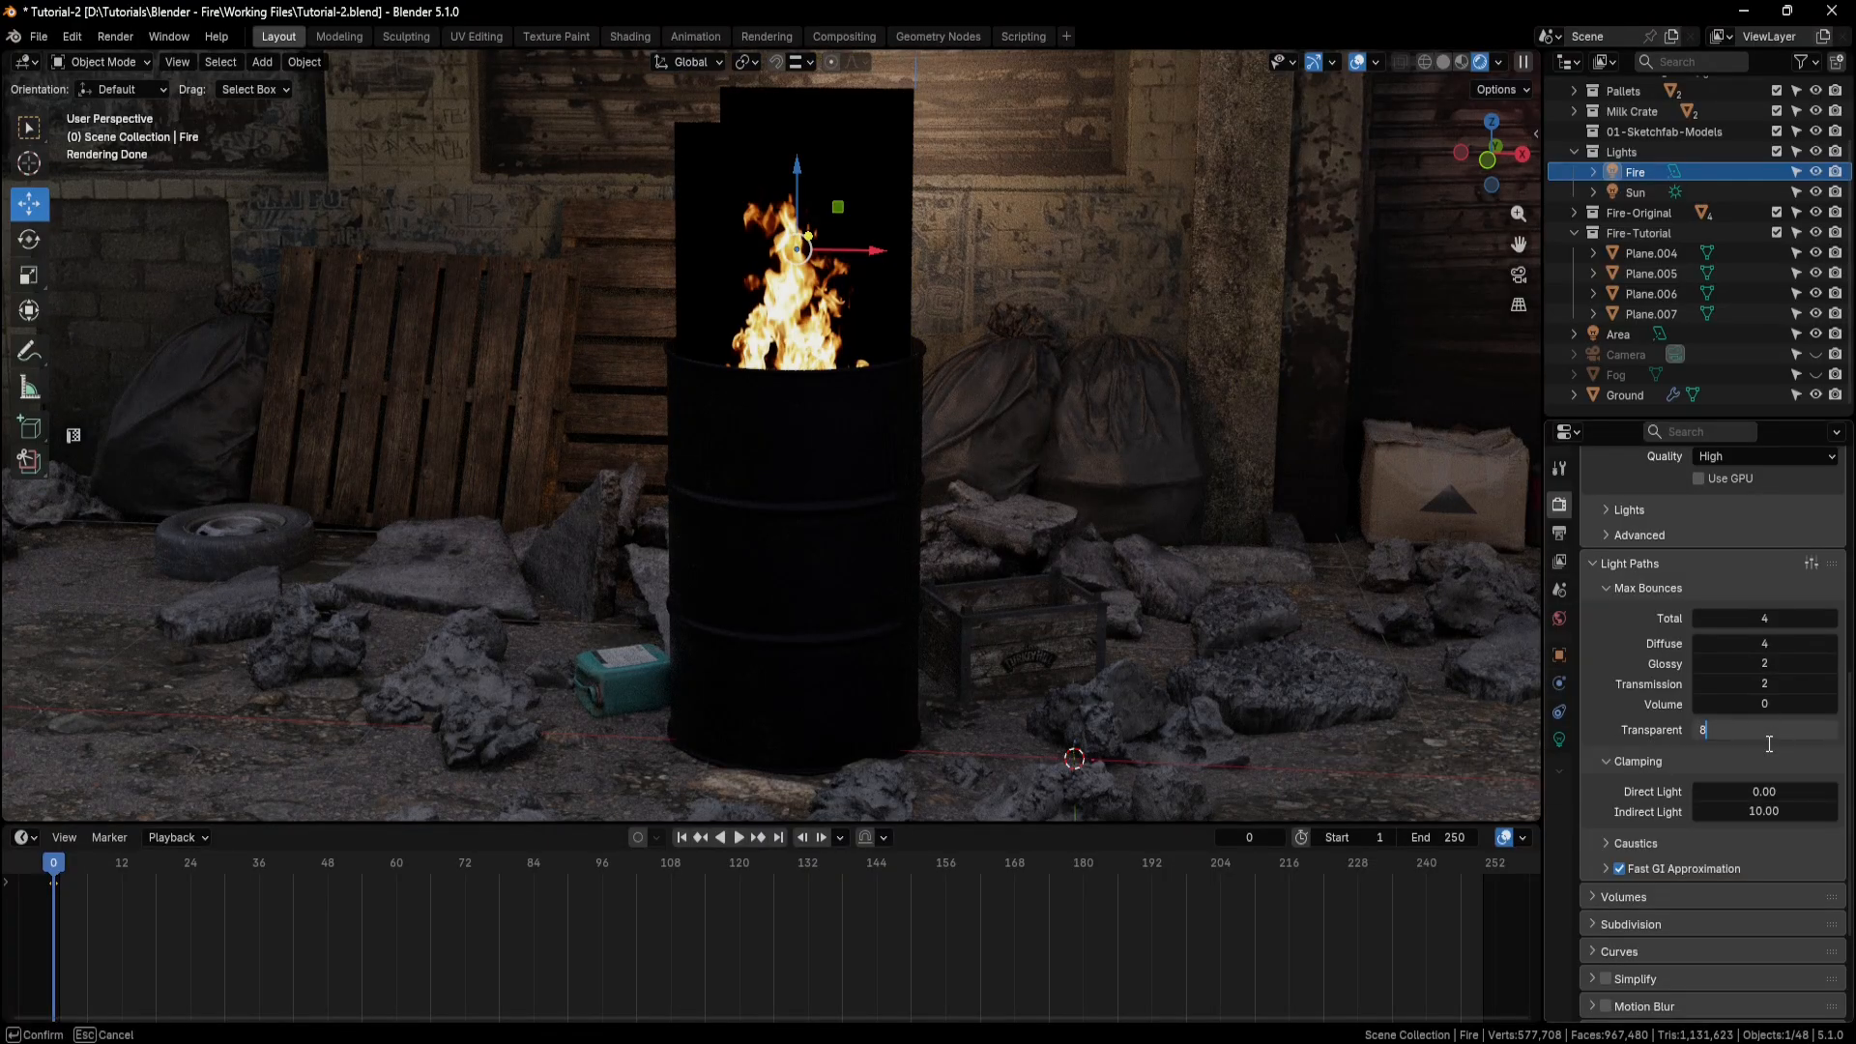
key(Return)
Check the render performance settings for the Persistent Data option.
scroll(1657, 714, down, 4)
click(1604, 899)
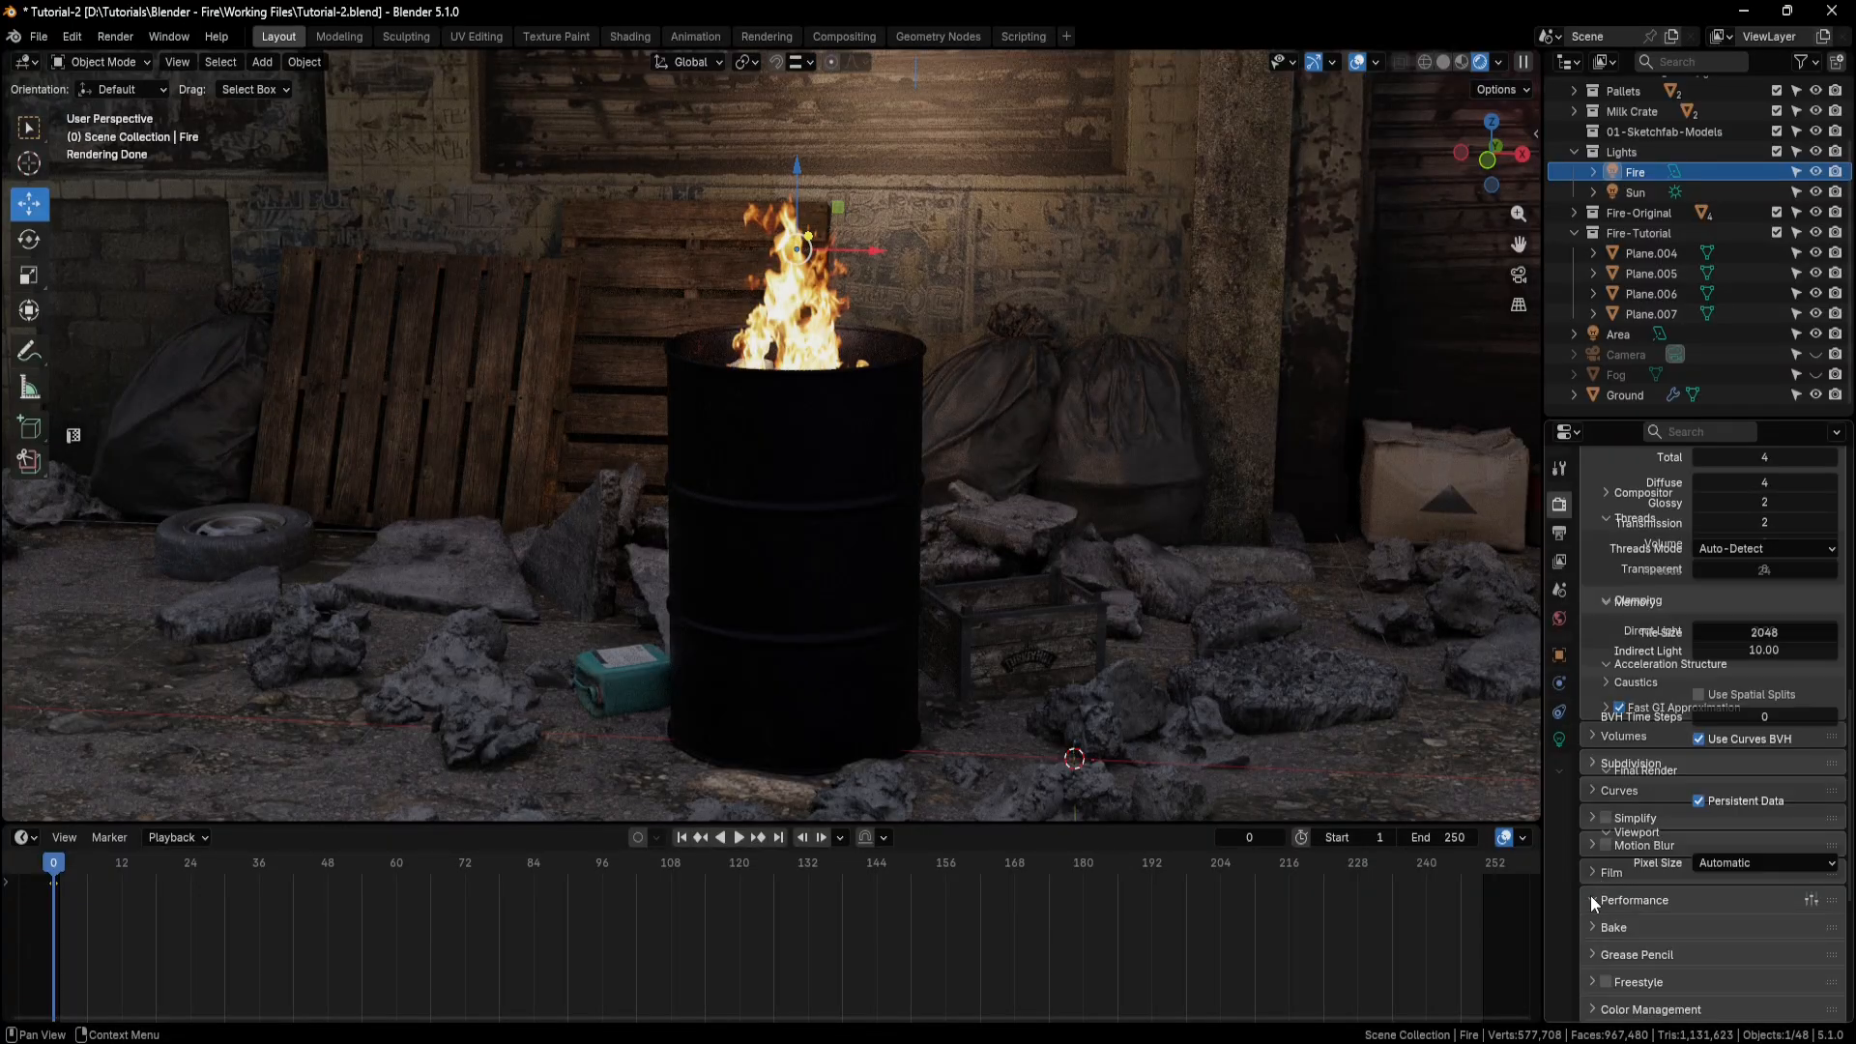
scroll(1623, 849, down, 10)
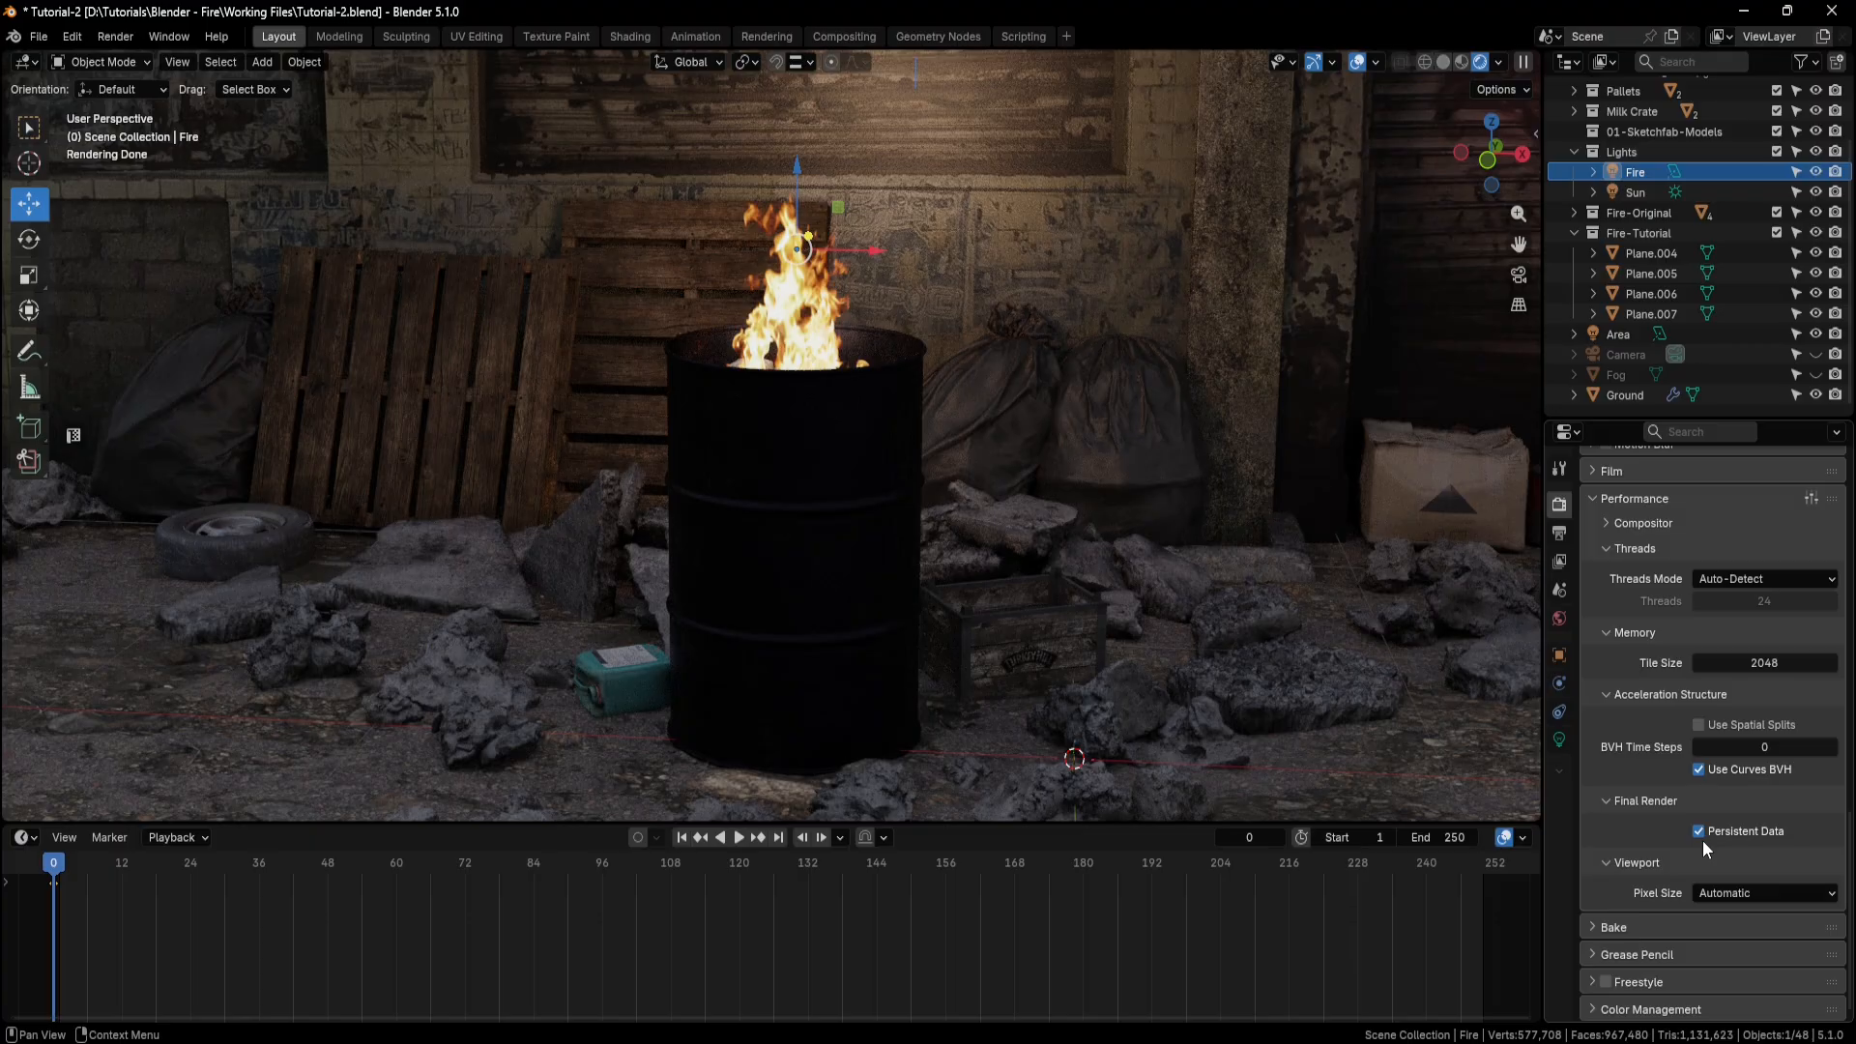
Review the output resolution, frame rate and frame range, and look through the scene camera.
click(1559, 533)
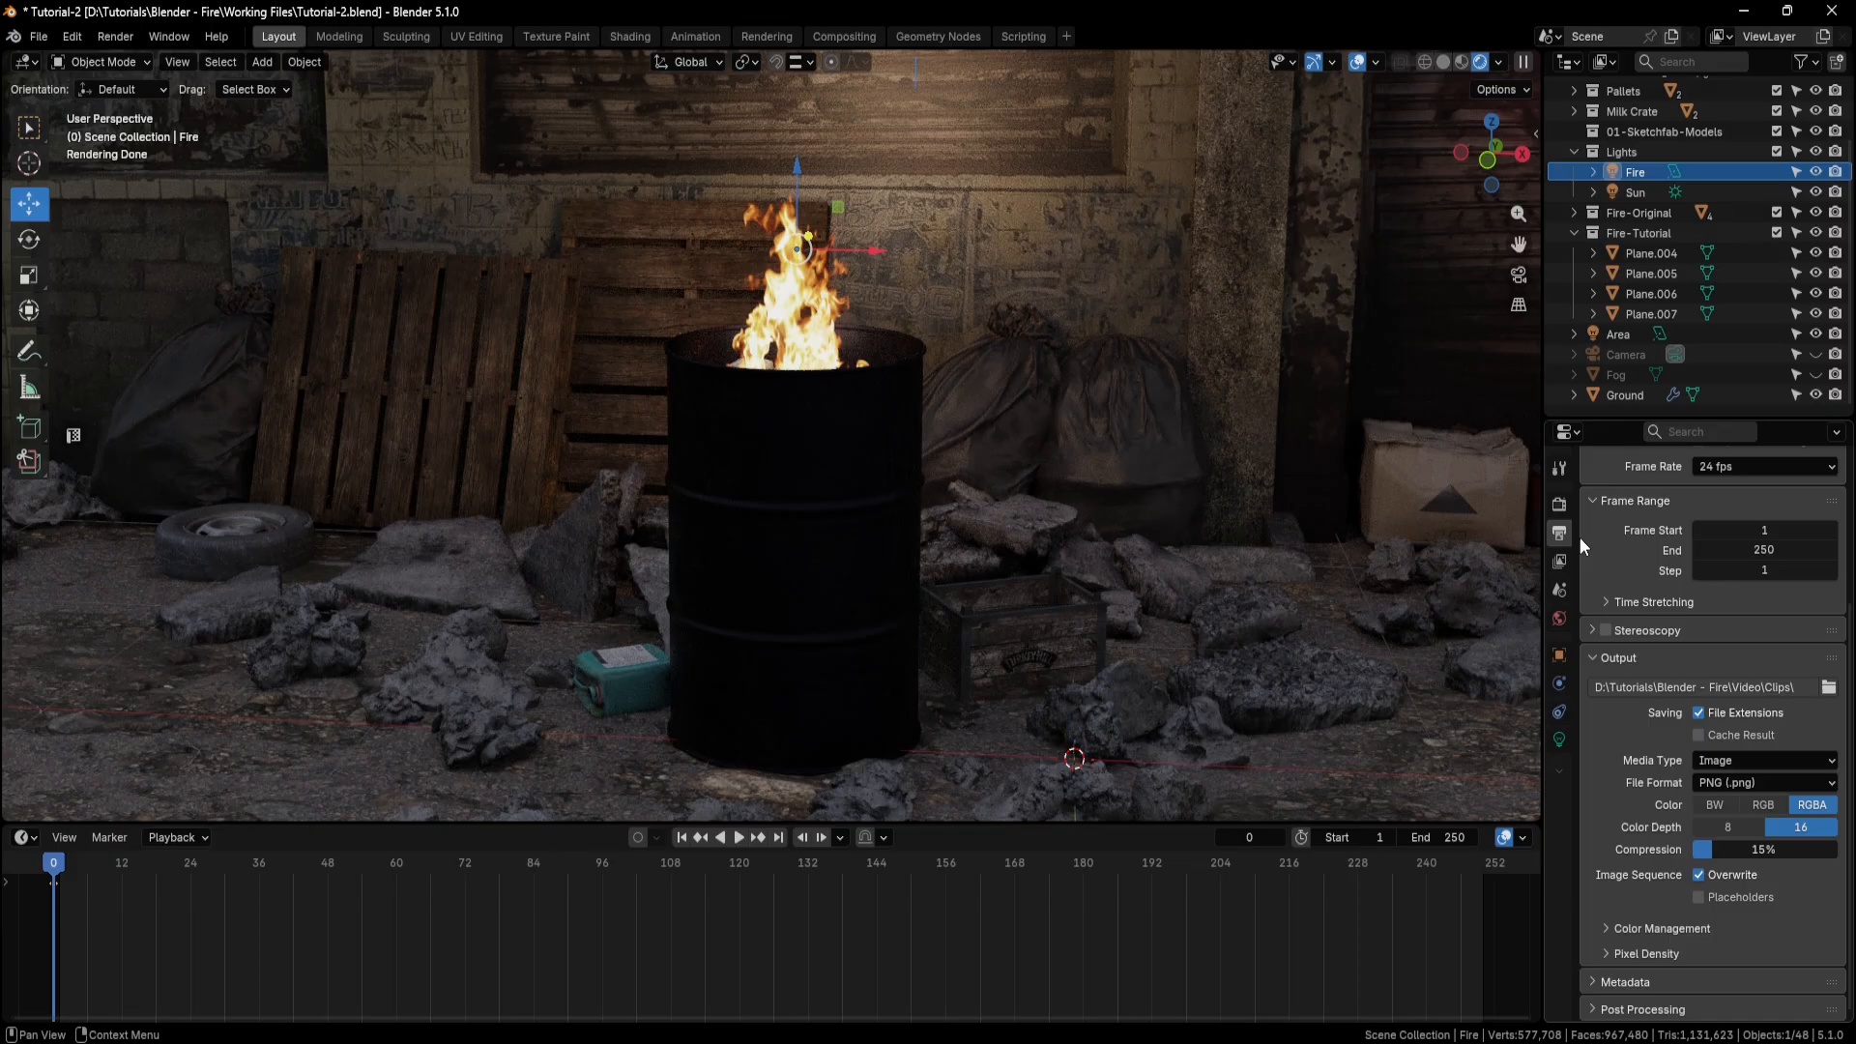
scroll(1601, 553, up, 5)
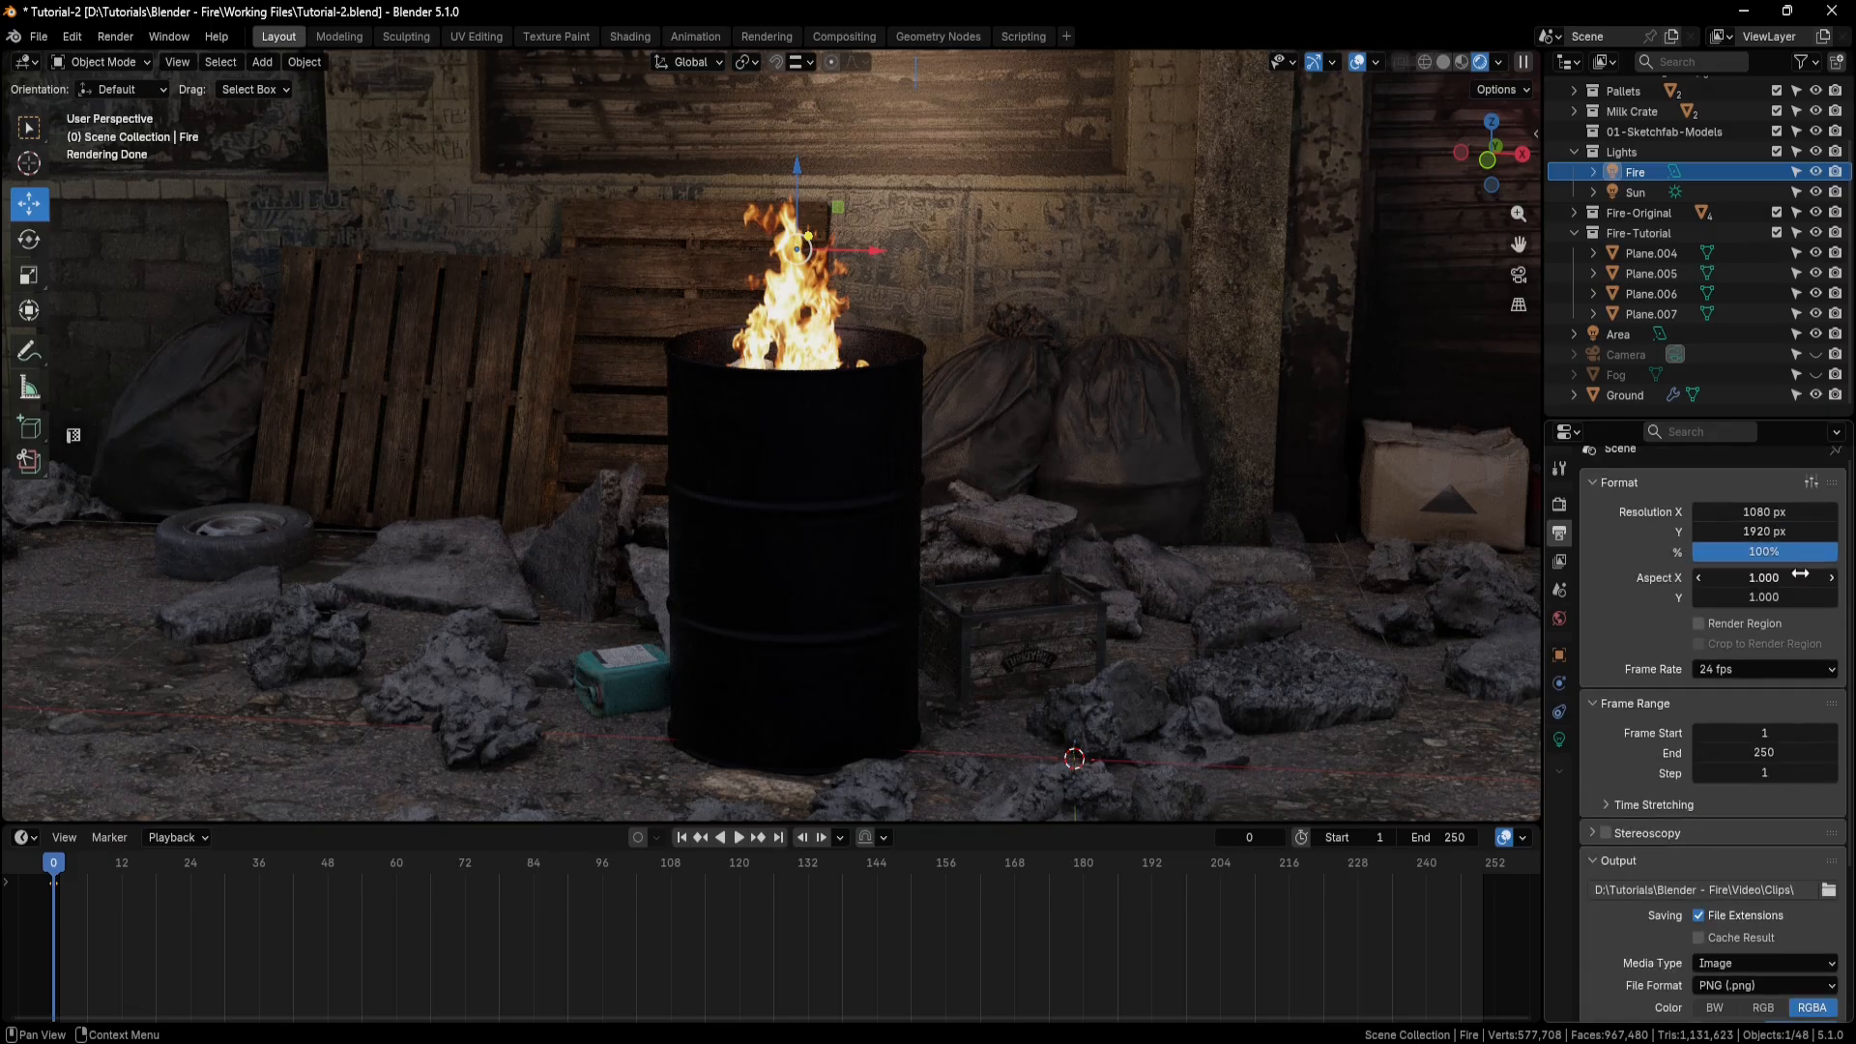
click(885, 461)
key(KP_0)
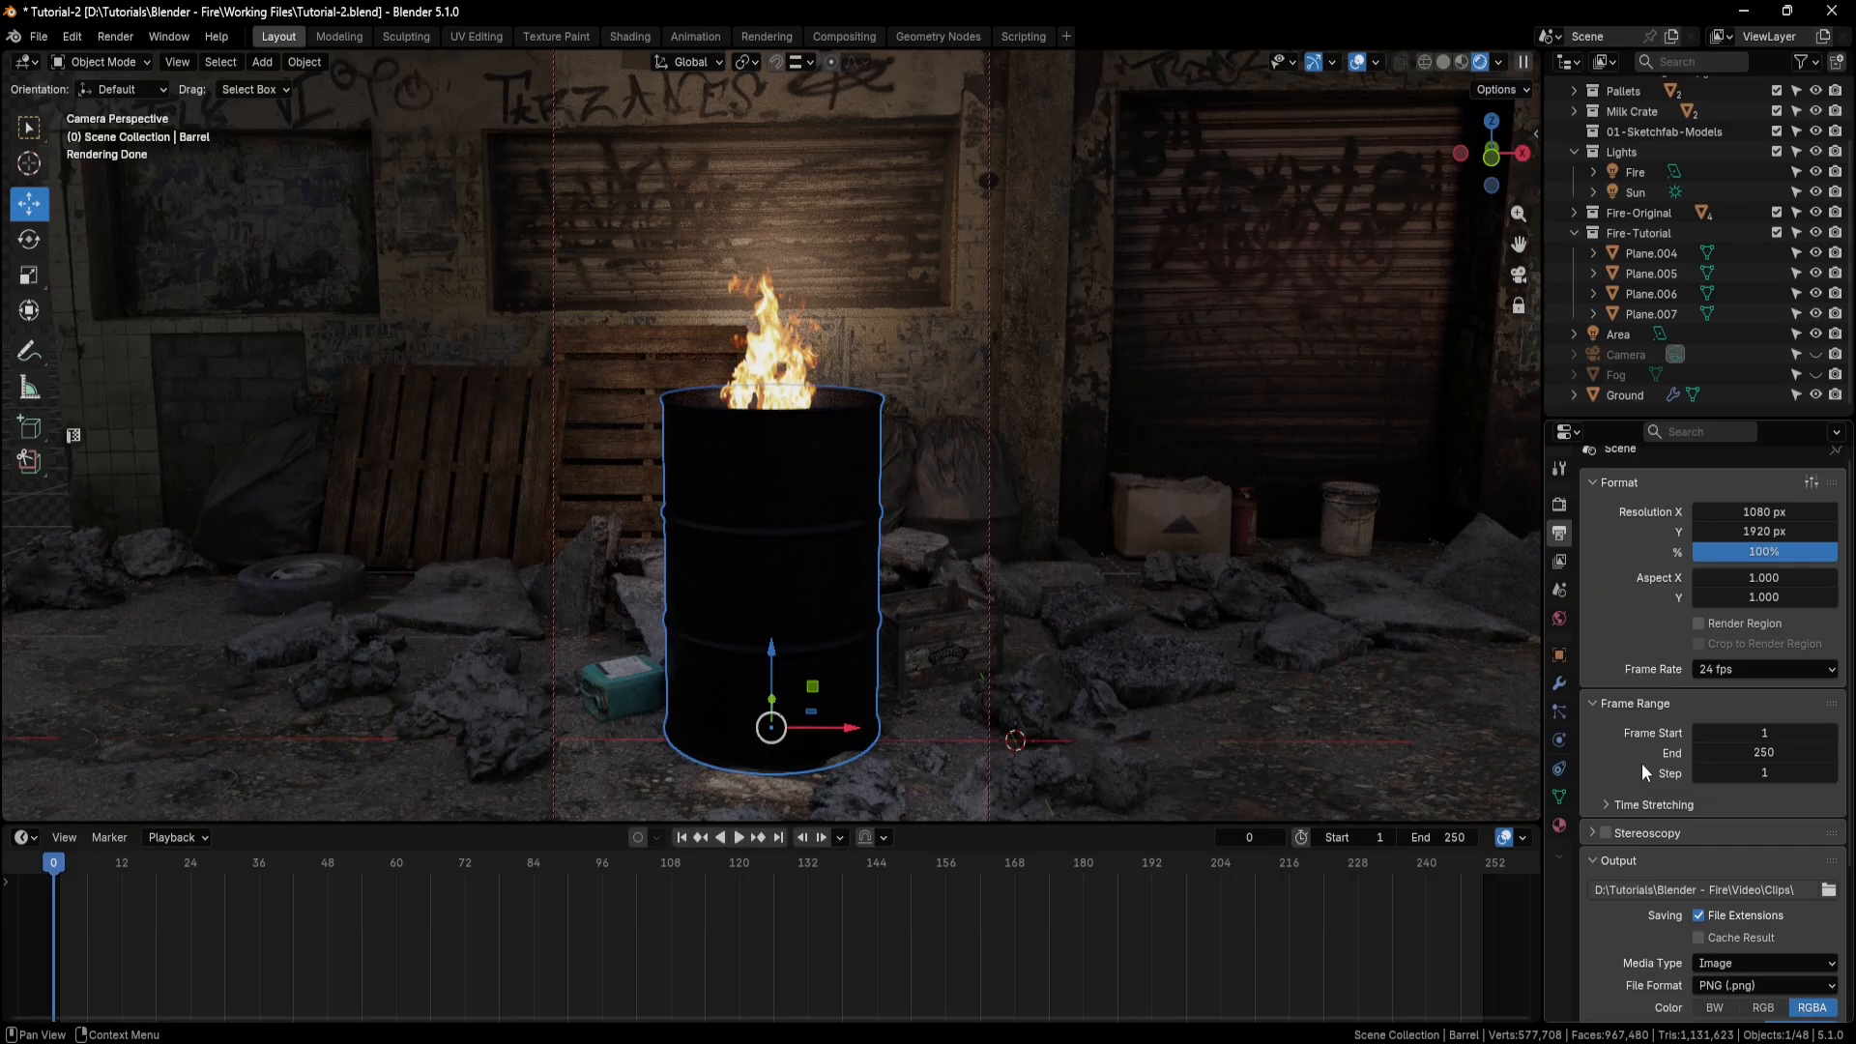
Choose Image as the media type for the rendered output.
scroll(1642, 763, down, 5)
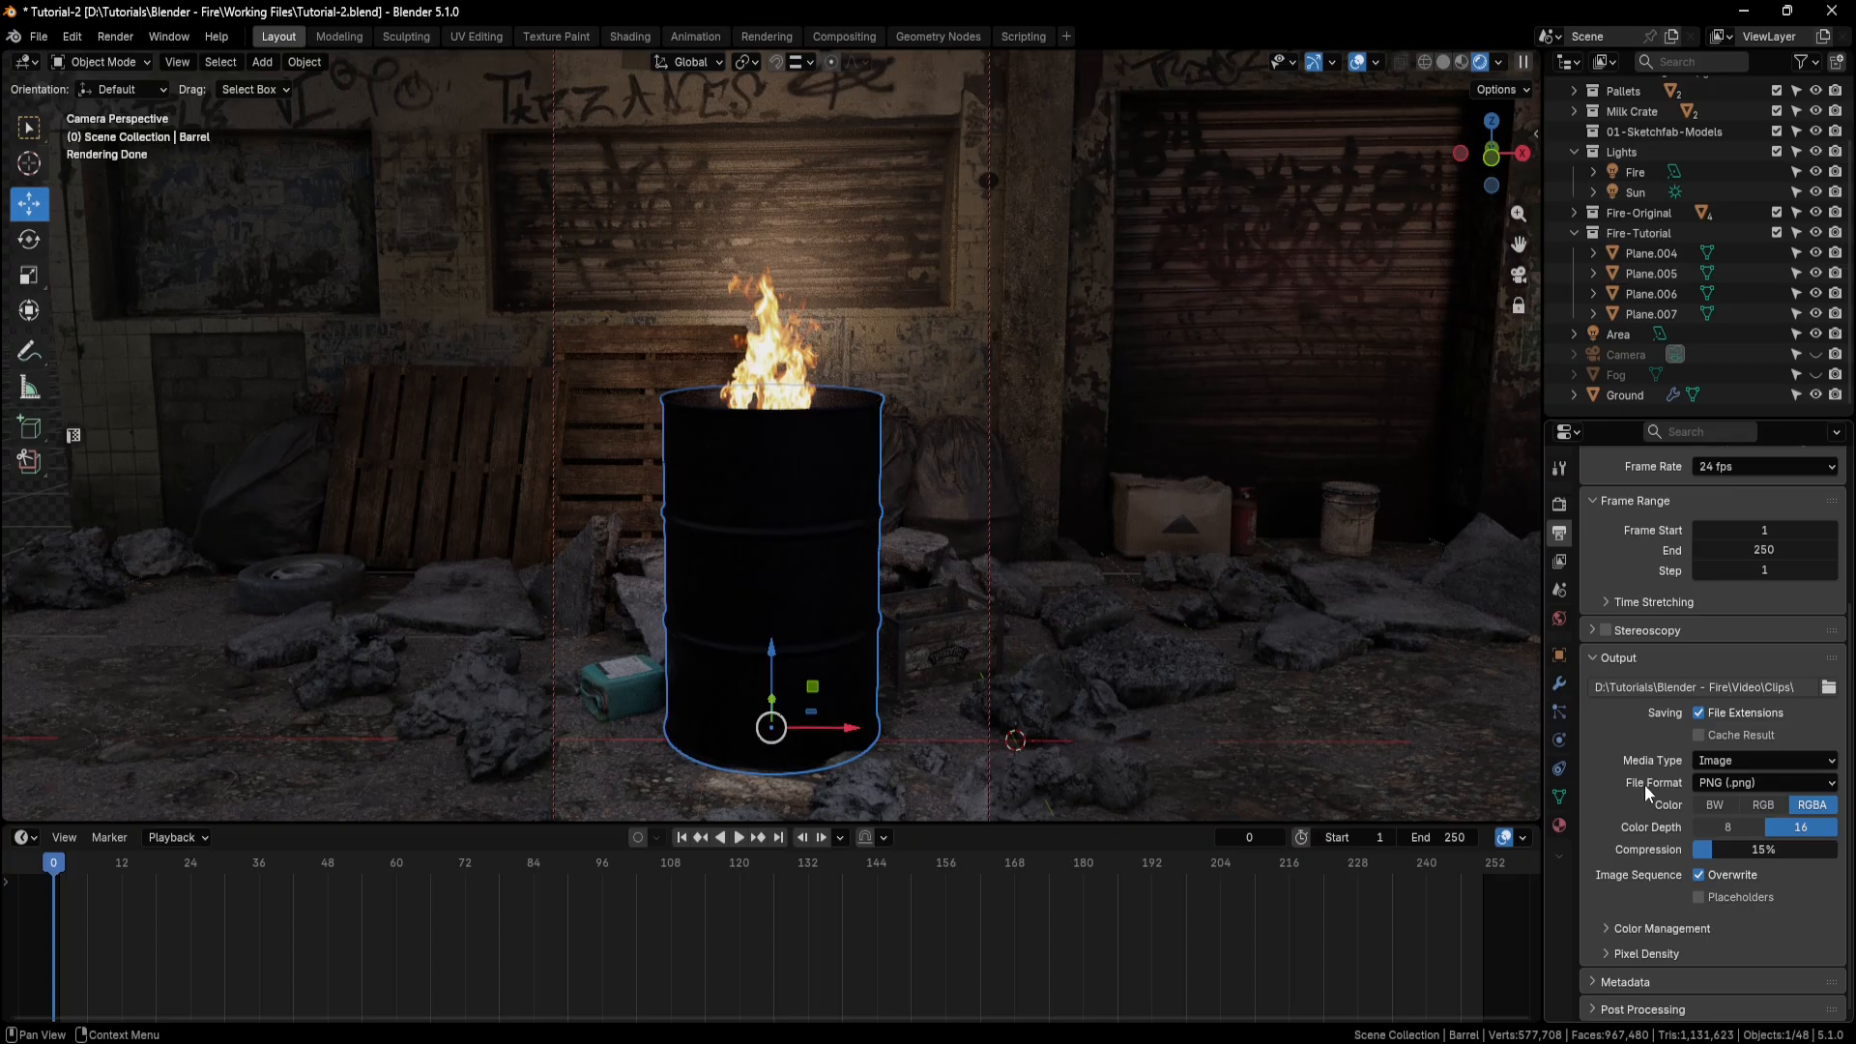
click(1831, 762)
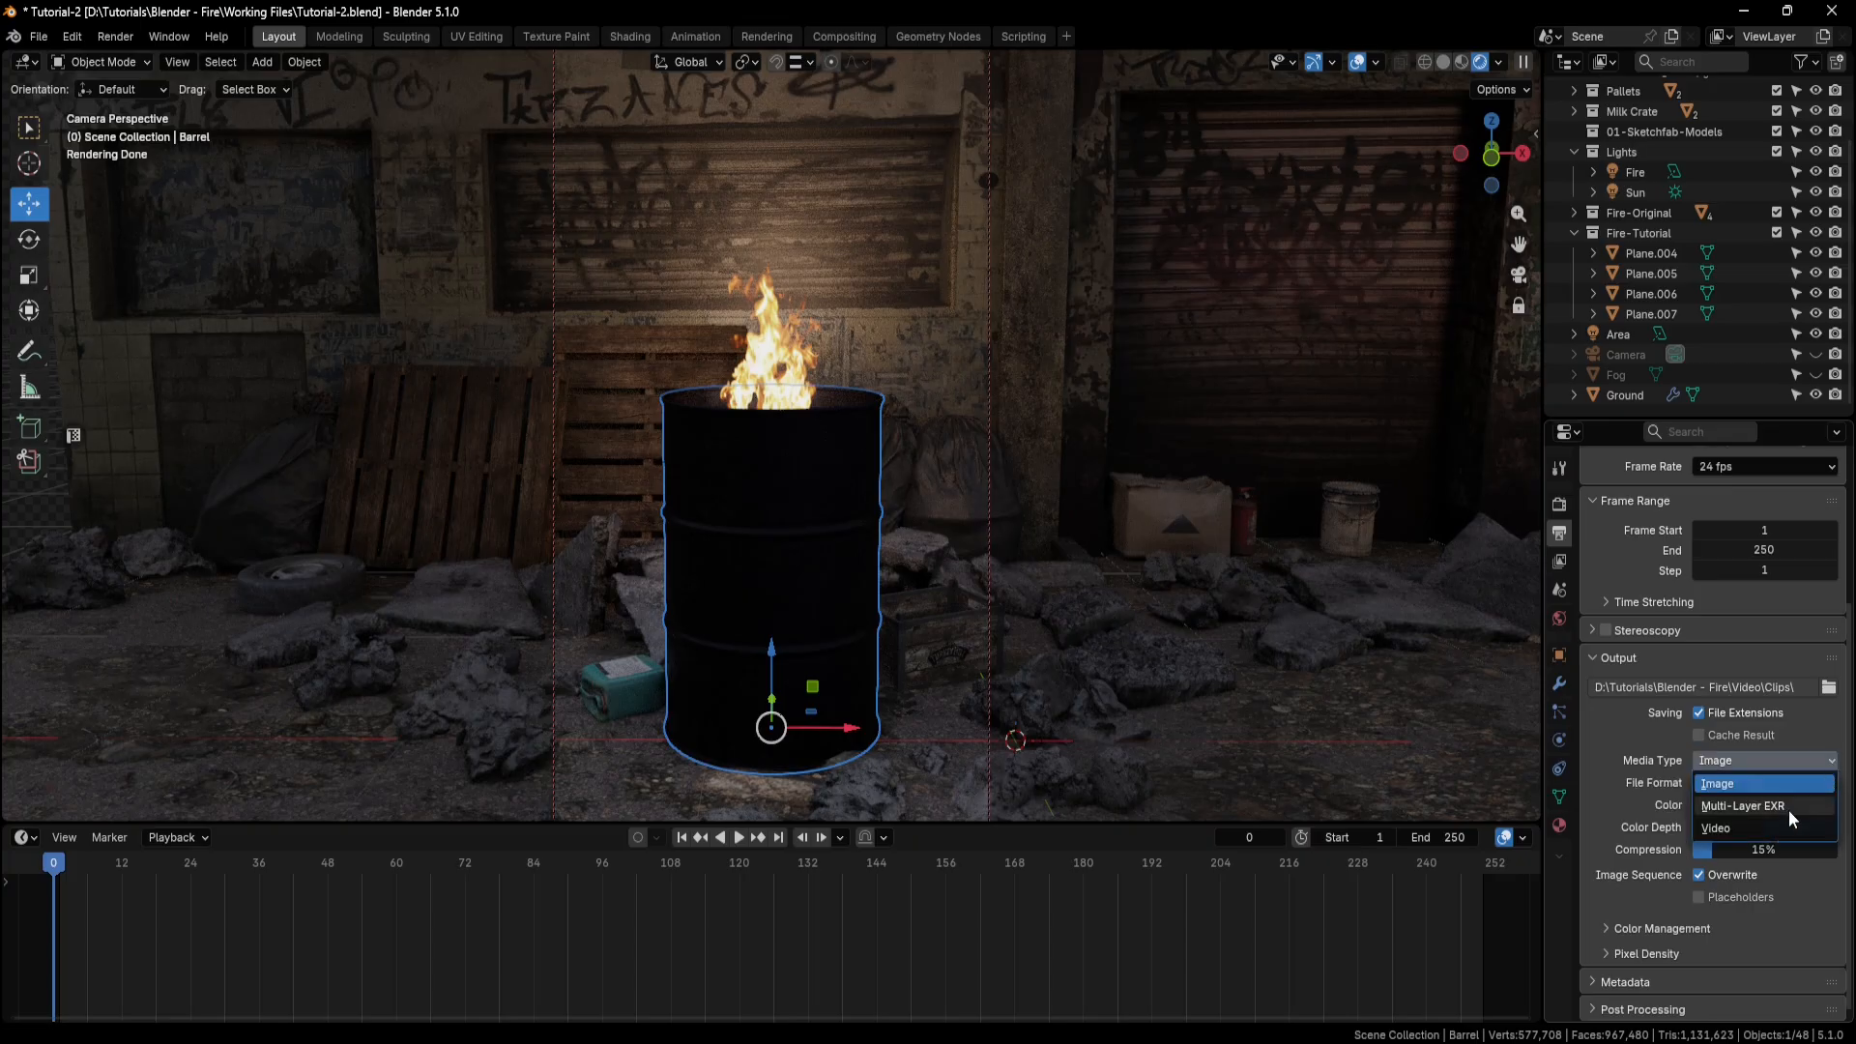
click(1740, 785)
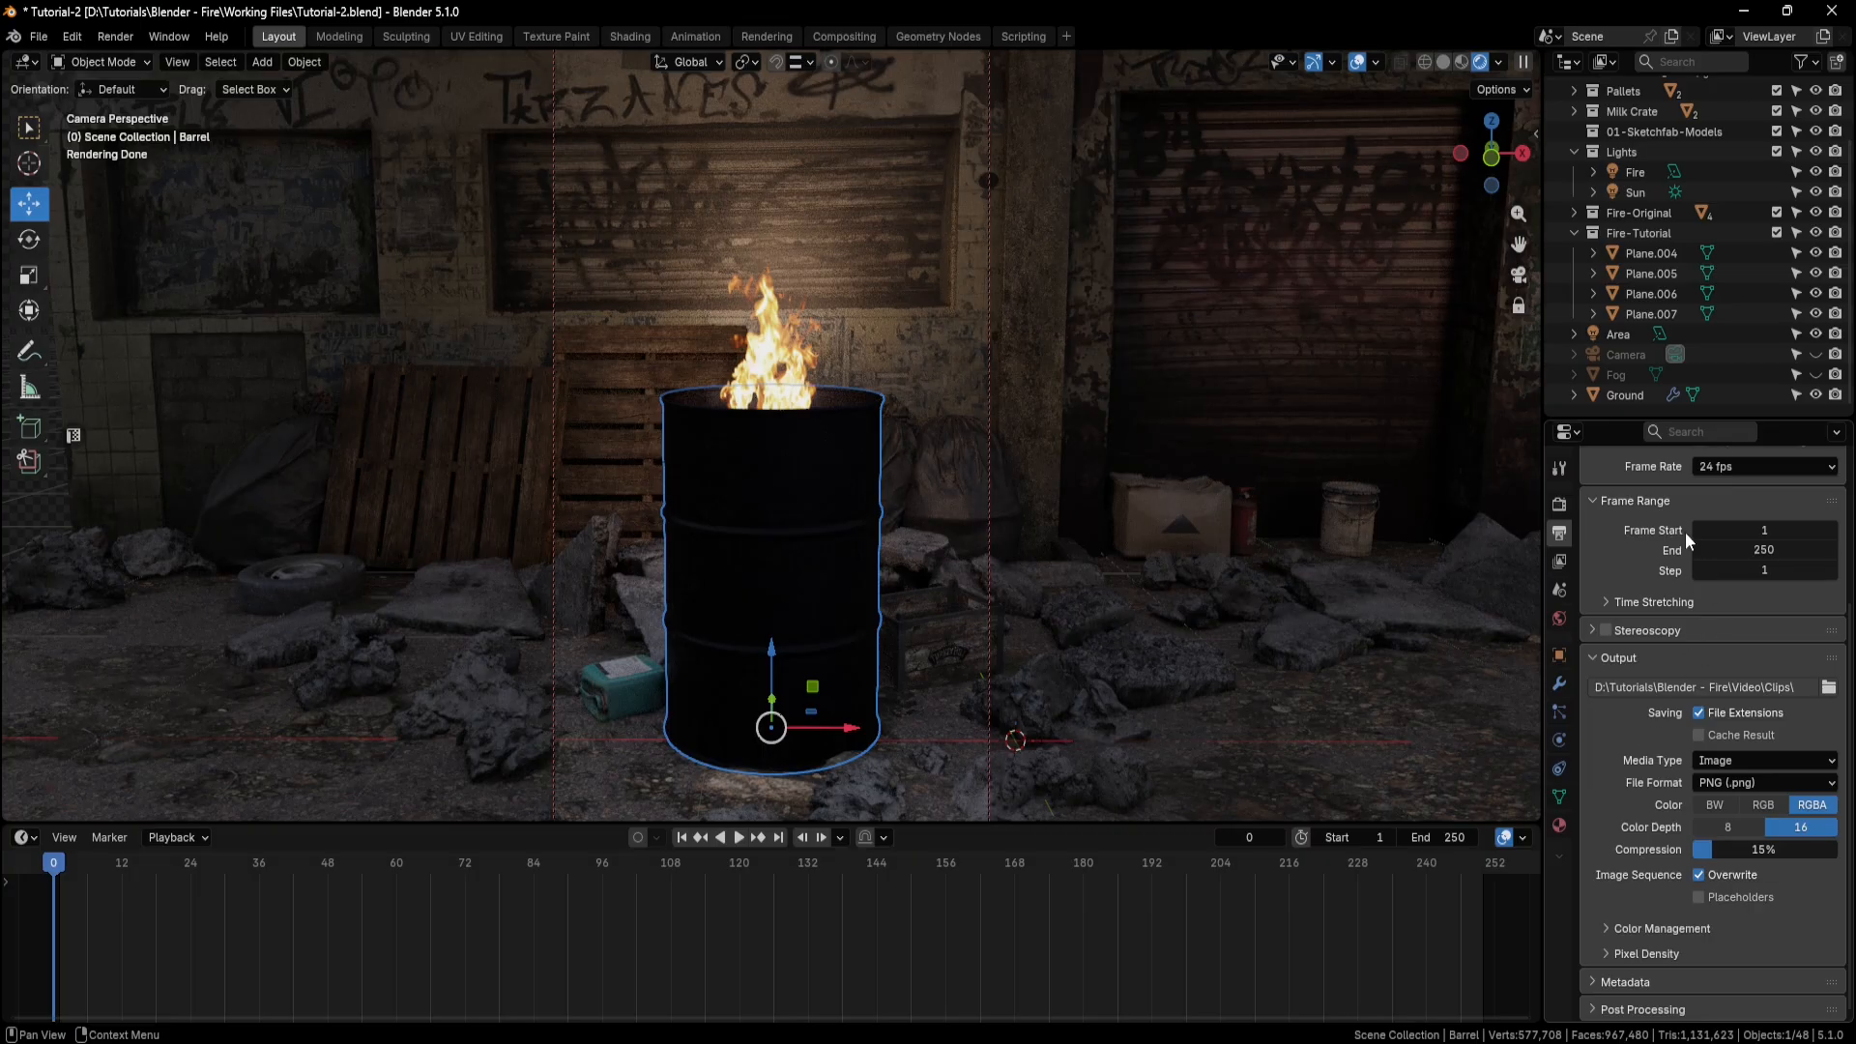
Try a start frame of 150 for the output frame range and restore it to 1.
click(1769, 531)
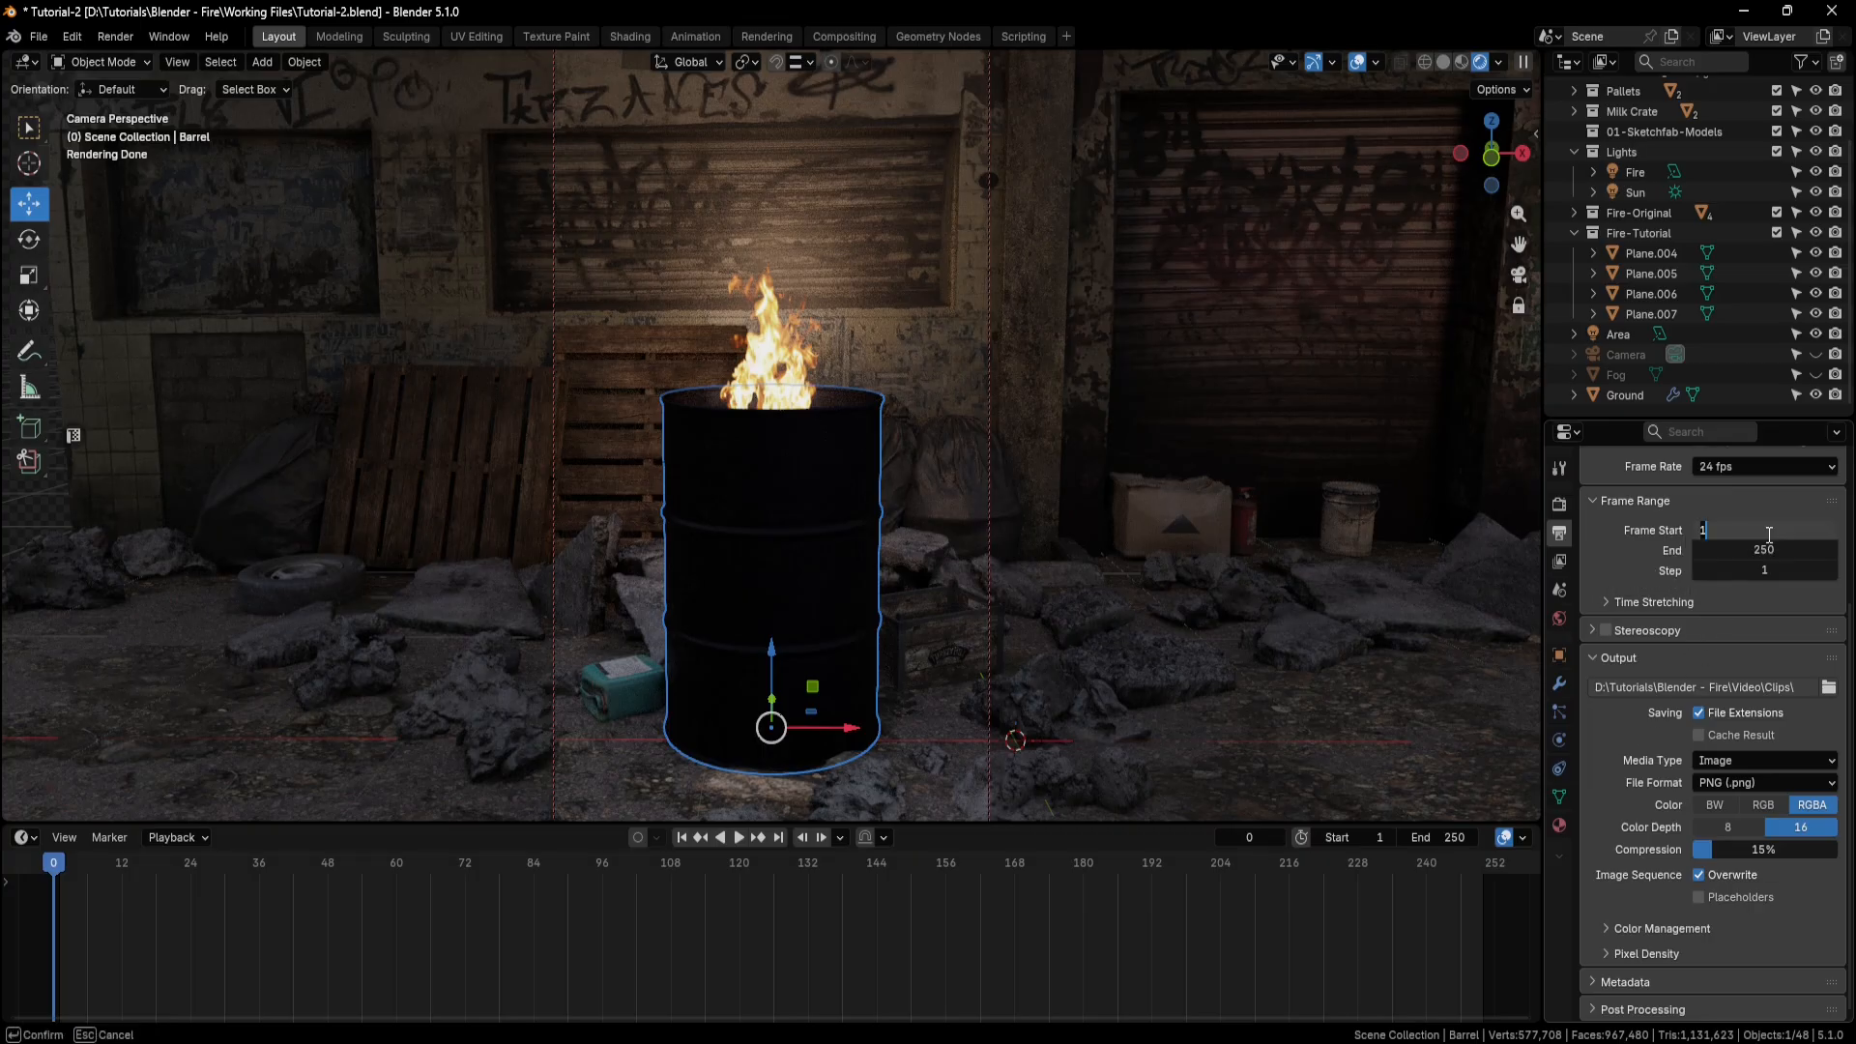
text(150)
key(Return)
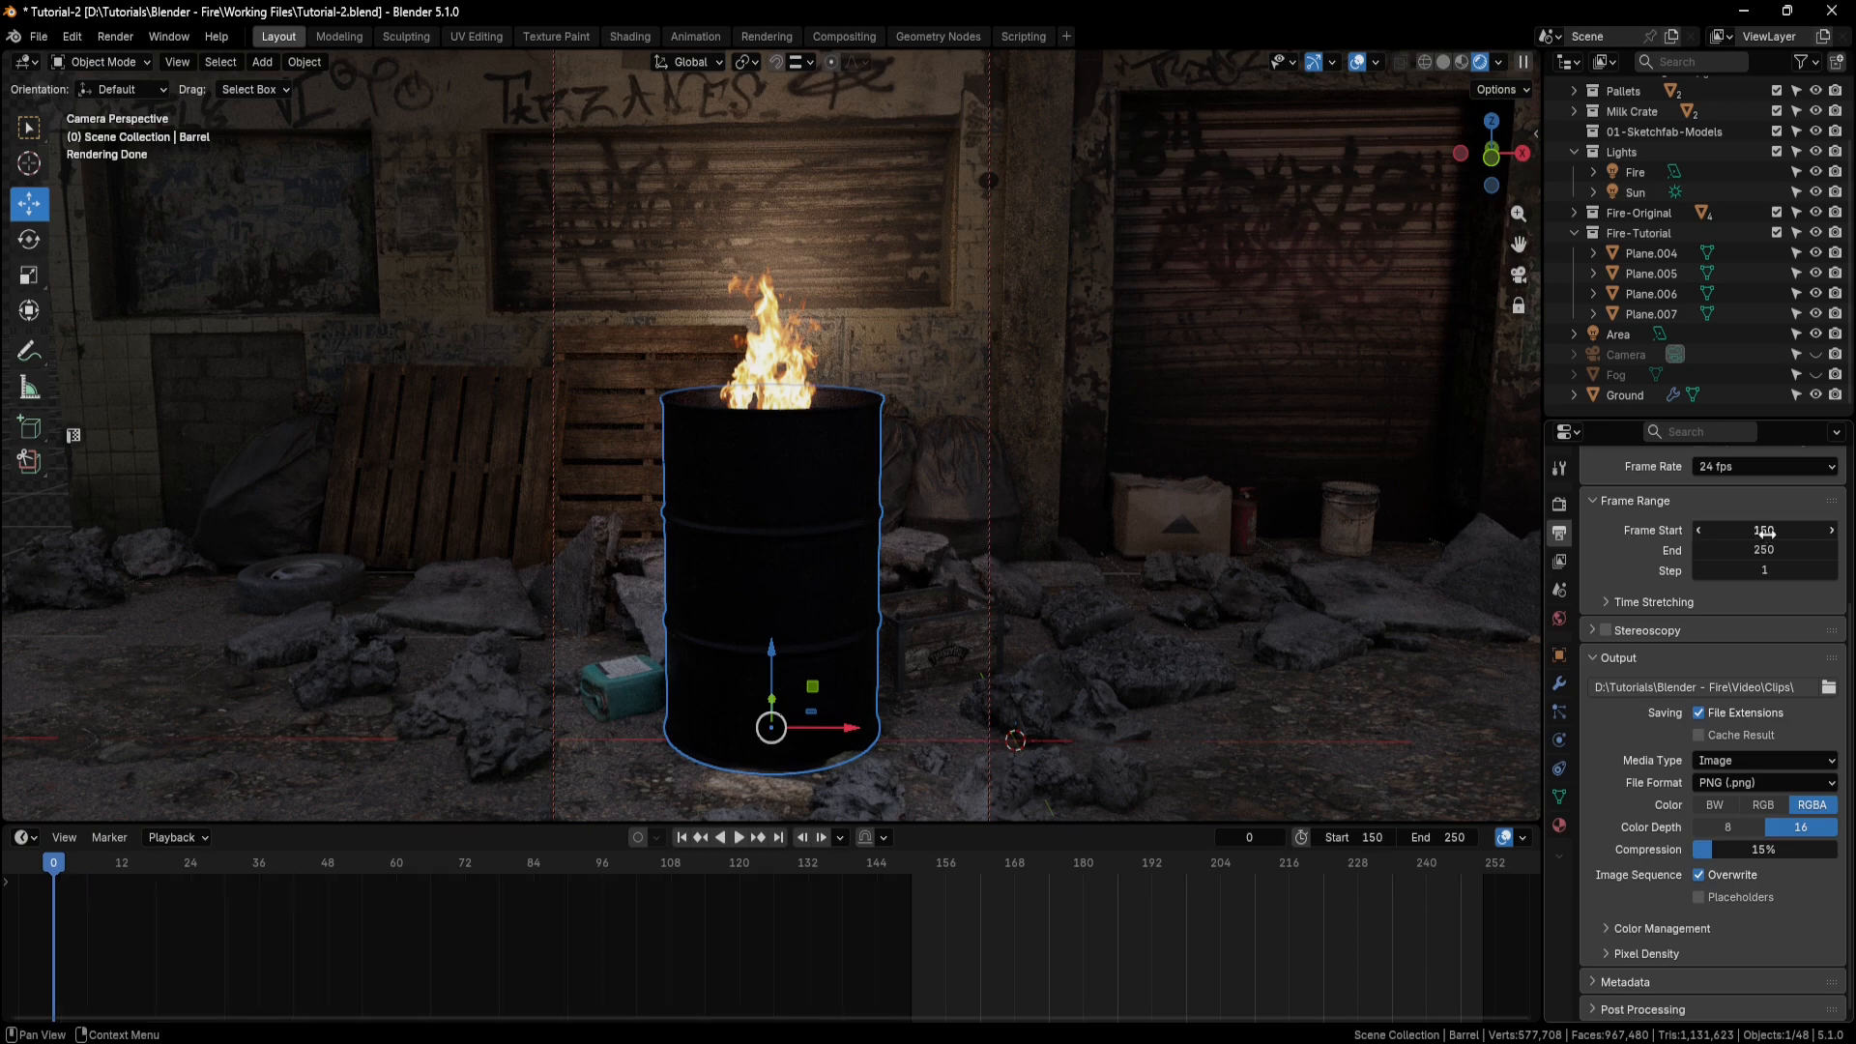
click(1765, 531)
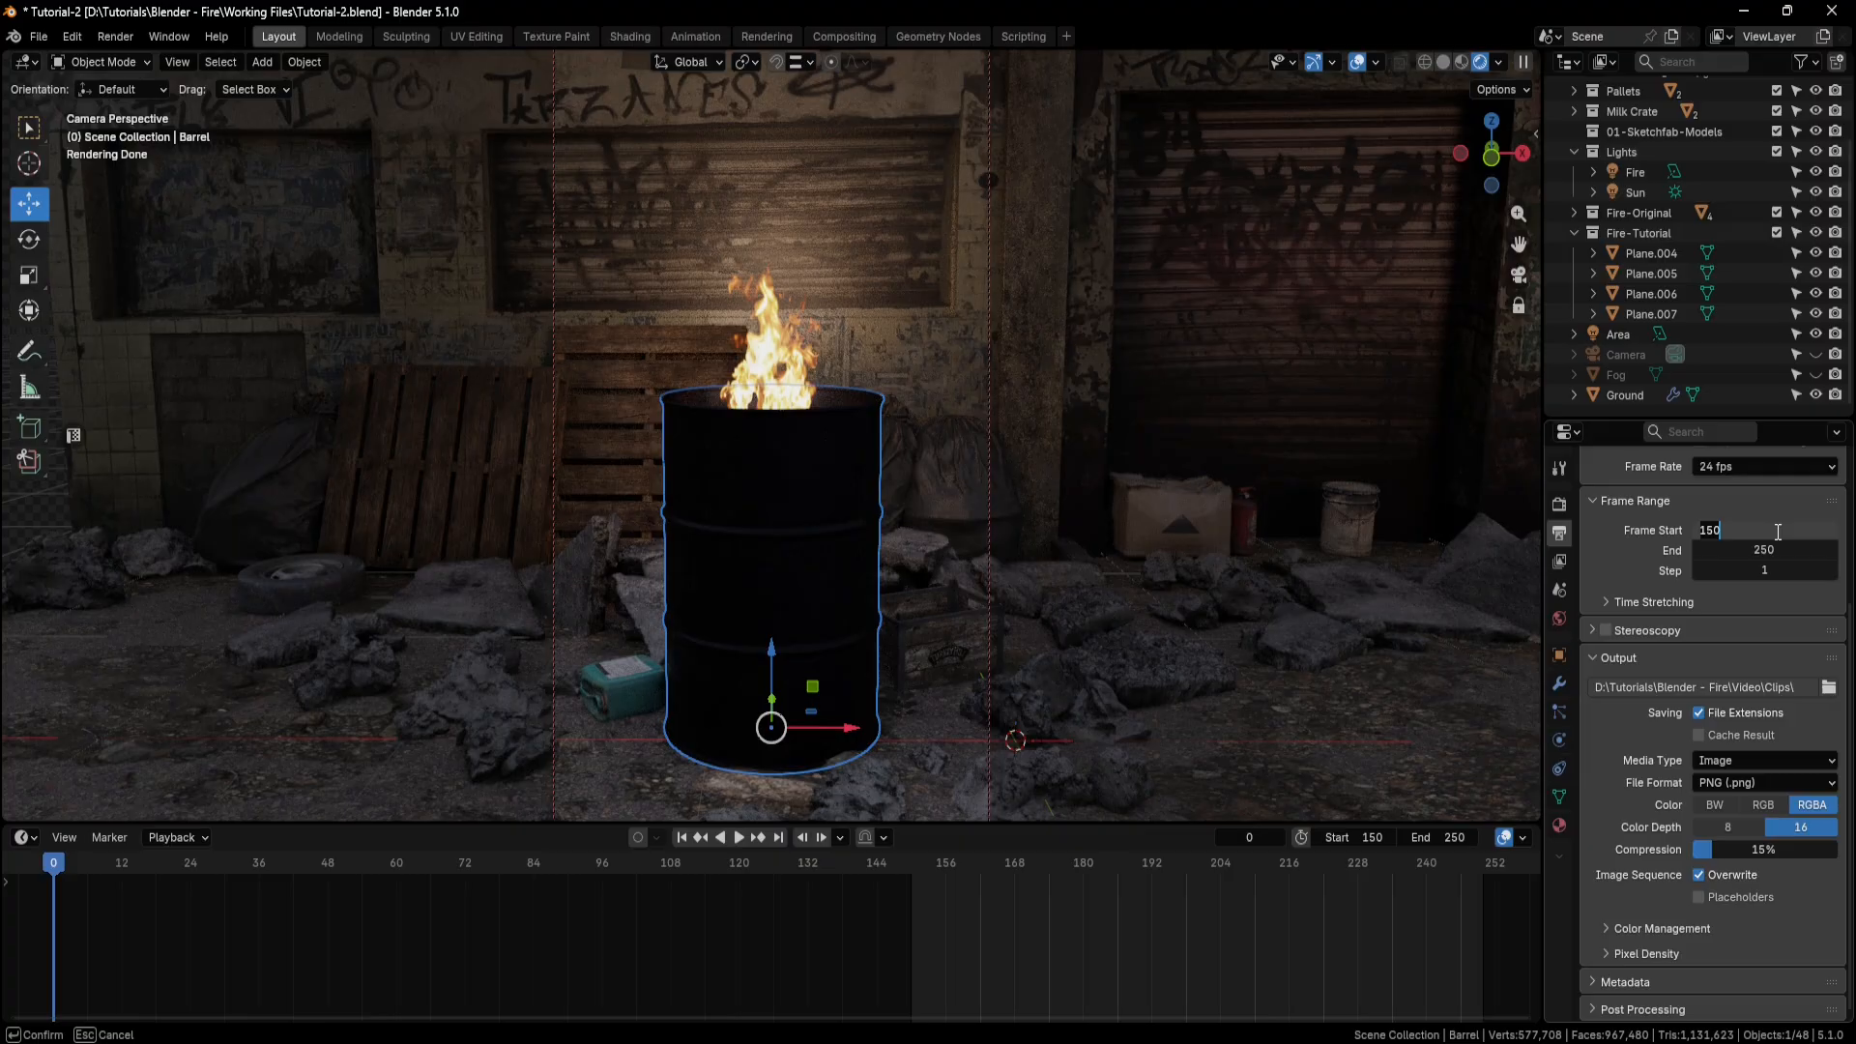
text(1)
key(Return)
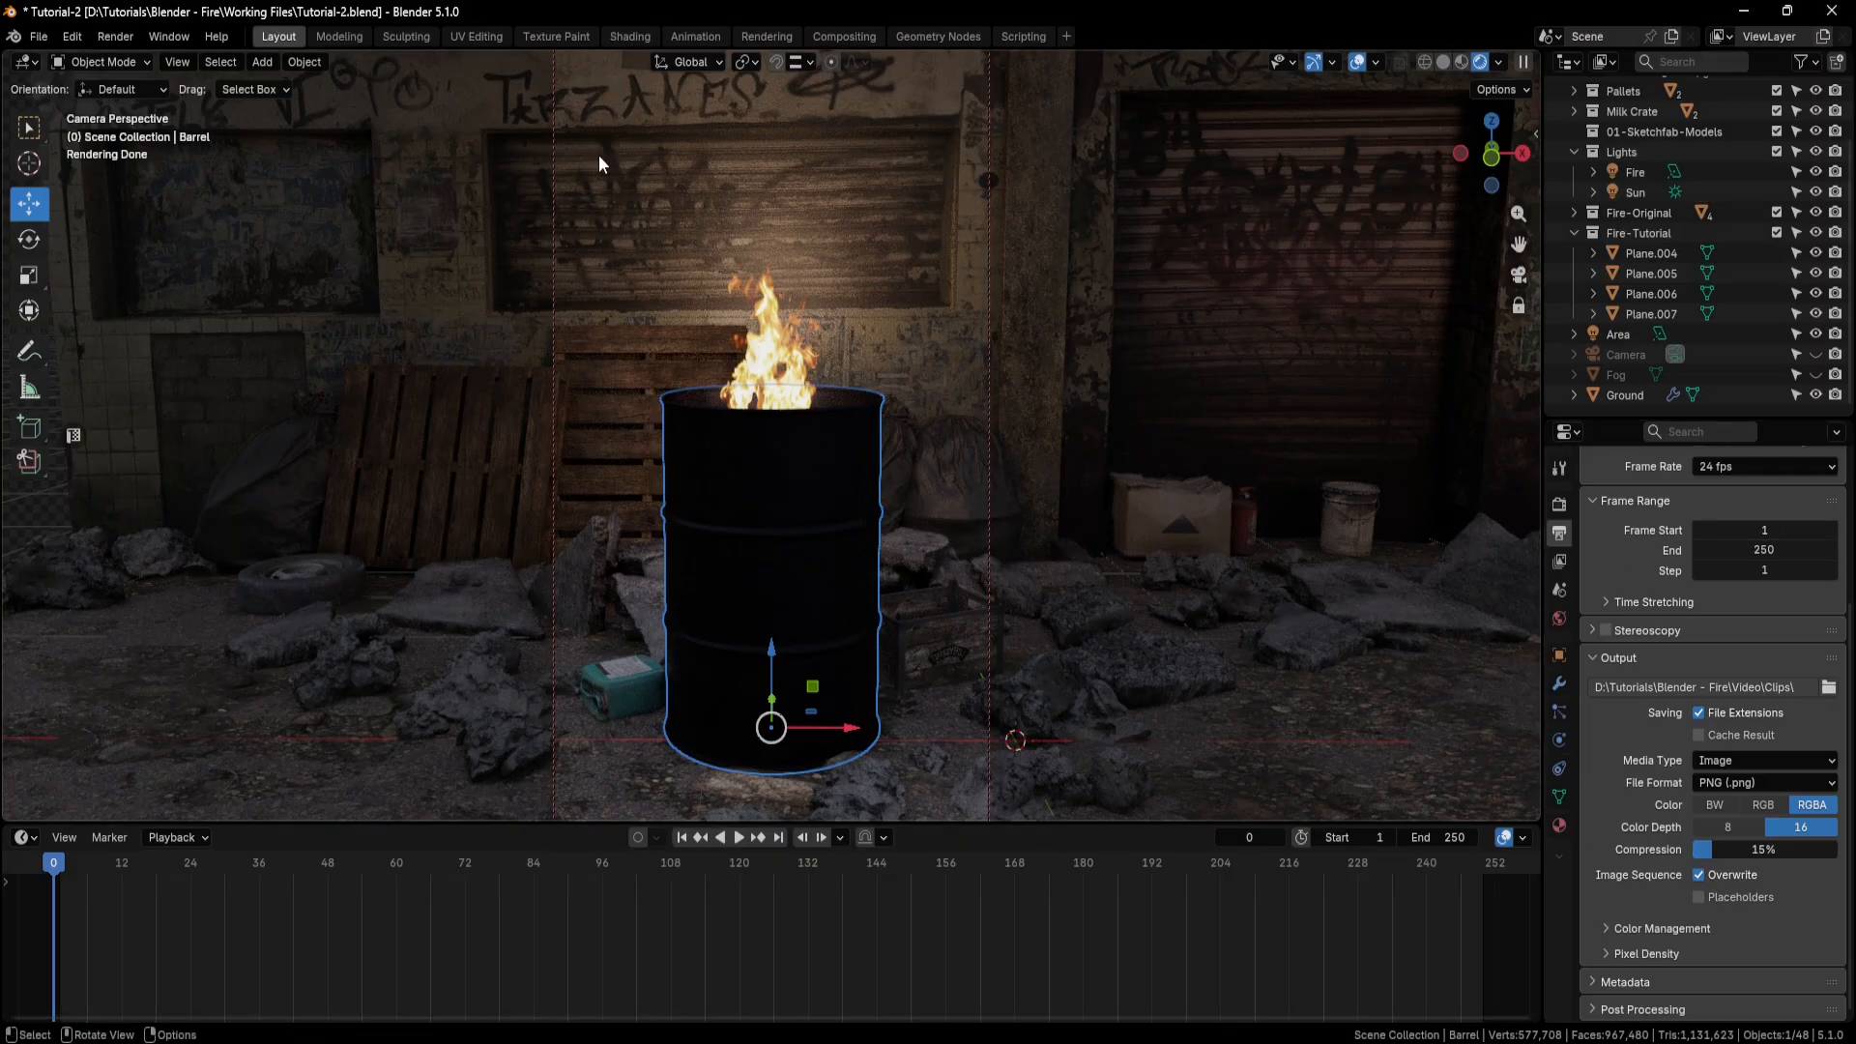
Render the full animation as an image sequence and save the project file.
click(126, 40)
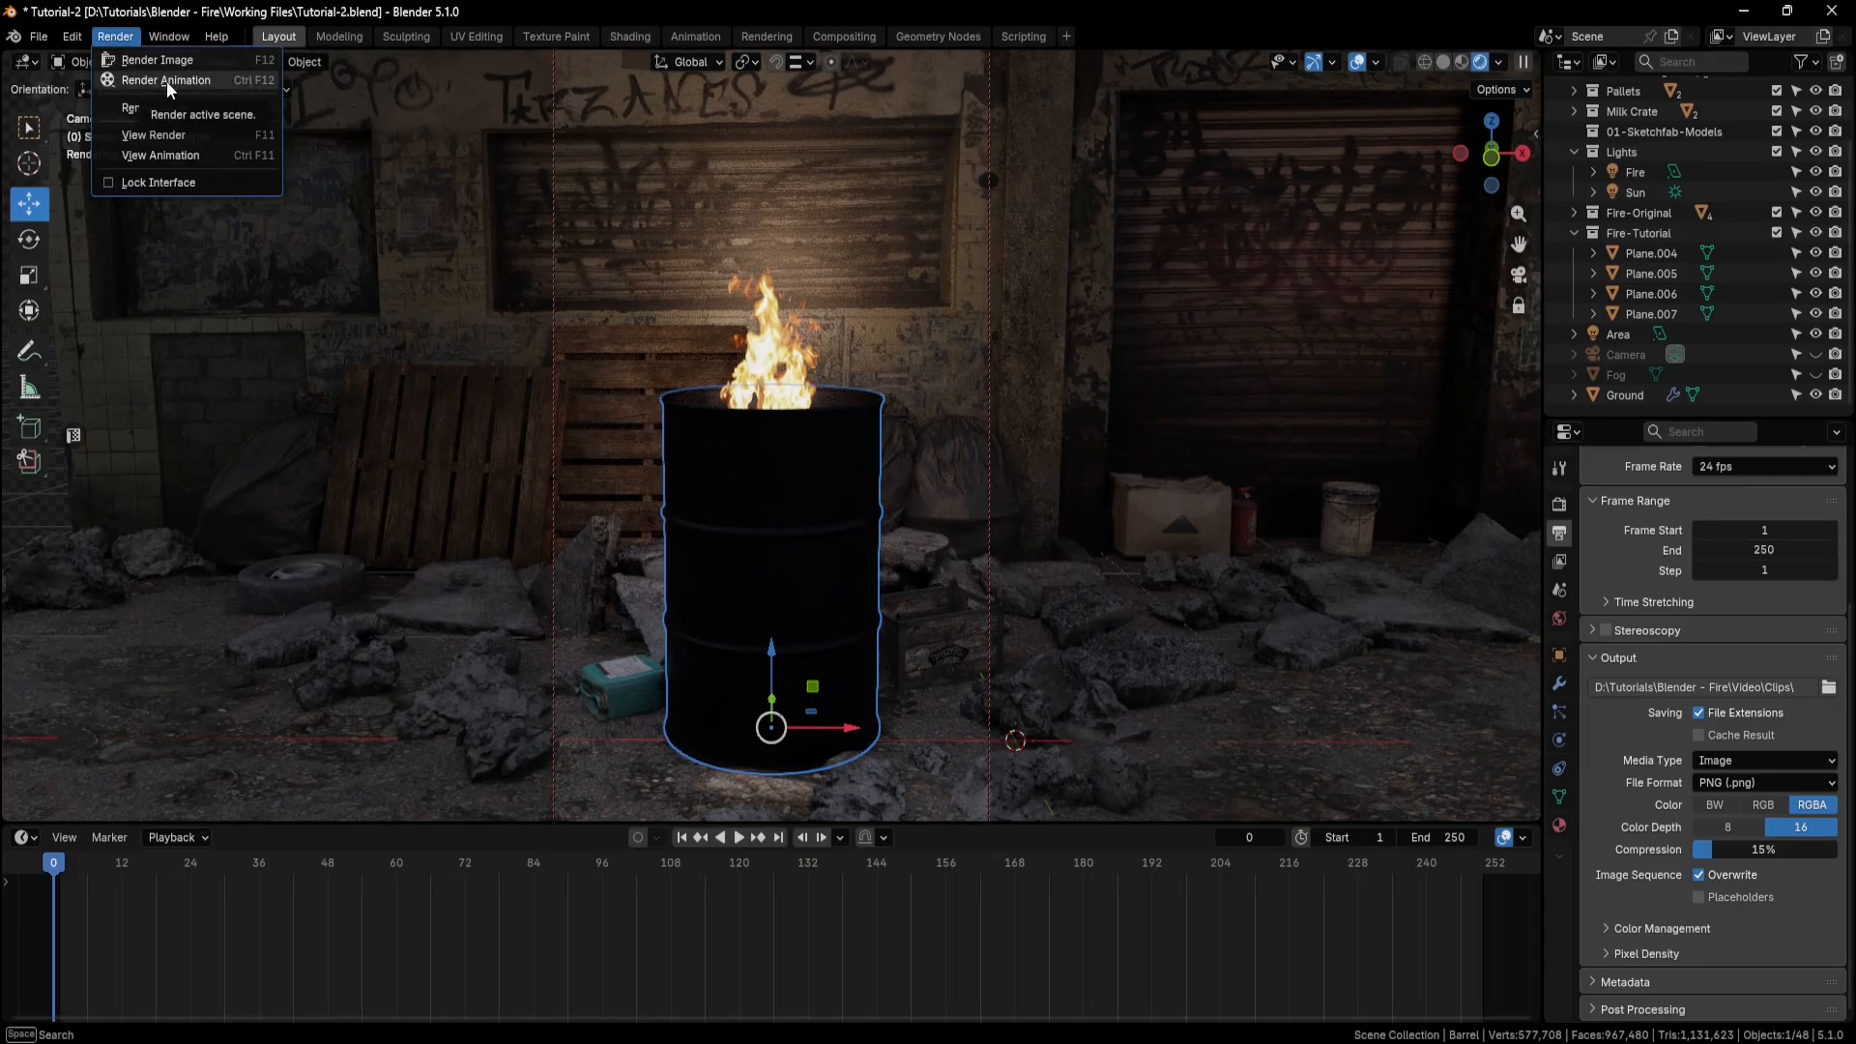
click(167, 81)
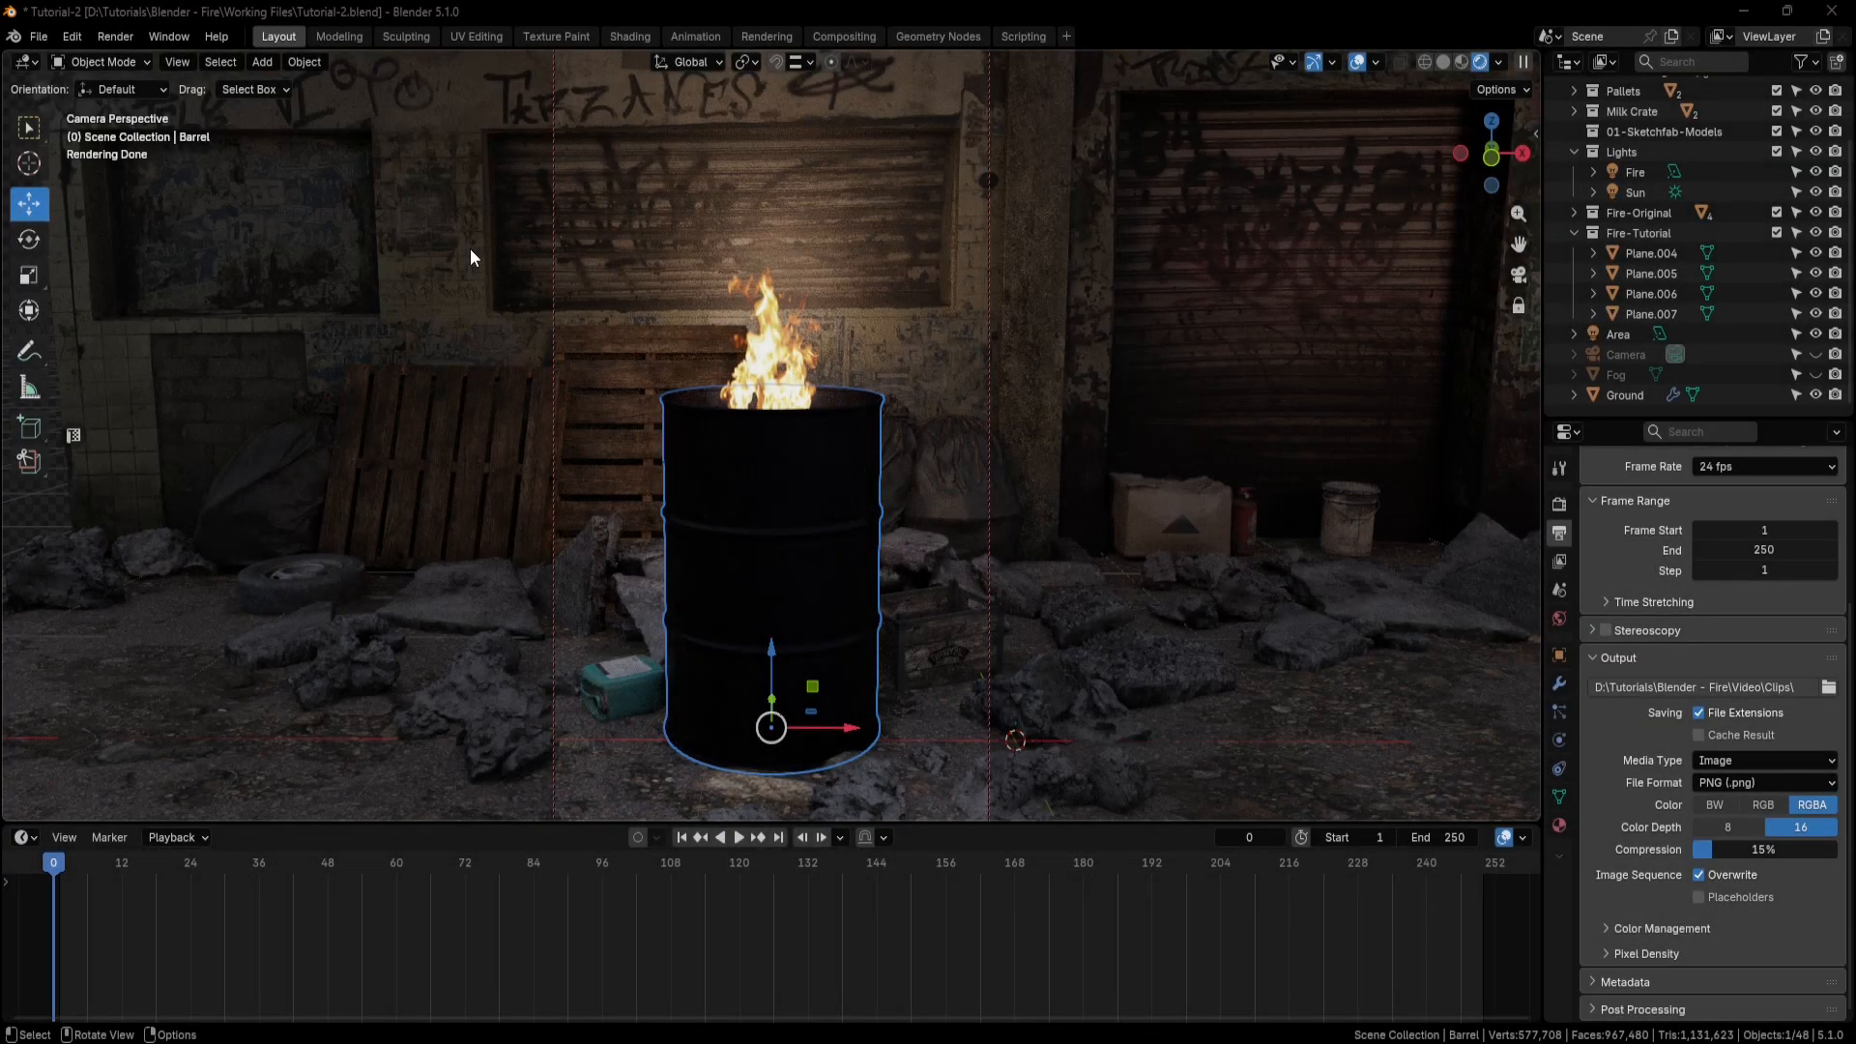
click(38, 36)
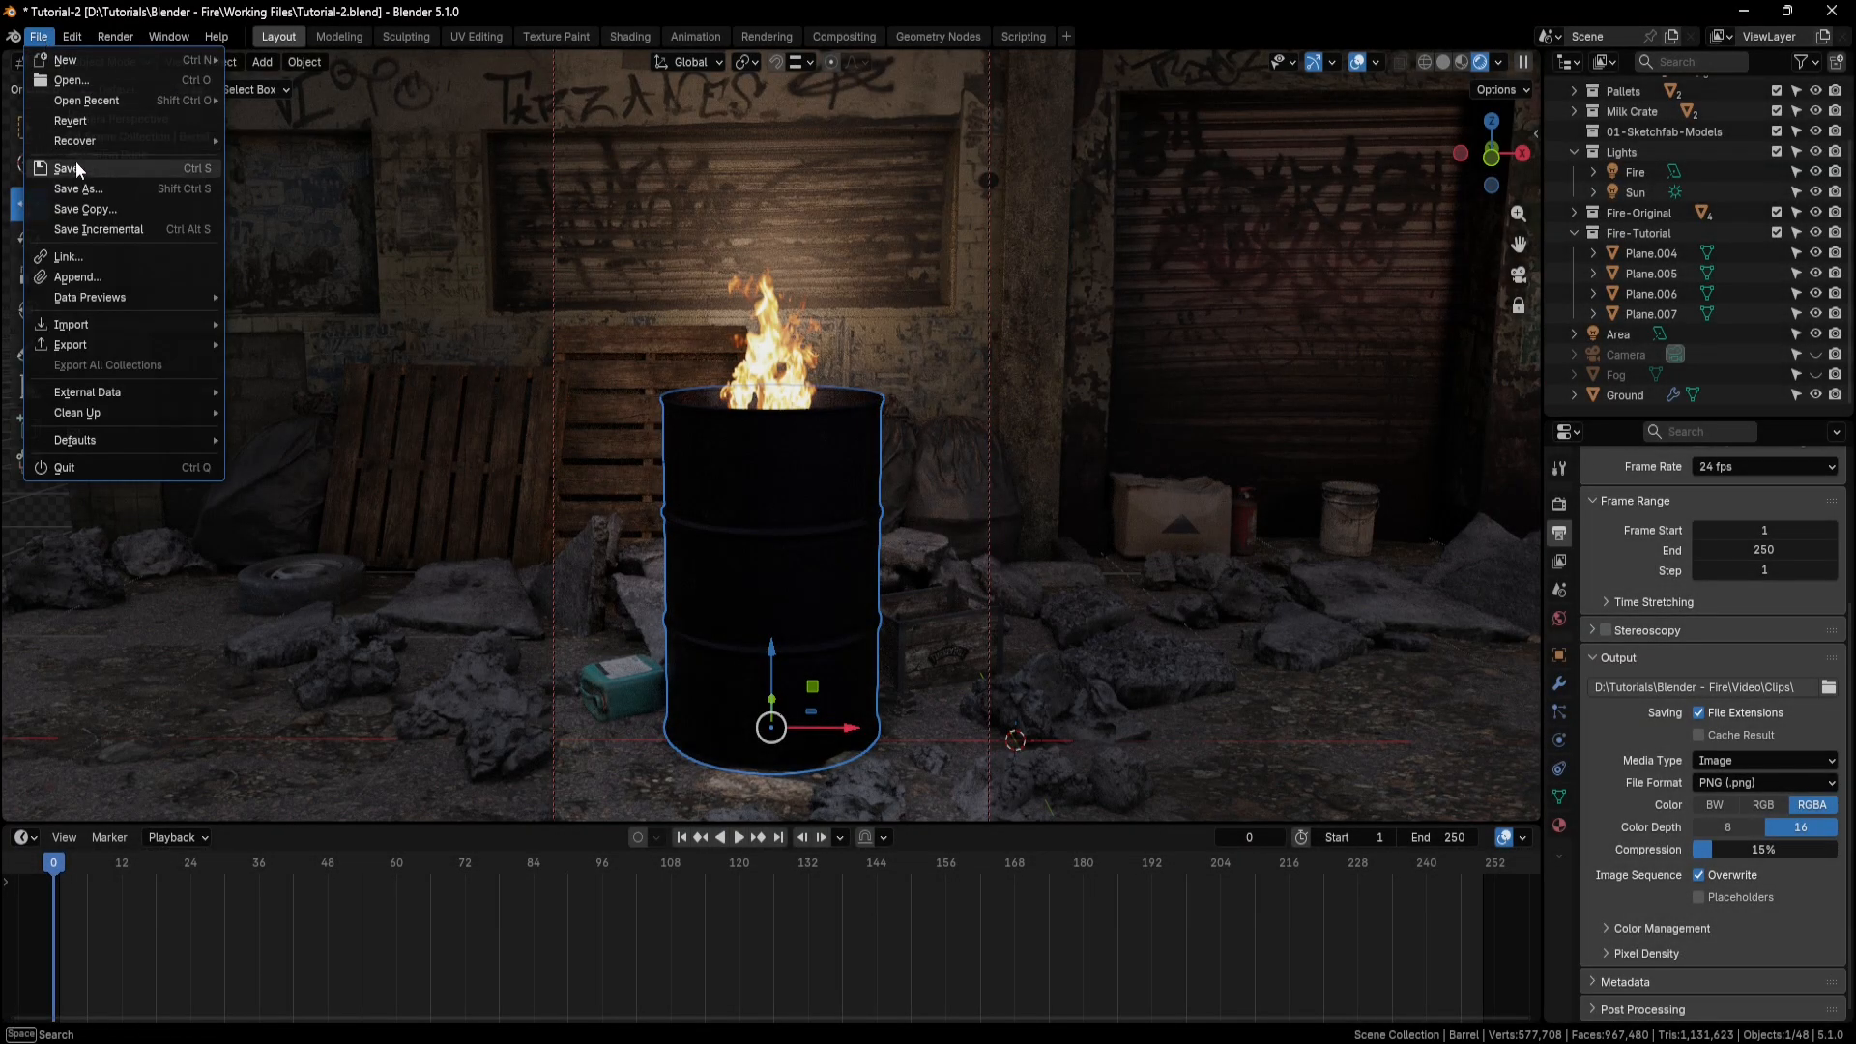
click(76, 169)
Create a new Video Editing file for assembling the rendered frames.
click(38, 39)
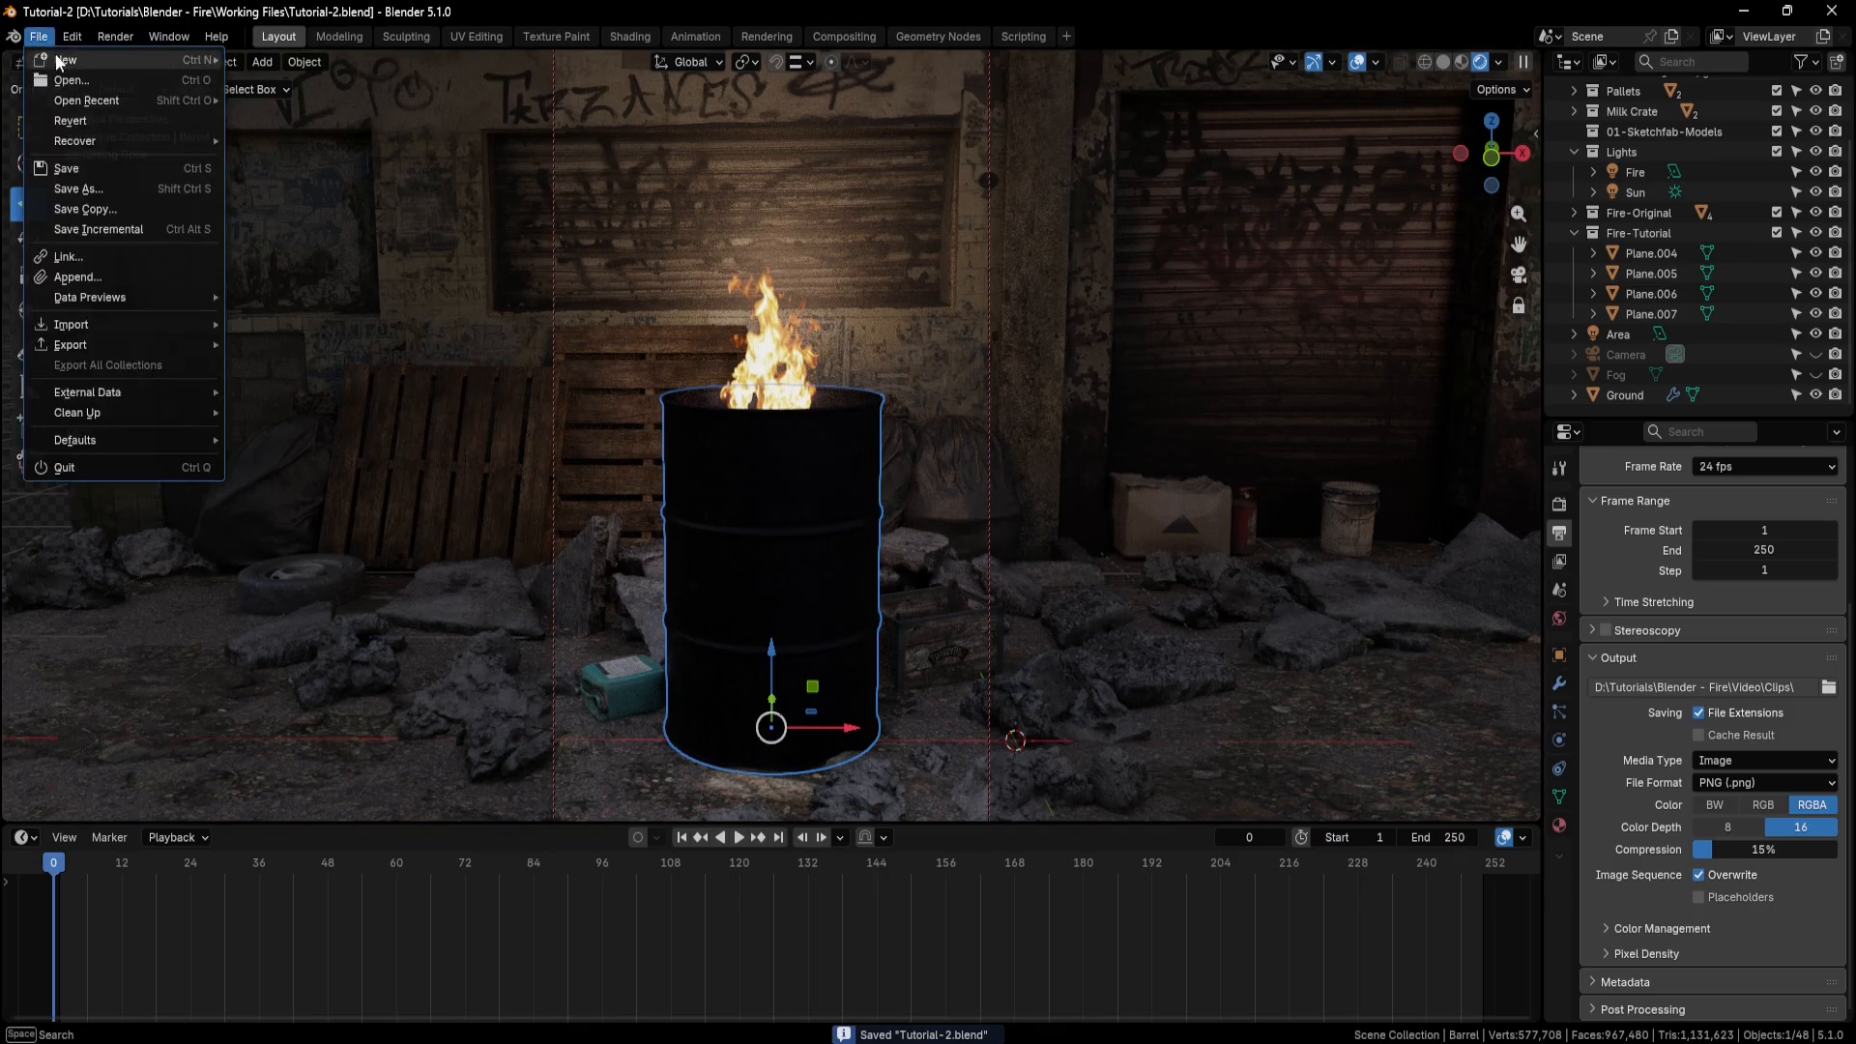
mouse_move(64, 60)
click(310, 162)
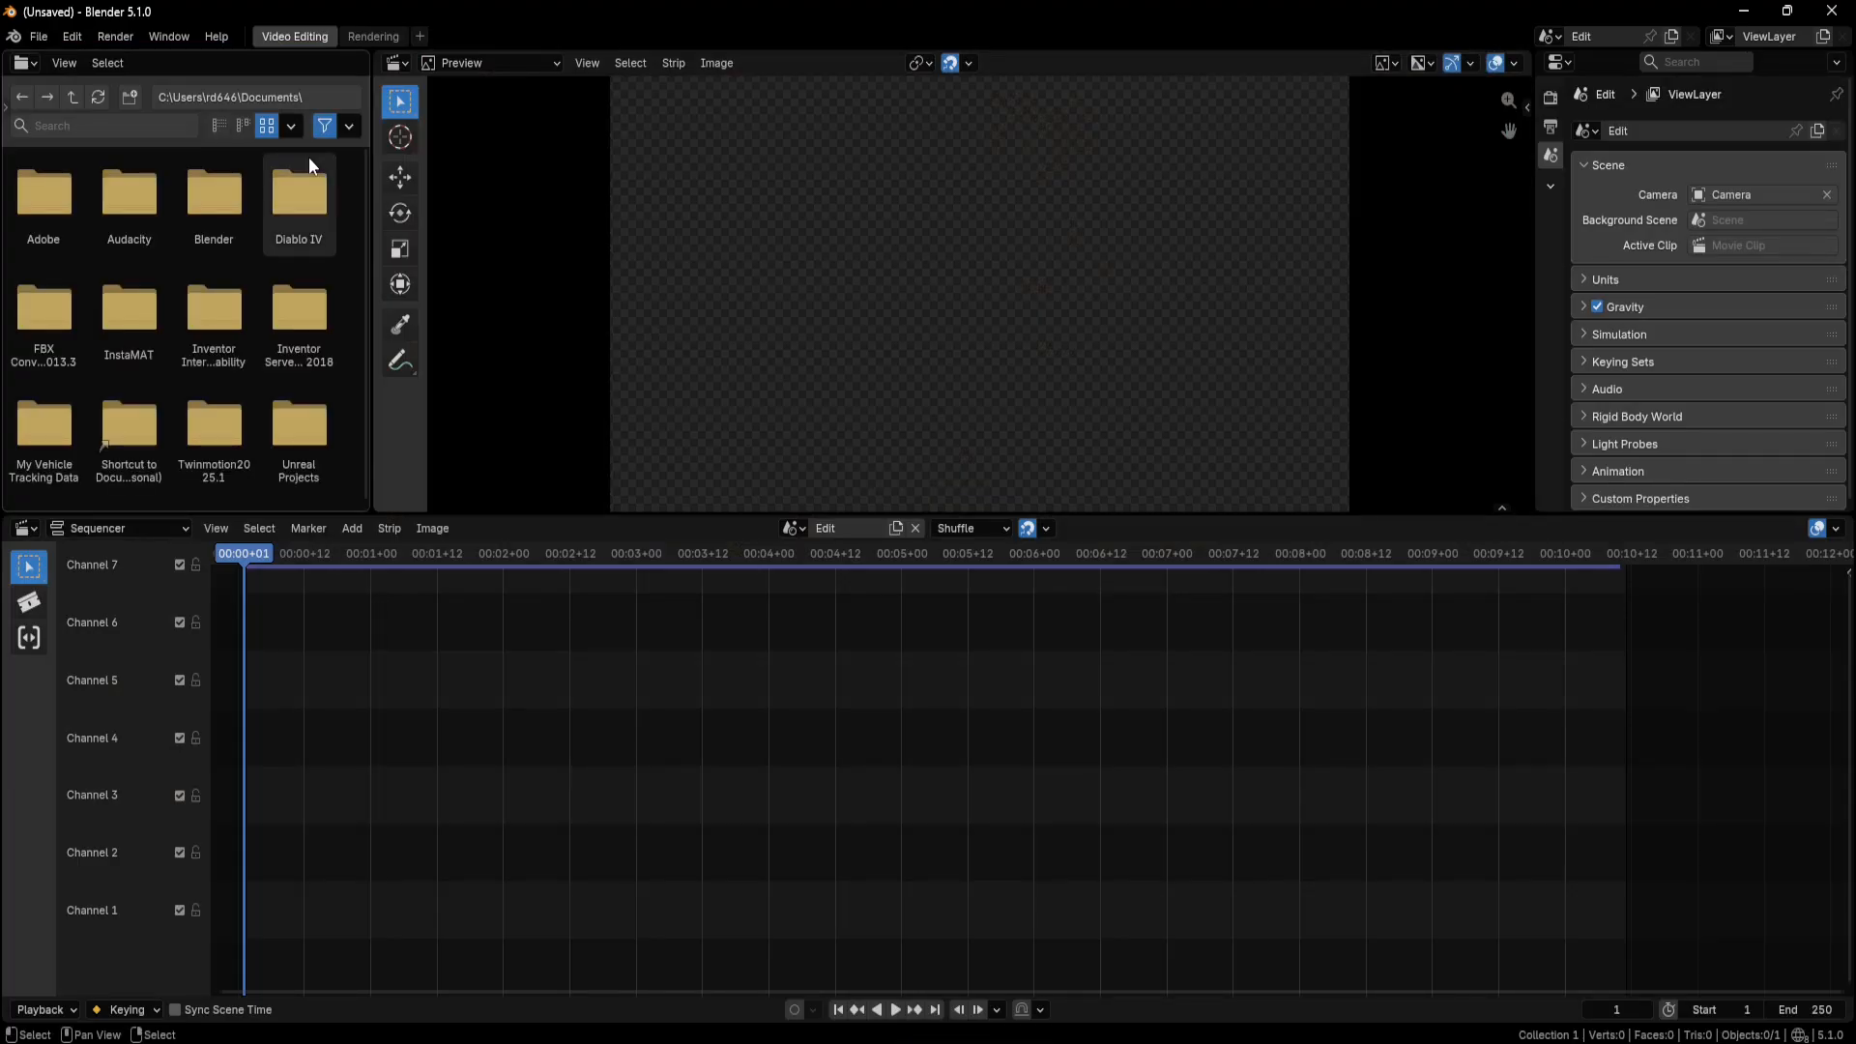
Start adding an image sequence strip and browse to the folder D:\Tutorials\Blender - Fire\Video\Clips.
click(353, 530)
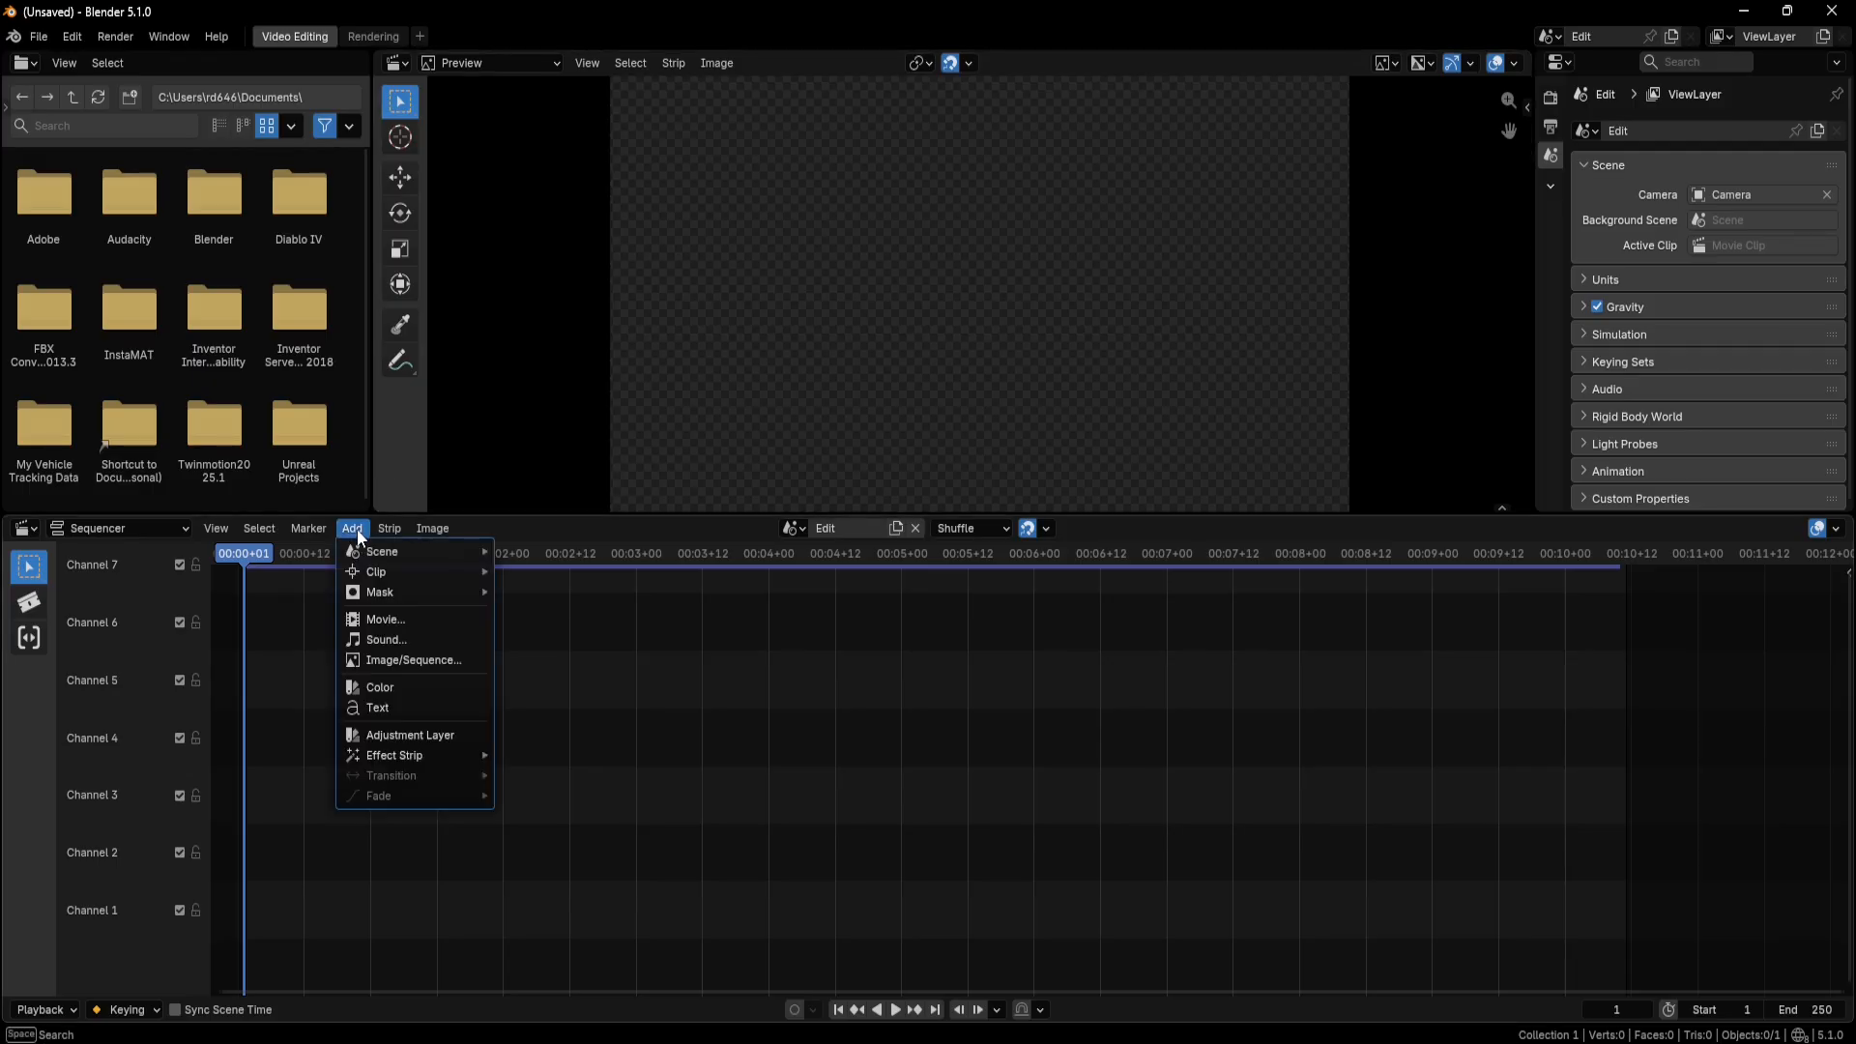
click(382, 664)
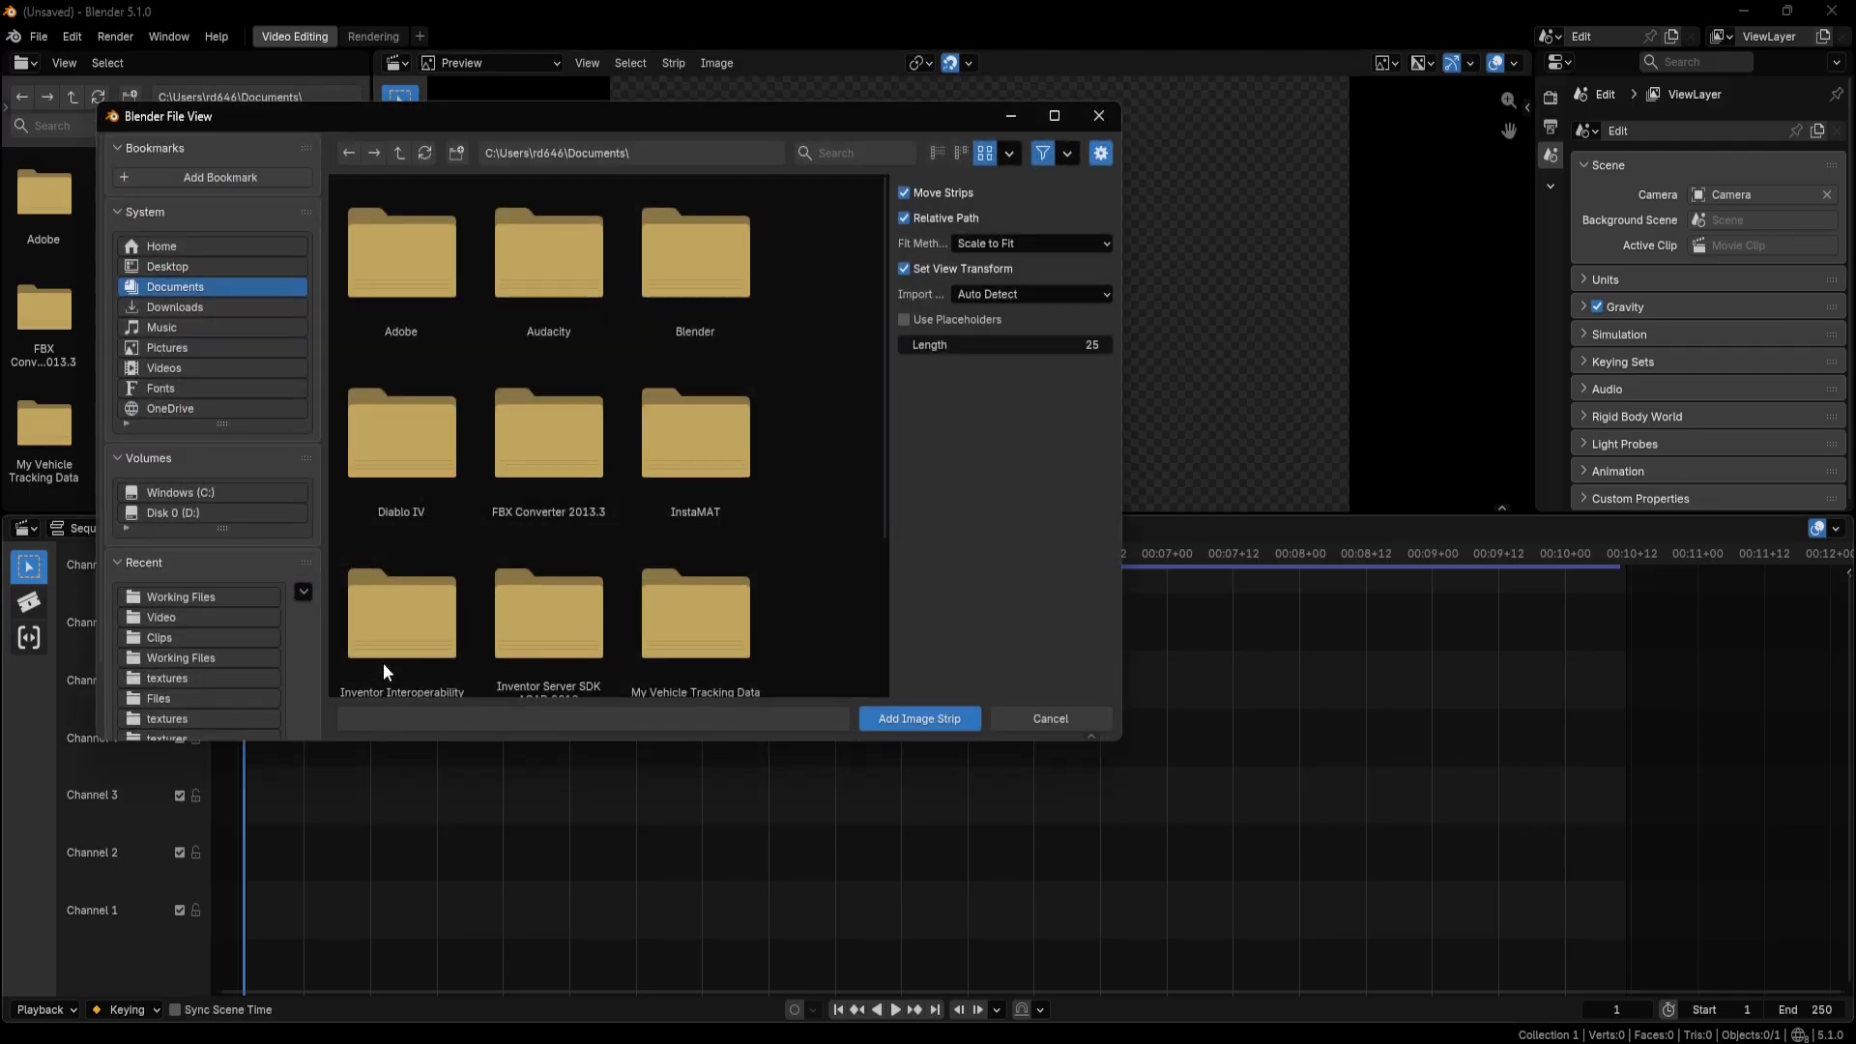
click(236, 513)
scroll(477, 530, down, 2)
double_click(412, 547)
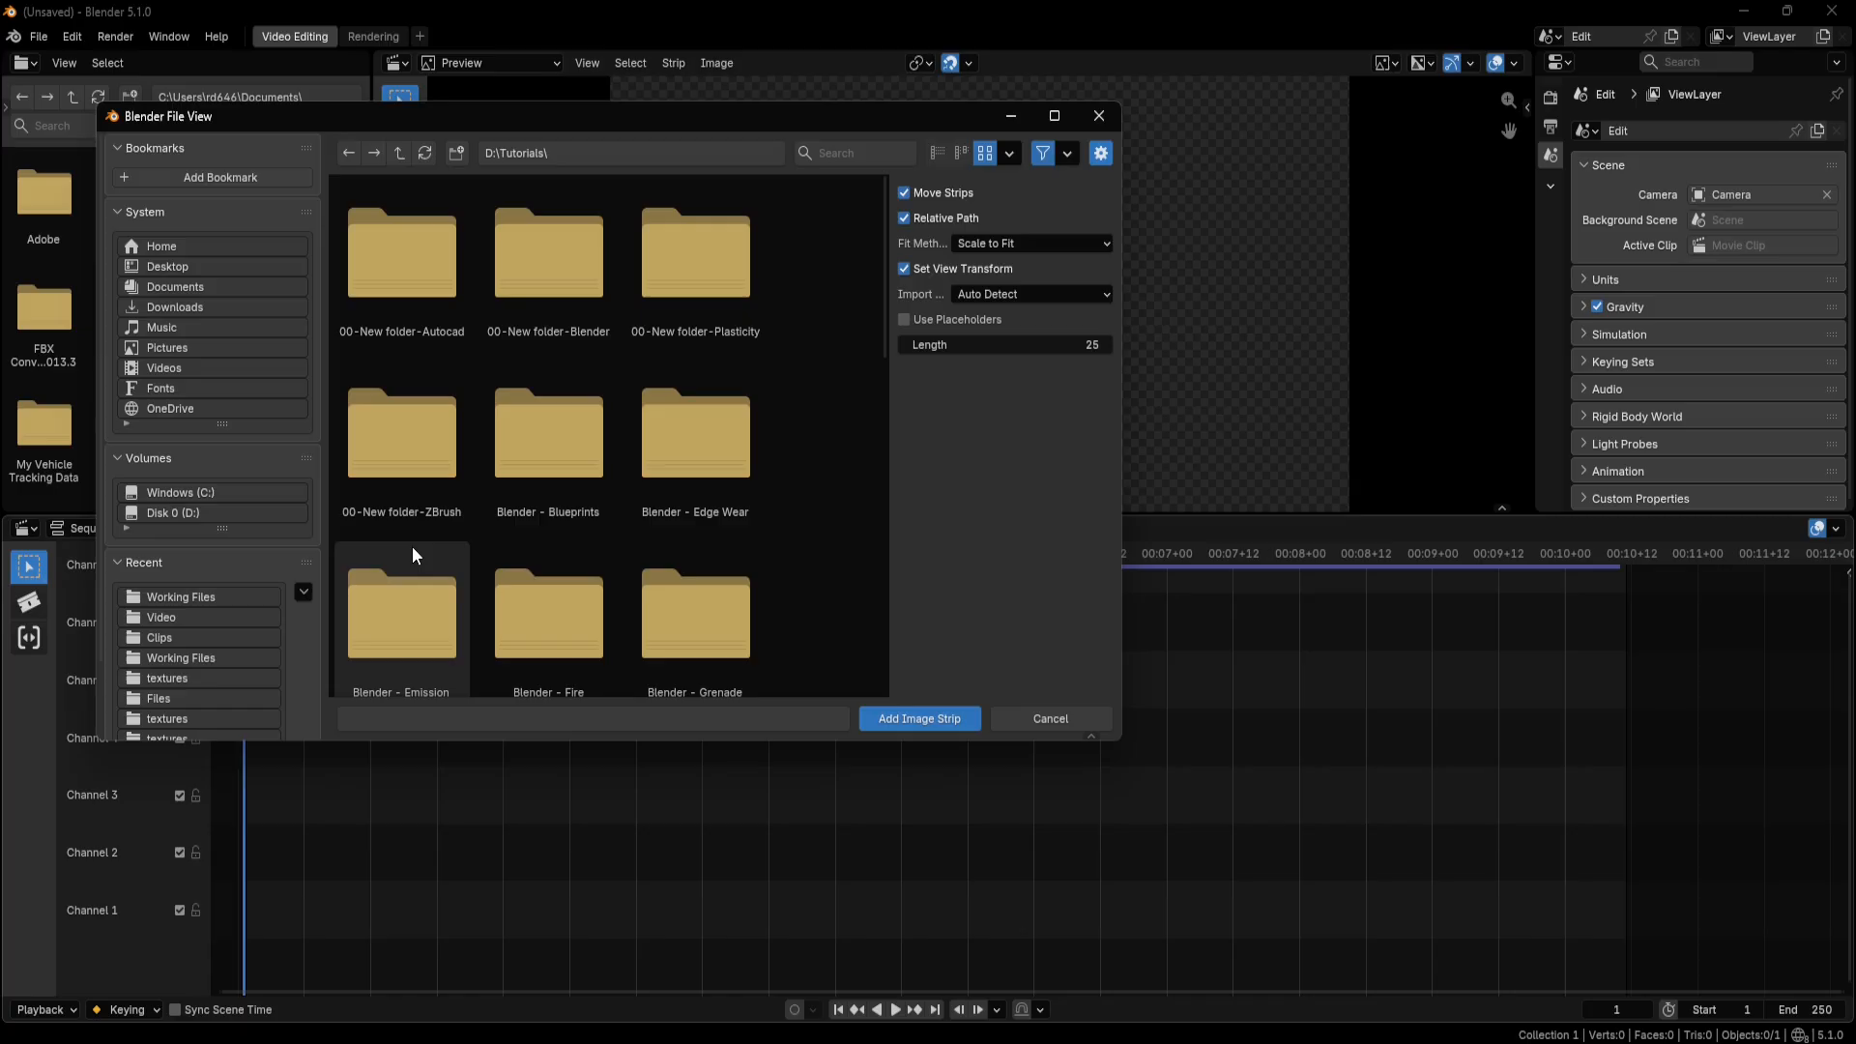
double_click(508, 594)
double_click(527, 290)
double_click(403, 263)
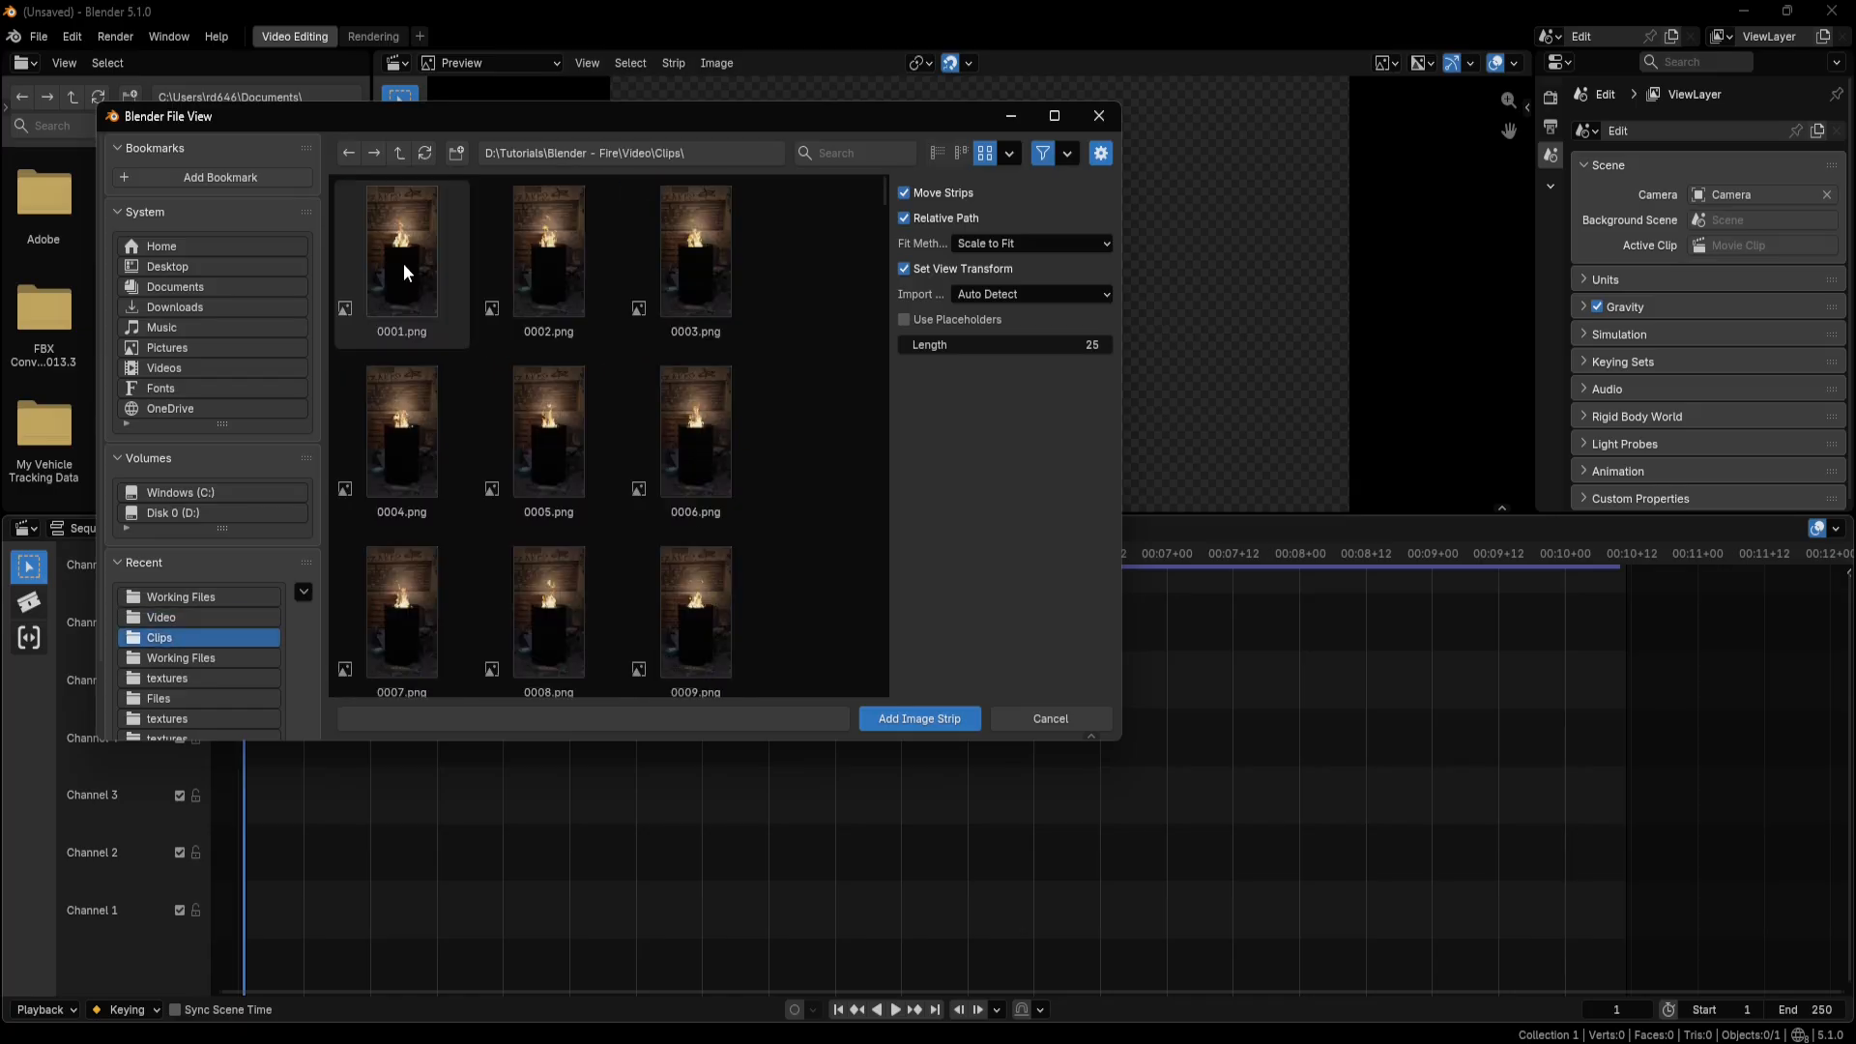
Select the frames 0001.png through 0250.png and set the fit method to Use Original Size.
click(404, 264)
drag(884, 193, 889, 704)
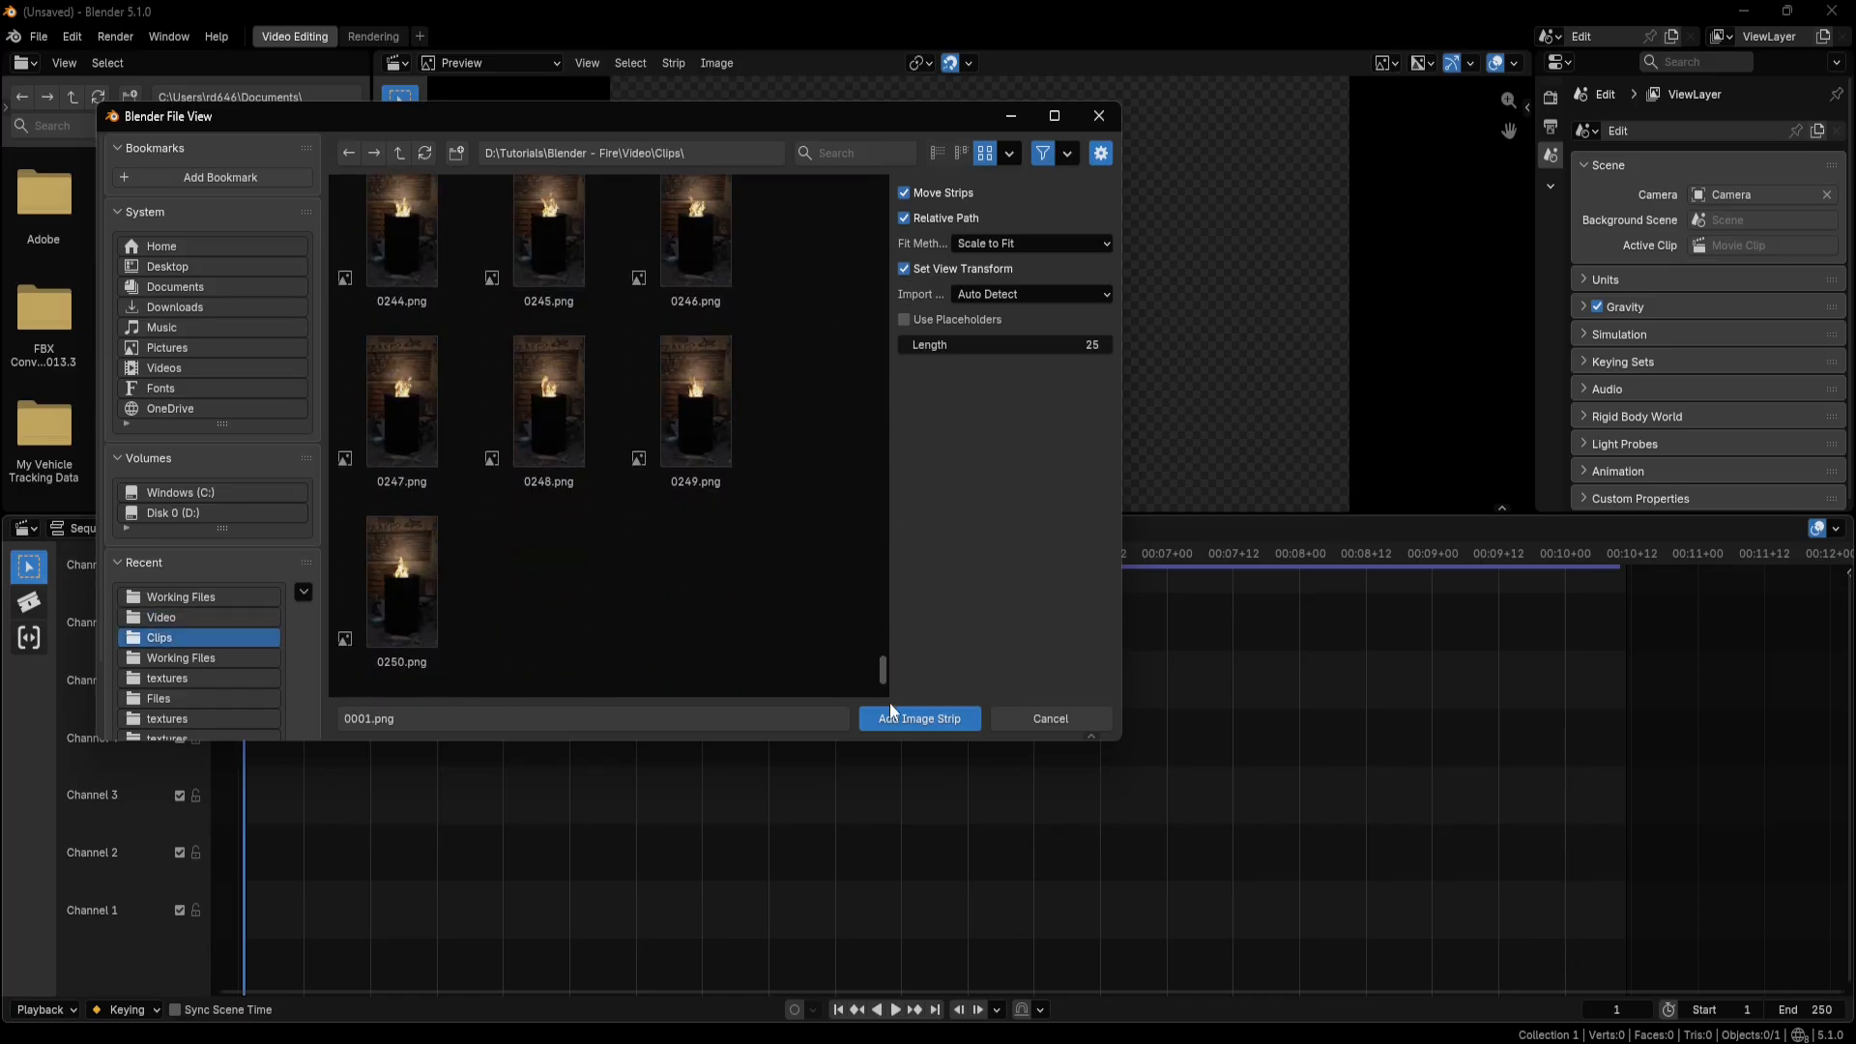
shift+click(402, 588)
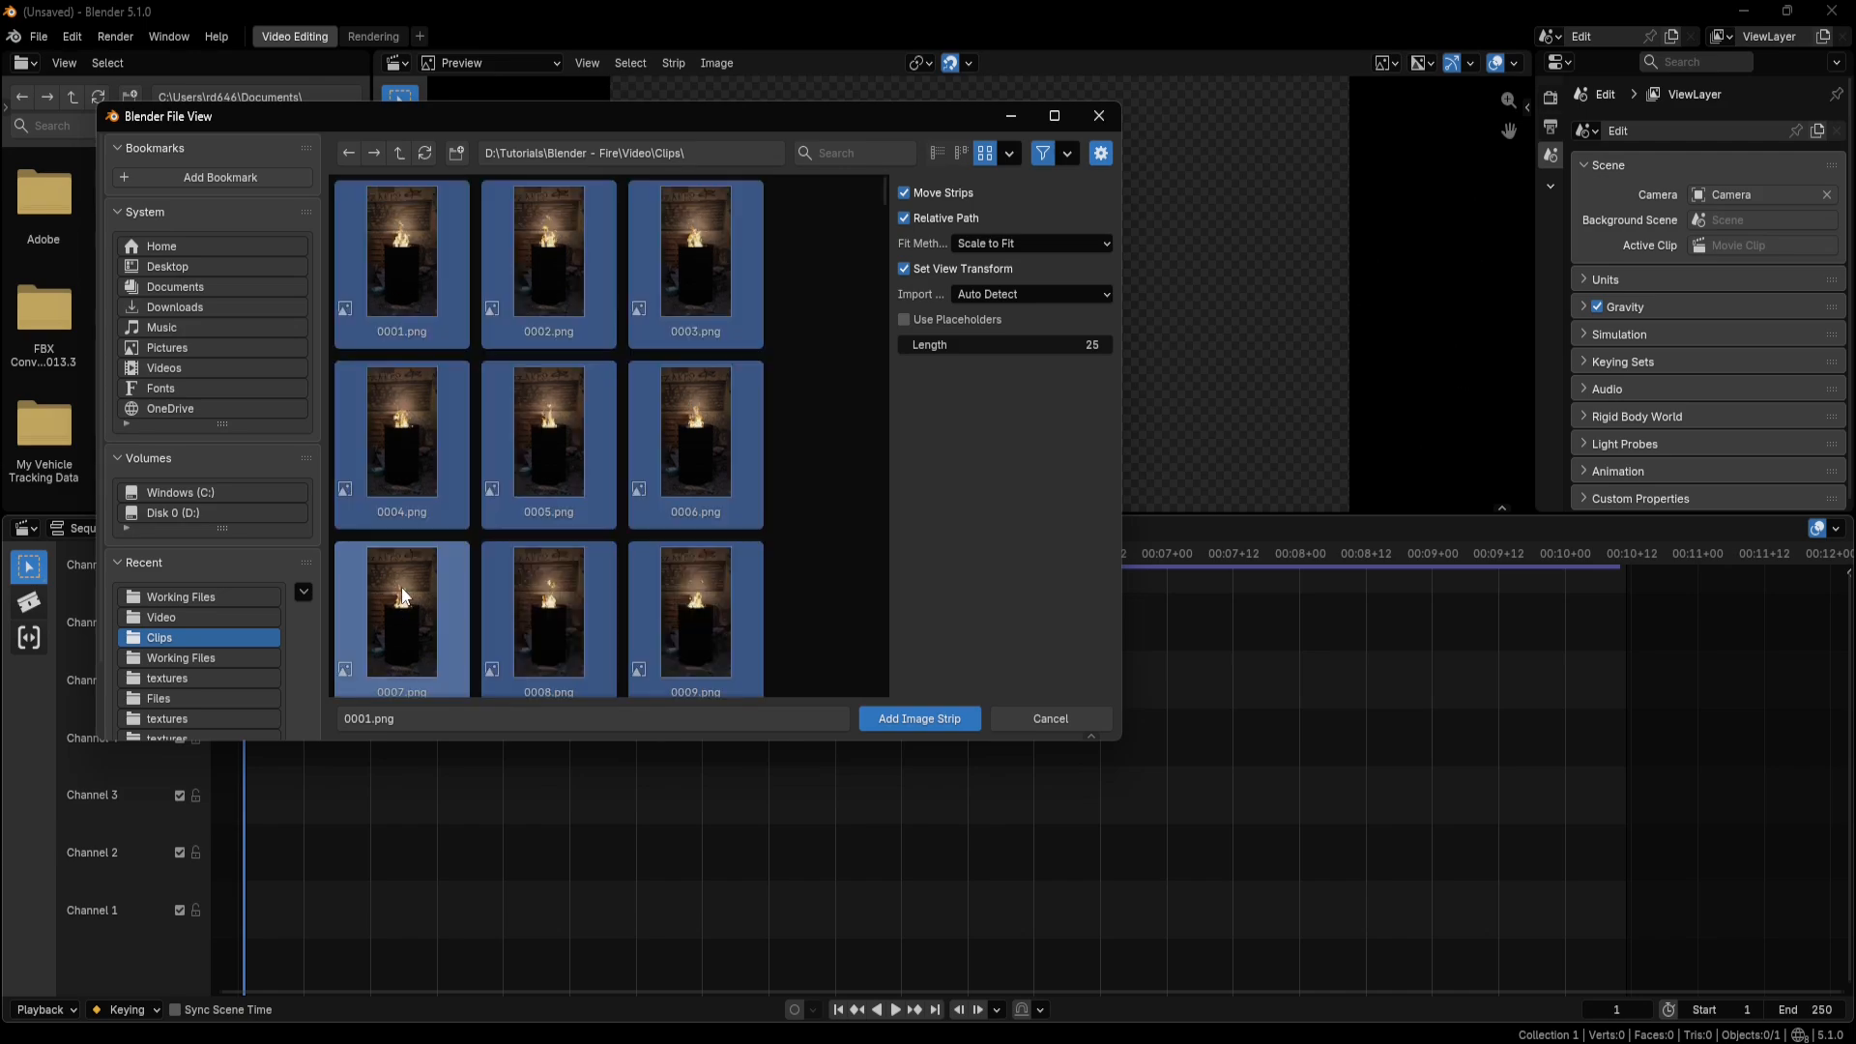
click(1106, 243)
click(1034, 332)
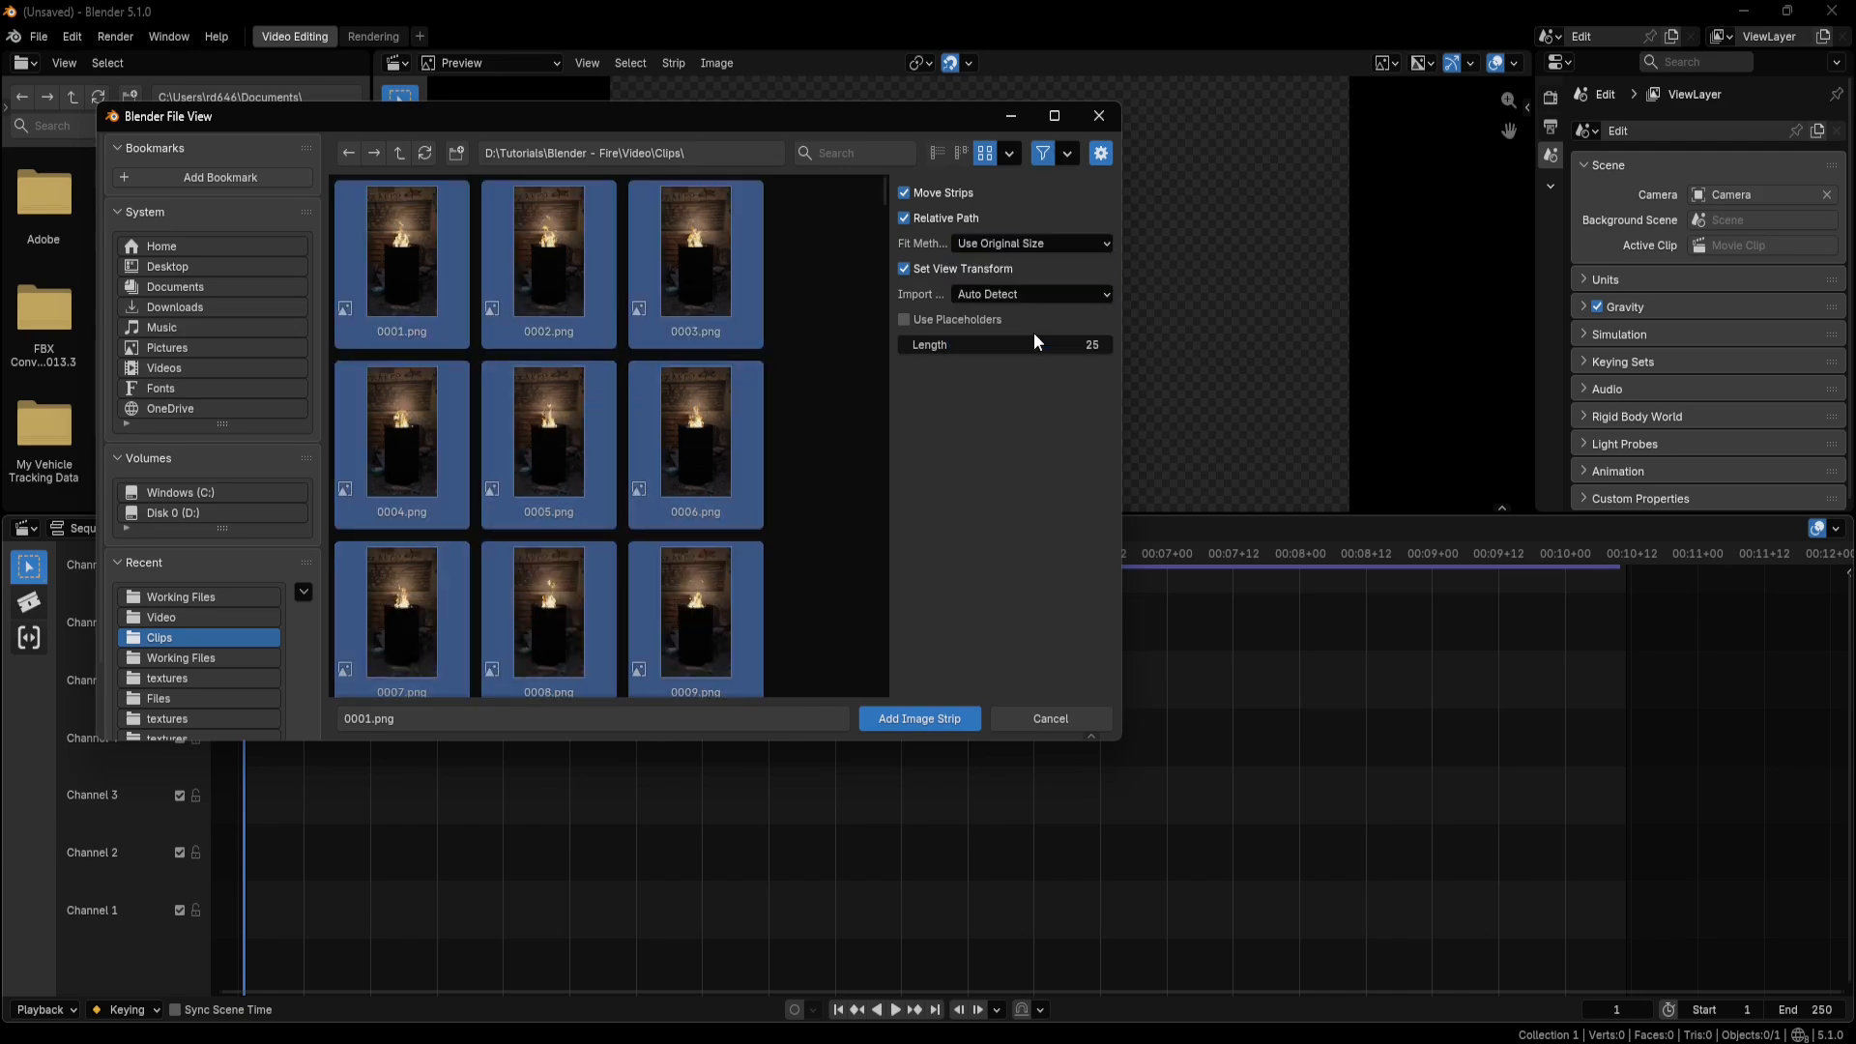
Add the selected frames as an image strip and place it in Channel 1, starting at frame 1.
click(907, 718)
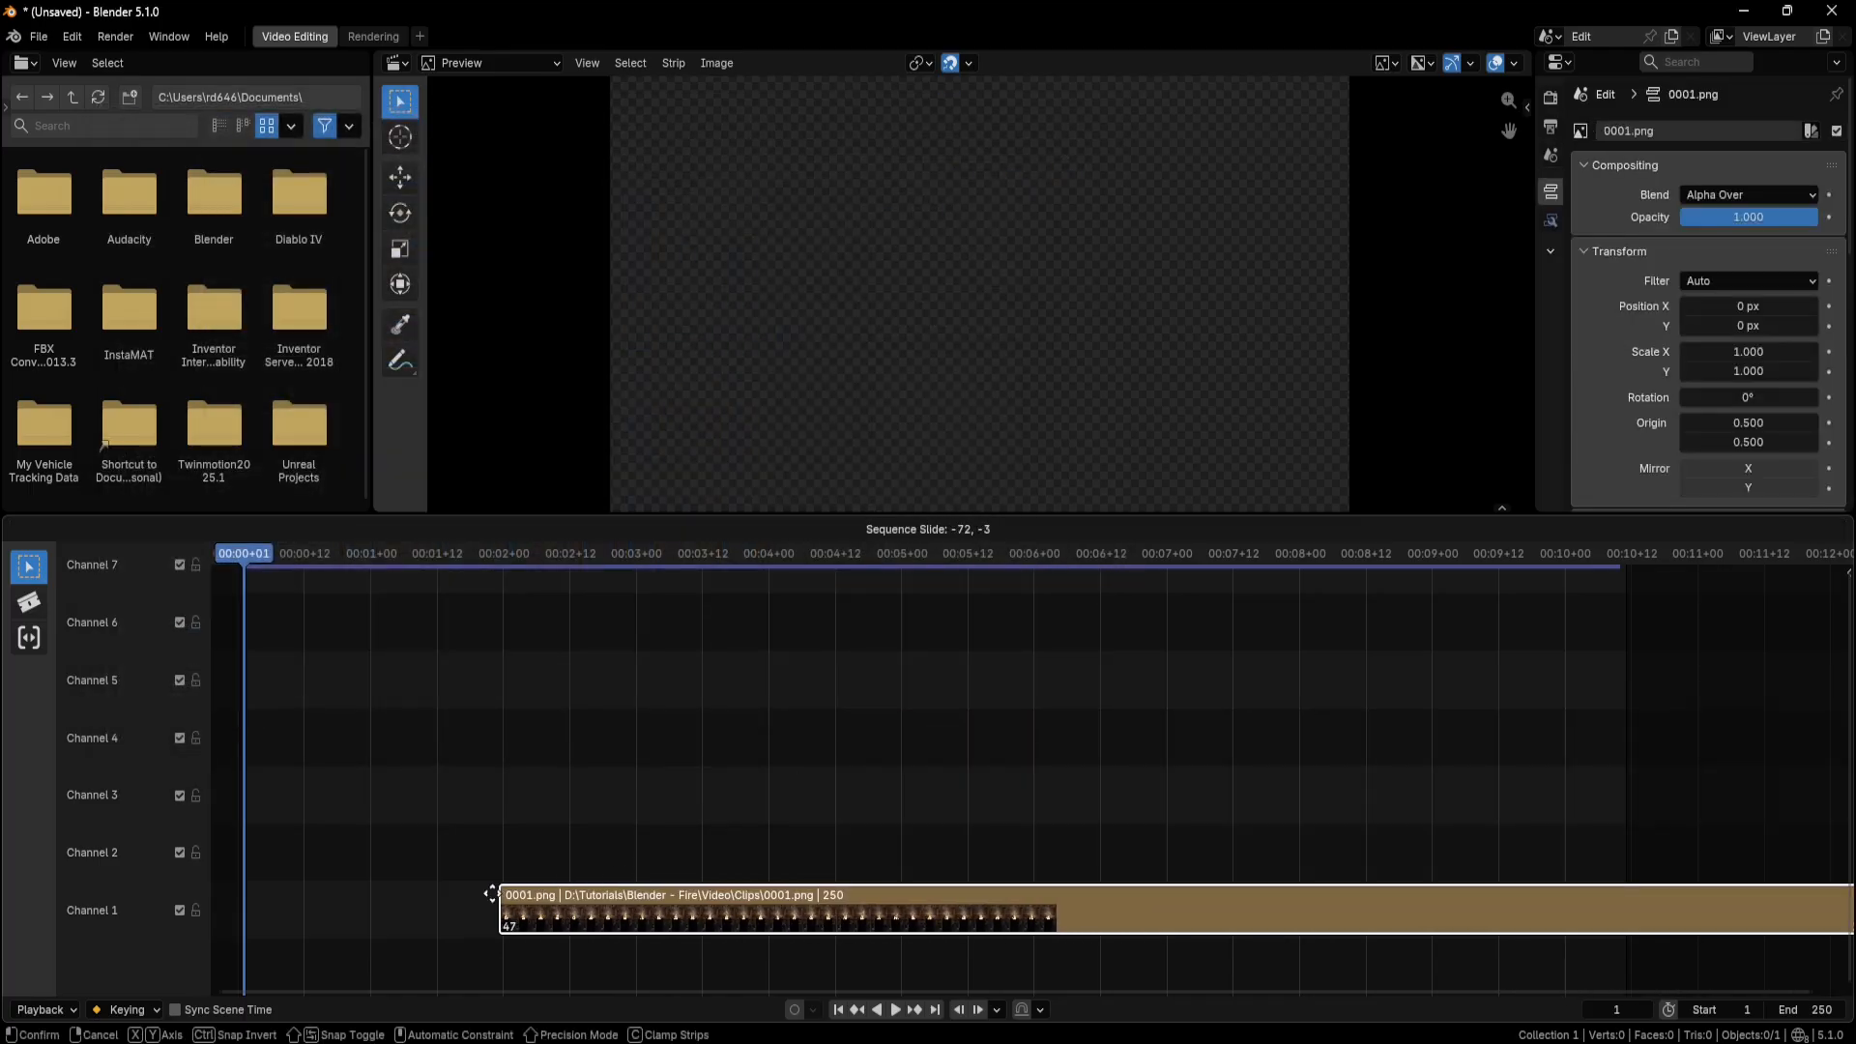
click(314, 916)
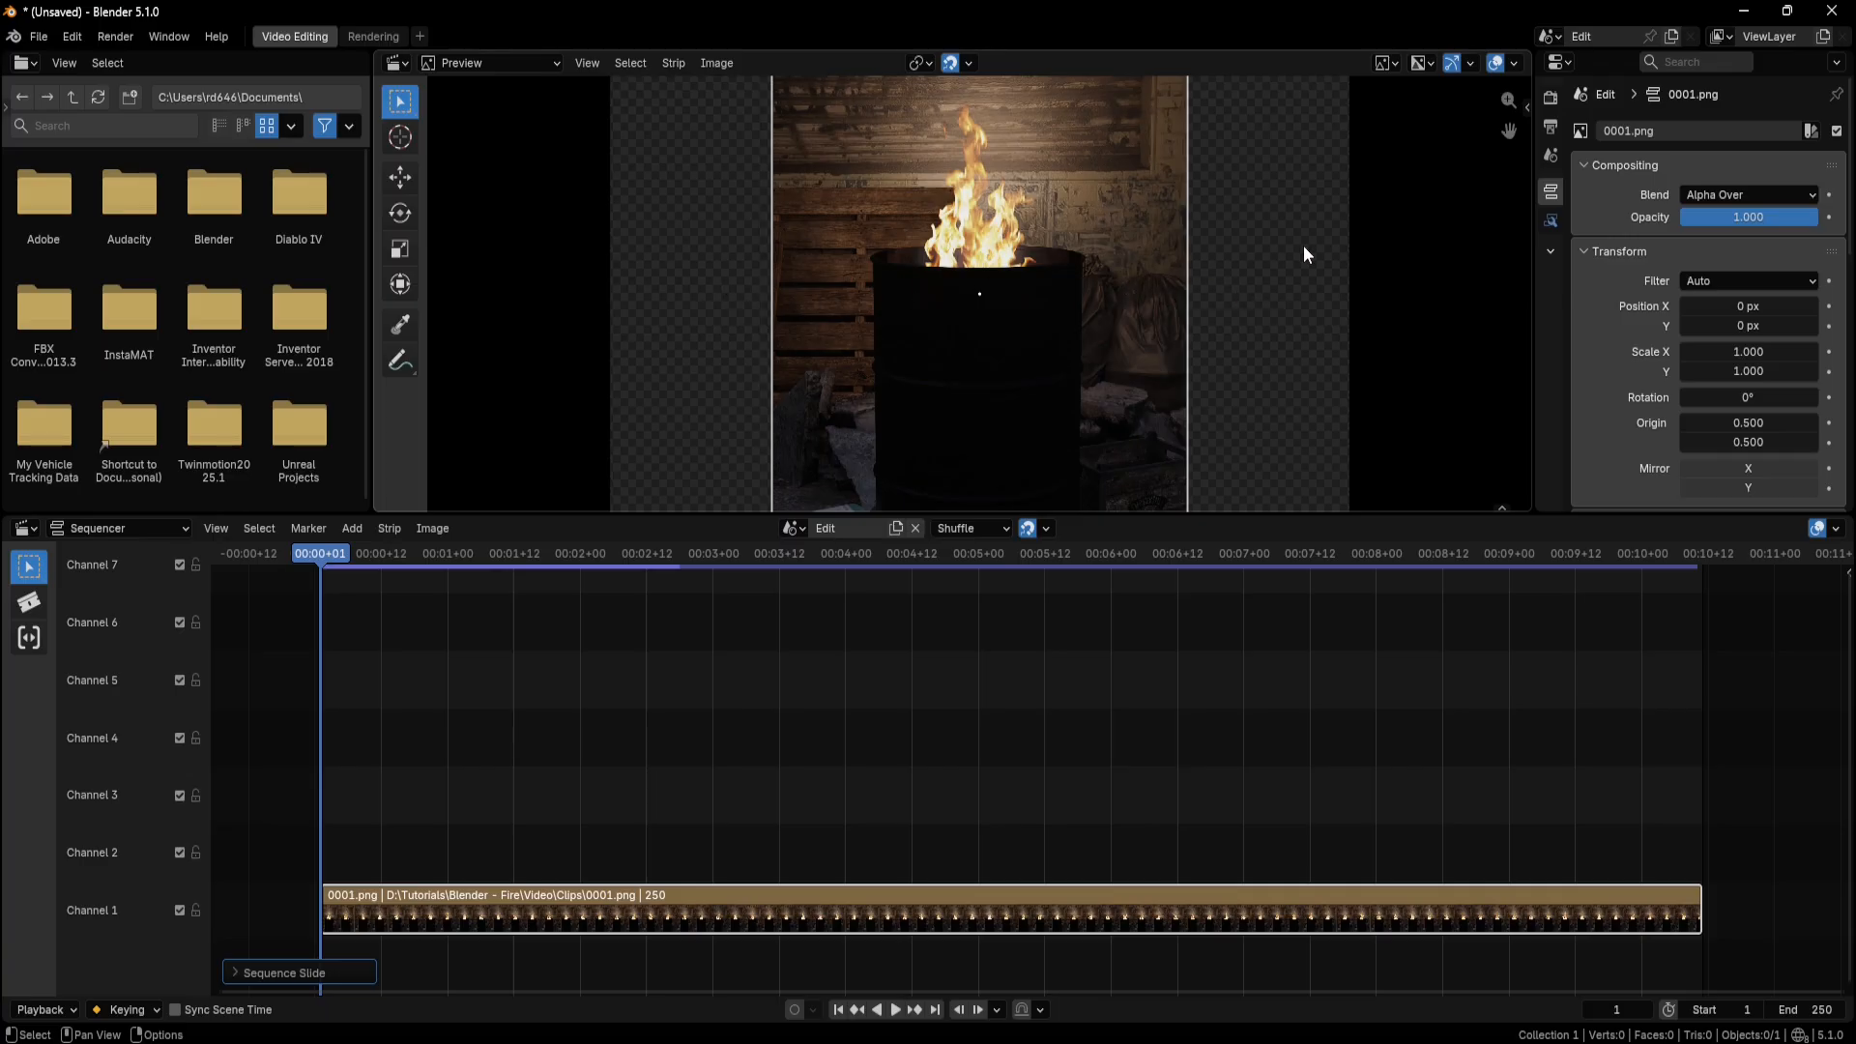
Set the output resolution to 1080 px wide by 1920 px high.
click(1554, 129)
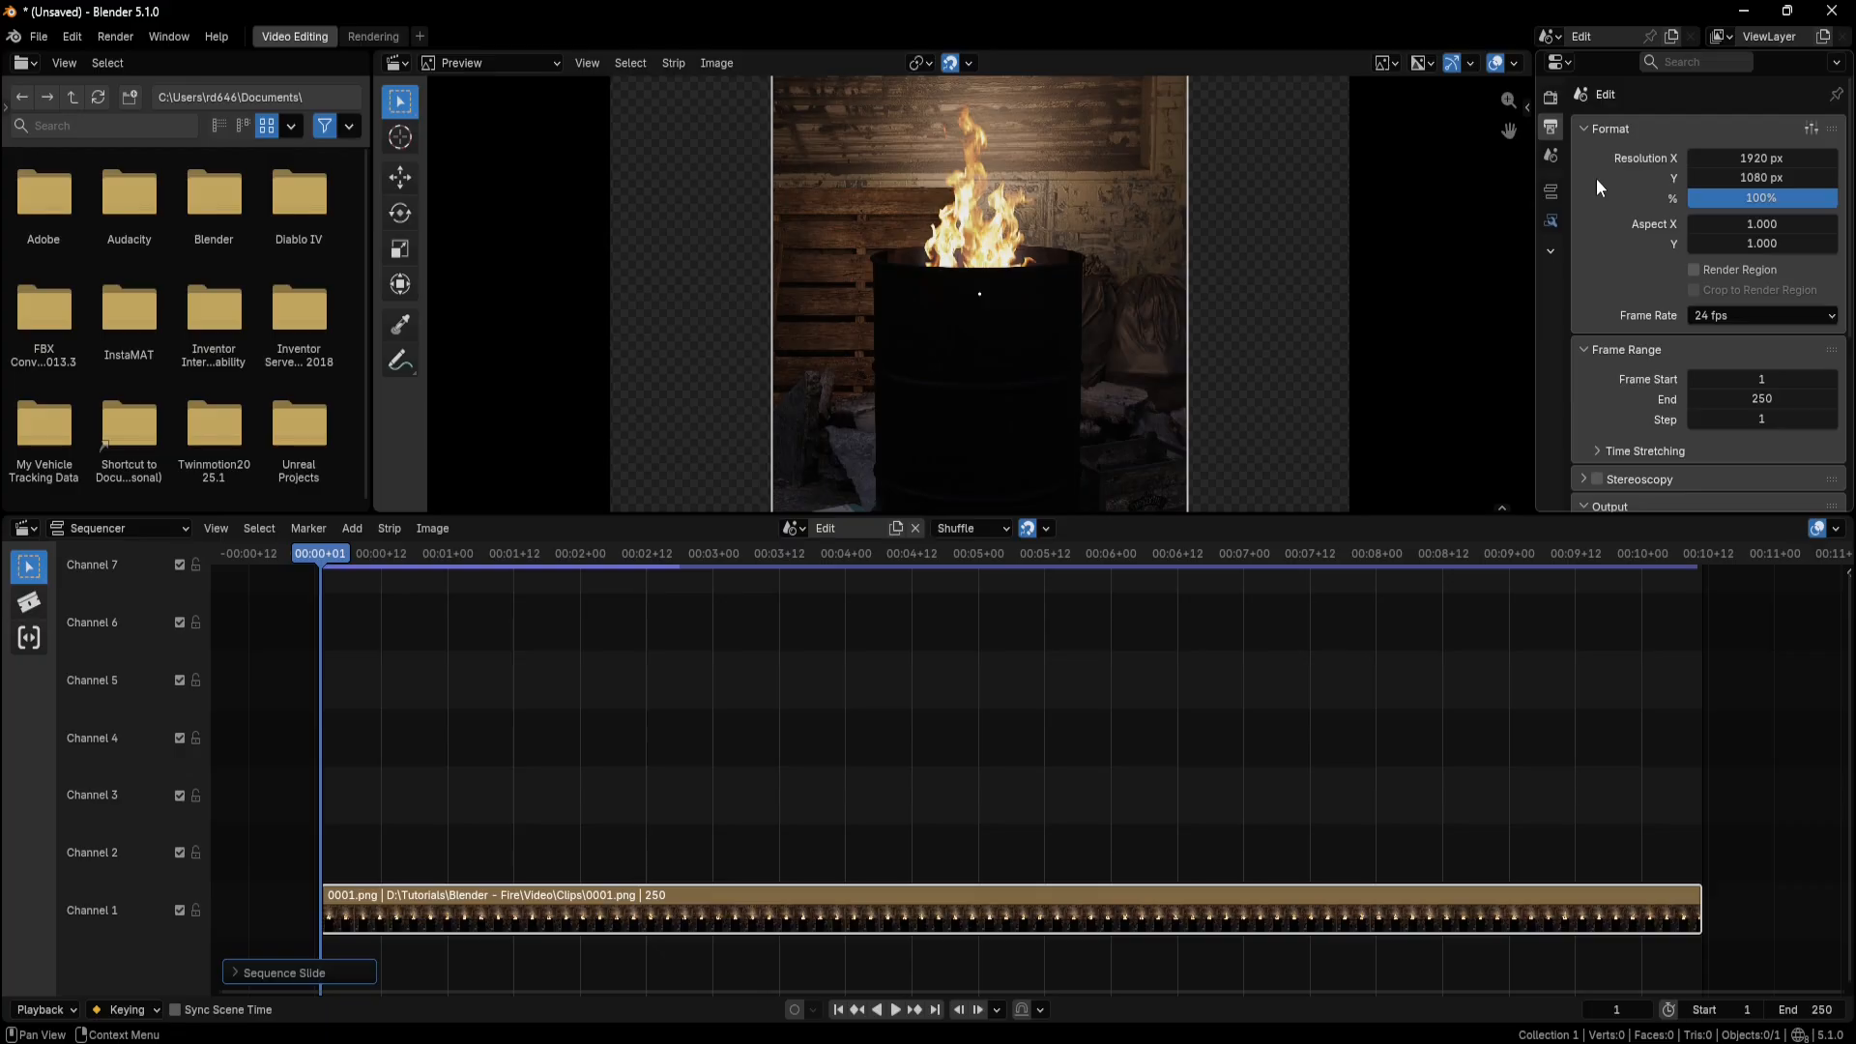
click(1745, 160)
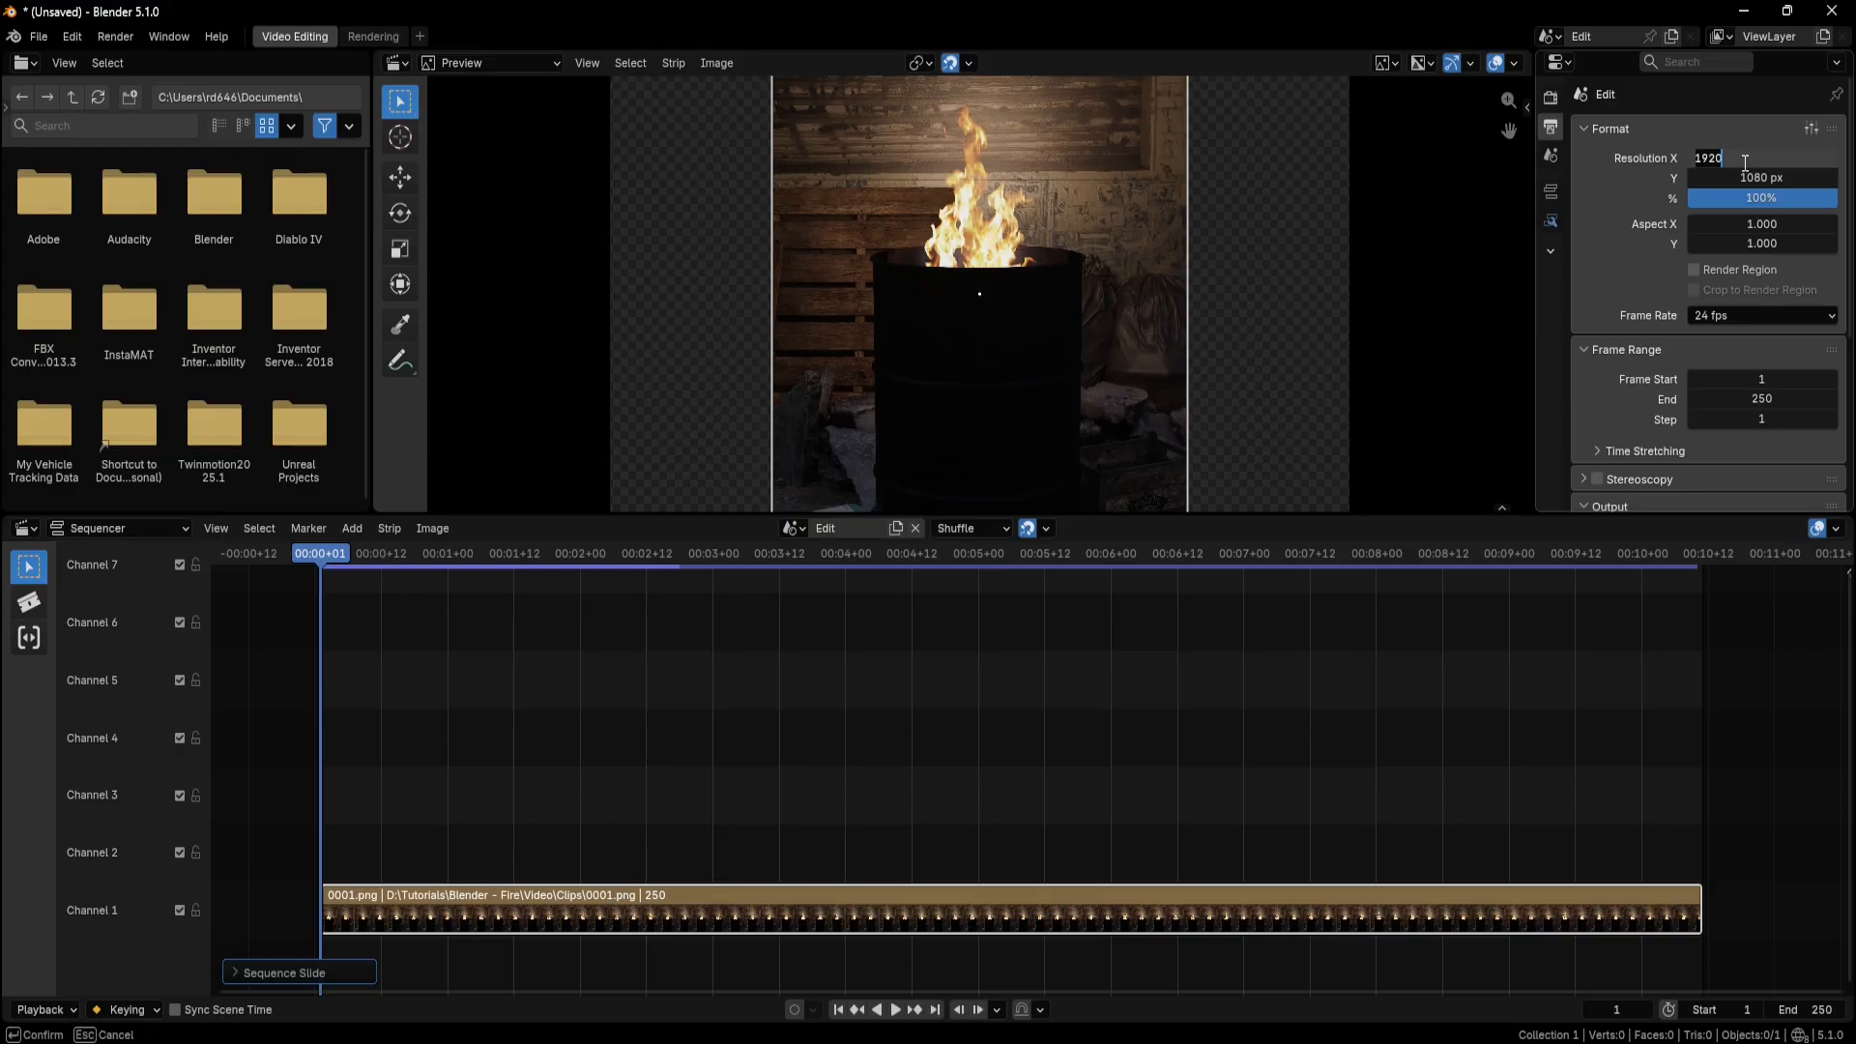
text(1080)
key(Return)
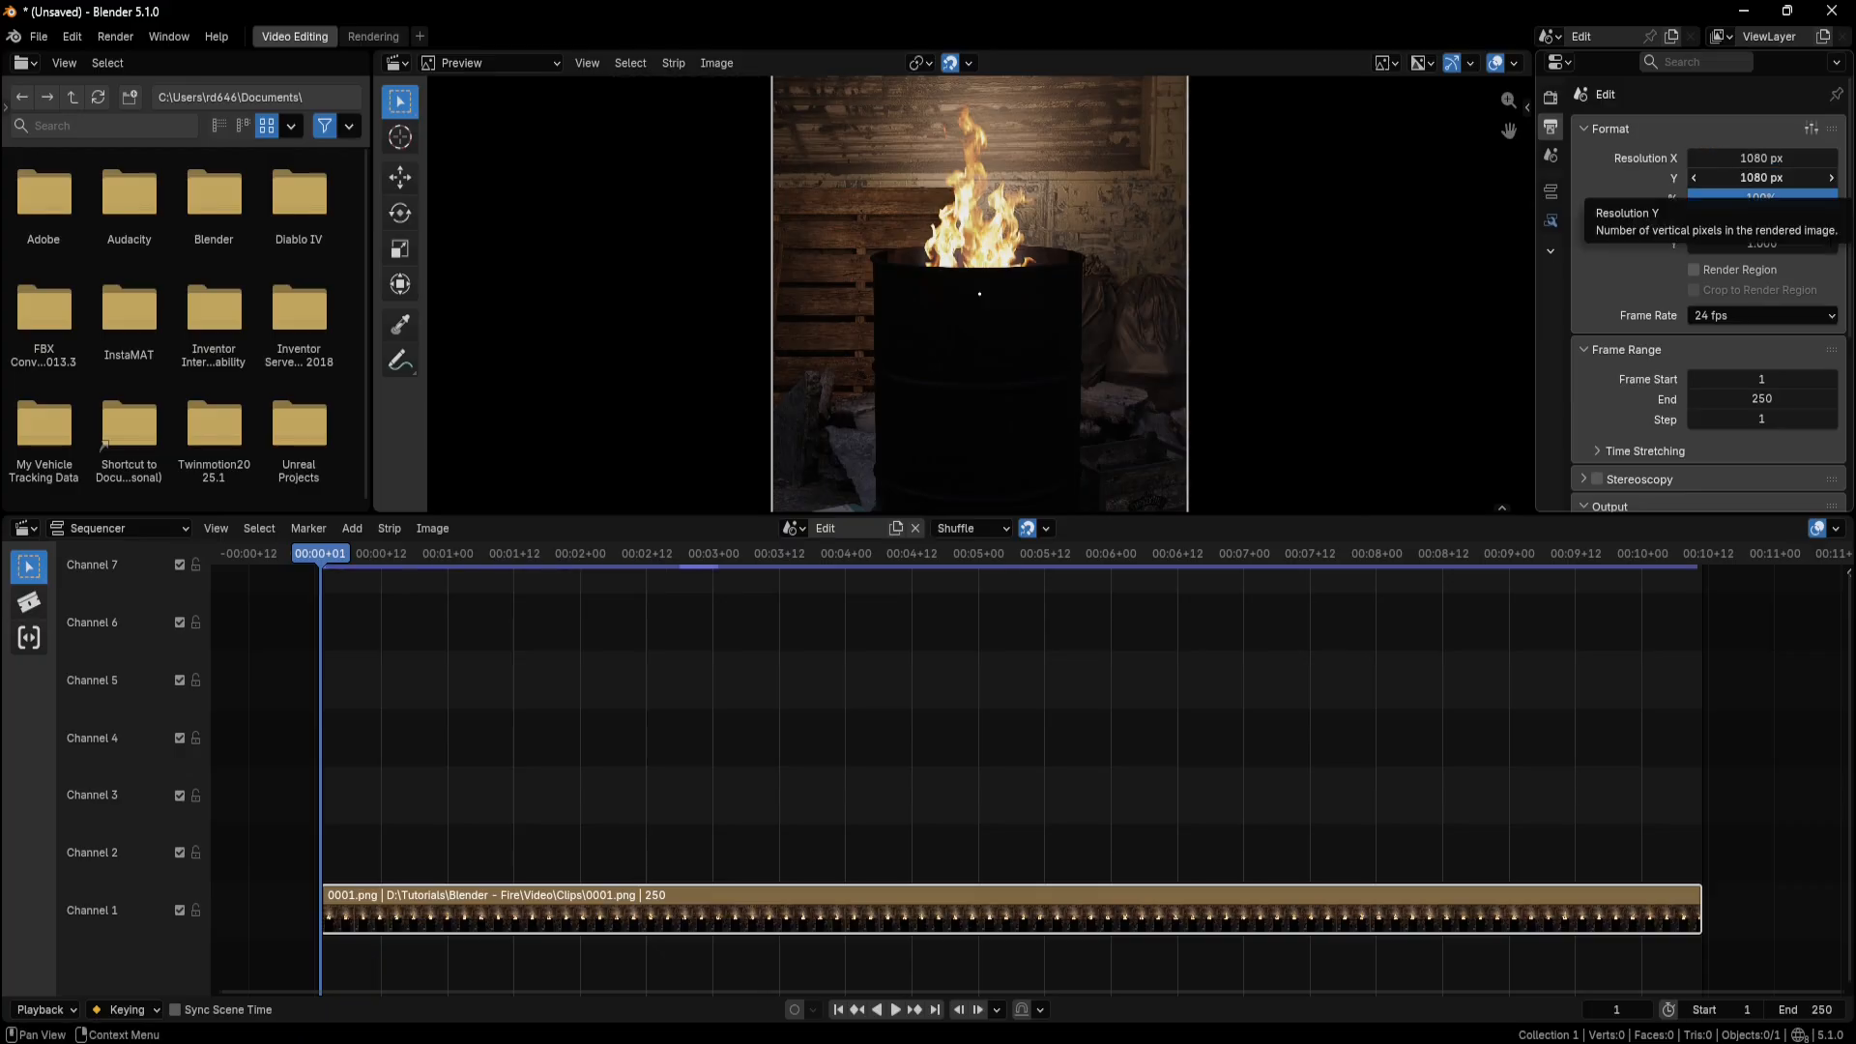
click(1735, 177)
text(1920)
key(Return)
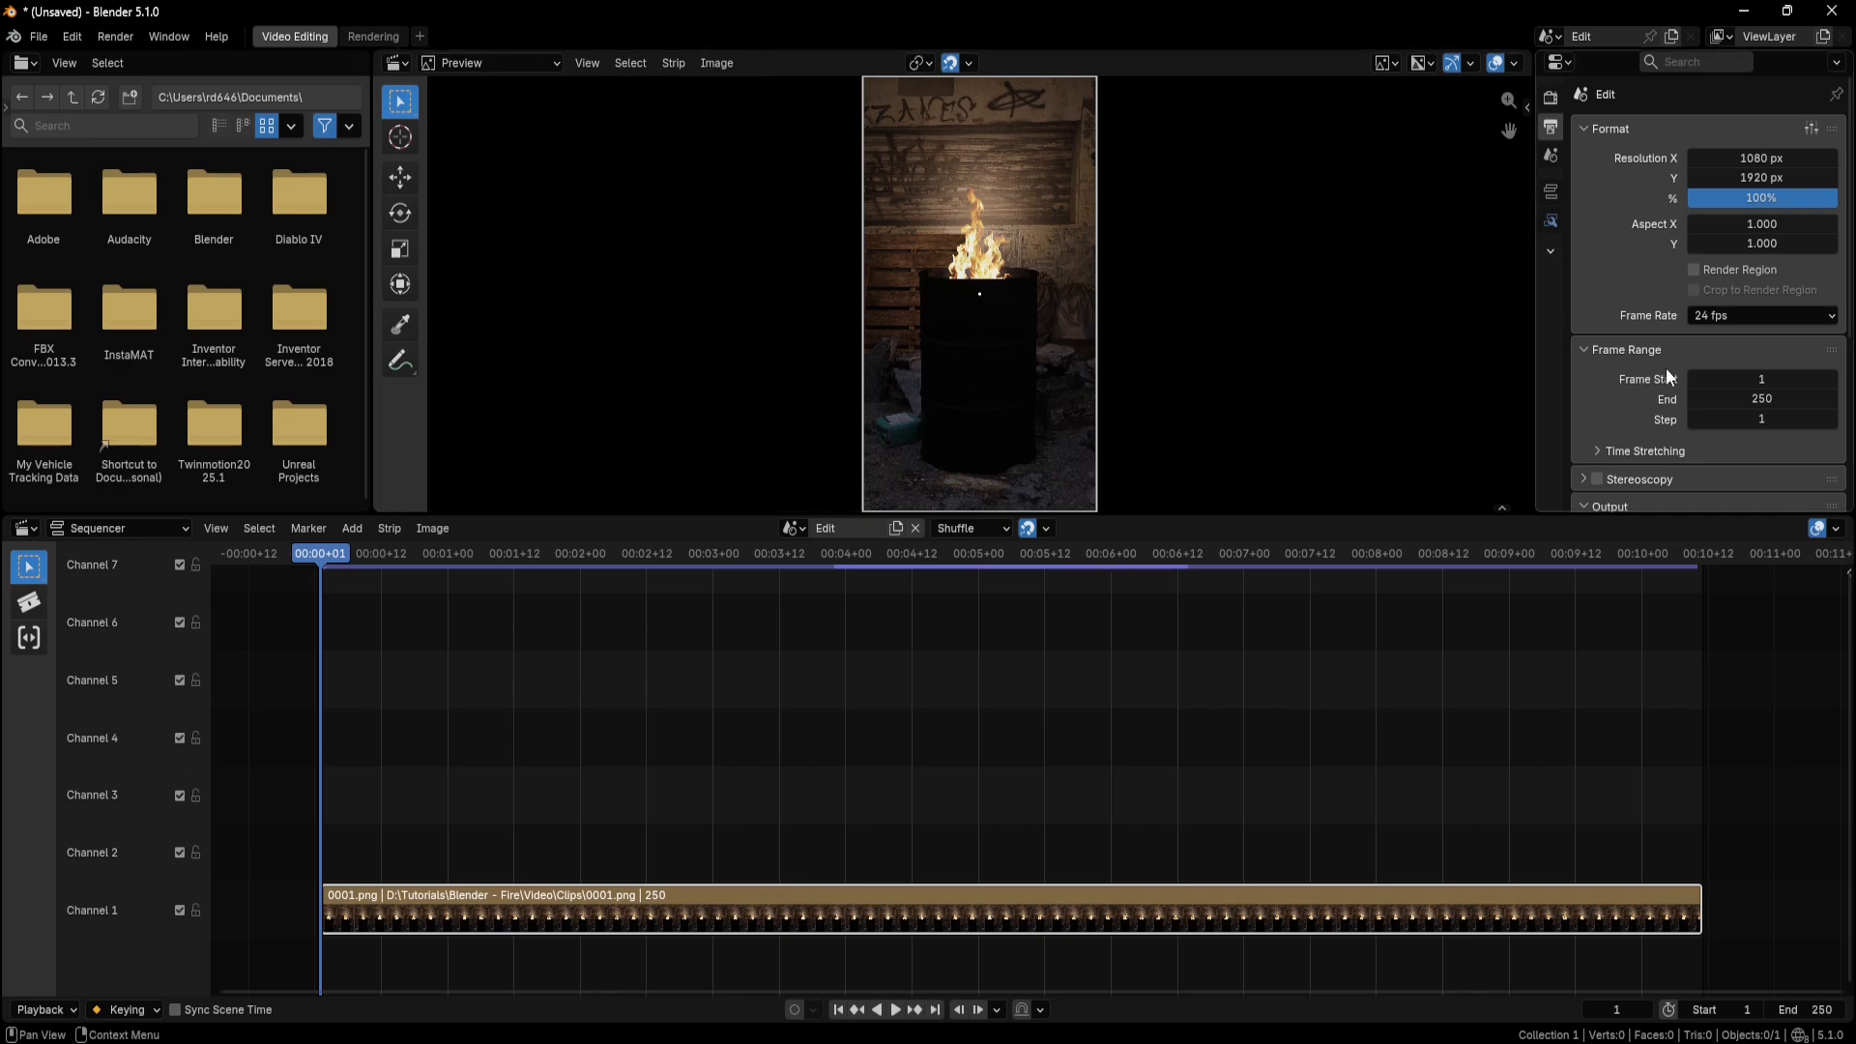
Expand the video output's encoding settings and set the output quality to High Quality.
scroll(1665, 406, down, 5)
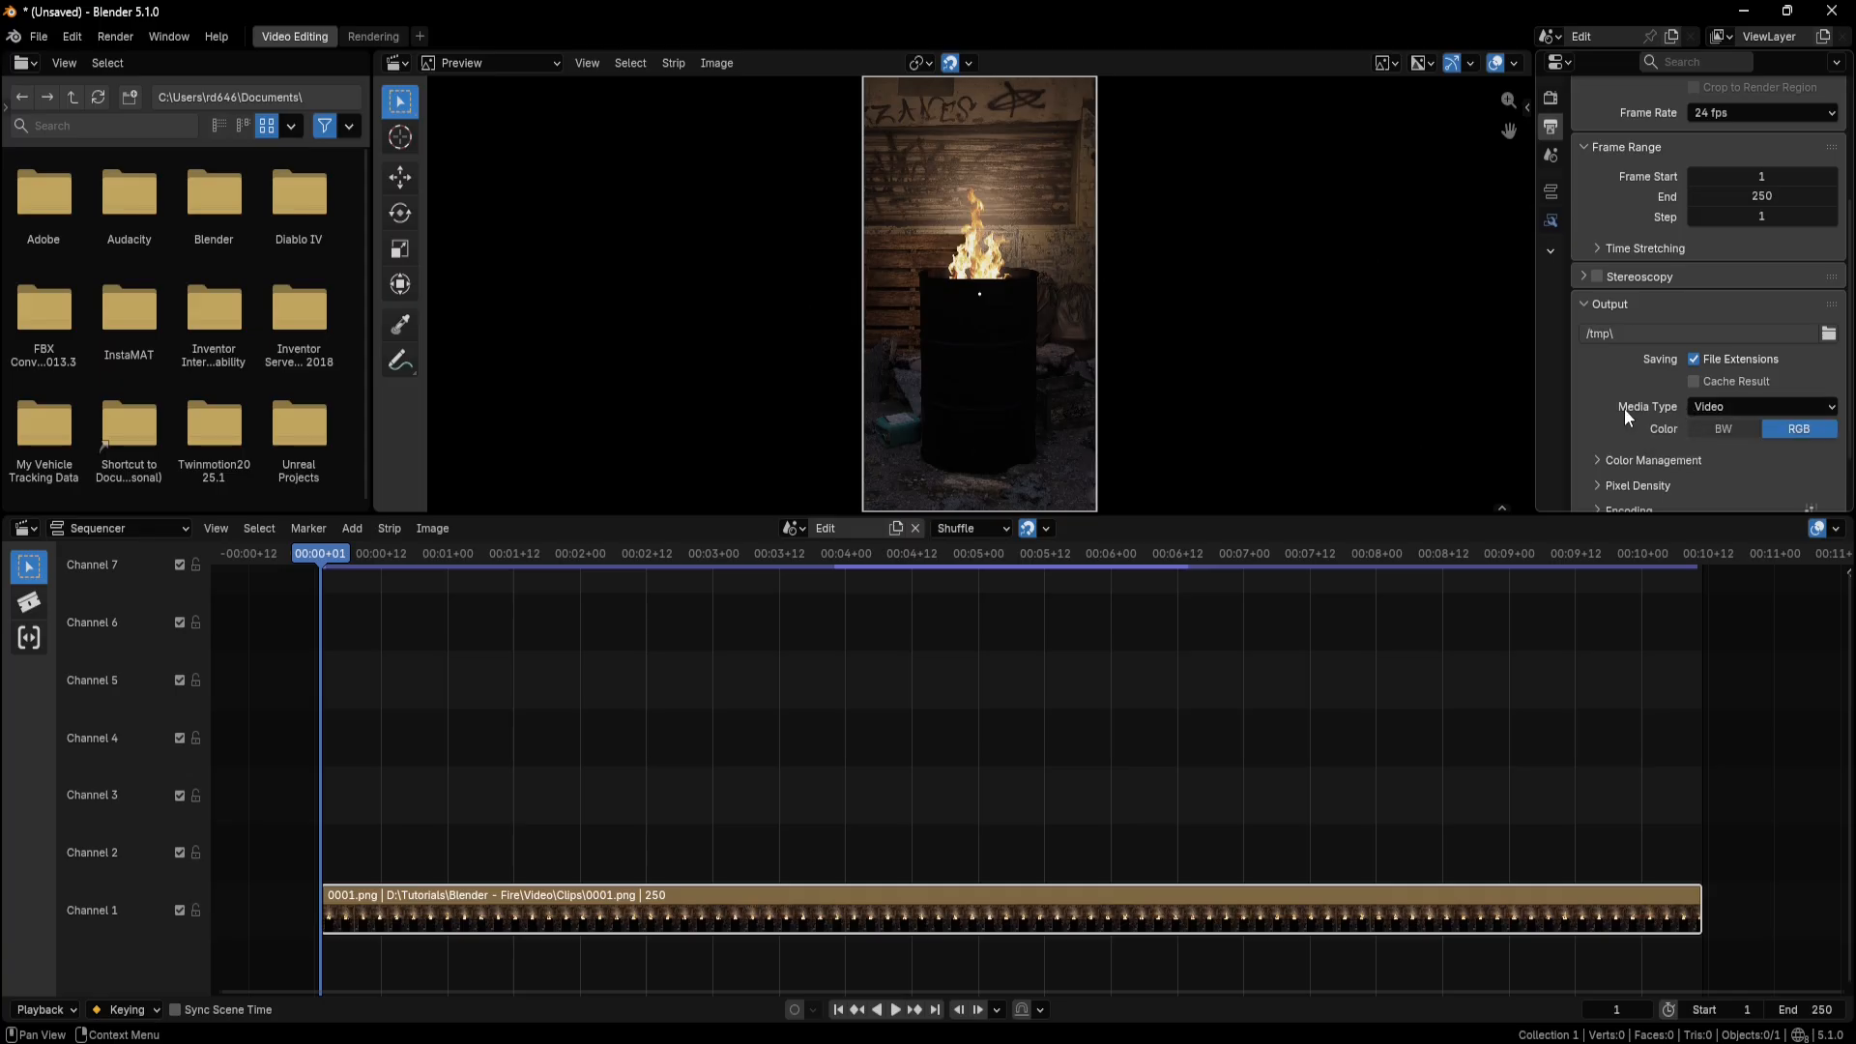
scroll(1626, 416, down, 2)
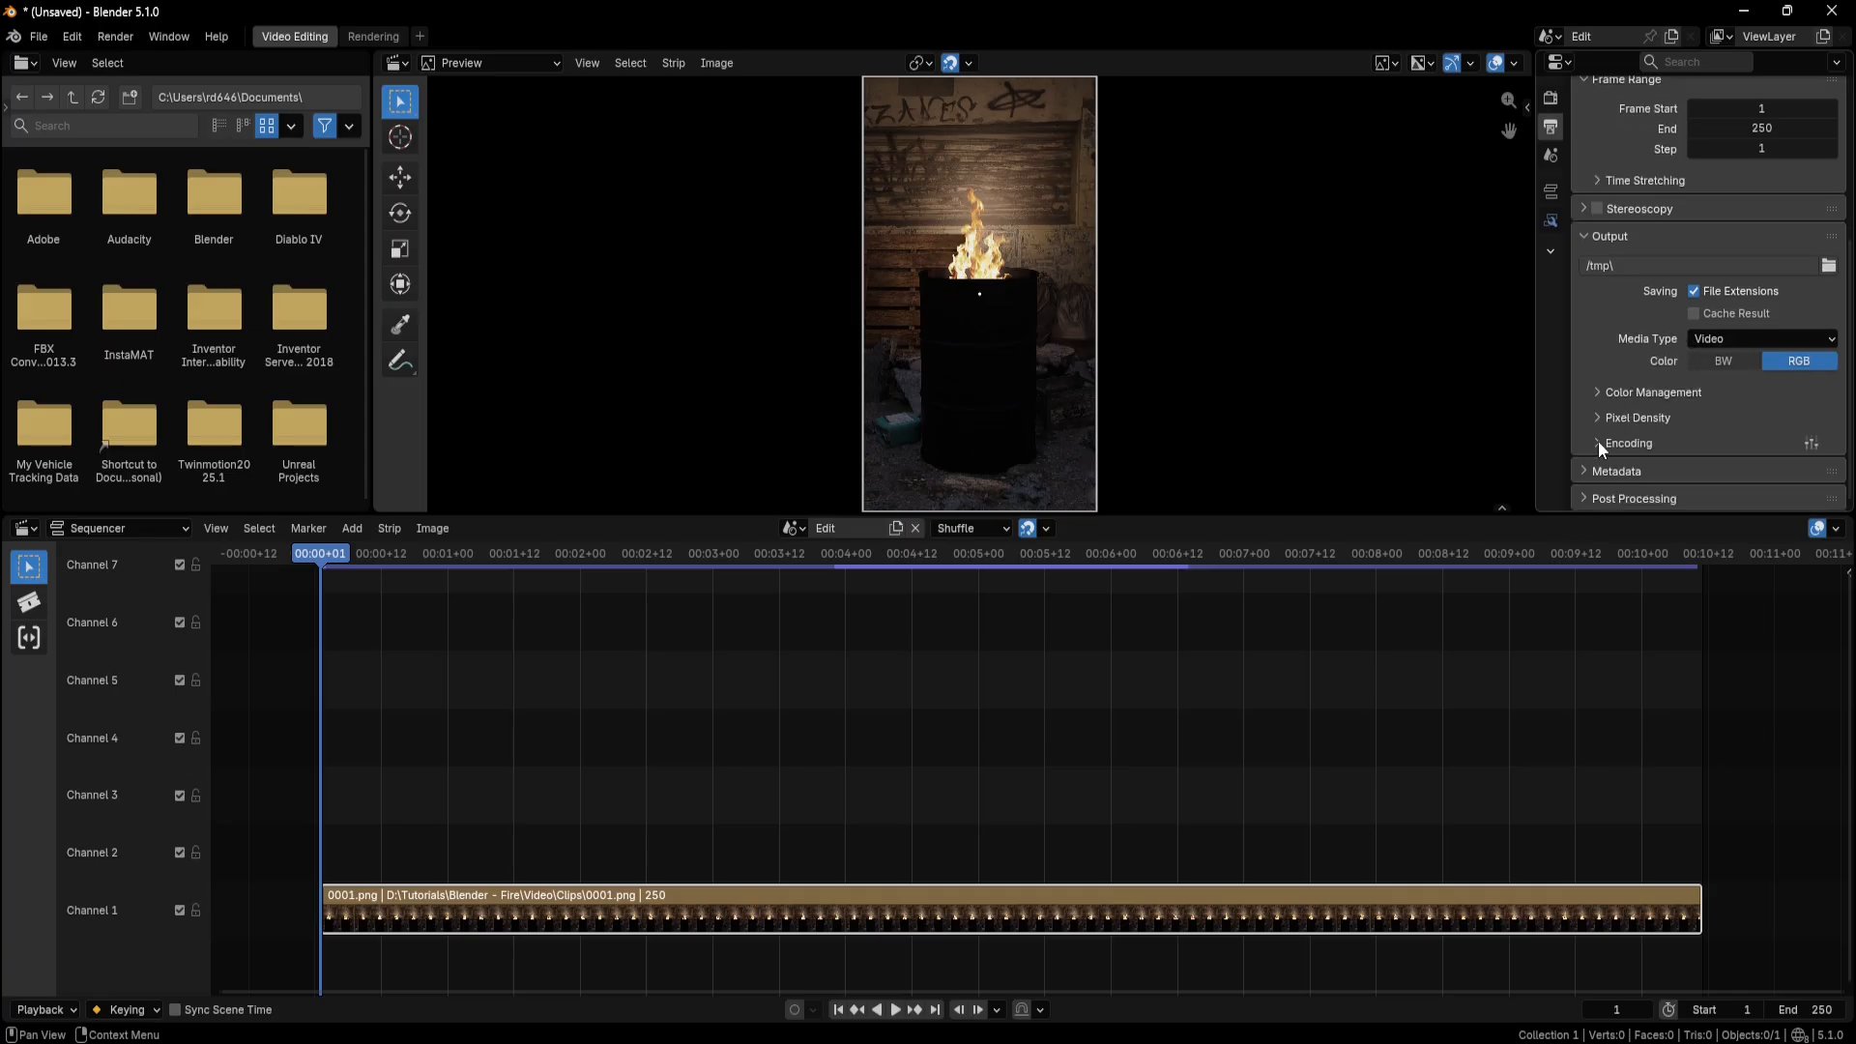
click(1598, 443)
scroll(1627, 404, down, 5)
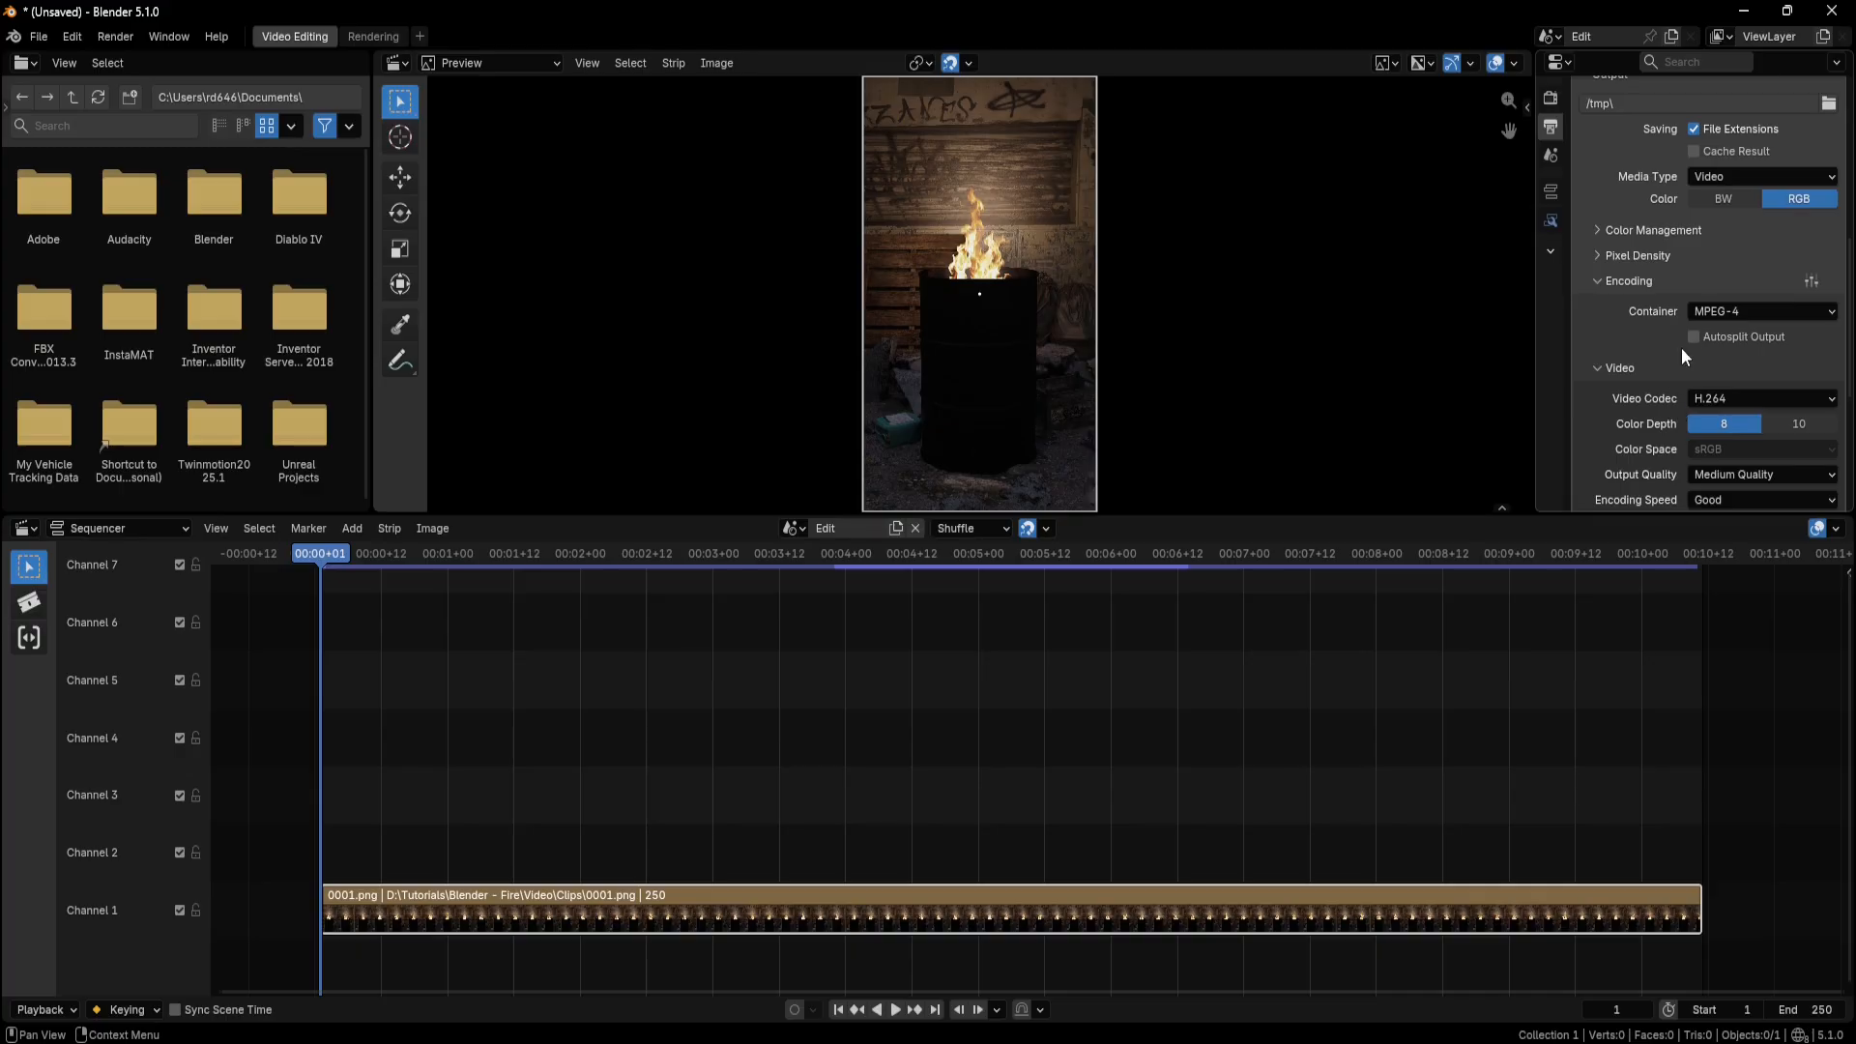
scroll(1679, 316, down, 5)
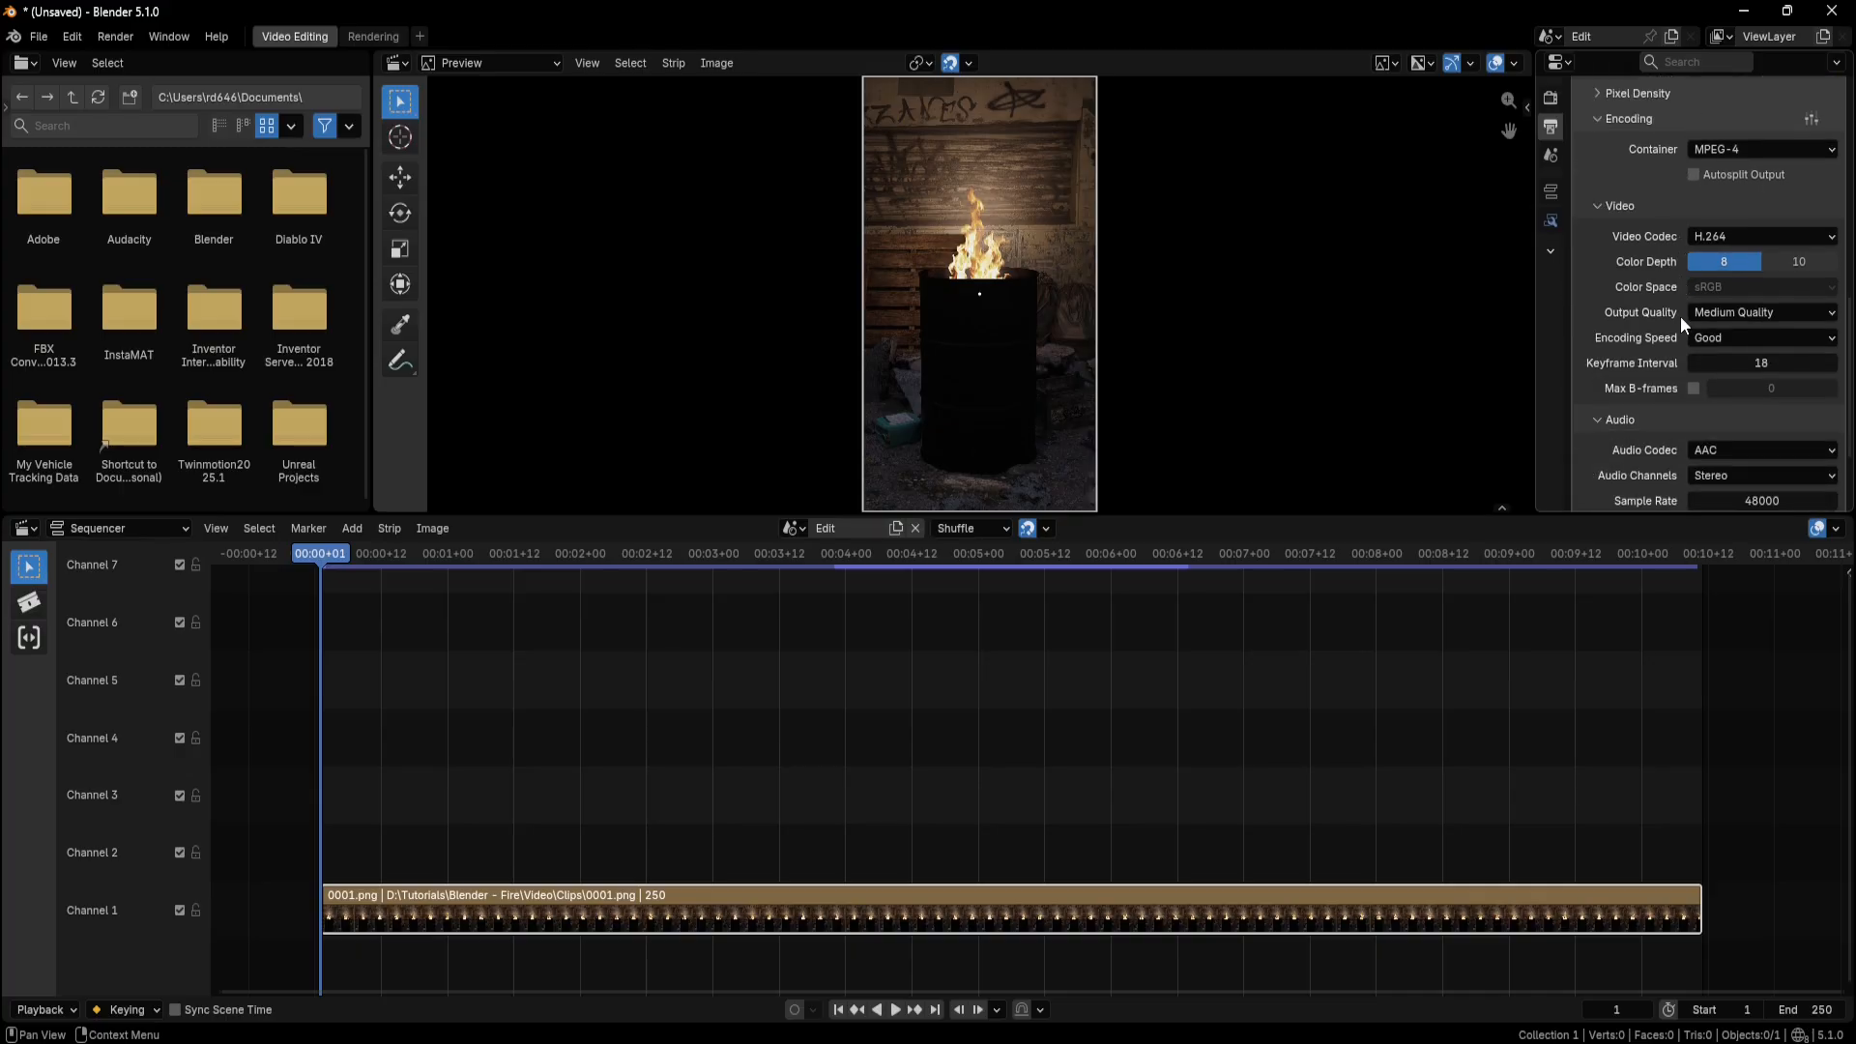
click(1832, 316)
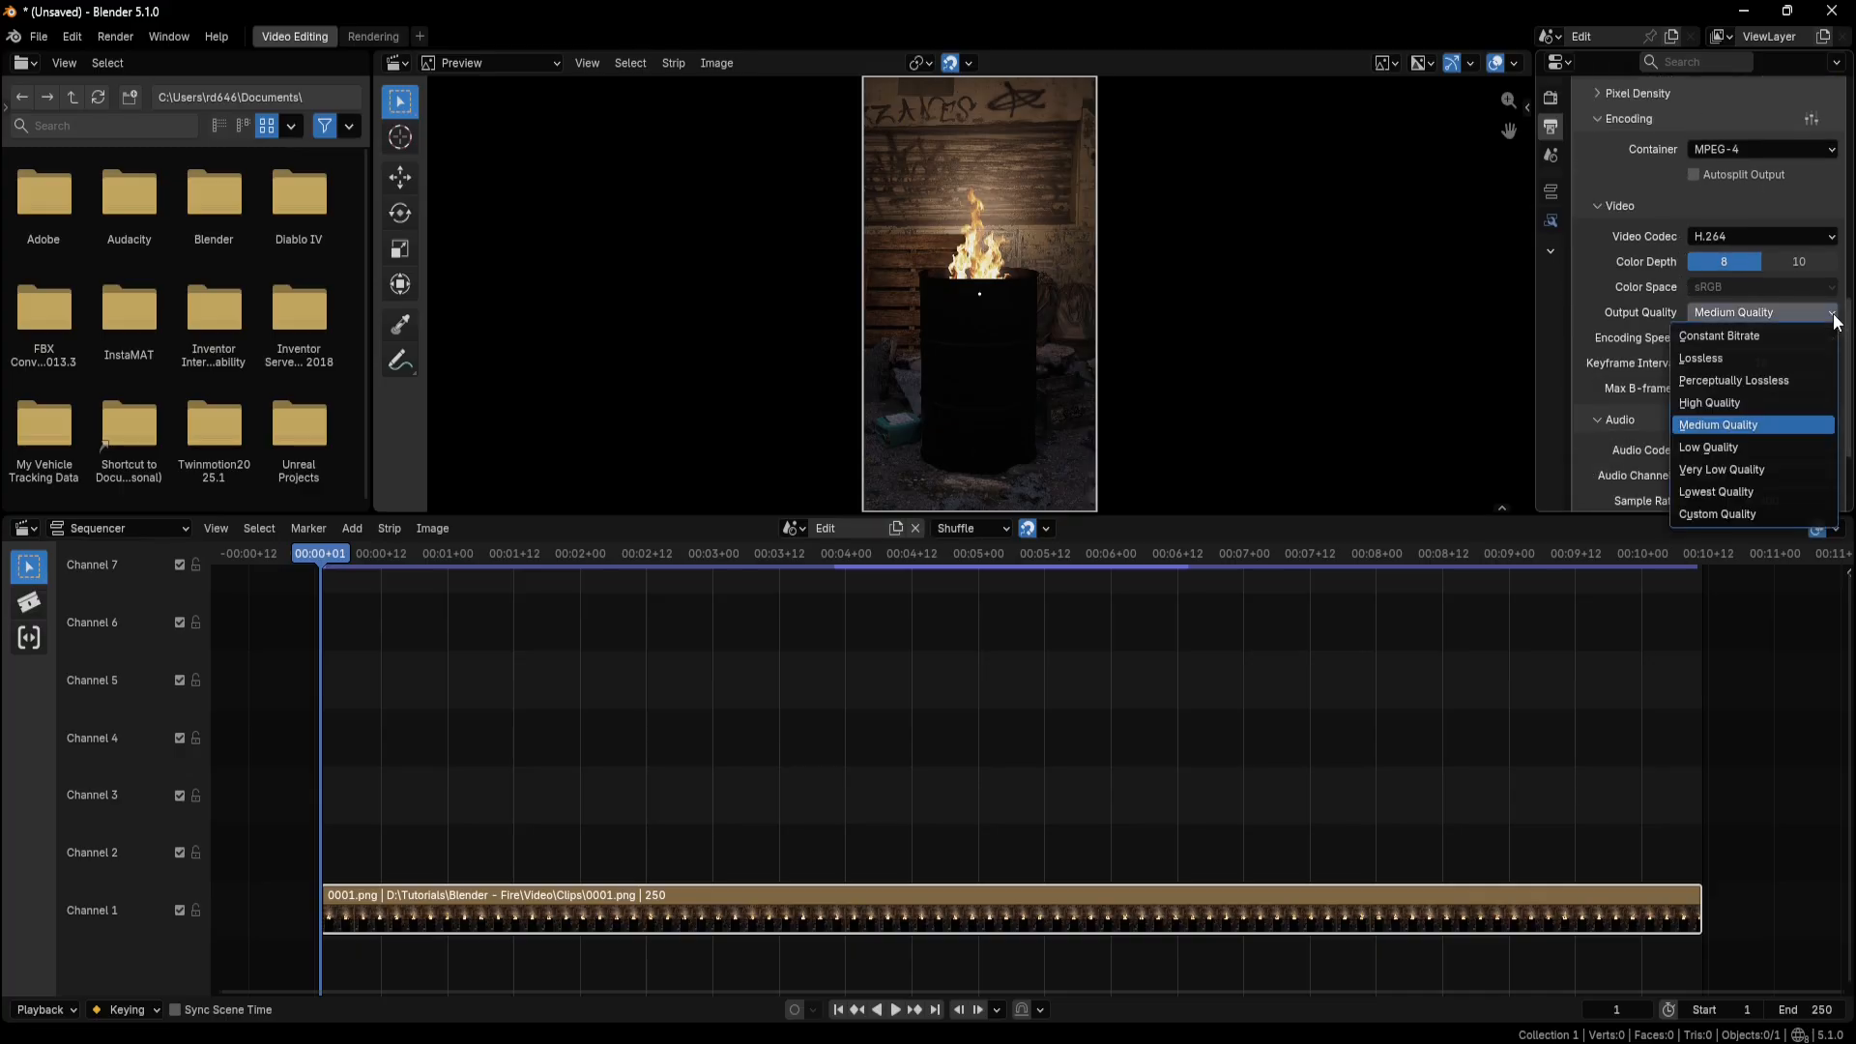
click(1725, 404)
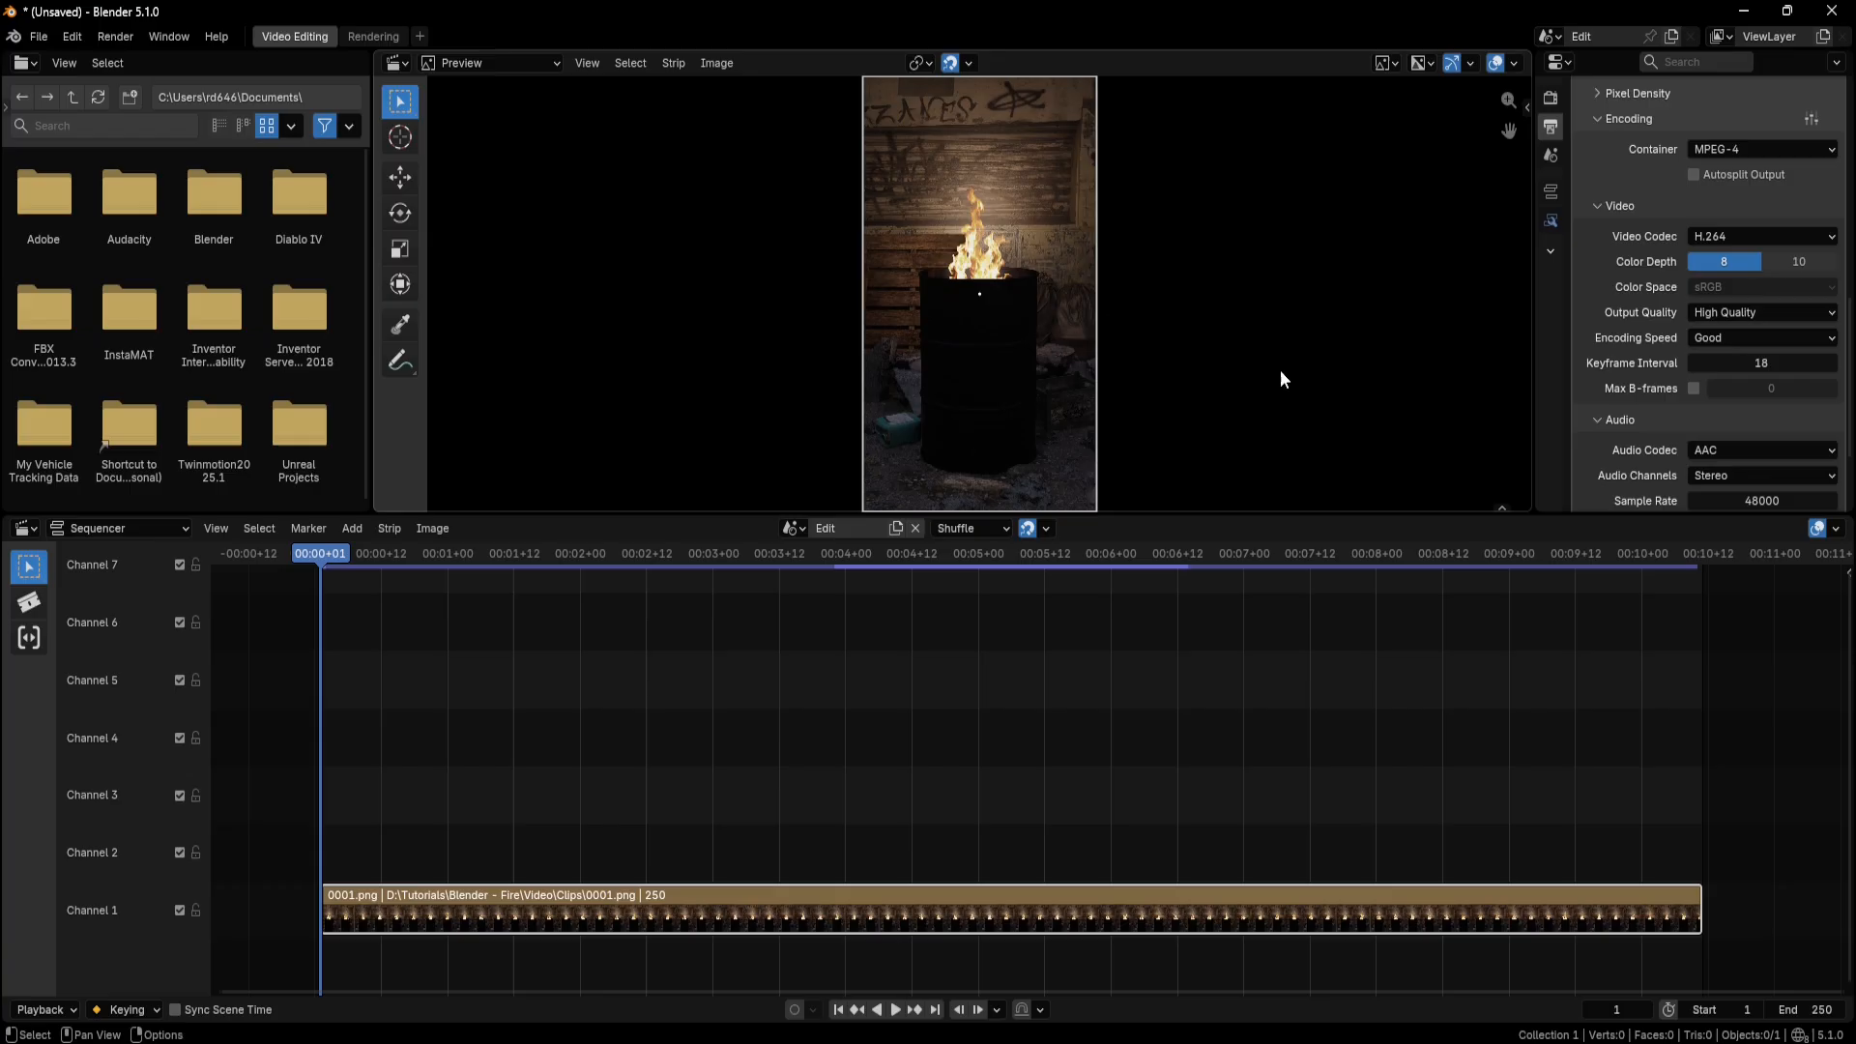
Render the image strip sequence as an animation.
click(117, 36)
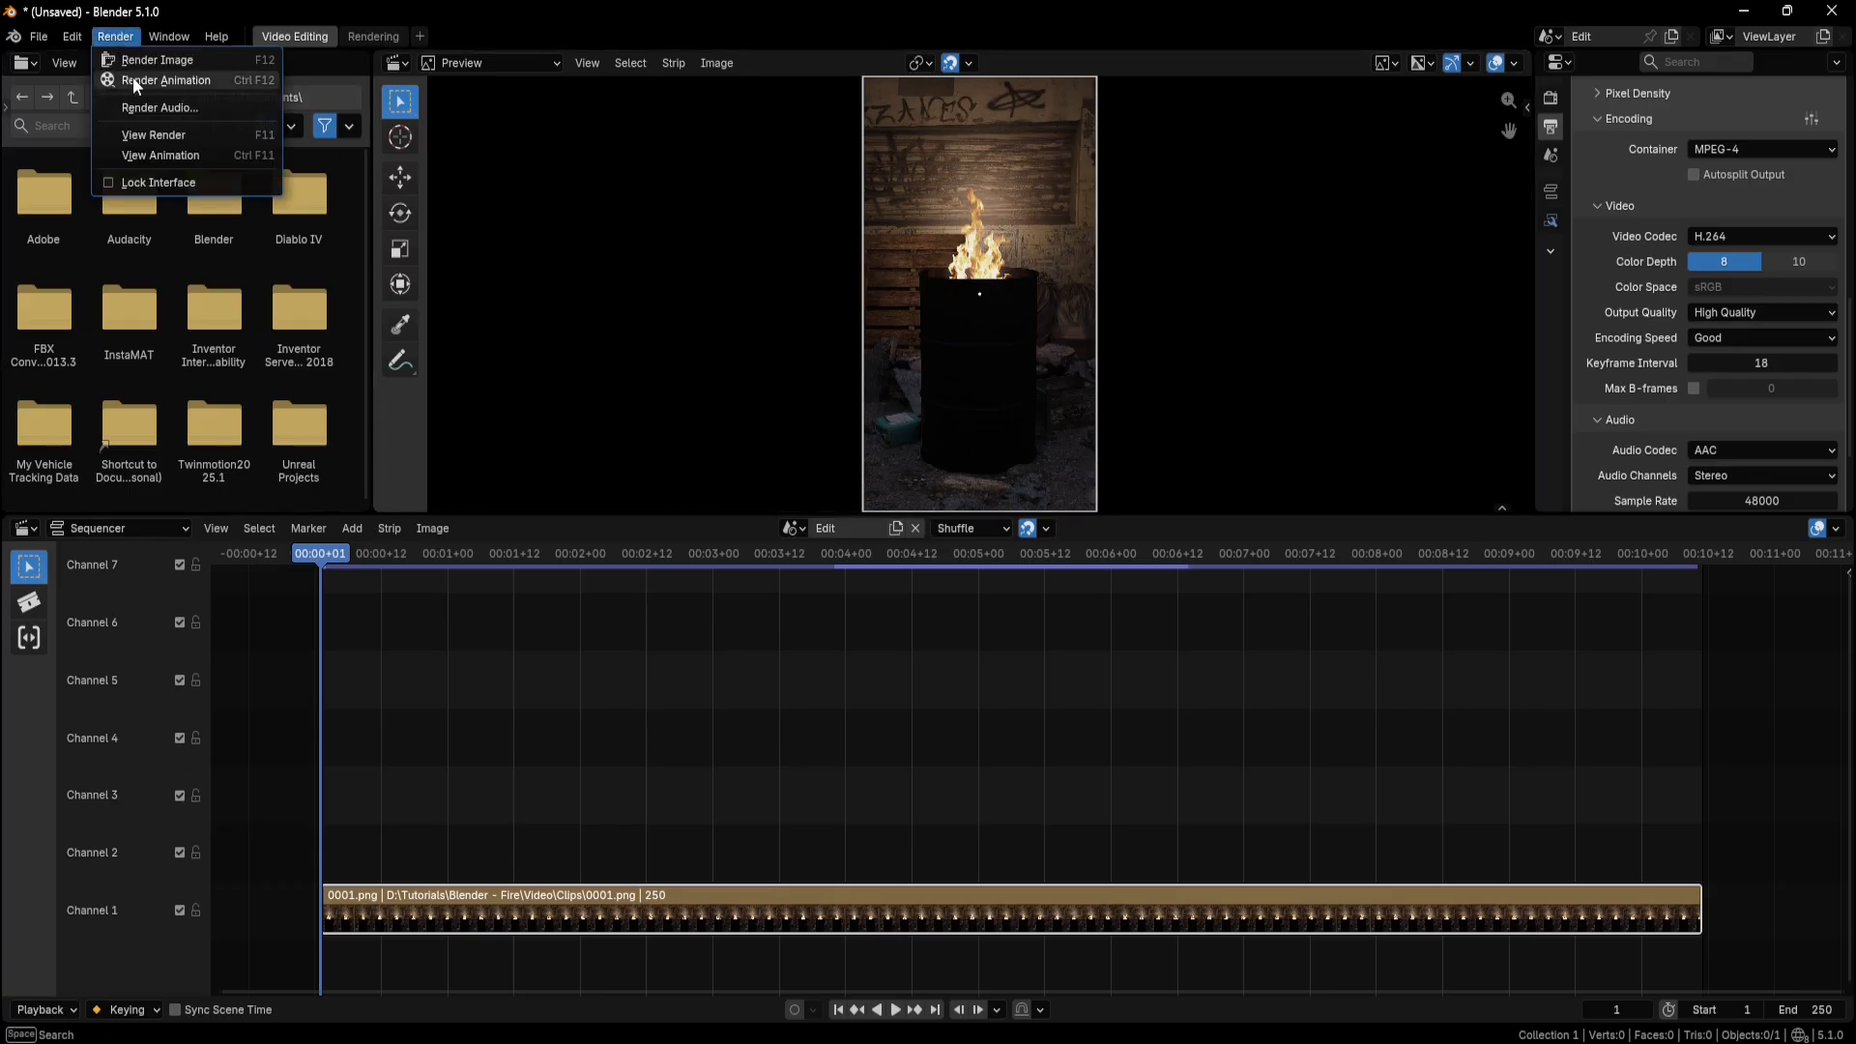